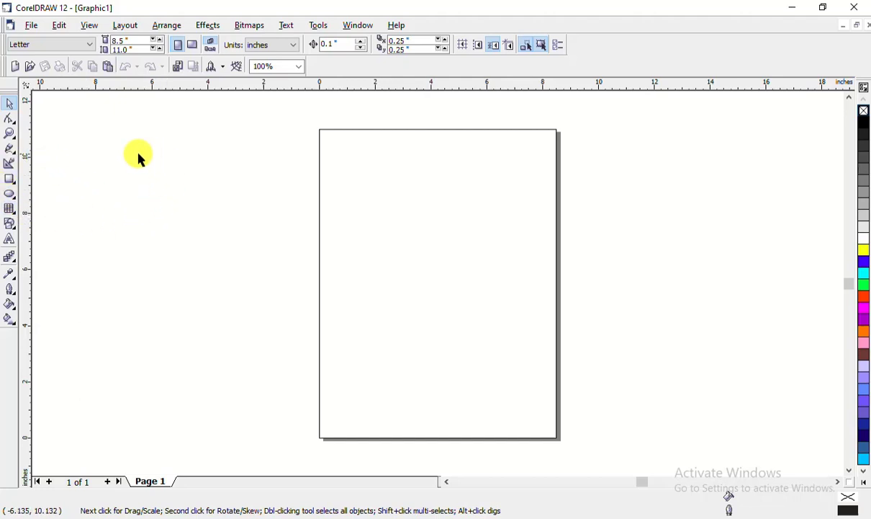
Draw a wide 16.406 × 5.168 in rectangle across the middle of the page, then deselect it
left_click(9, 179)
left_click_drag(207, 181, 665, 326)
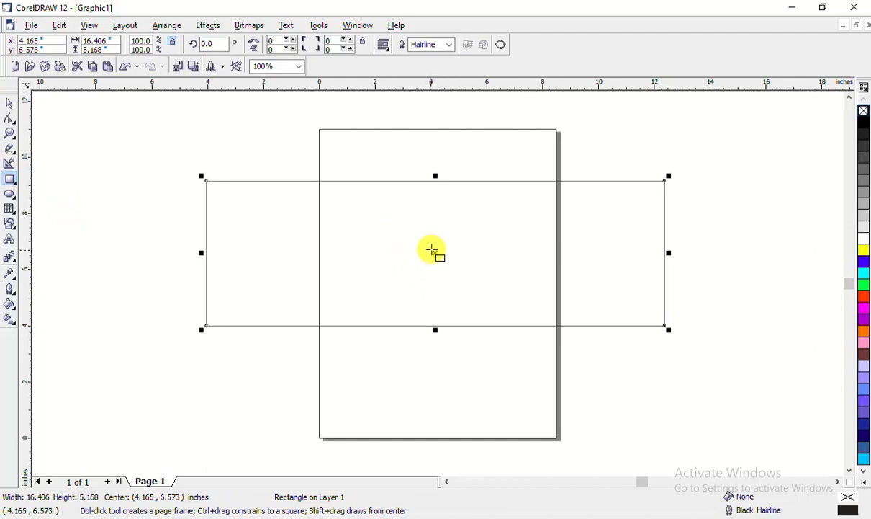
mouse_move(437, 252)
left_mouse_down()
mouse_move(446, 208)
mouse_move(447, 276)
mouse_move(449, 253)
left_mouse_up()
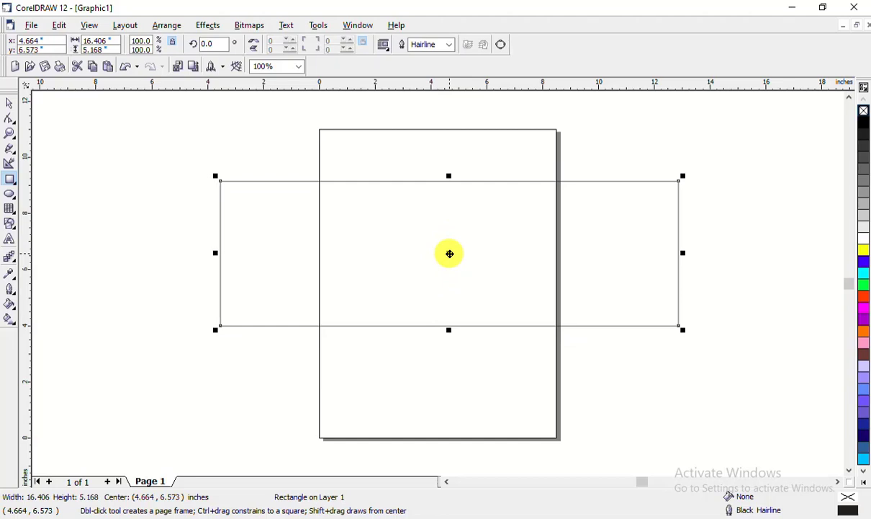
left_click(14, 102)
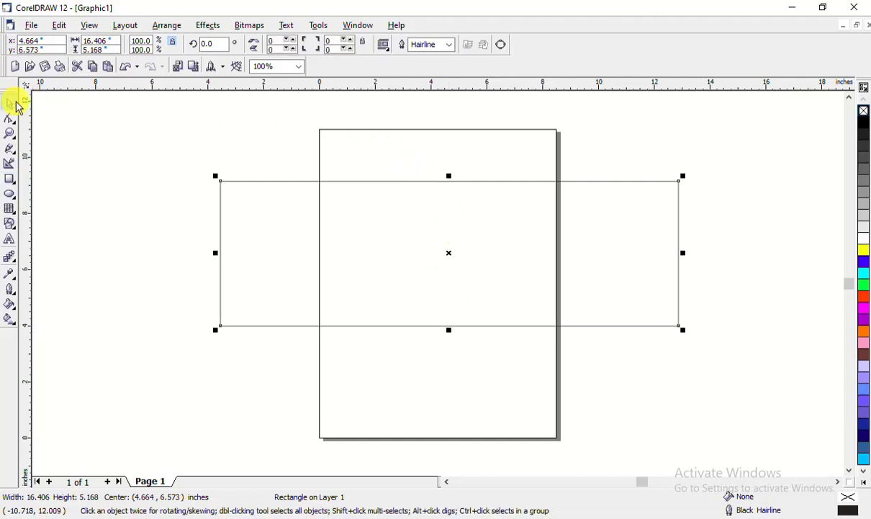
left_click(352, 150)
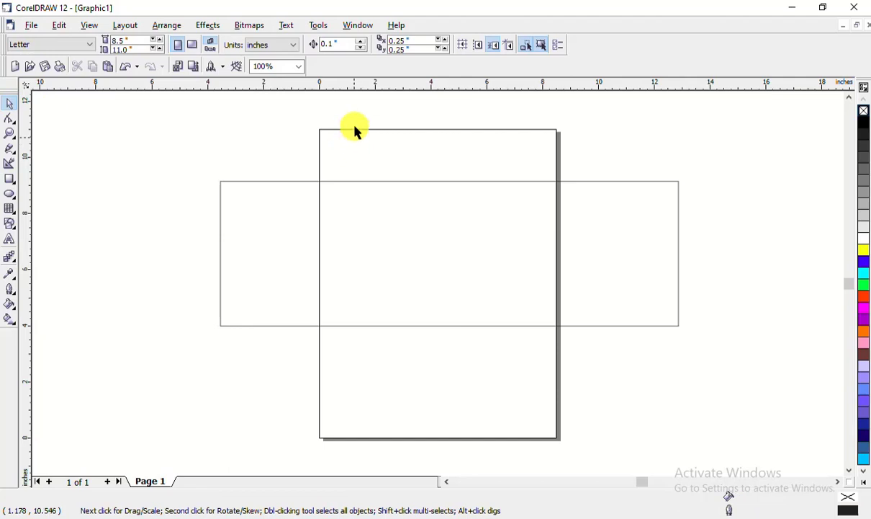
Switch the document units to feet and set the page width to 8 ft
left_click(273, 49)
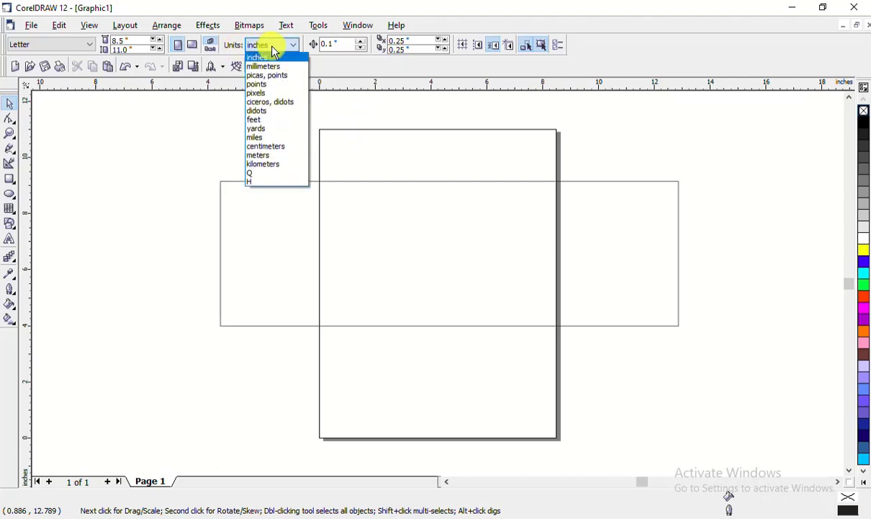
left_click(276, 122)
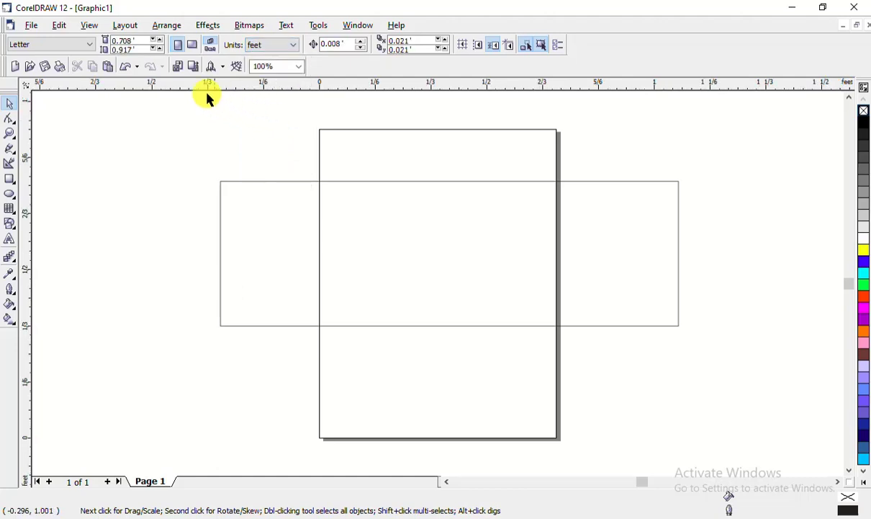
left_click_drag(136, 41, 111, 46)
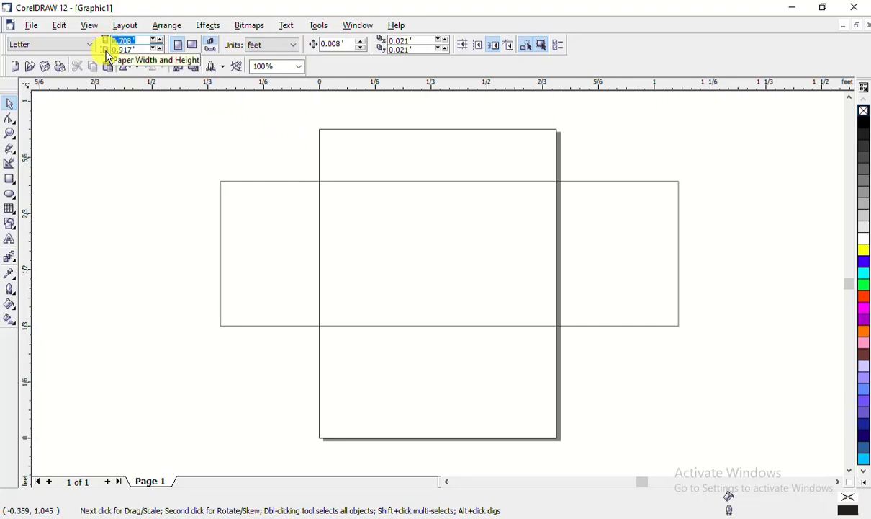
left_click(142, 42)
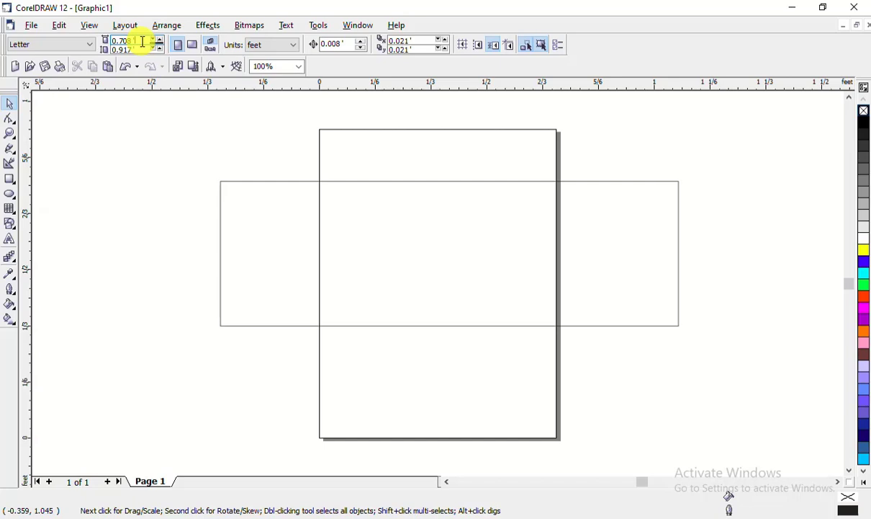
double_click(142, 41)
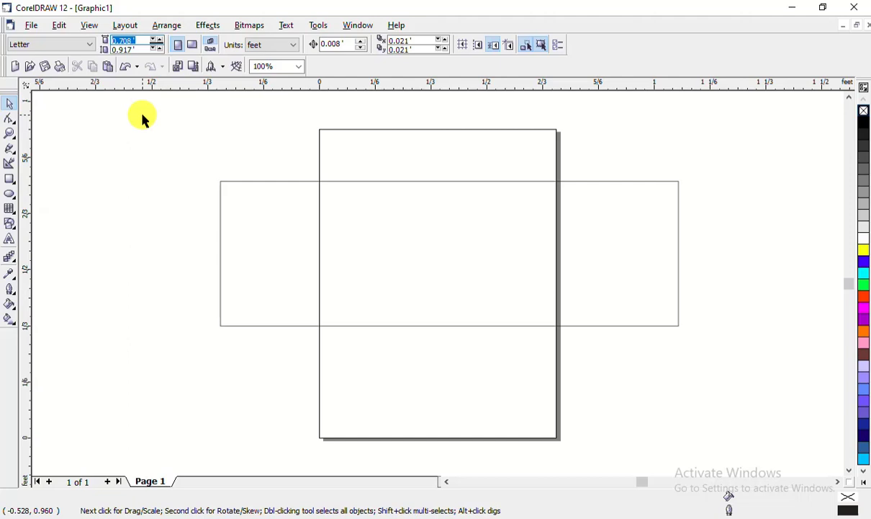
type("8")
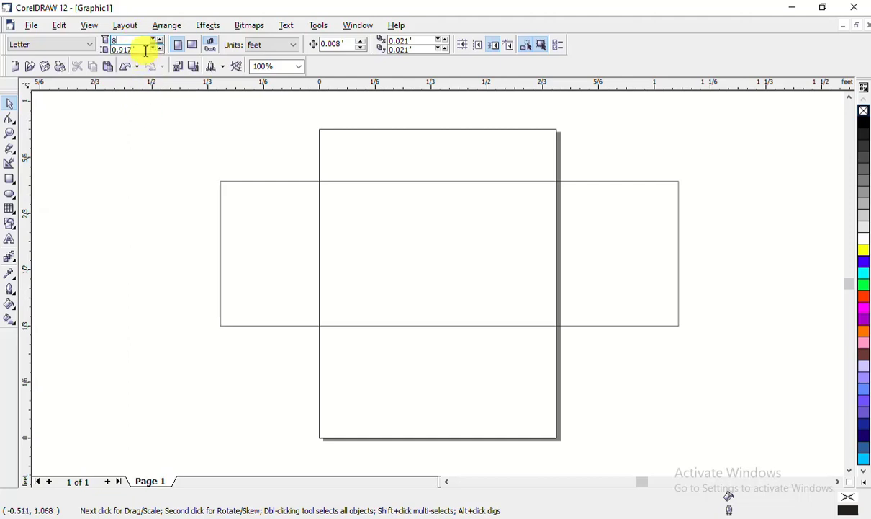
key("Tab")
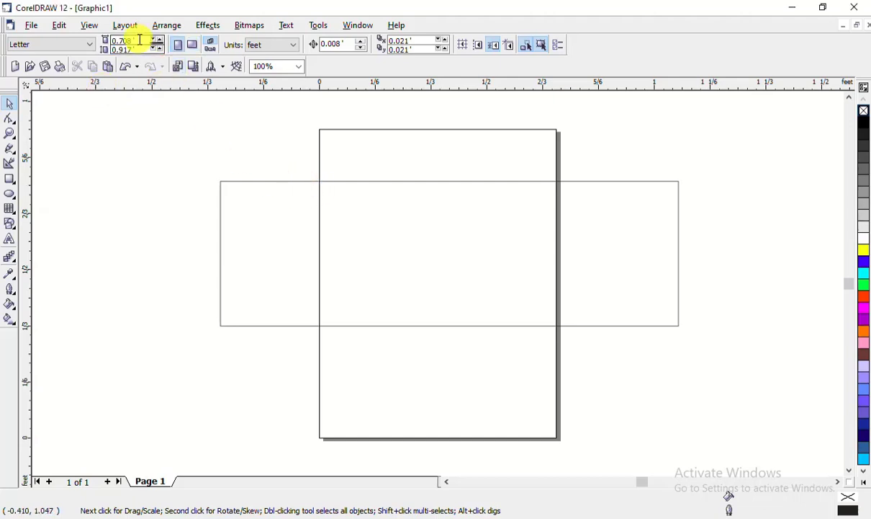
Move the wide rectangle slightly higher on the page, then deselect it
left_click(324, 222)
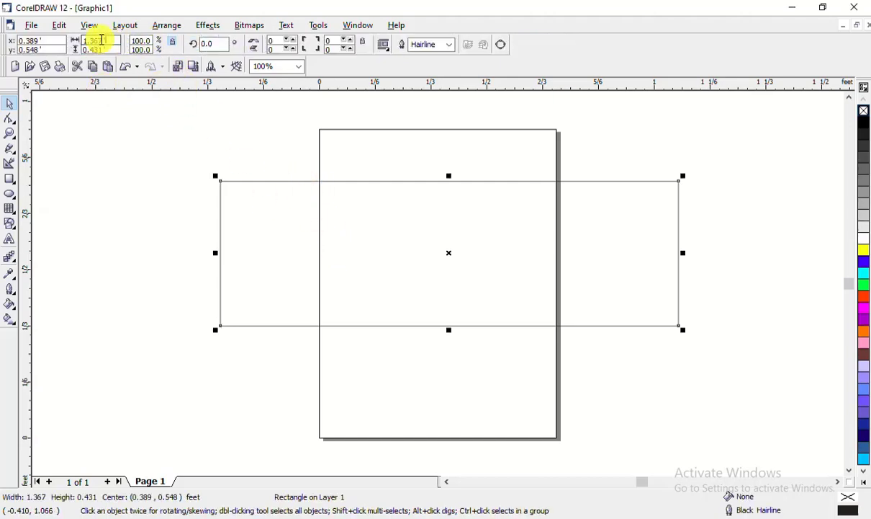
left_click_drag(105, 41, 81, 42)
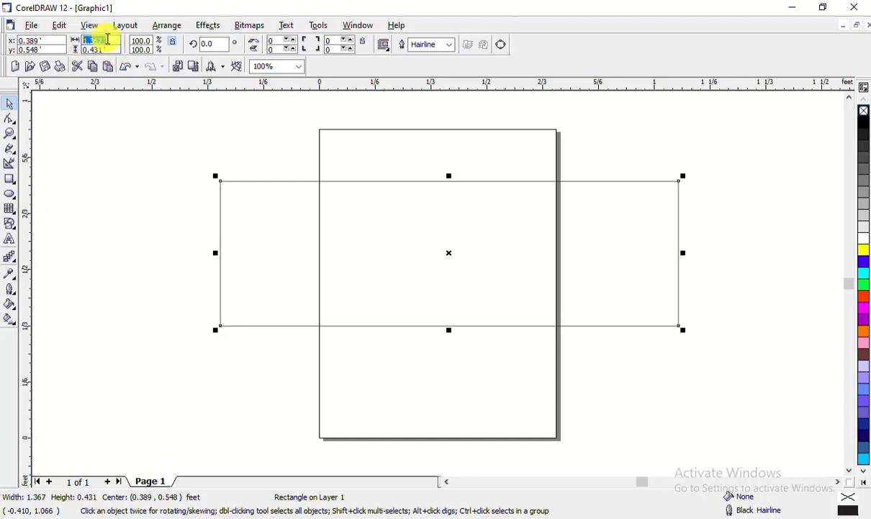
left_click(455, 140)
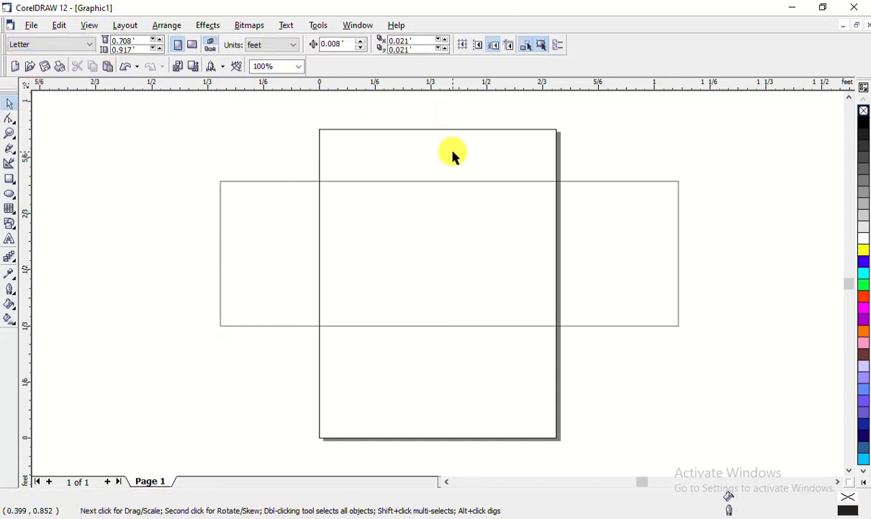
left_click(330, 224)
left_click_drag(389, 226, 393, 206)
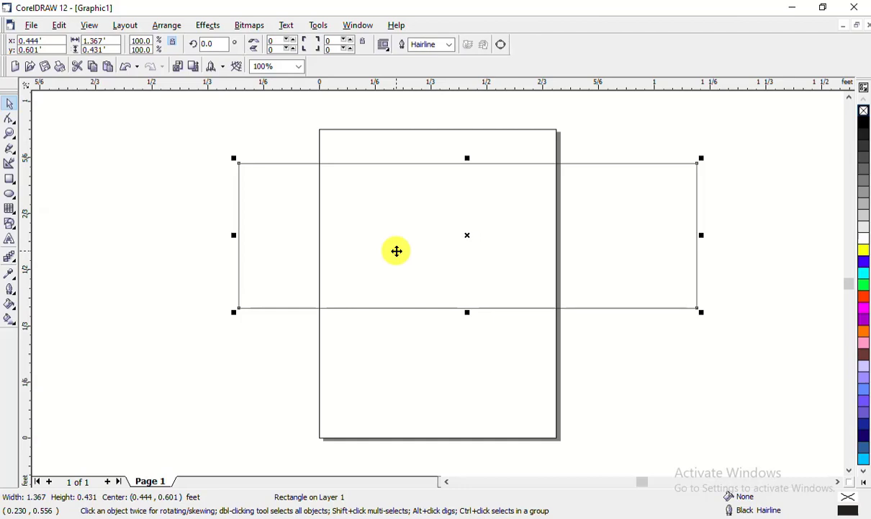
left_click(411, 139)
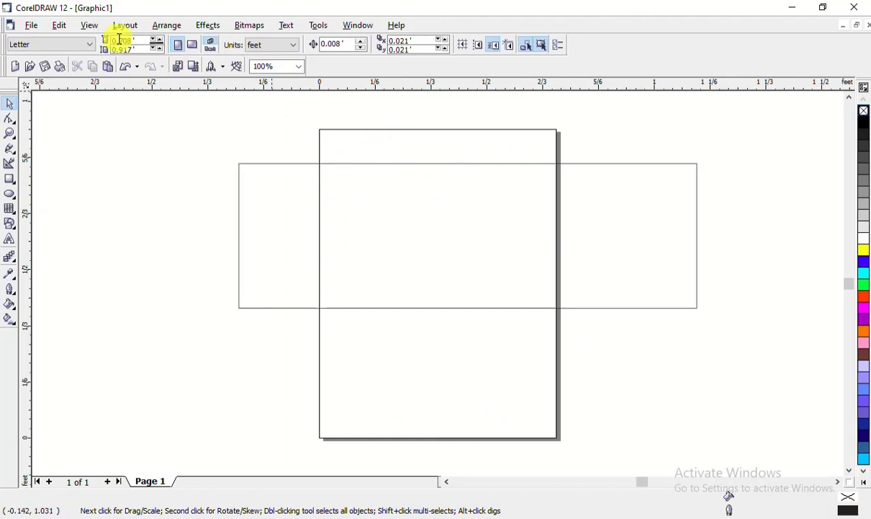
Set the page height to 2 ft, making an 8 × 2 ft banner page
left_click_drag(142, 41, 112, 41)
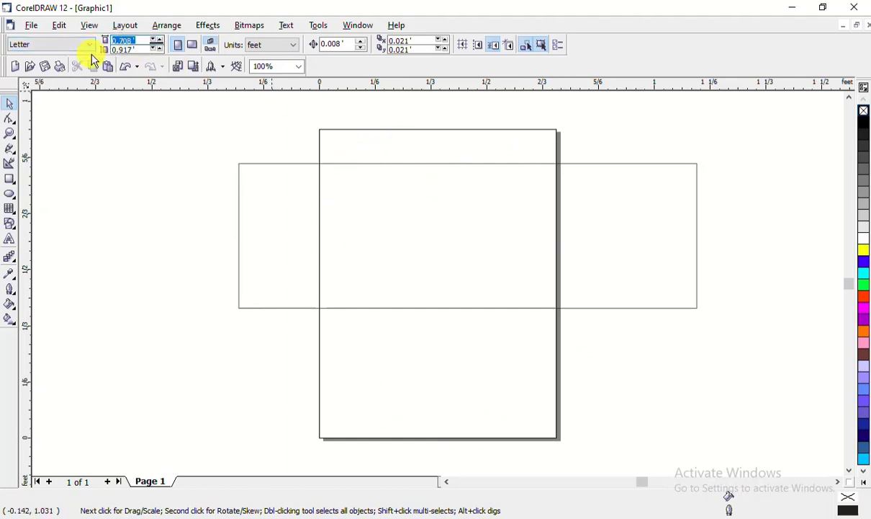
type("5")
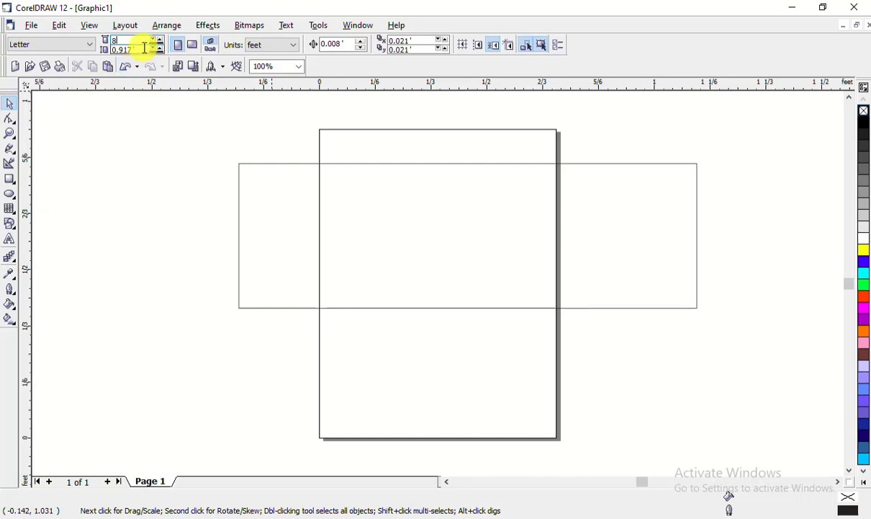
key("Tab")
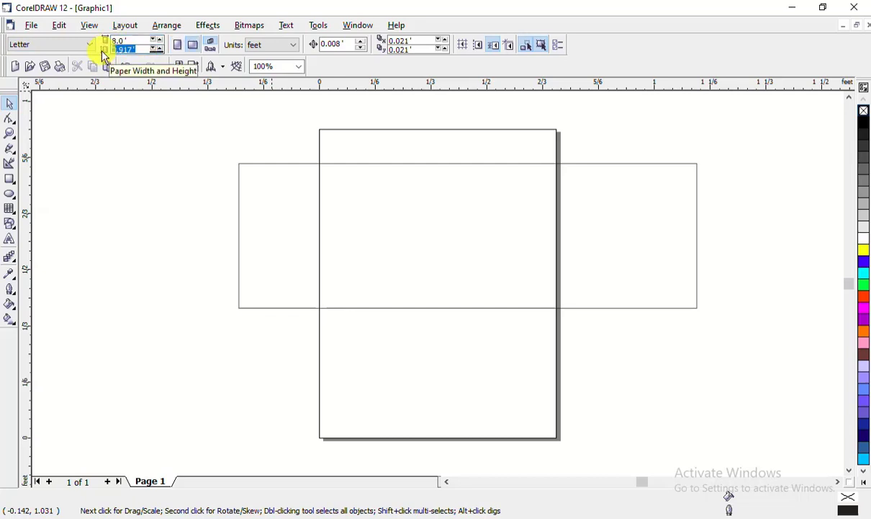
type("3")
key("Return")
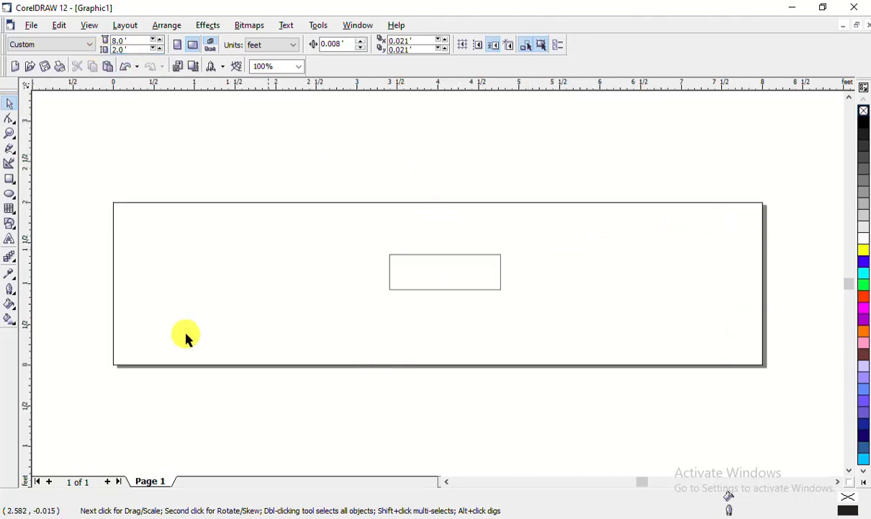
Delete the small leftover rectangle from the banner page using its context menu
left_click(455, 283)
left_click_drag(458, 277, 416, 287)
left_click_drag(408, 287, 445, 281)
left_click_drag(447, 275, 414, 272)
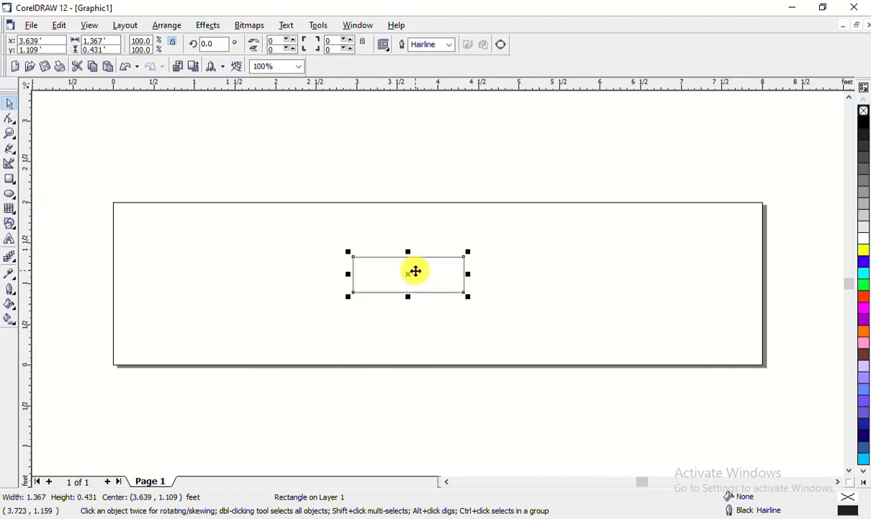
right_click(415, 273)
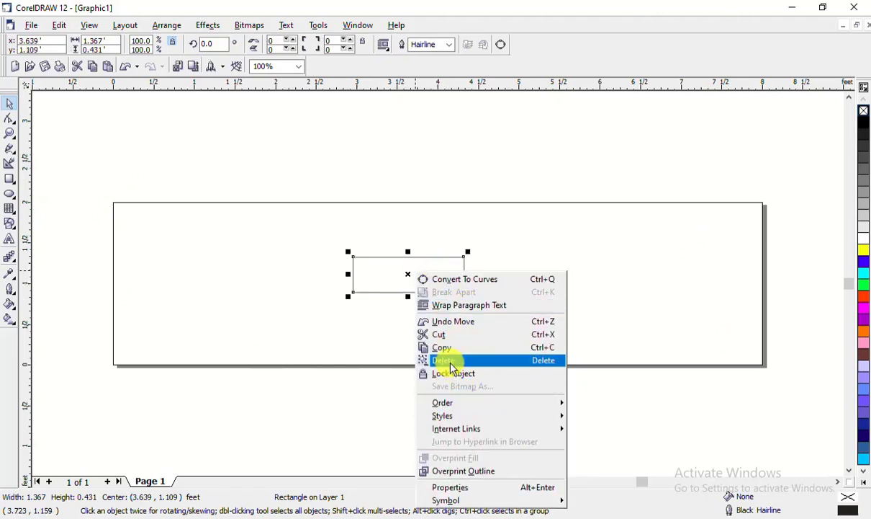
left_click(448, 361)
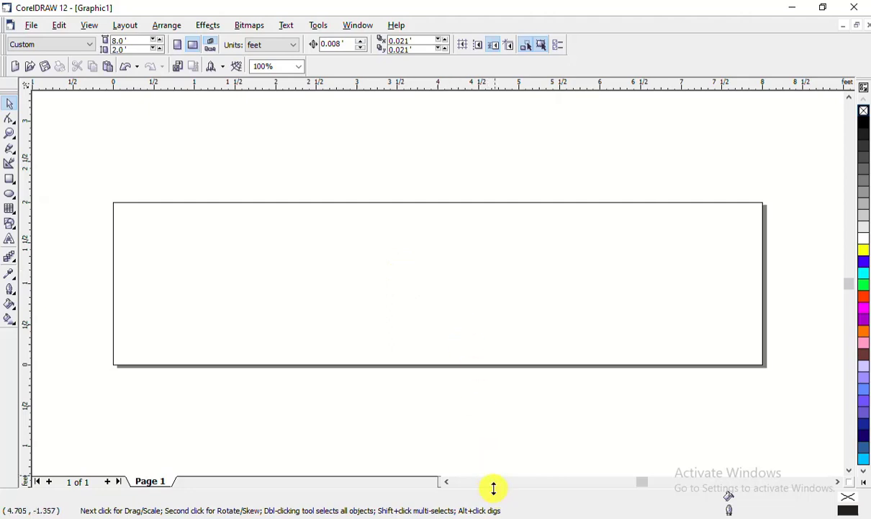
Open the Downloads folder in File Explorer
left_click(347, 517)
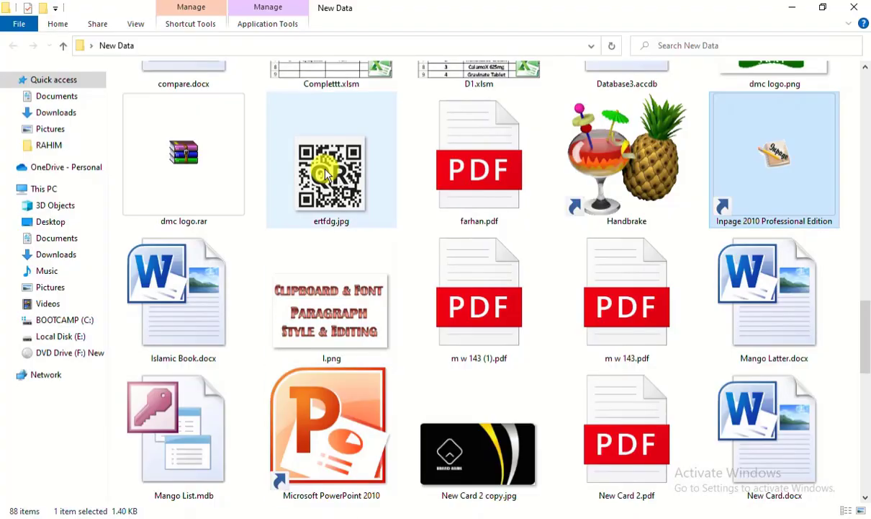
scroll(389, 360, "up", 15)
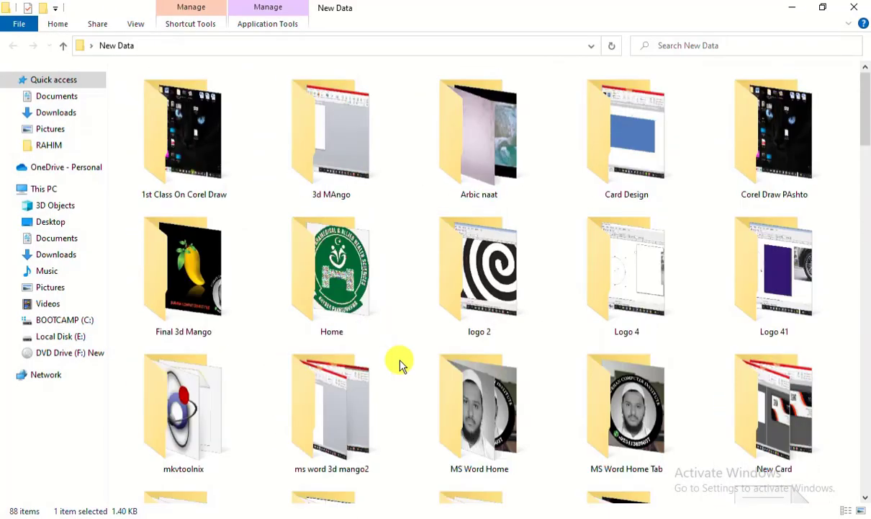
scroll(400, 364, "down", 3)
left_click(71, 114)
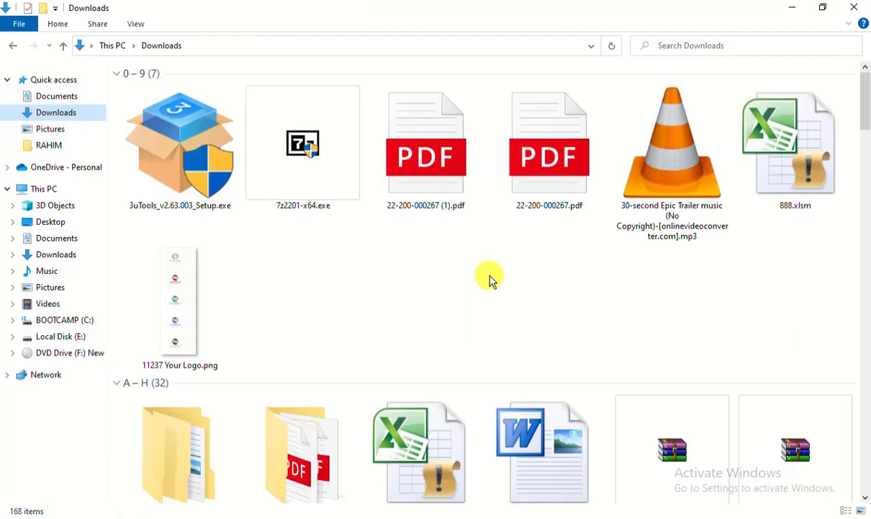
scroll(490, 280, "down", 15)
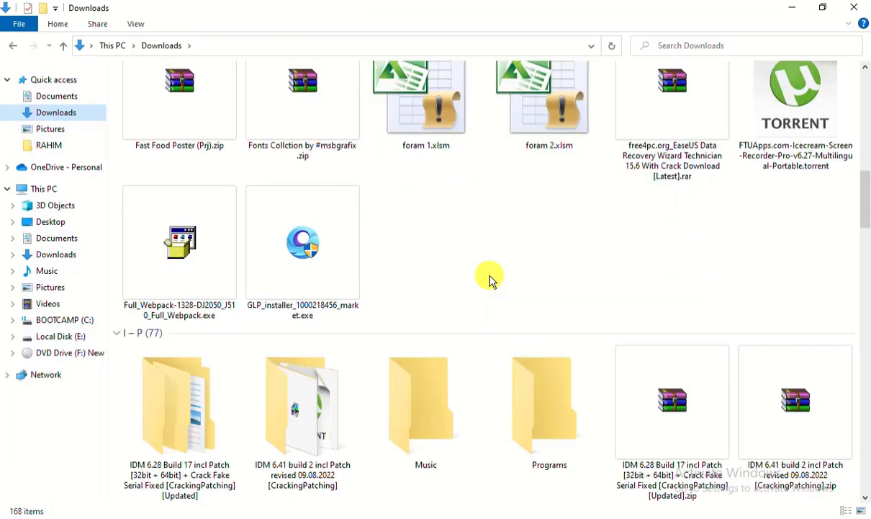
scroll(490, 279, "down", 12)
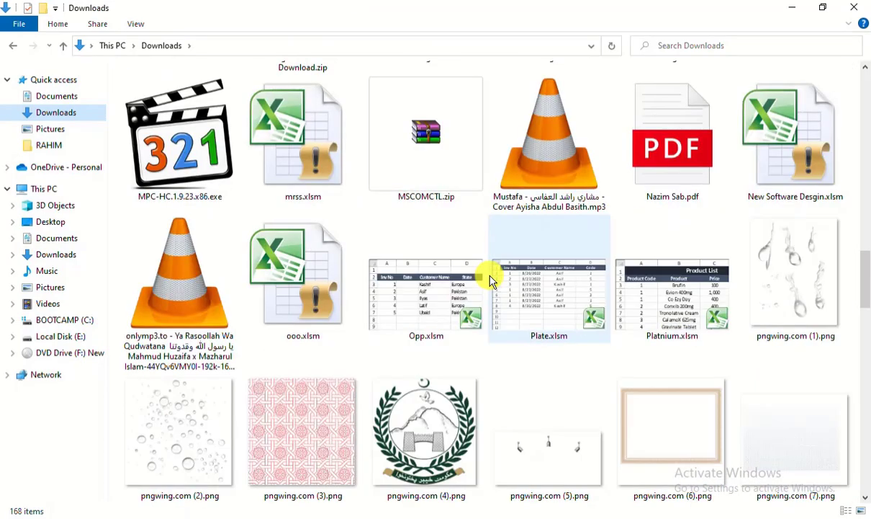
scroll(489, 280, "down", 3)
Select the laptop, iMac, mouse and keyboard pngwing.com pictures together
left_click(578, 308)
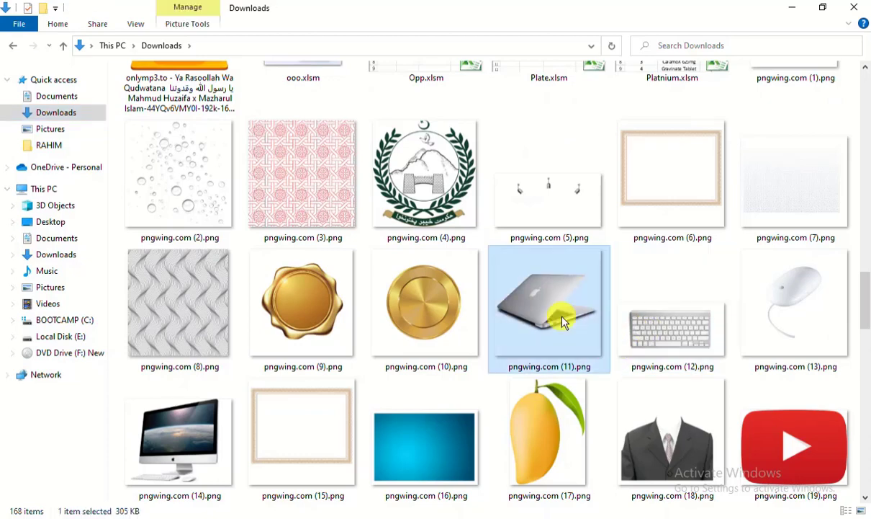
left_click(190, 433)
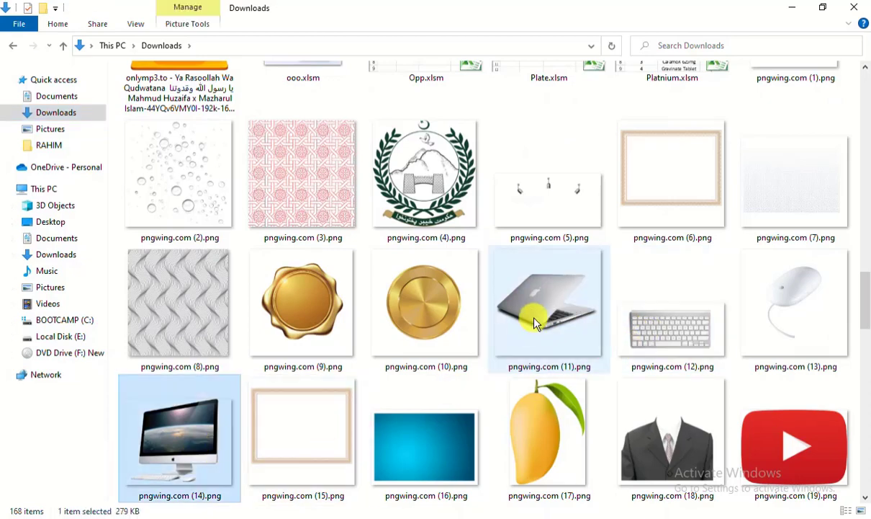
left_click(534, 324)
left_click(187, 432)
left_click(589, 307)
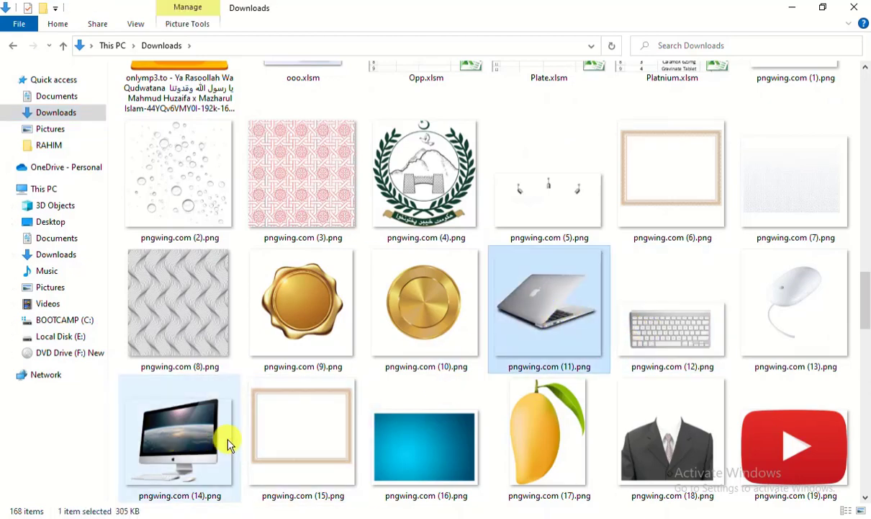
left_click(186, 422, "ctrl")
scroll(371, 407, "down", 3)
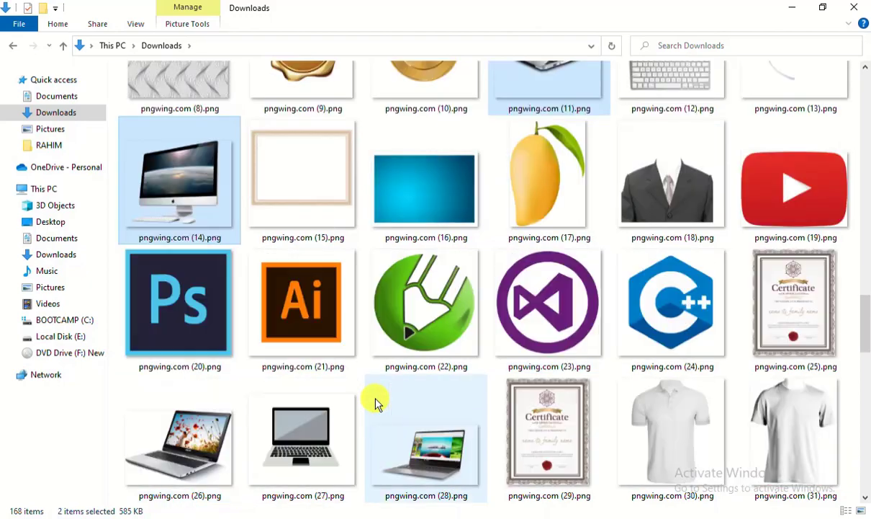
scroll(374, 402, "up", 2)
left_click(827, 263, "ctrl")
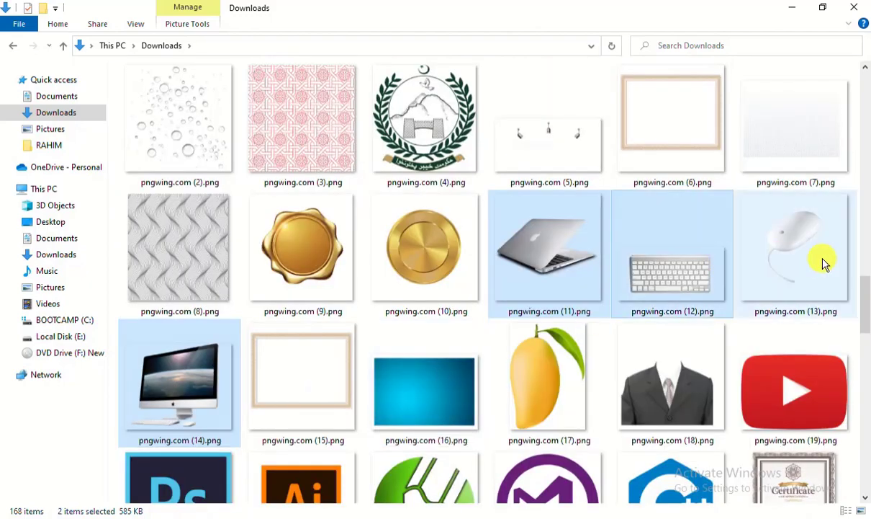
left_click(651, 320, "ctrl")
Drag the four selected pictures onto the CorelDRAW banner page
scroll(371, 356, "down", 3)
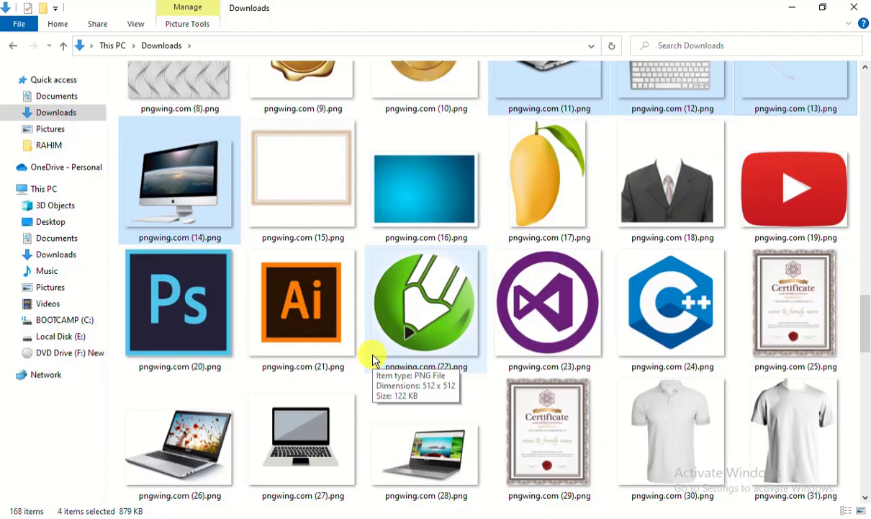
scroll(324, 393, "down", 10)
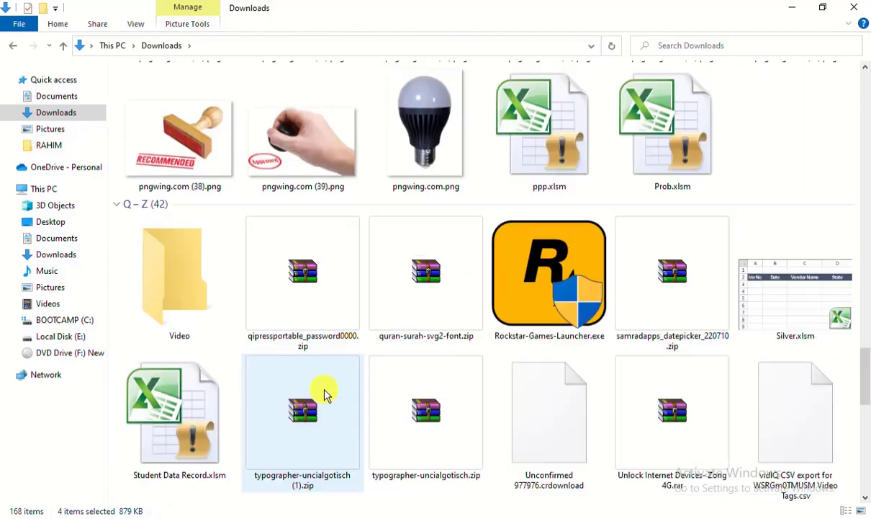
scroll(324, 394, "down", 8)
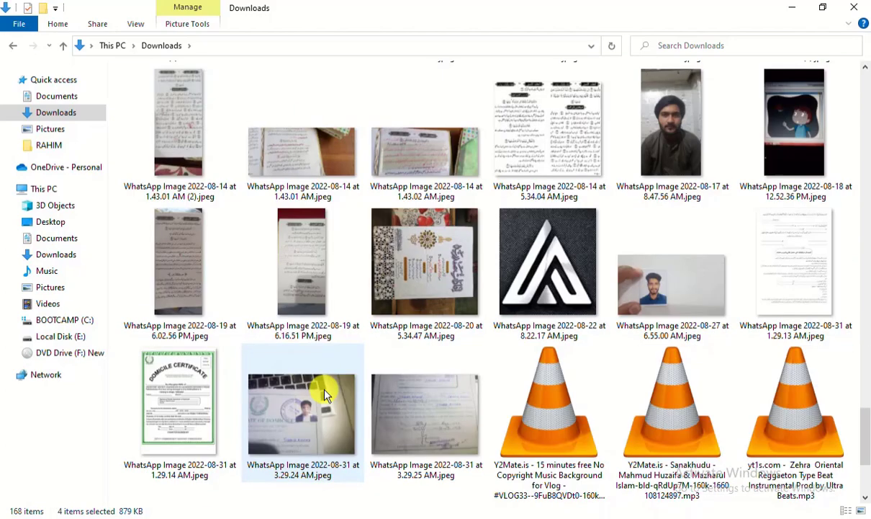
scroll(324, 394, "down", 7)
scroll(324, 394, "up", 20)
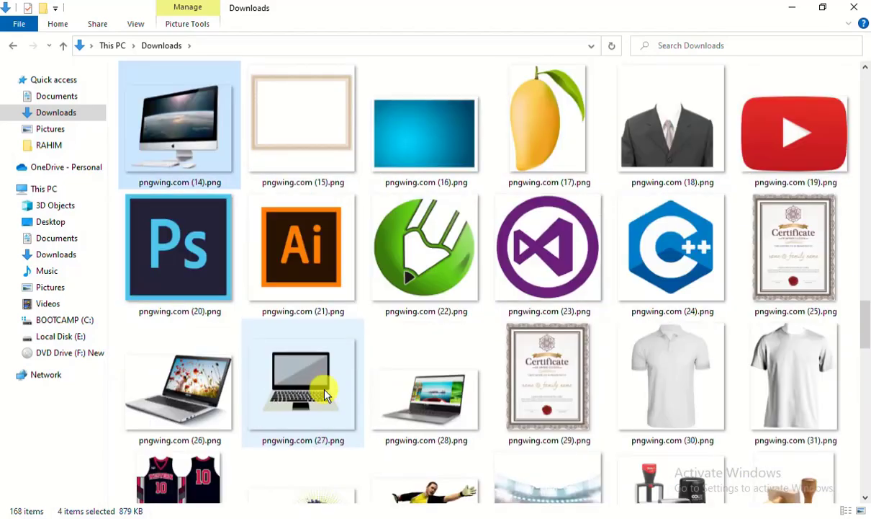
left_click_drag(166, 120, 443, 327)
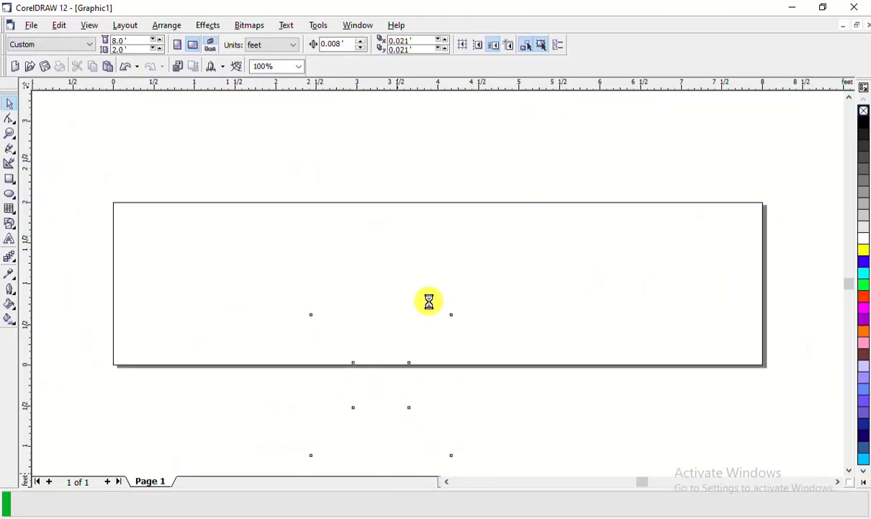
Drop the imported pictures, enlarge them to about 140%, and move them right
left_click(240, 424)
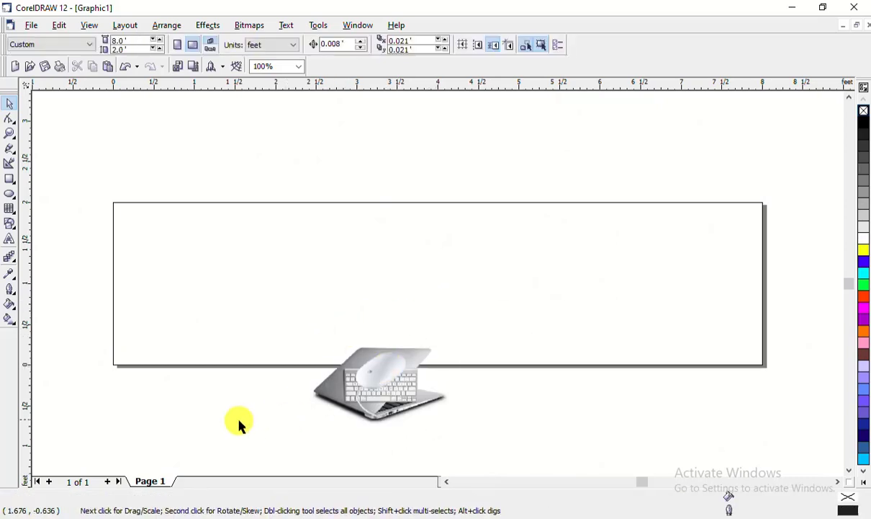
left_click_drag(248, 450, 508, 313)
left_click_drag(435, 332, 506, 258)
left_click_drag(457, 354, 784, 213)
Arrange the laptop, mouse, keyboard and iMac pictures separately beside the banner's right edge
left_click(381, 397)
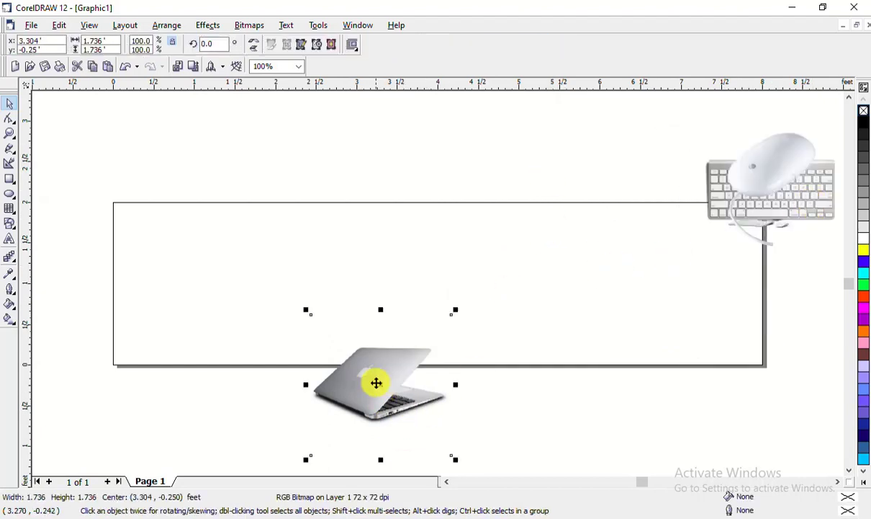
left_click_drag(376, 382, 780, 415)
left_click(564, 451)
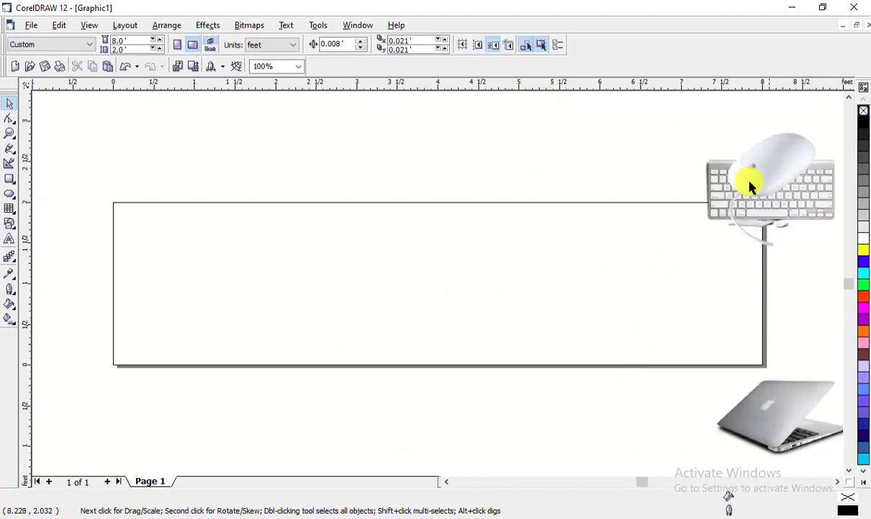
key("alt+Right")
key("alt+Right")
key("alt+Right")
key("alt+Right")
key("alt+Right")
left_click(646, 191)
left_click_drag(685, 180, 779, 141)
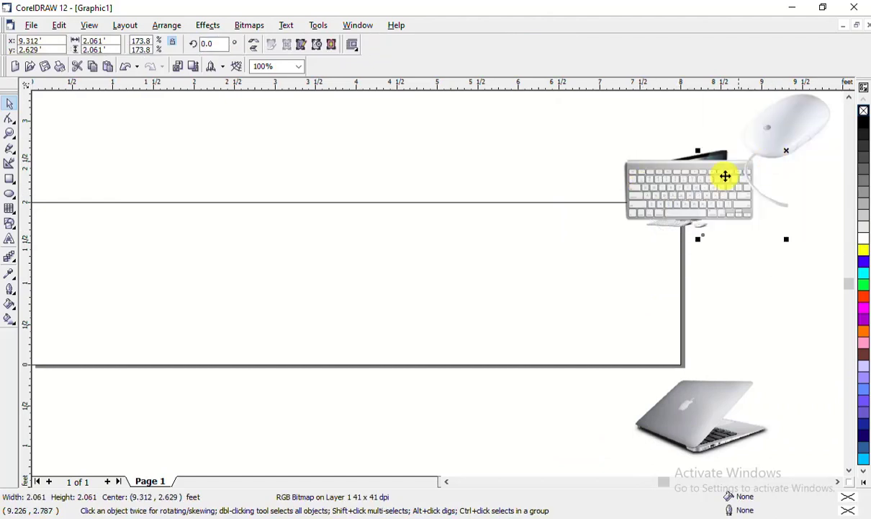
left_click_drag(720, 200, 820, 265)
left_click_drag(684, 179, 758, 156)
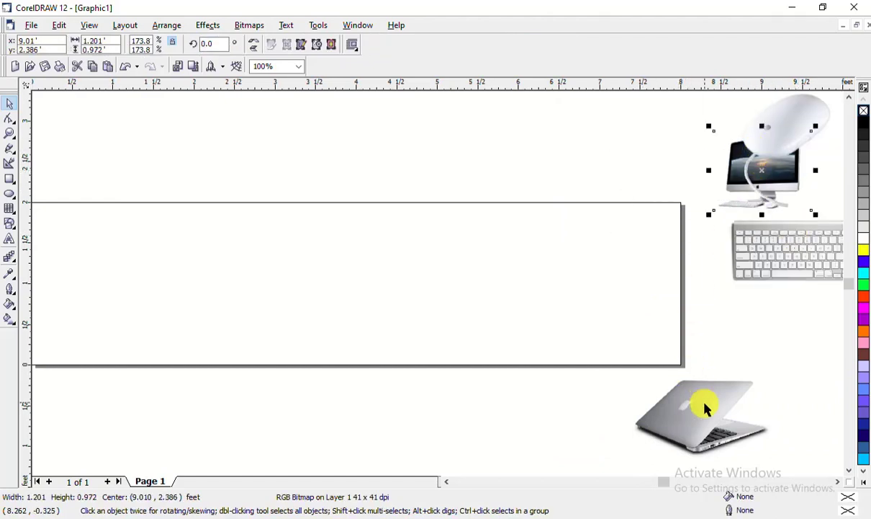
left_click_drag(704, 408, 772, 364)
left_click(415, 414)
key("alt+Left")
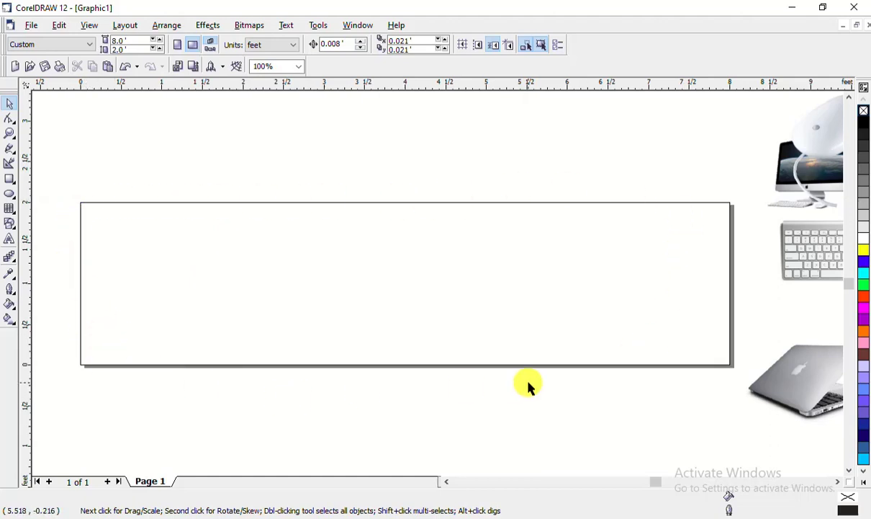
Create an 8 × 2 ft page-sized rectangle centred at 4, 1 ft and select it
double_click(10, 180)
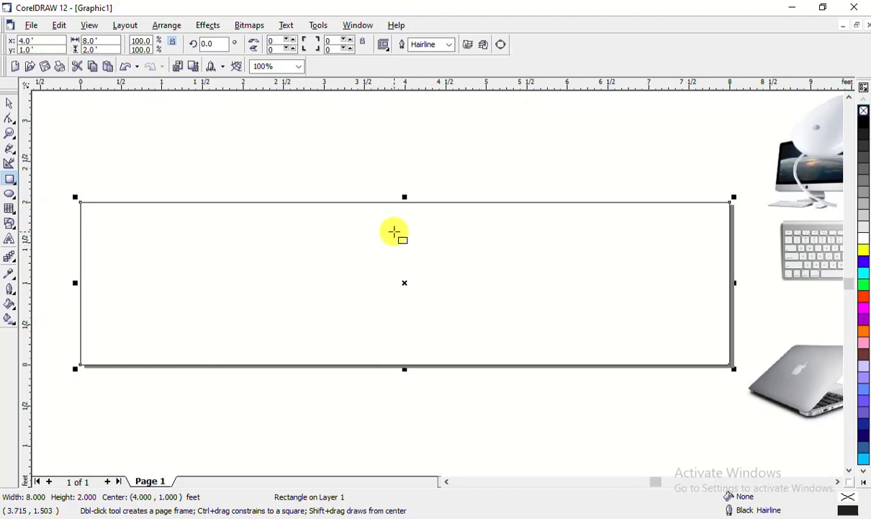
left_click(9, 108)
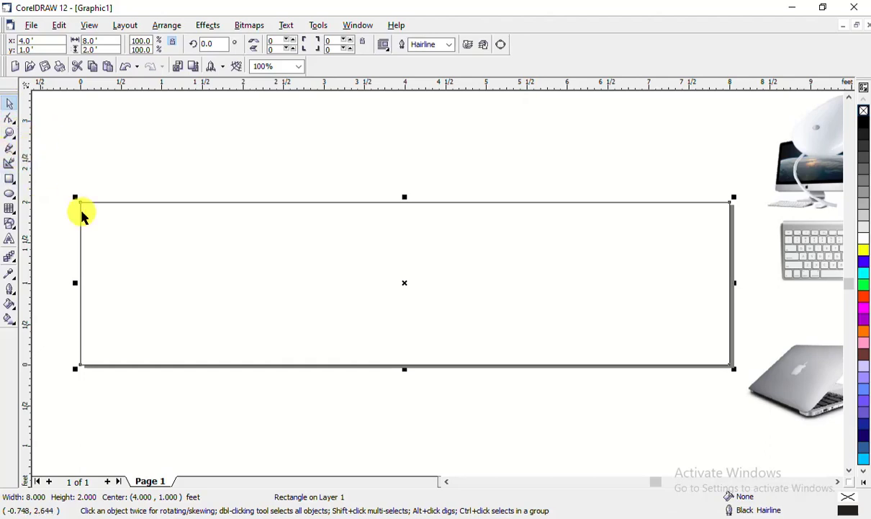
left_click(144, 136)
left_click(288, 228)
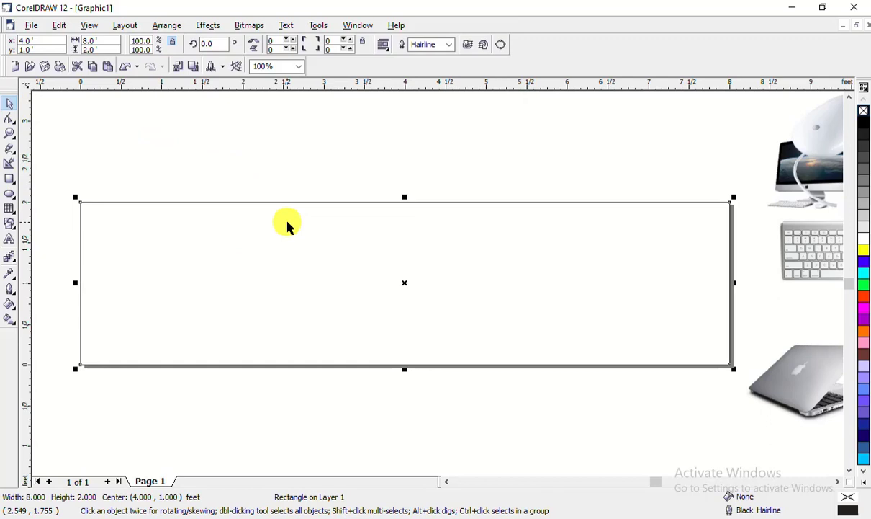
left_click(286, 159)
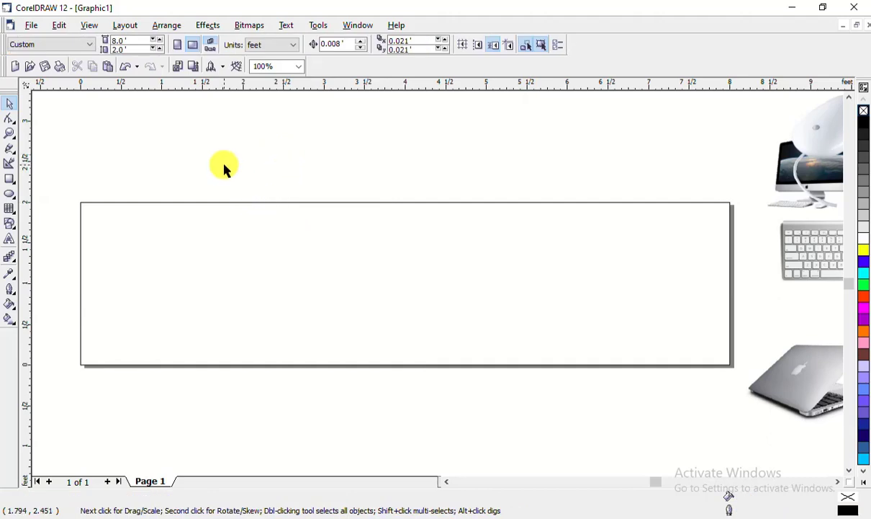
left_click(298, 276)
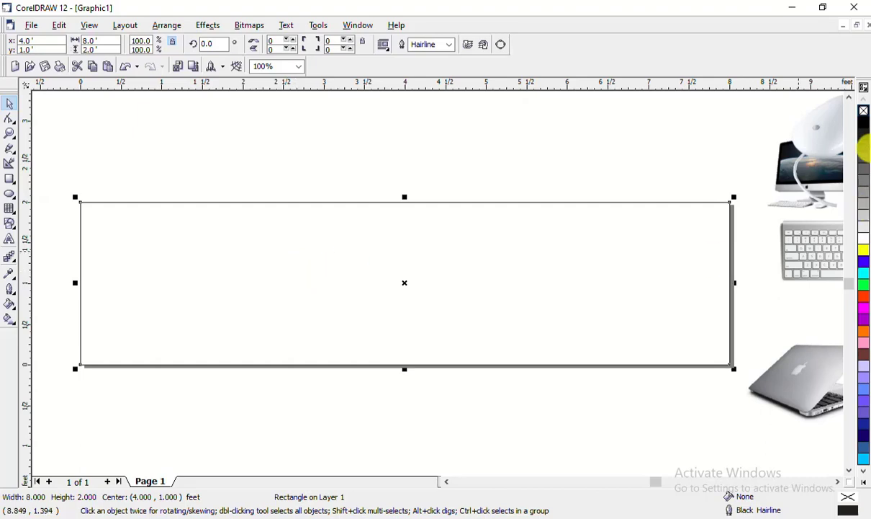
Fill the page rectangle black and drag a copy of it lower down
left_click(863, 121)
left_click(400, 407)
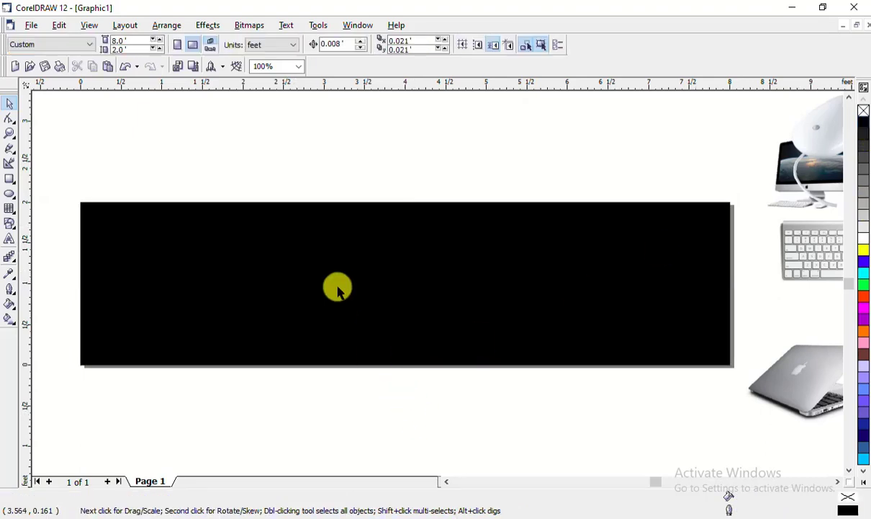
left_click(325, 270)
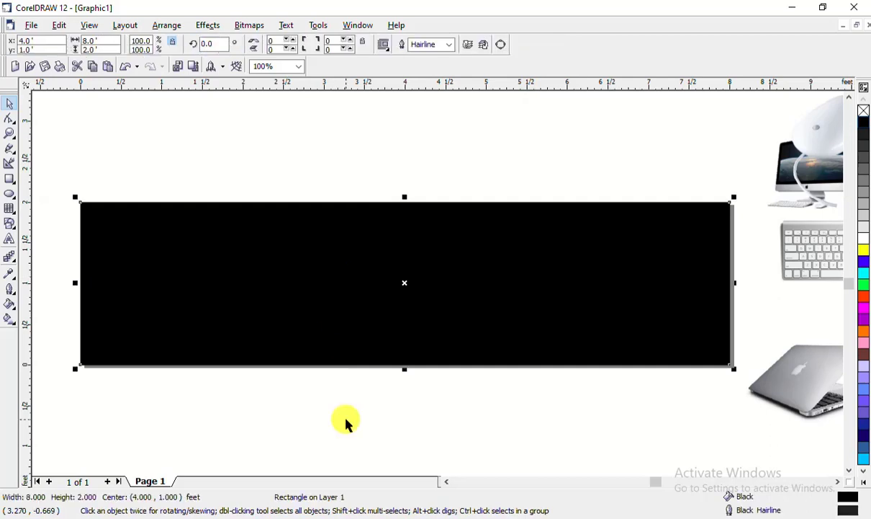
left_click_drag(374, 311, 426, 435)
Remove the outlines from both black rectangles and move the copy back over the banner
left_click(463, 257)
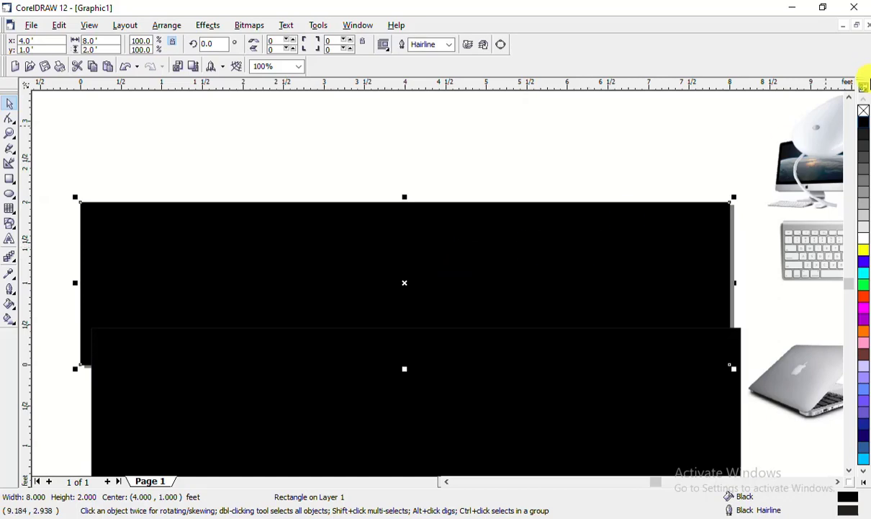
right_click(864, 112)
left_click(615, 349)
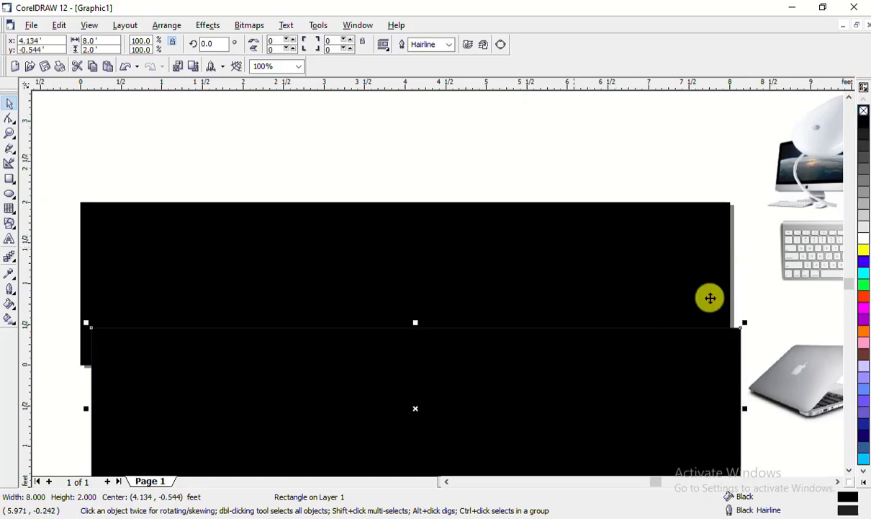
right_click(863, 112)
left_click_drag(554, 356, 546, 256)
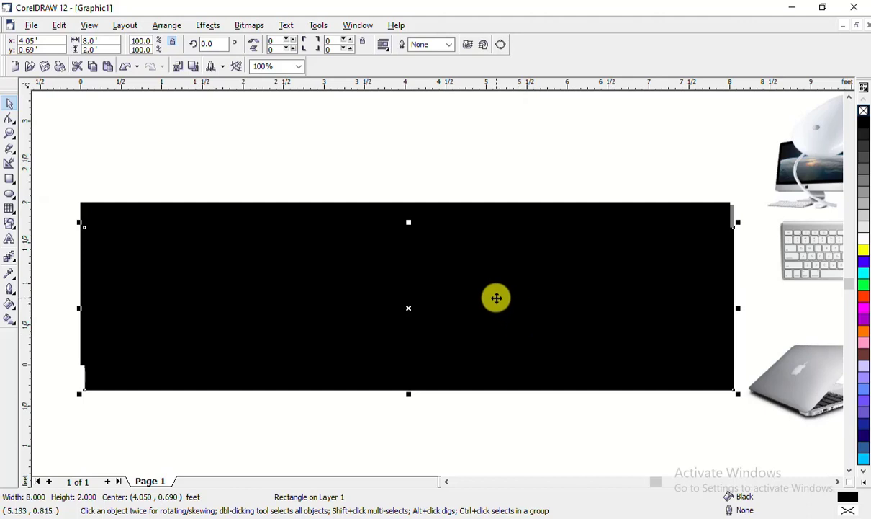
left_click_drag(497, 297, 521, 270)
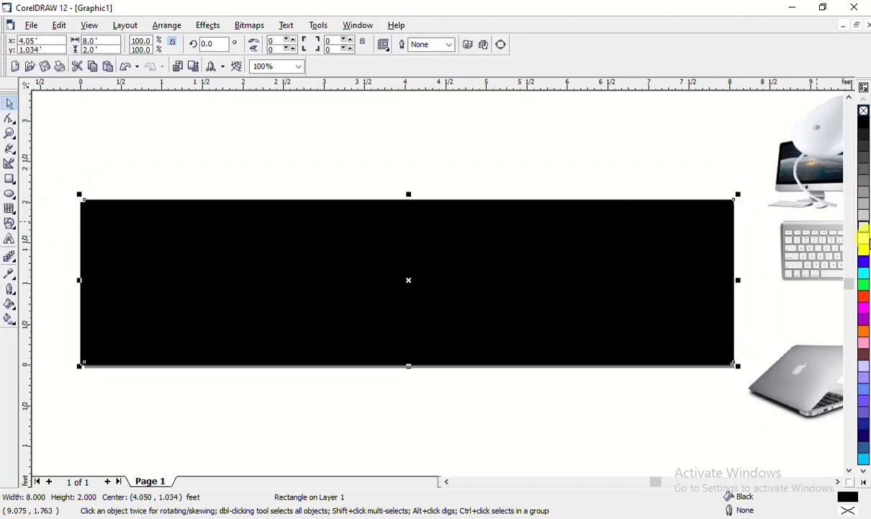
Fill the top copy white and resize it to 3.485 × 2.46 ft over the banner's right side
left_click(862, 242)
left_click_drag(654, 272, 619, 296)
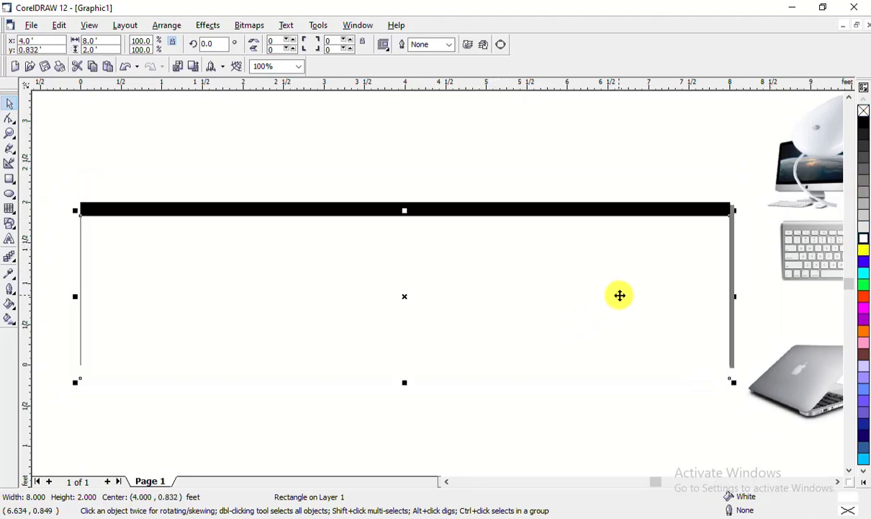
left_click_drag(78, 297, 497, 296)
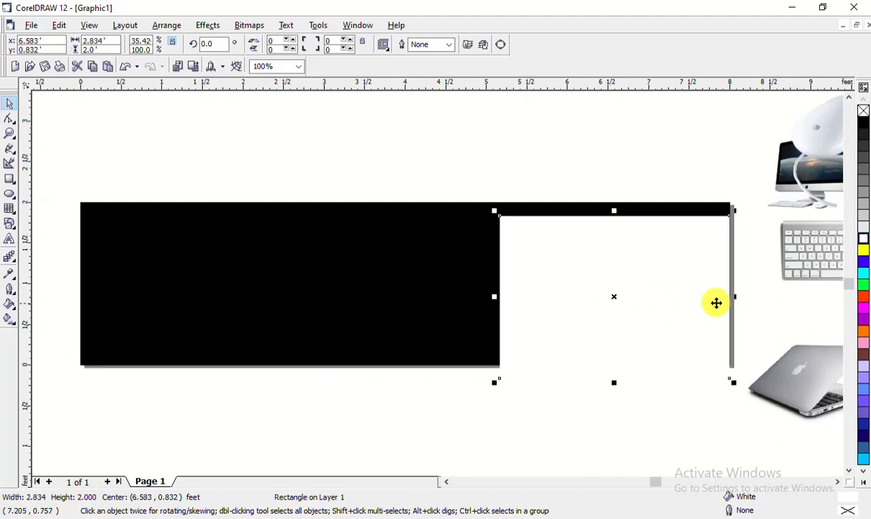
left_click_drag(673, 289, 432, 285)
left_click_drag(493, 362, 545, 397)
left_click_drag(453, 330, 661, 312)
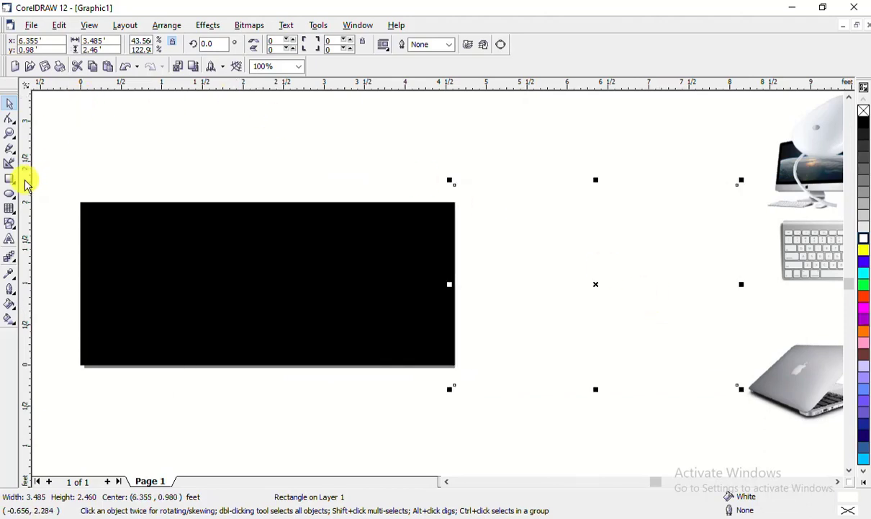
Convert the white rectangle to curves using the Shape tool
left_click(10, 121)
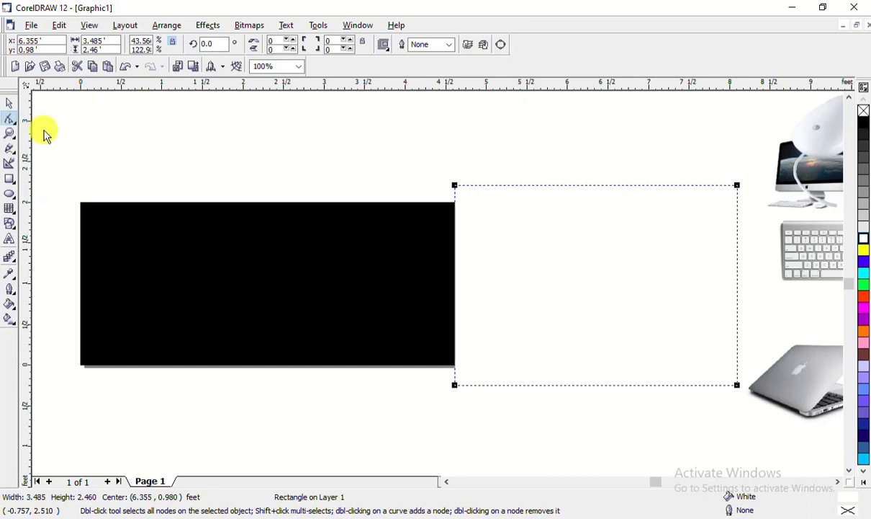
right_click(560, 245)
left_click(563, 254)
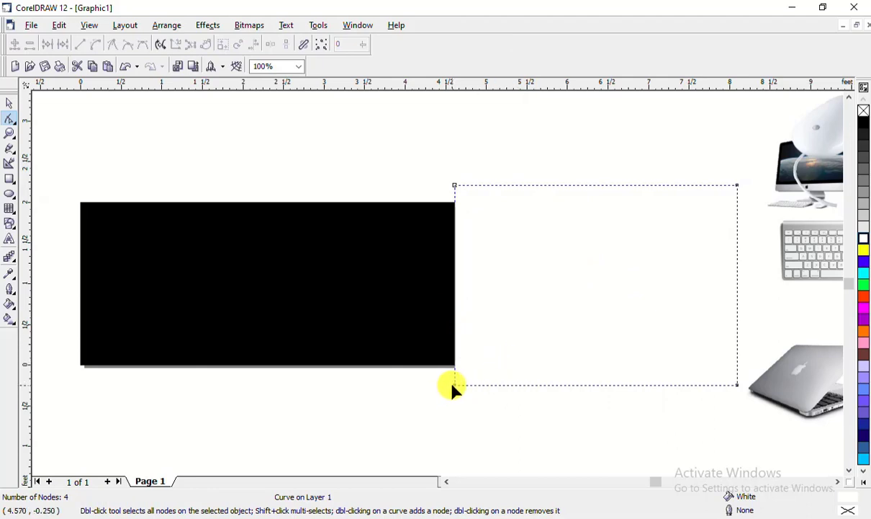
Drag the four corner nodes to slant both sides into a parallelogram
left_click_drag(452, 385, 349, 386)
left_click_drag(455, 187, 469, 191)
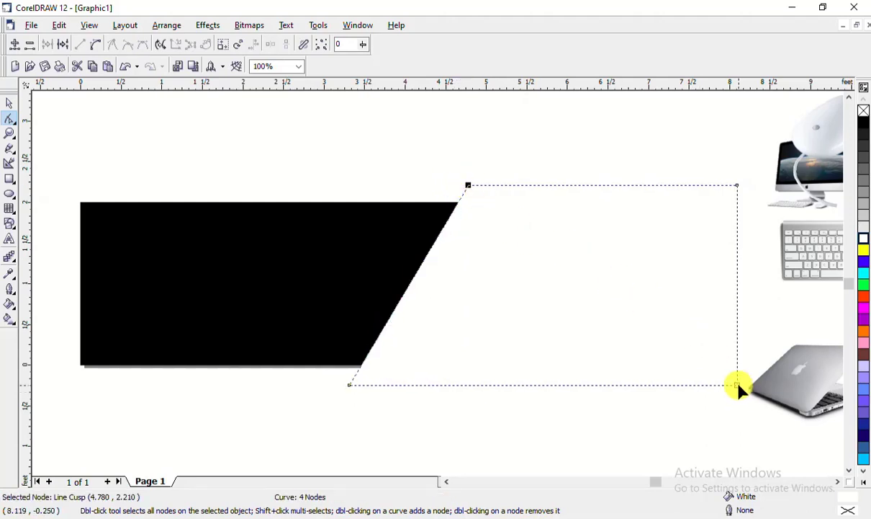
left_click_drag(736, 385, 665, 397)
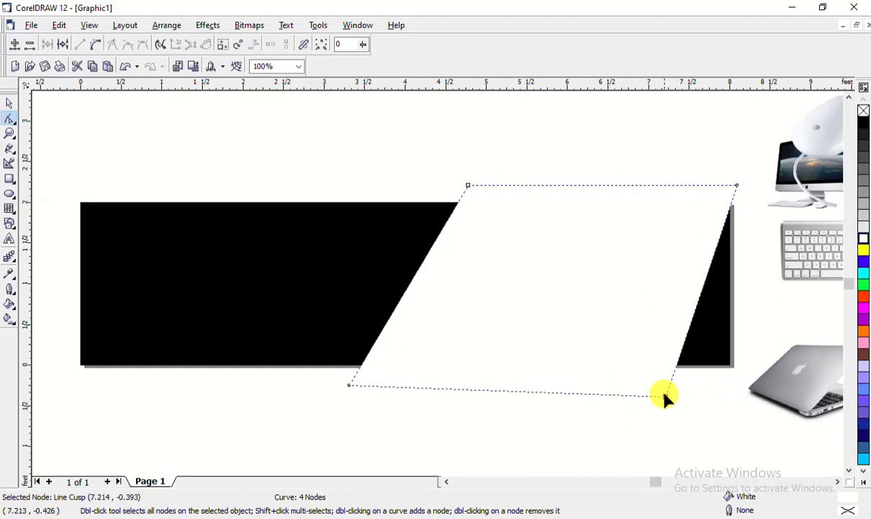
key("ctrl+z")
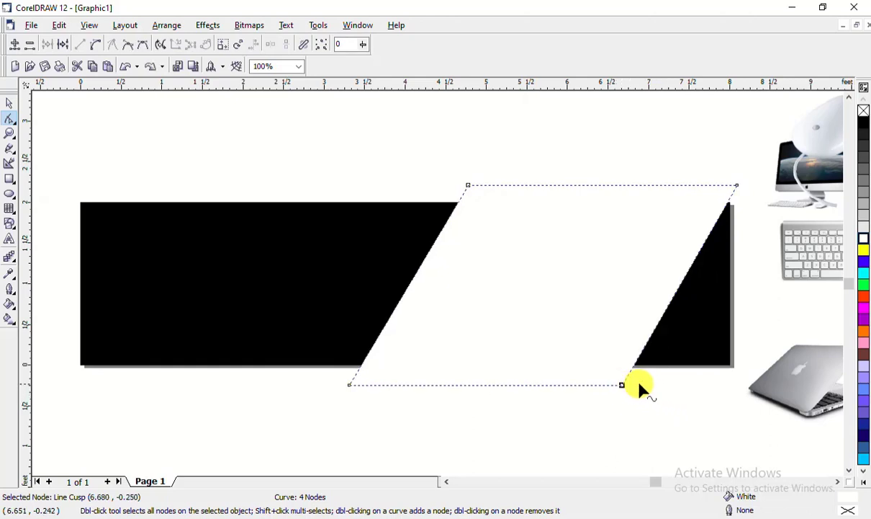
left_click_drag(623, 386, 674, 387)
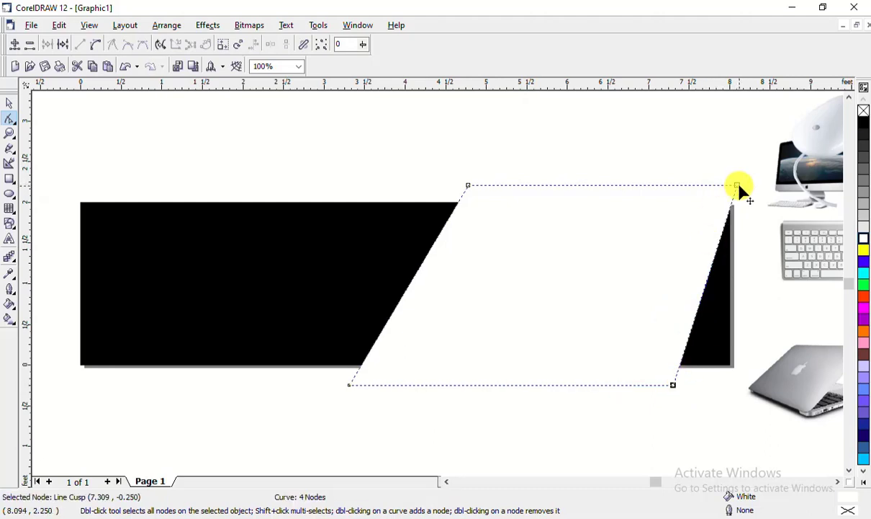
left_click_drag(737, 186, 768, 186)
left_click(217, 133)
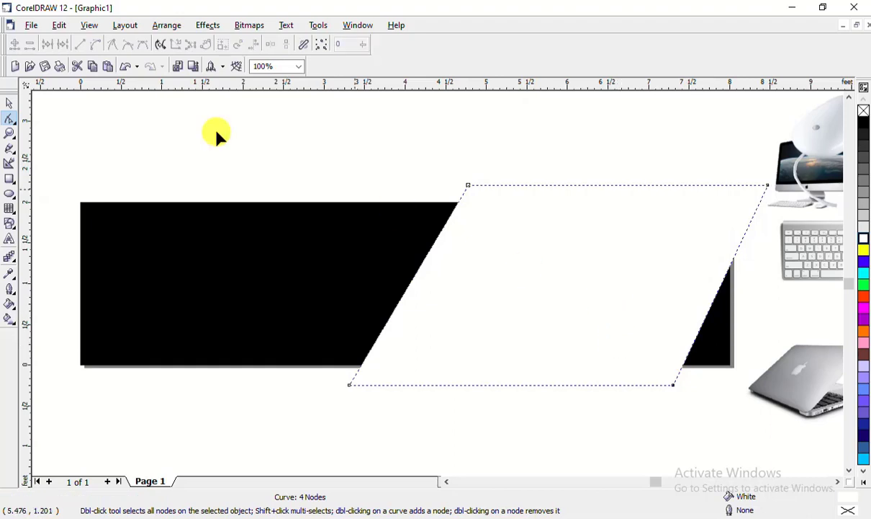
PowerClip the white slanted shape inside the black banner rectangle
left_click(9, 103)
left_click(693, 331)
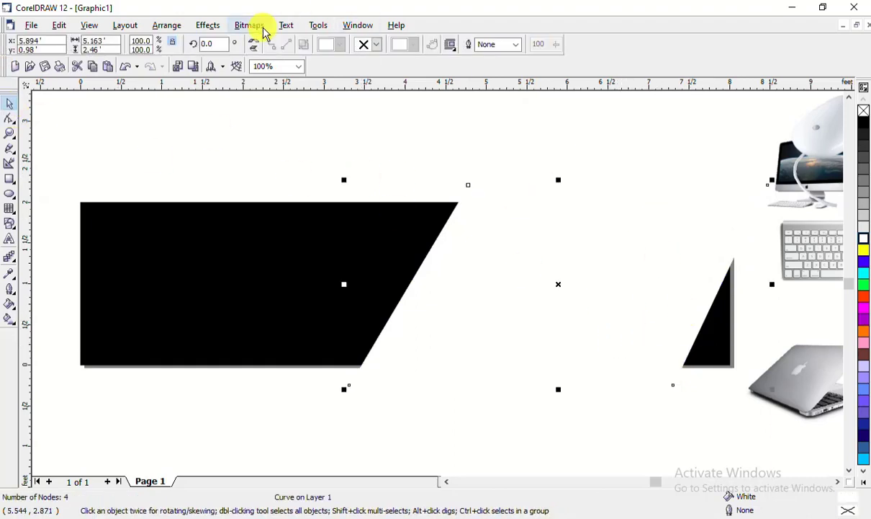
left_click(214, 29)
mouse_move(253, 178)
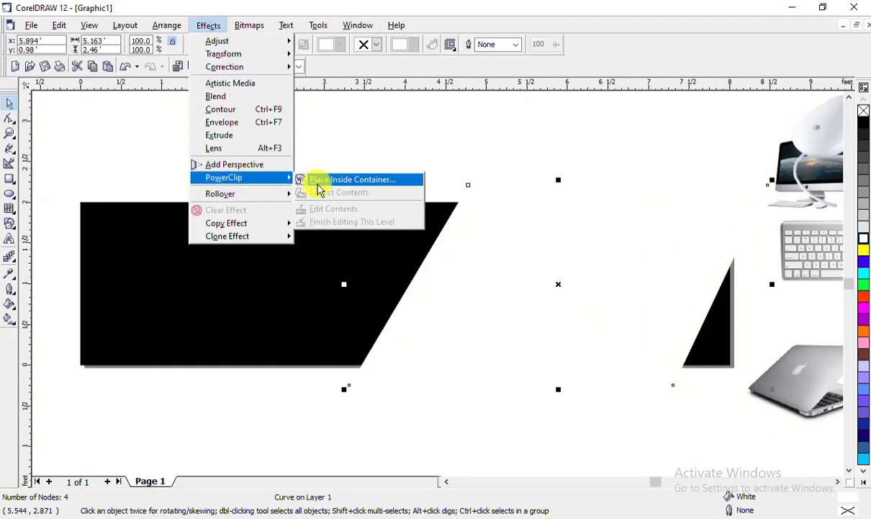
left_click(324, 179)
left_click(346, 245)
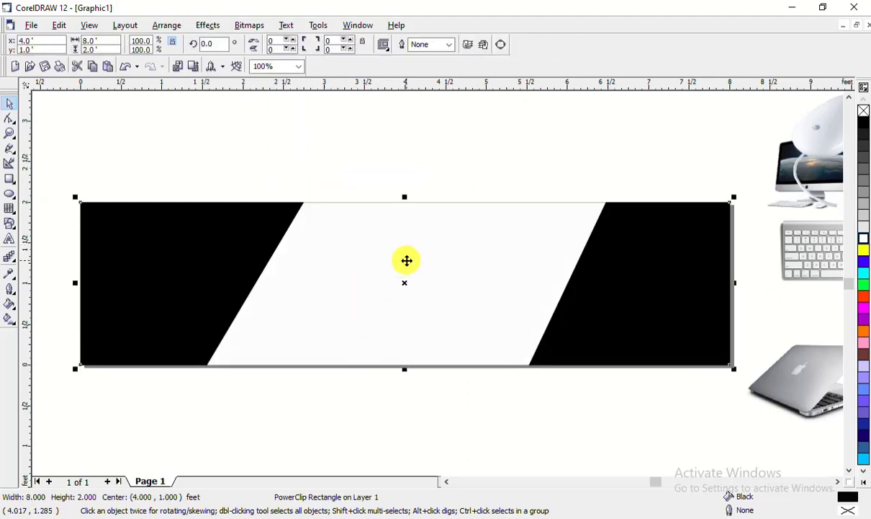
Edit the PowerClip contents to nudge the white band slightly left, then finish editing
right_click(408, 261)
left_click(446, 260)
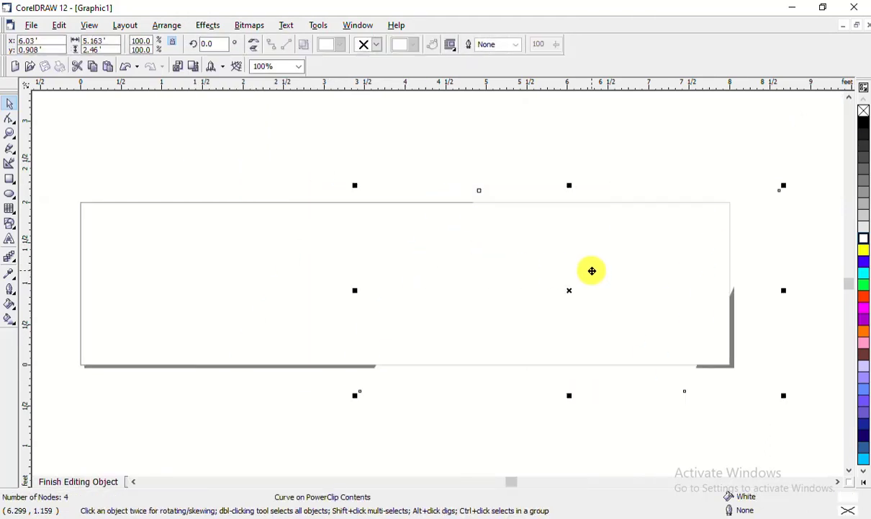
left_click(863, 252)
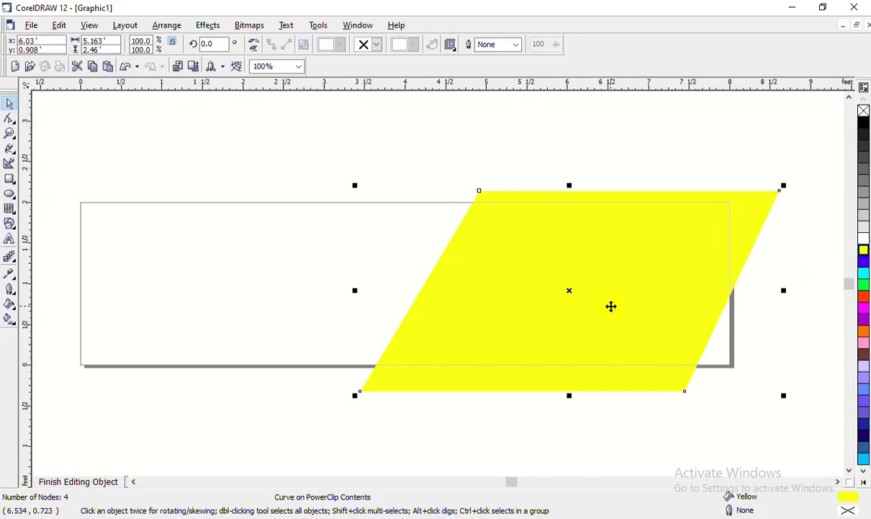
left_click_drag(611, 306, 589, 293)
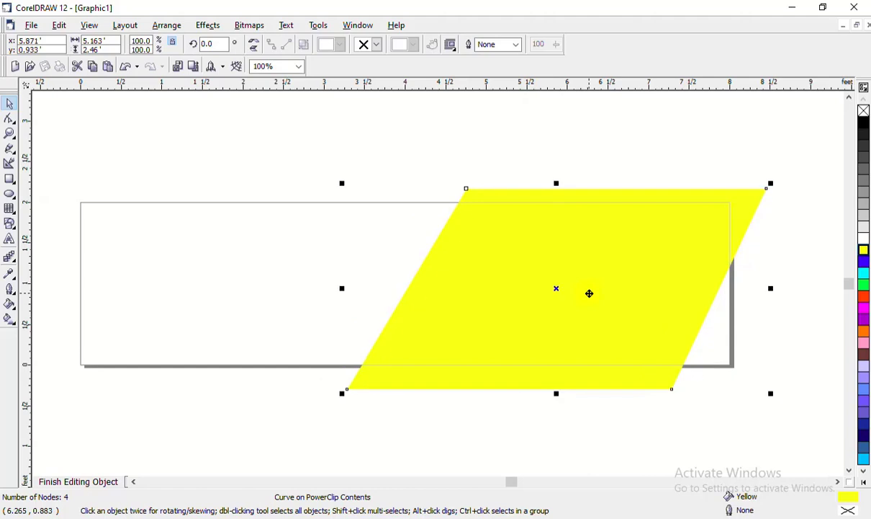
left_click(863, 238)
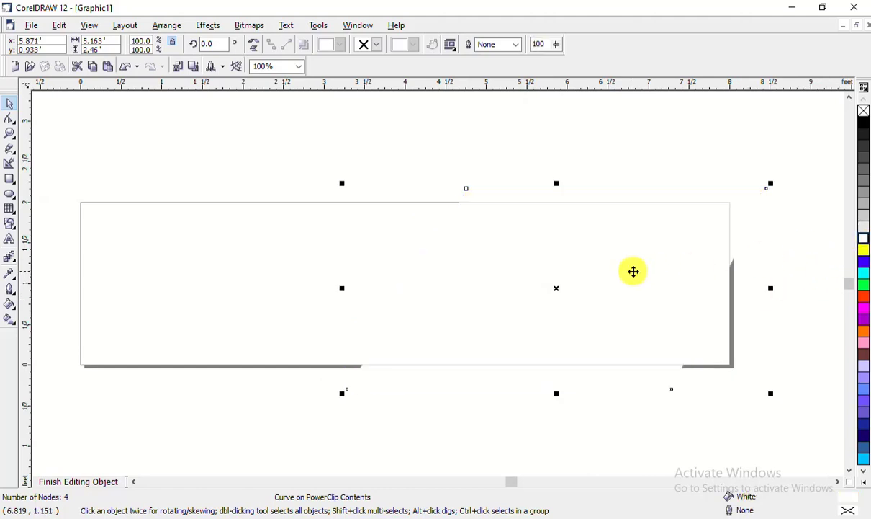
right_click(633, 272)
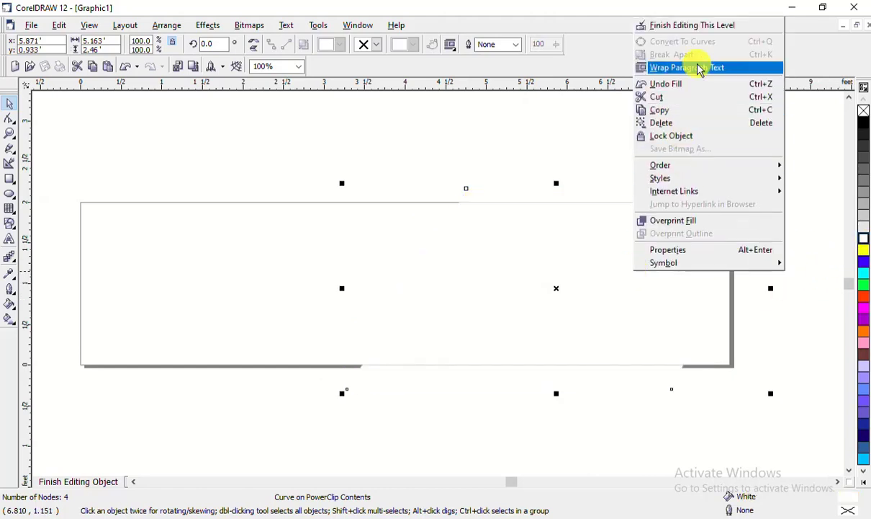
left_click(212, 26)
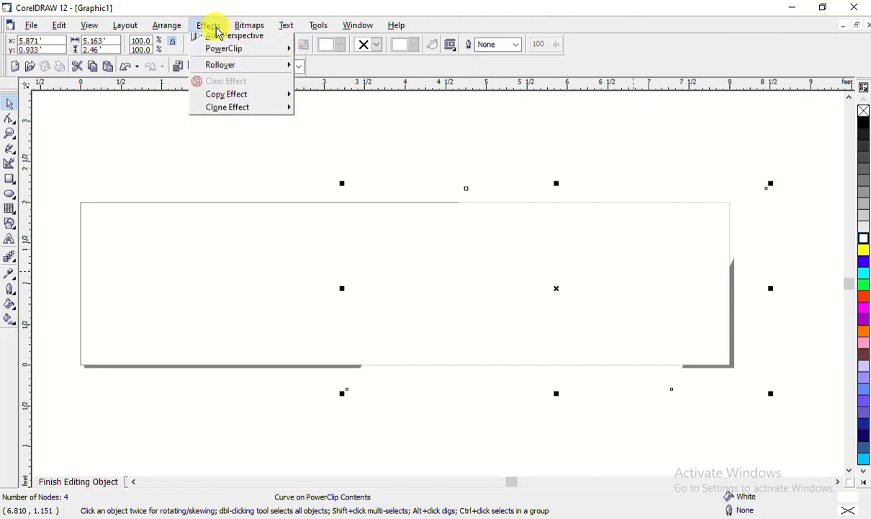
mouse_move(252, 180)
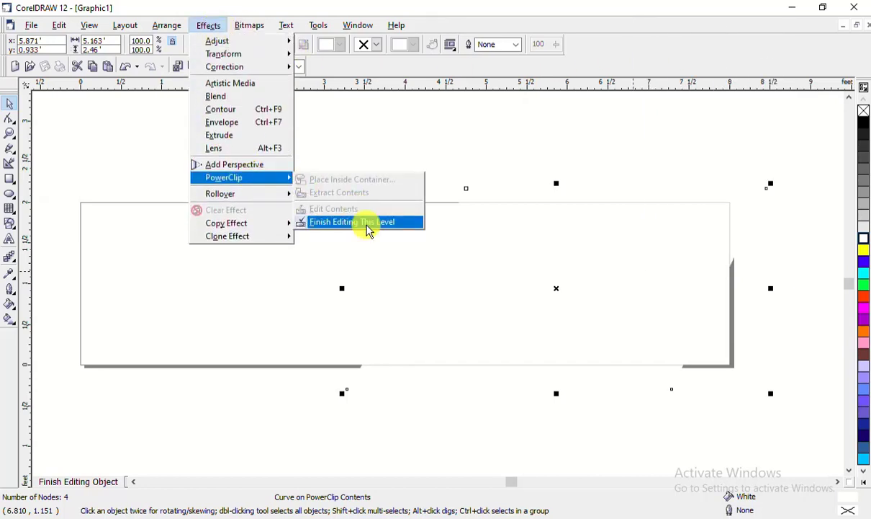
left_click(368, 224)
left_click(631, 416)
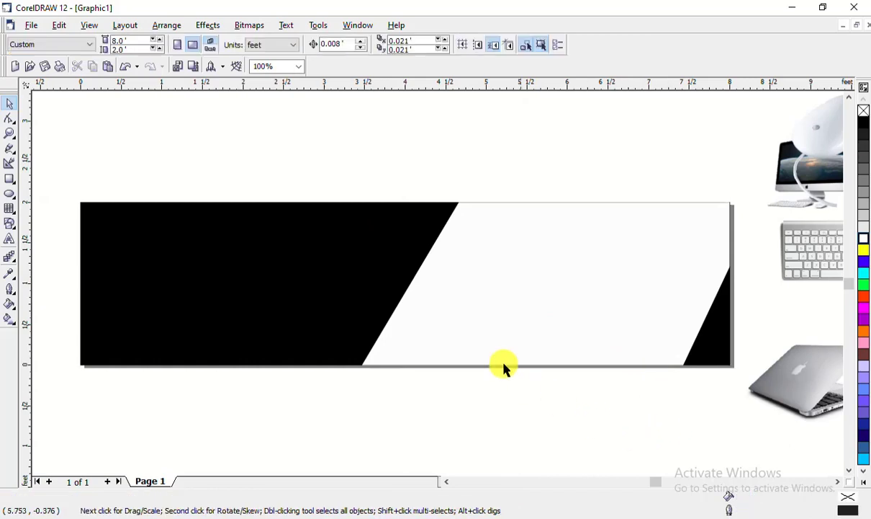
Draw a rectangle over the banner's upper half with white fill and white outline
left_click(10, 180)
left_click_drag(57, 185, 549, 288)
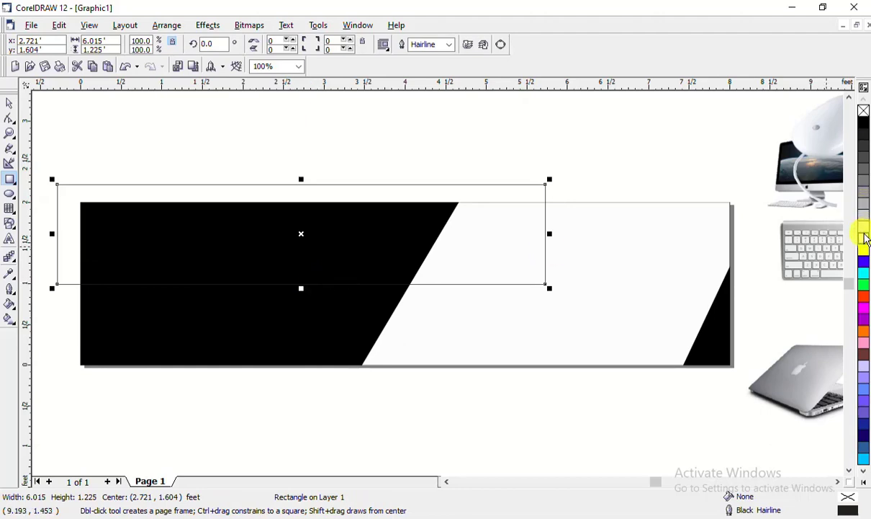
left_click(864, 238)
right_click(862, 237)
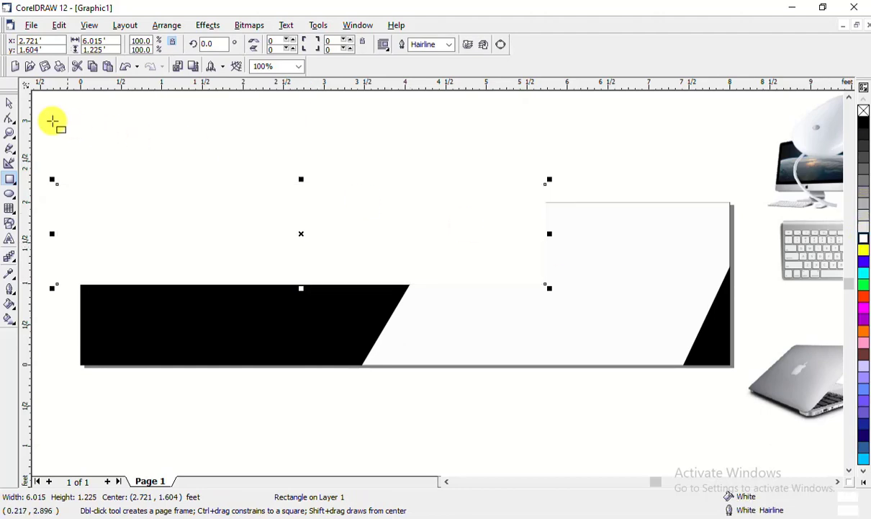
Give the white rectangle a vertical linear transparency so it fades to a grey sheen near the top
left_click(10, 103)
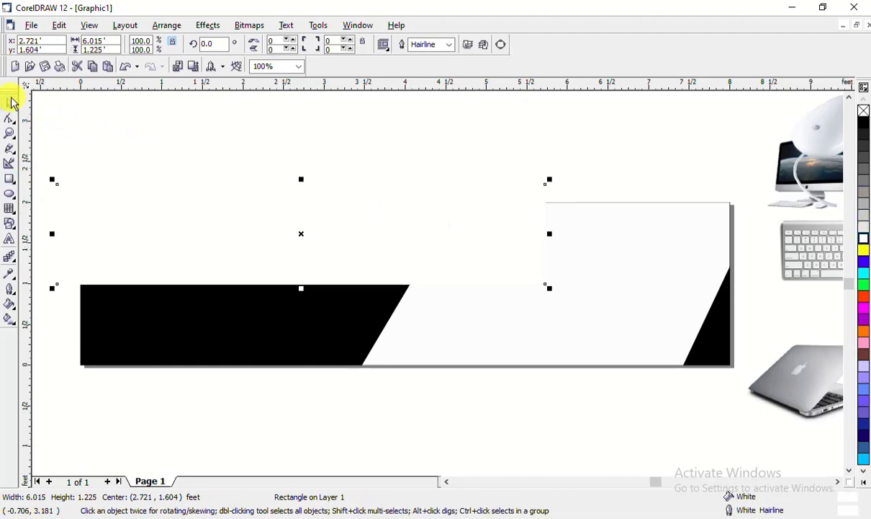
left_click(18, 266)
left_click(133, 263)
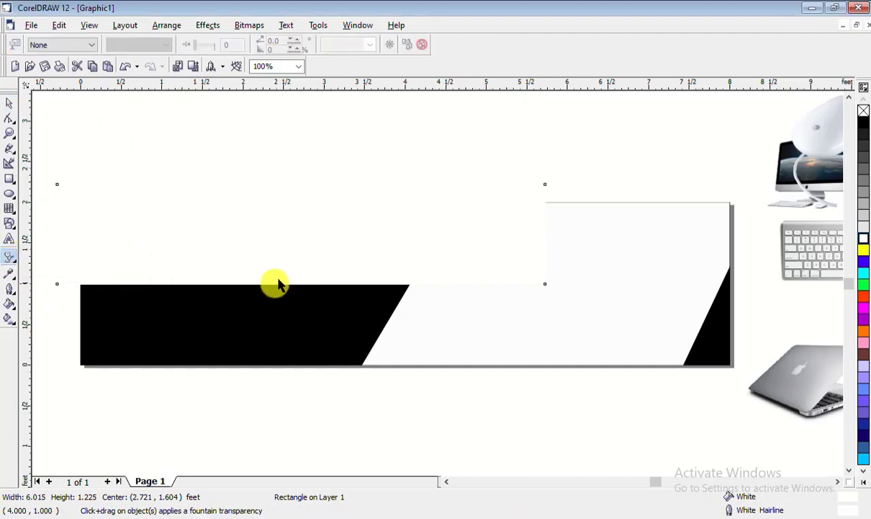
left_click_drag(277, 283, 269, 174)
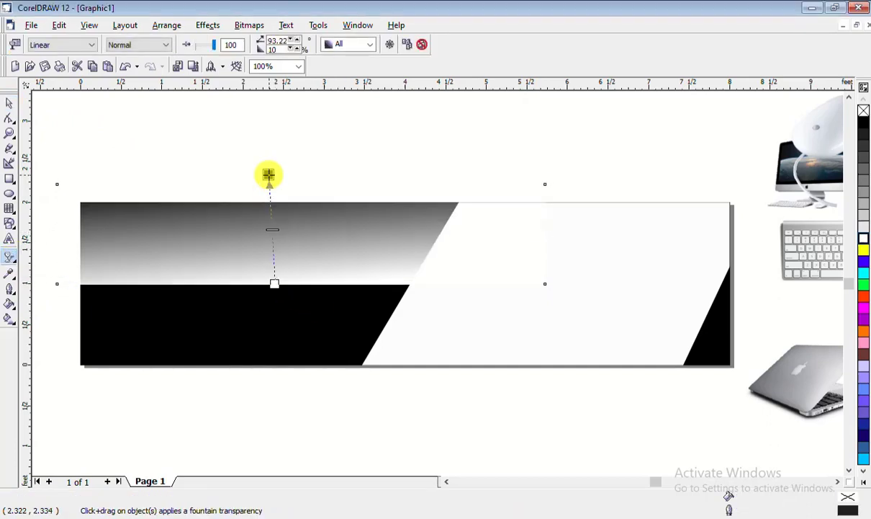
left_click_drag(270, 328, 262, 202)
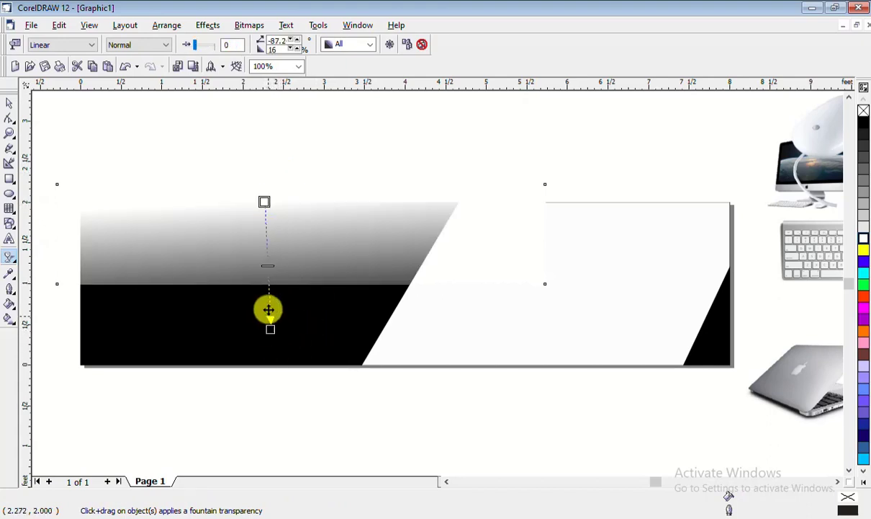
left_click_drag(269, 330, 266, 300)
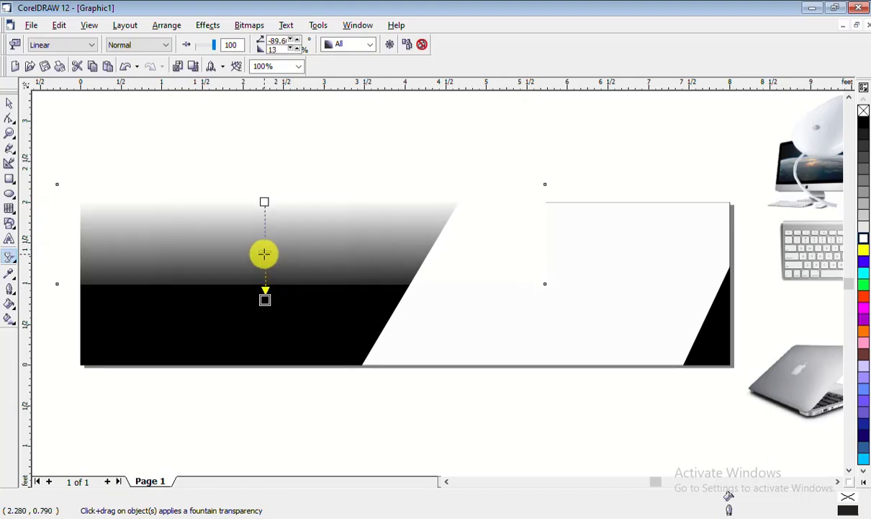
left_click_drag(265, 252, 264, 113)
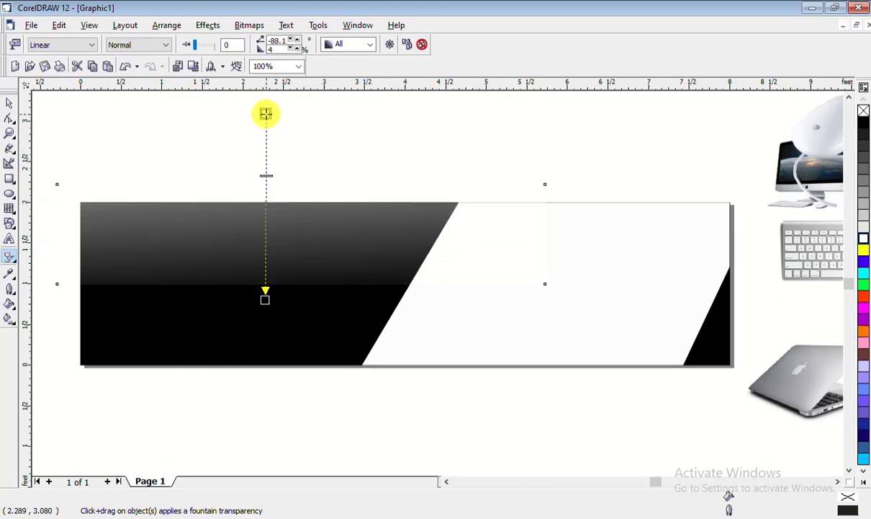
left_click_drag(266, 176, 266, 142)
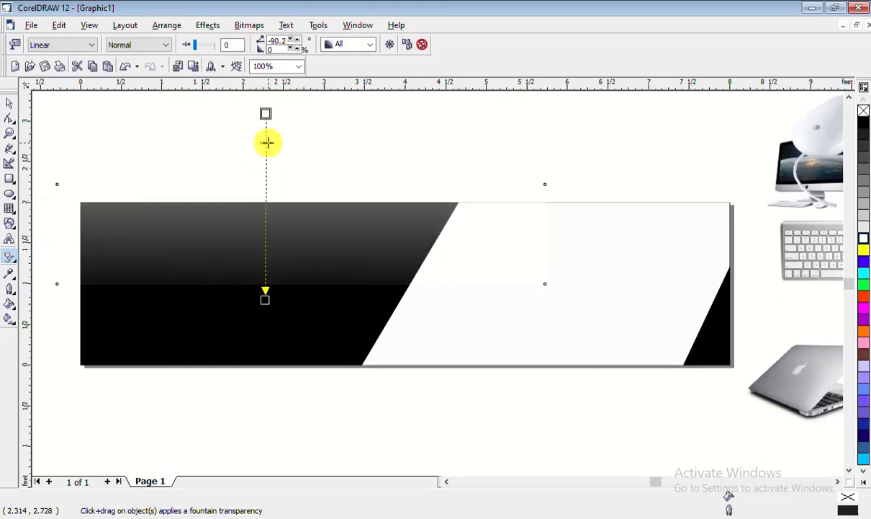
mouse_move(266, 300)
left_mouse_down()
mouse_move(261, 336)
mouse_move(264, 313)
left_mouse_up()
left_click_drag(266, 146, 269, 168)
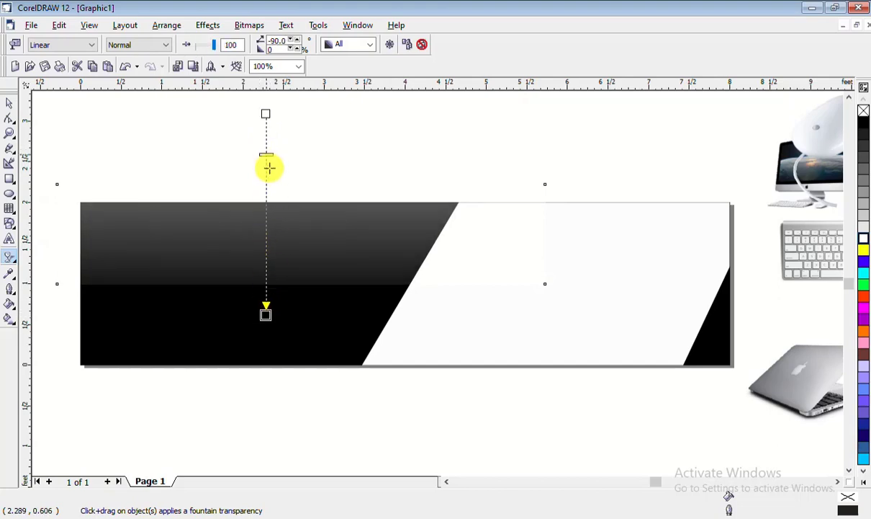
left_click(10, 103)
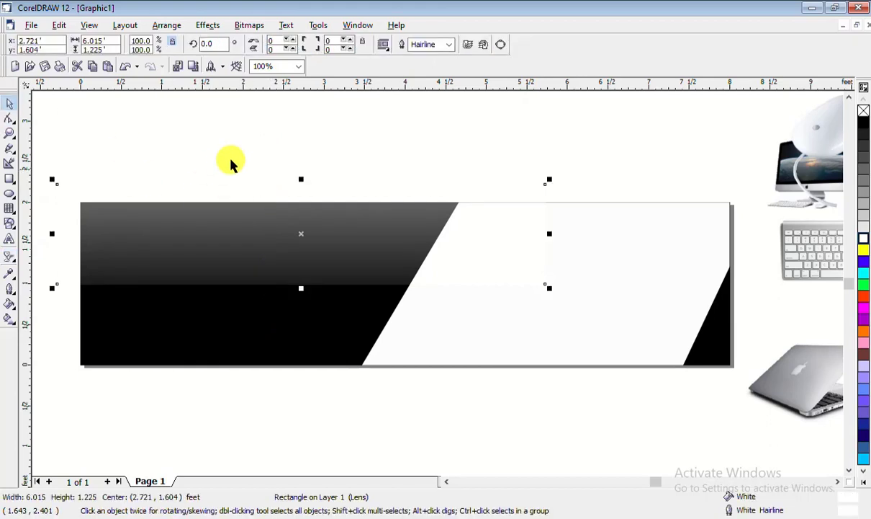
PowerClip the gradient rectangle inside the banner rectangle using Place Inside Container
left_click(230, 165)
left_click(360, 268)
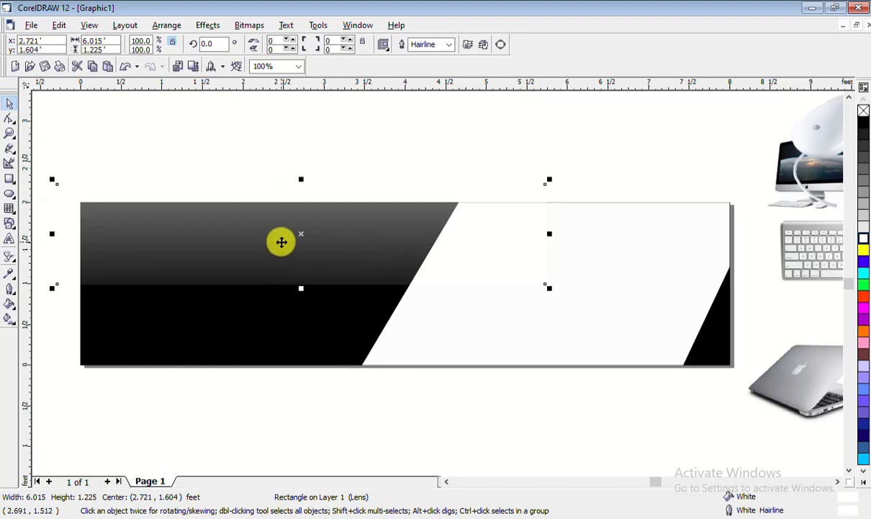
left_click(208, 25)
mouse_move(253, 181)
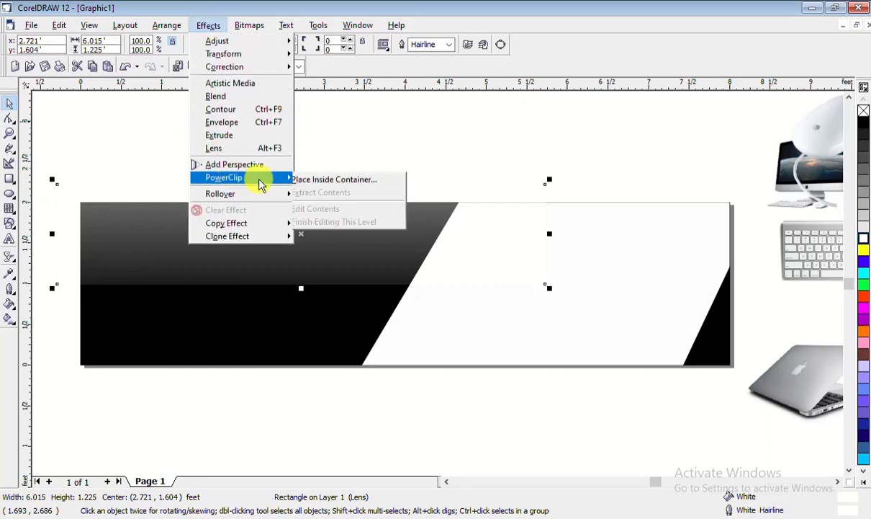
left_click(321, 180)
left_click(252, 328)
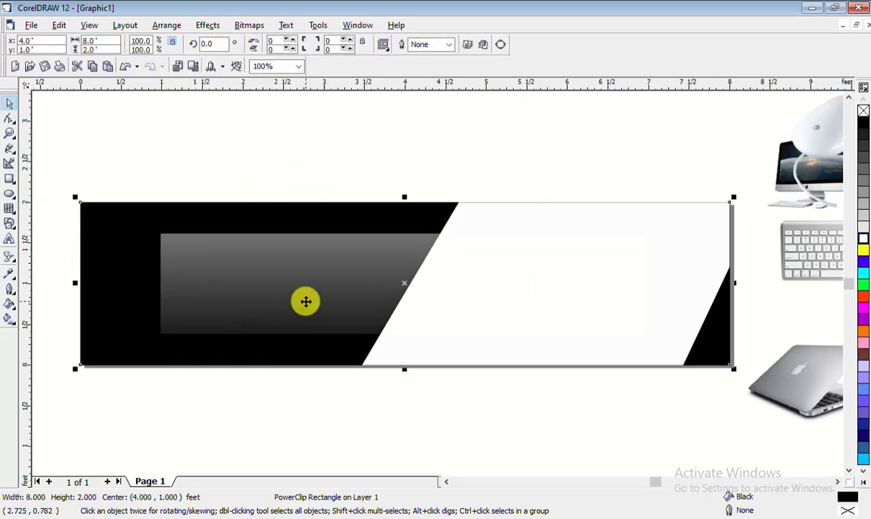
Edit the PowerClip contents to move the gradient to the banner's top-left corner
right_click(321, 283)
left_click(378, 28)
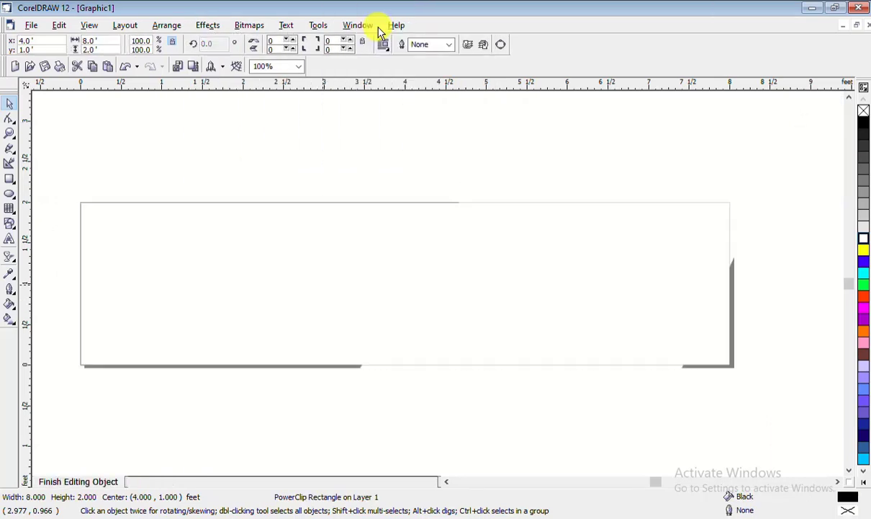
left_click_drag(338, 286, 237, 235)
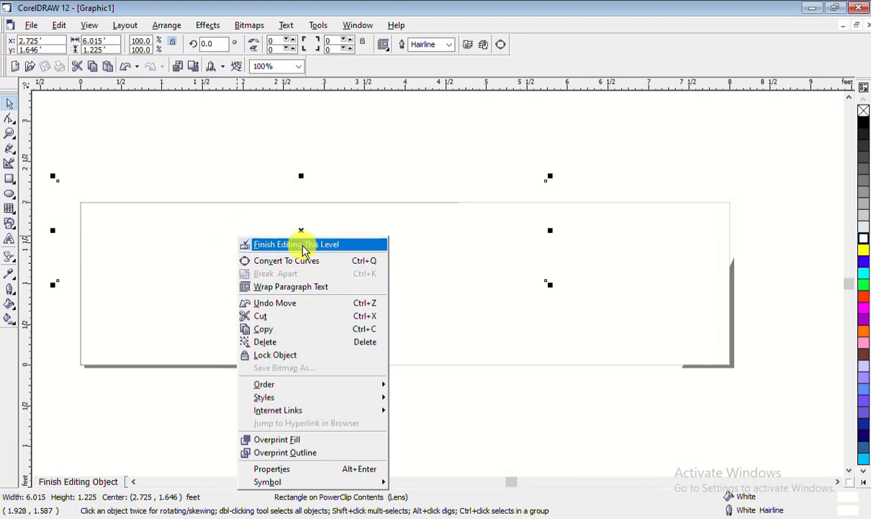
left_click(299, 244)
left_click(412, 405)
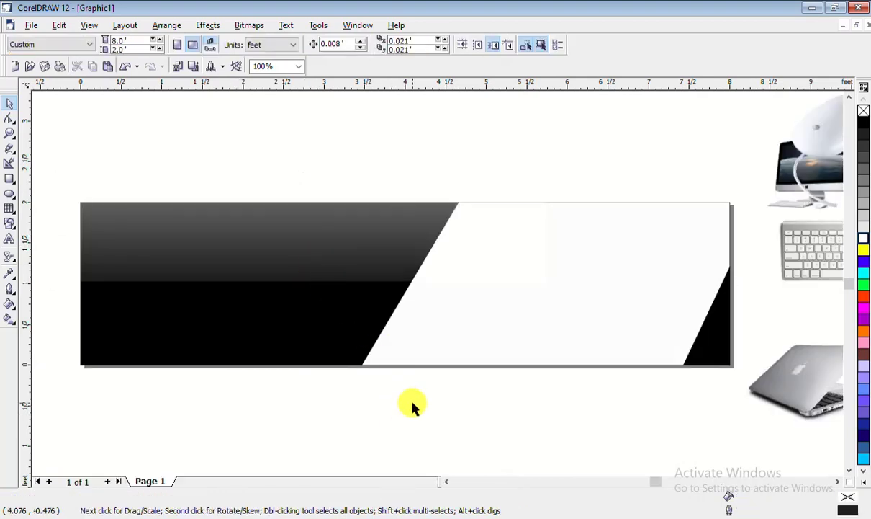
Hide the menu bar and then restore it from the toolbars list
right_click(315, 244)
left_click(353, 262)
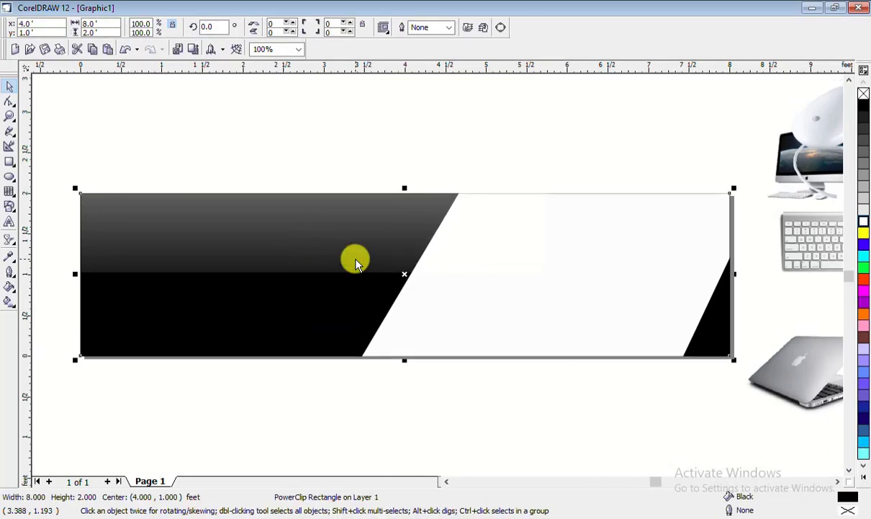
right_click(319, 235)
left_click(433, 52)
right_click(433, 52)
left_click(480, 70)
Stretch the clipped gradient taller downward inside the banner's PowerClip
left_click(306, 242)
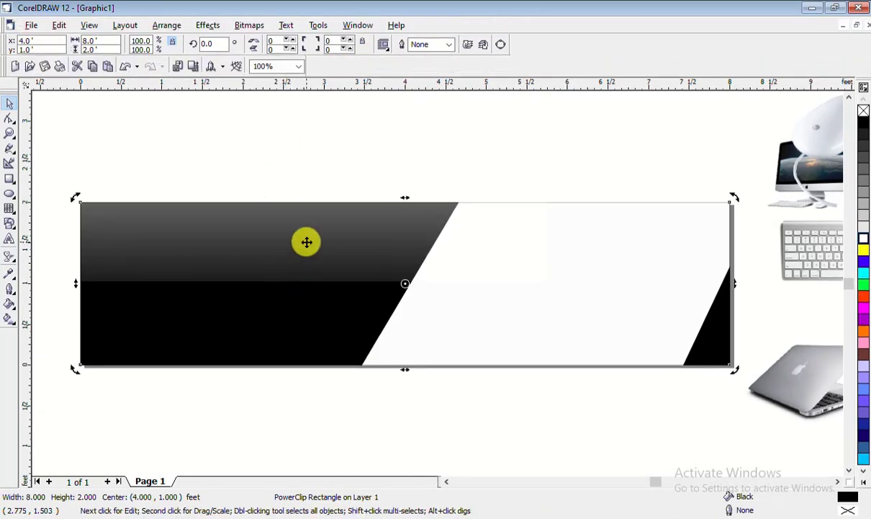
right_click(306, 242)
left_click(338, 259)
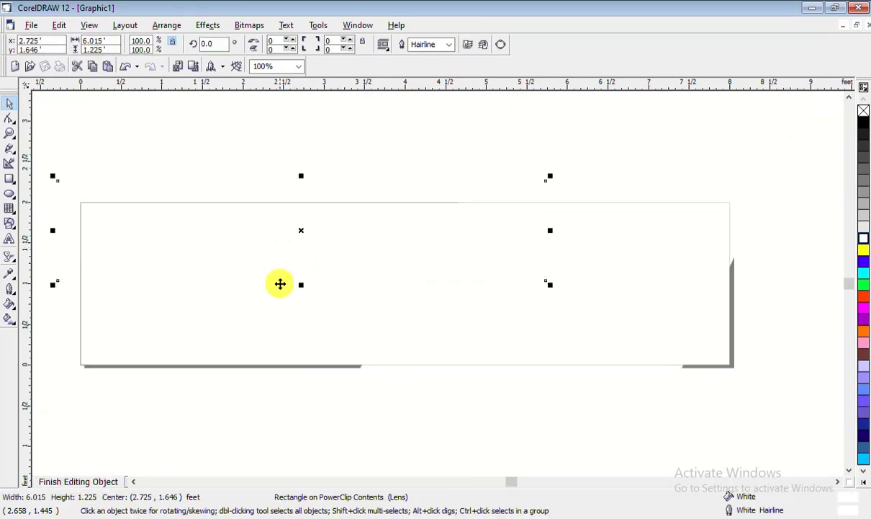
left_click_drag(301, 285, 301, 306)
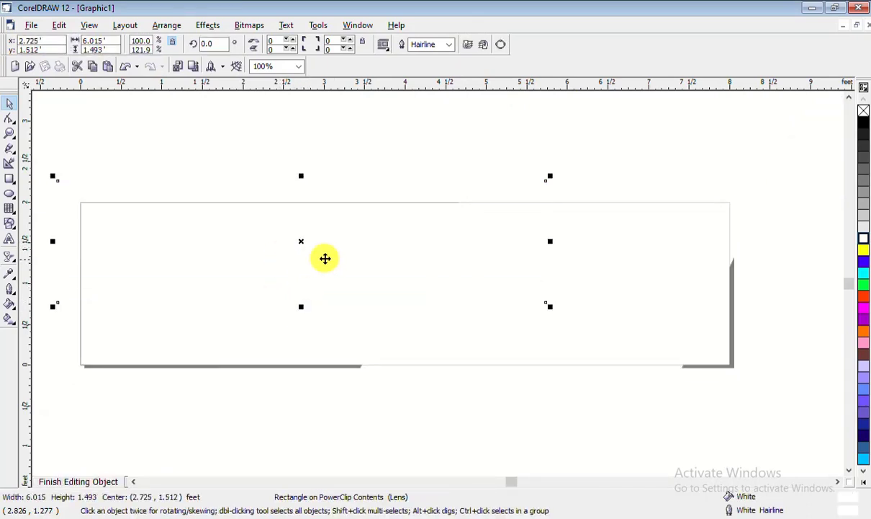
right_click(330, 250)
left_click(340, 257)
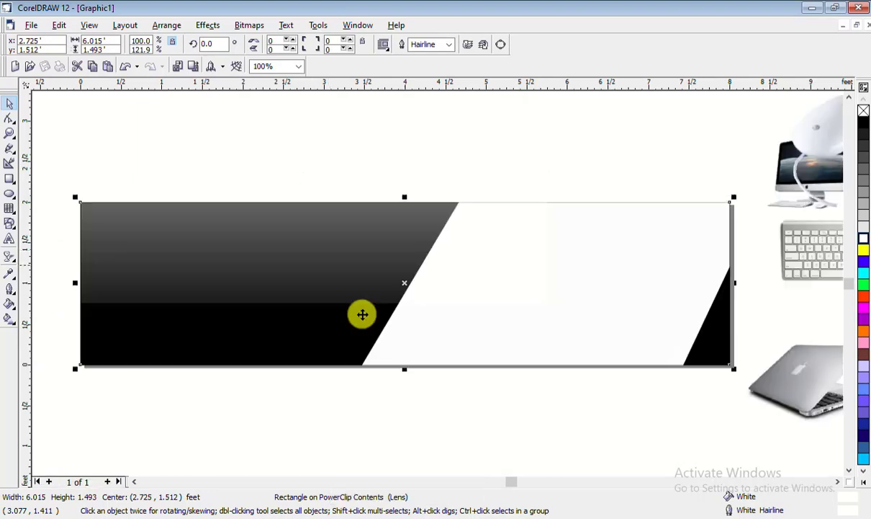
left_click(371, 423)
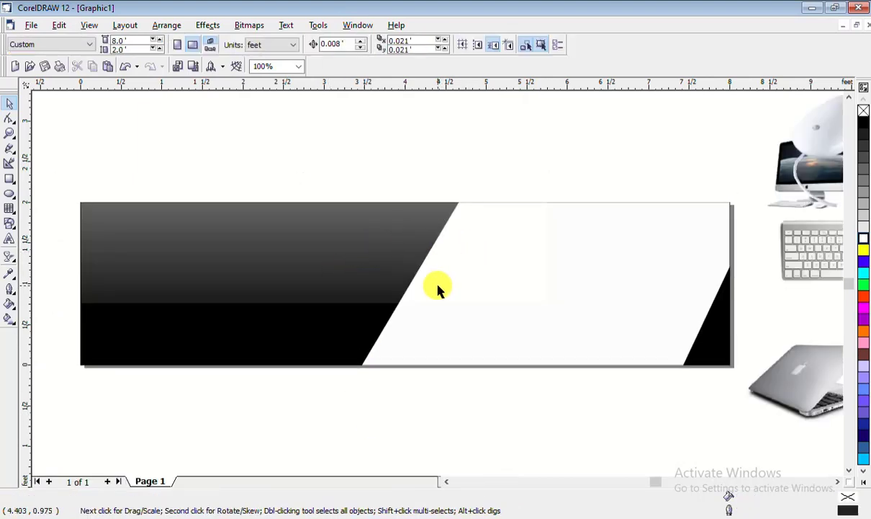
Shorten the clipped gradient from the bottom to 1.325 ft tall
right_click(361, 274)
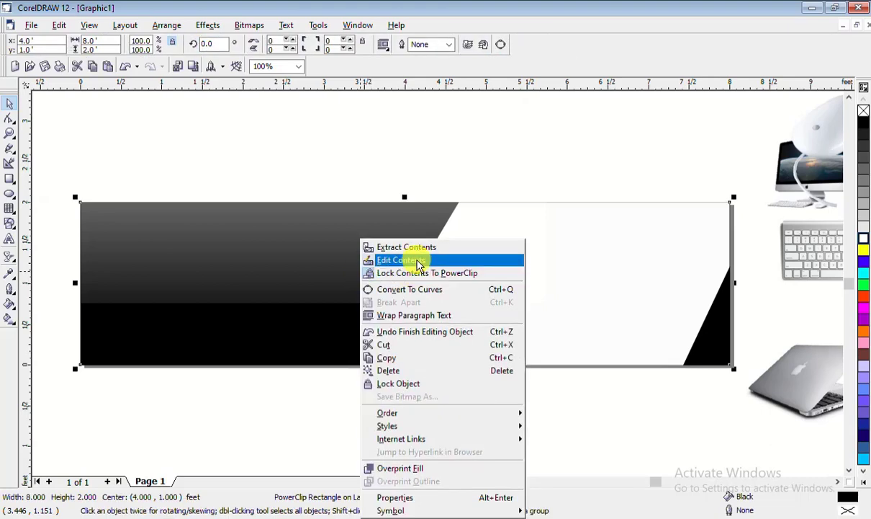
left_click(418, 264)
left_click(301, 278)
left_click_drag(301, 309, 305, 293)
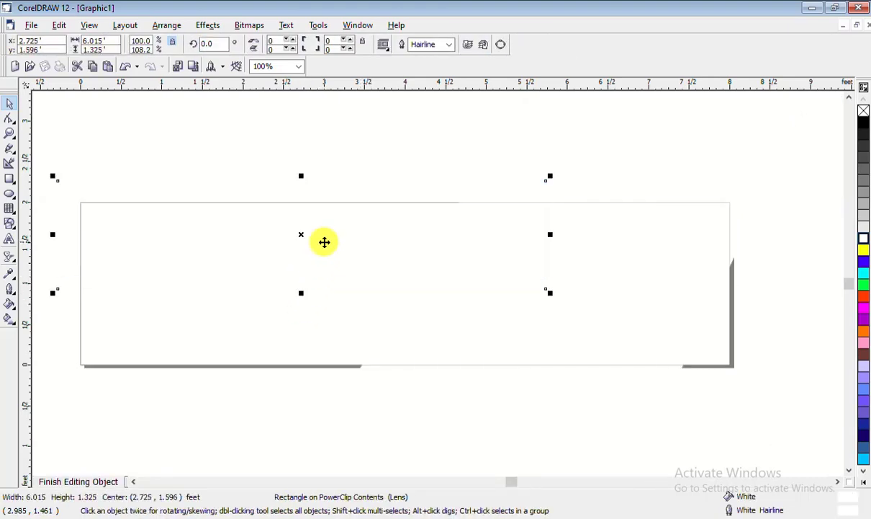
right_click(324, 242)
left_click(323, 250)
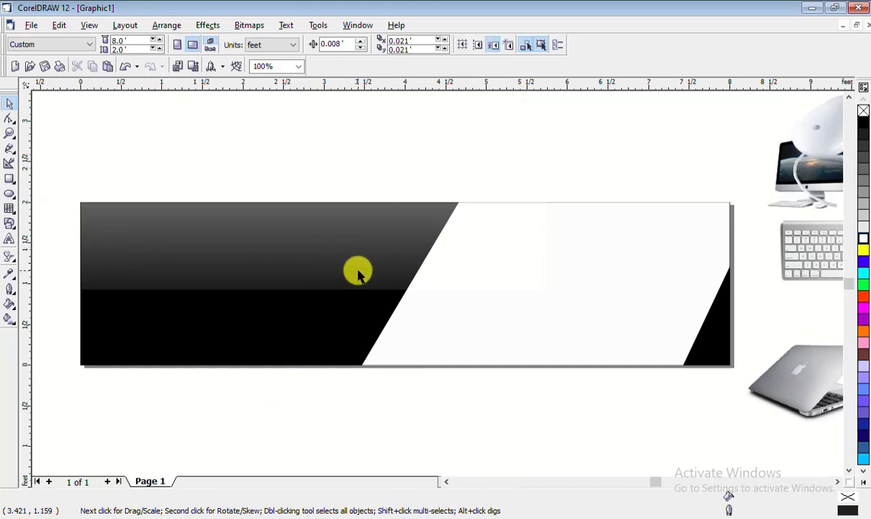
Add the Bauhaus 93 title, enlarge it to about 231 pt, and place it on the upper-left dark area
left_click(10, 239)
left_click(168, 167)
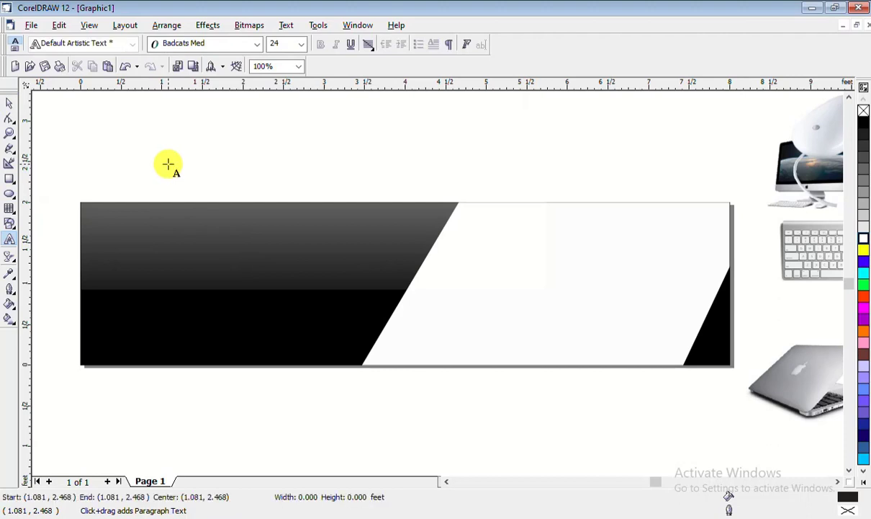
left_click(257, 46)
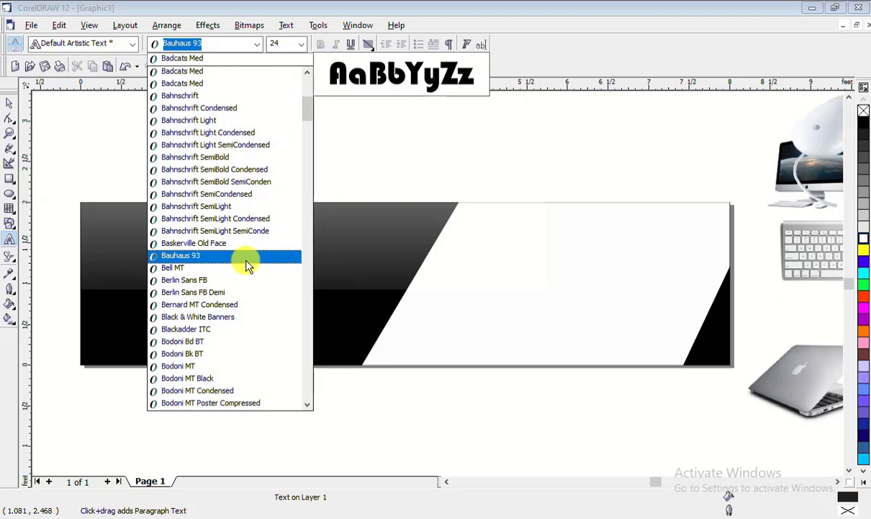
left_click(246, 257)
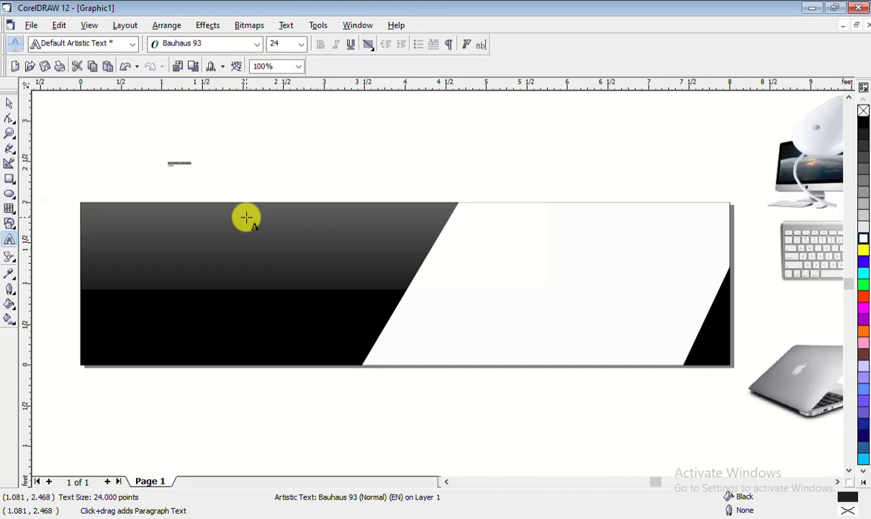
left_click_drag(196, 170, 398, 226)
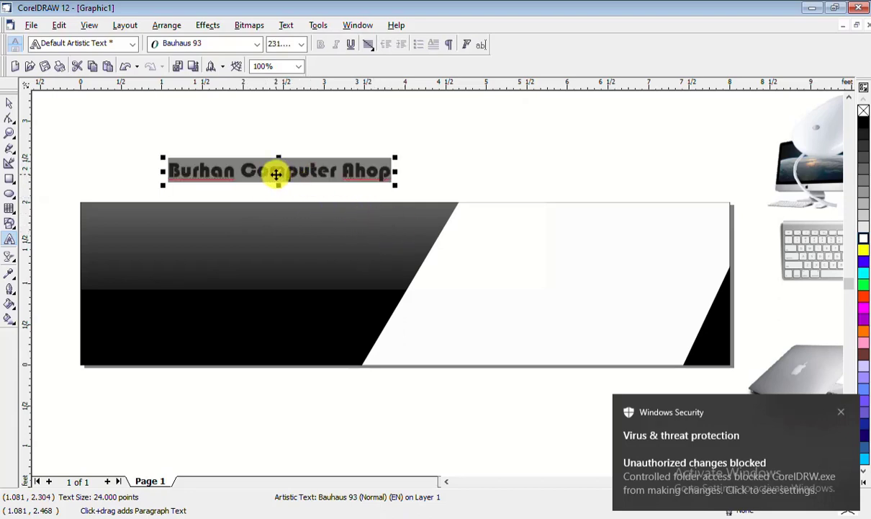
left_click_drag(281, 173, 242, 231)
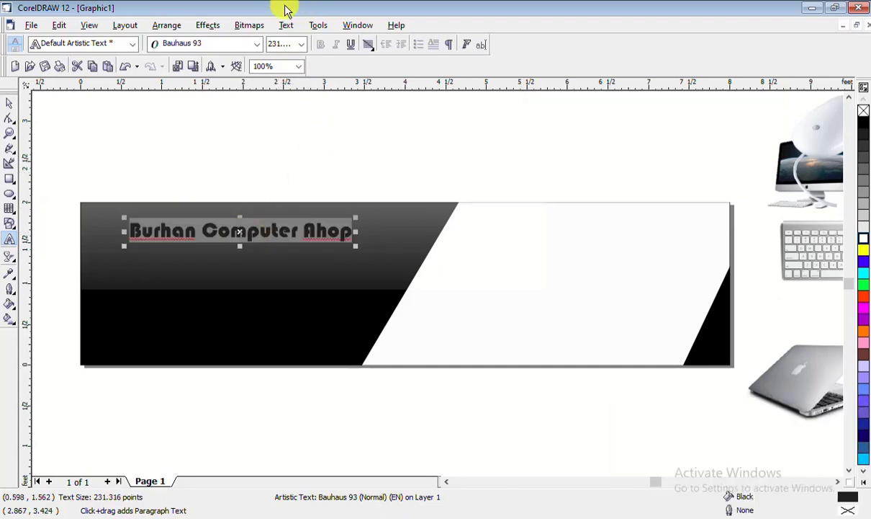
Change the title text to all uppercase with the Change Case option
left_click(285, 26)
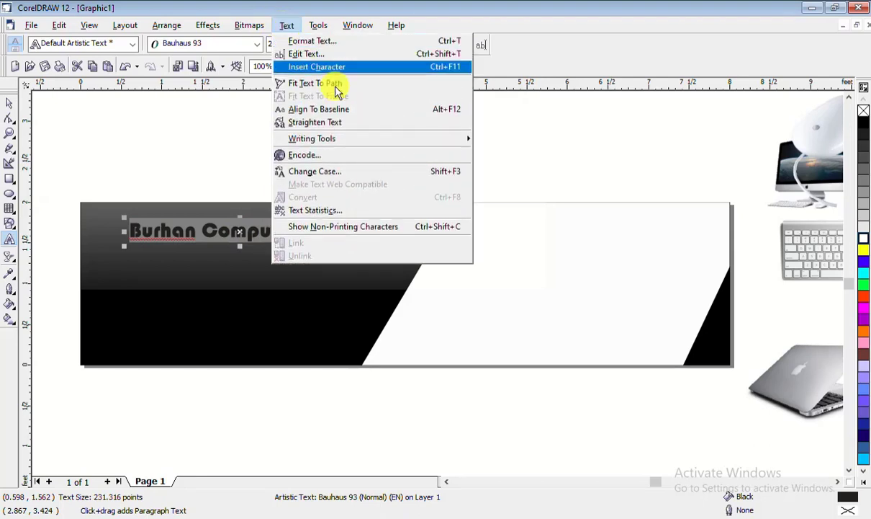
left_click(356, 173)
left_click_drag(398, 203, 560, 184)
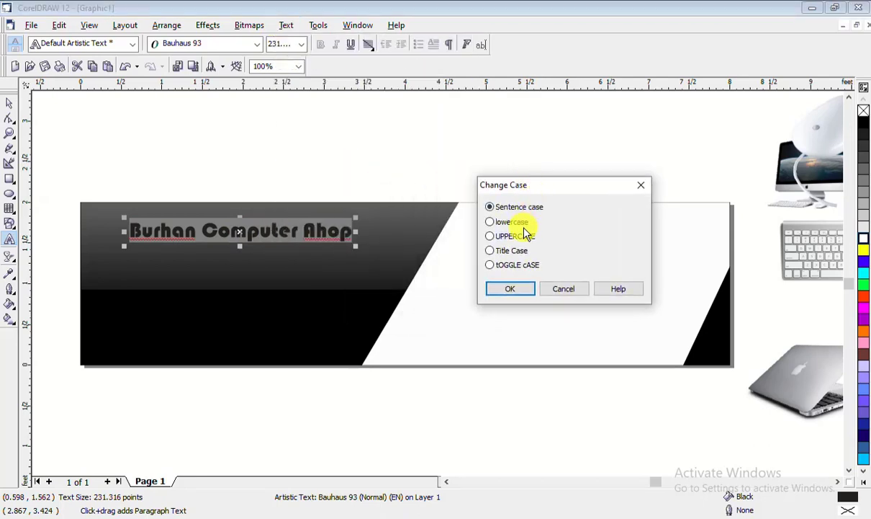
left_click(514, 236)
left_click(513, 289)
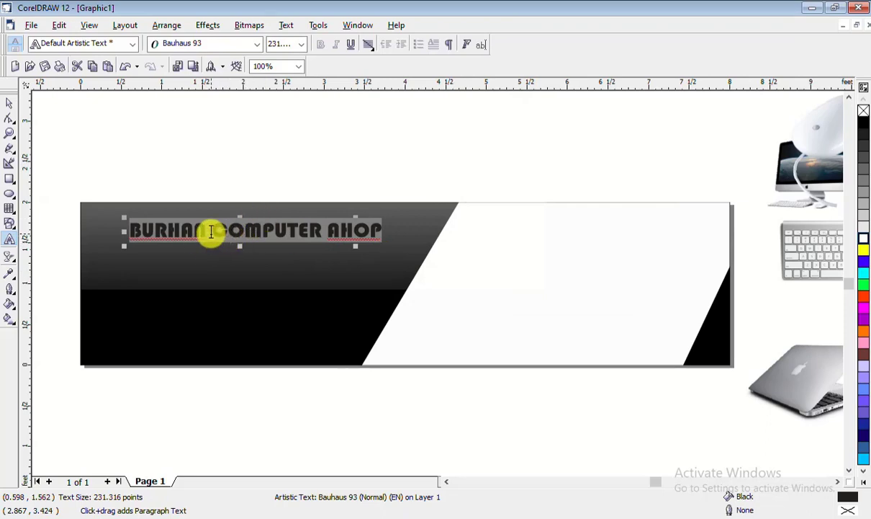
Colour BURHAN yellow, COMPUTER red and AHOP white, then select the whole title object
left_click_drag(205, 231, 145, 234)
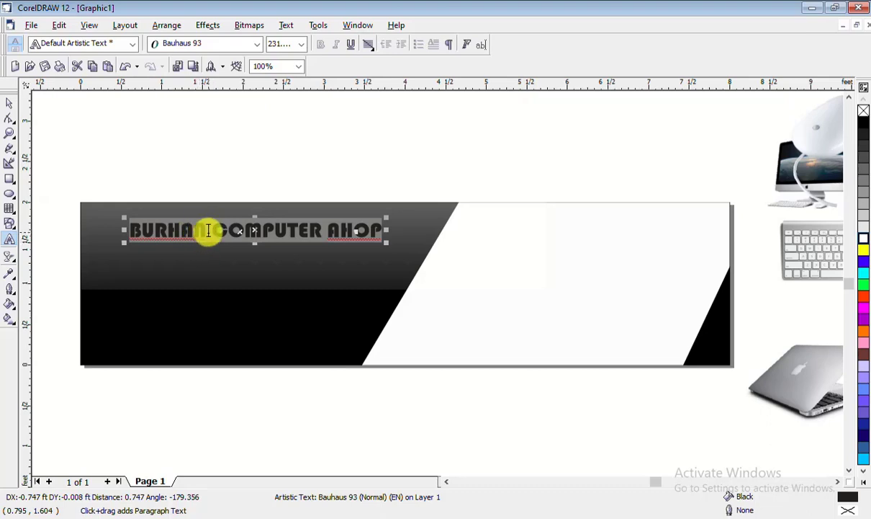
left_click_drag(209, 231, 128, 229)
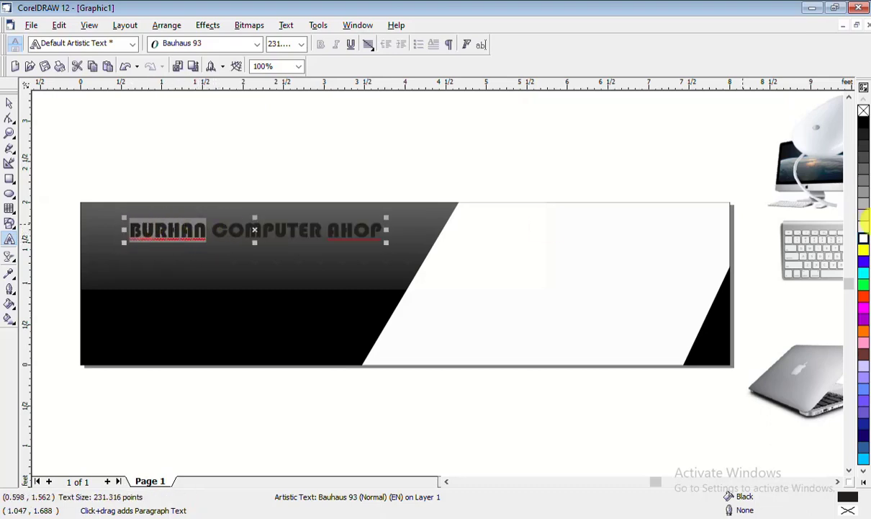
left_click(864, 253)
left_click_drag(212, 228, 321, 228)
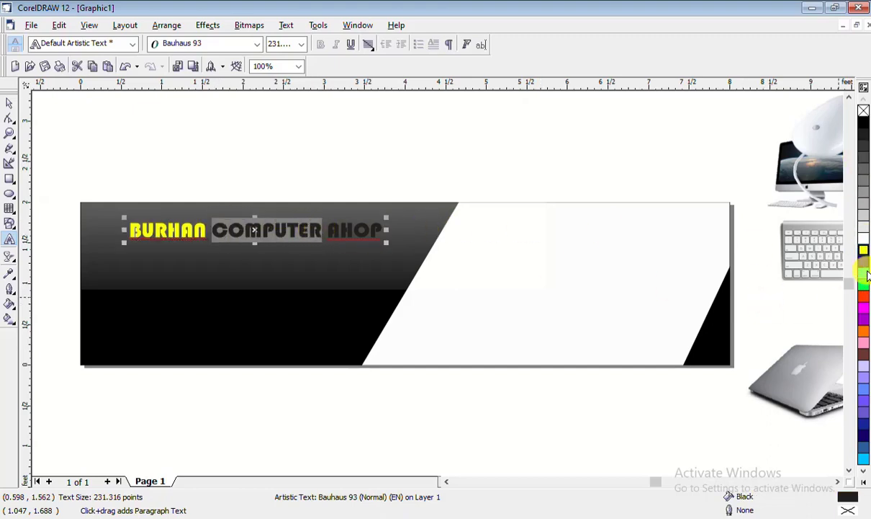
left_click(863, 296)
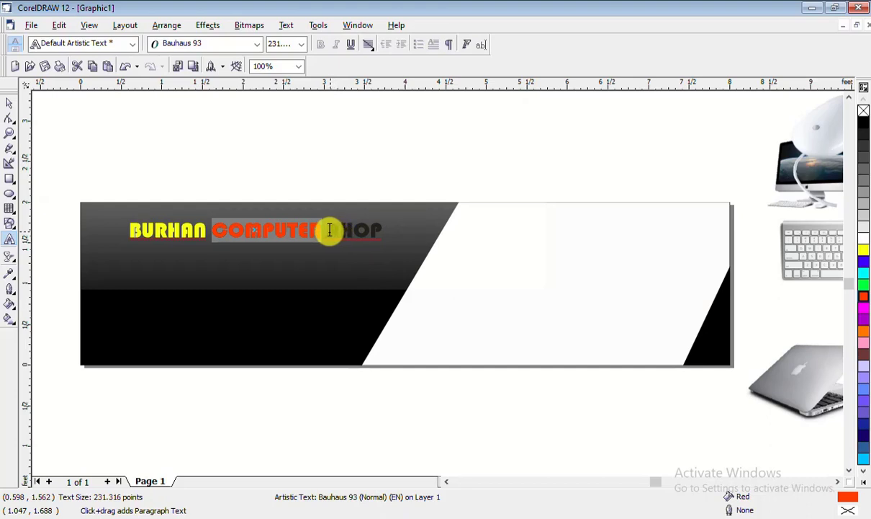
left_click_drag(328, 229, 382, 229)
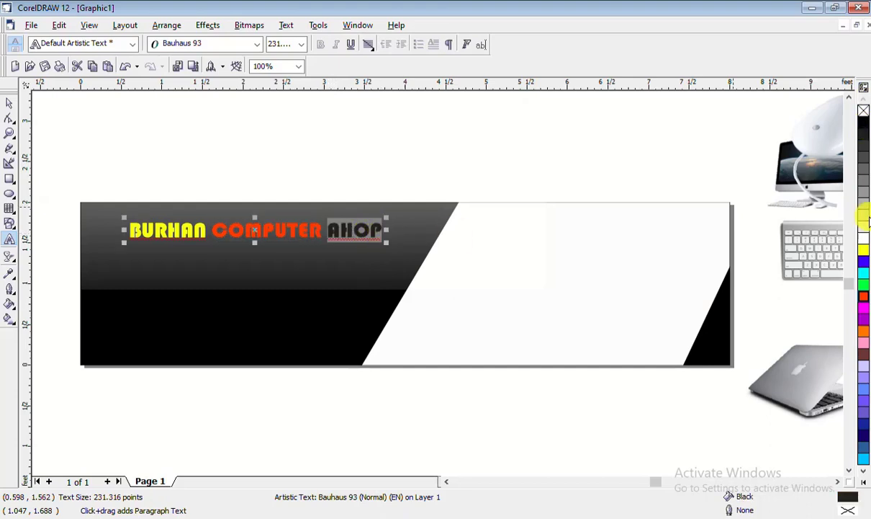
left_click(864, 242)
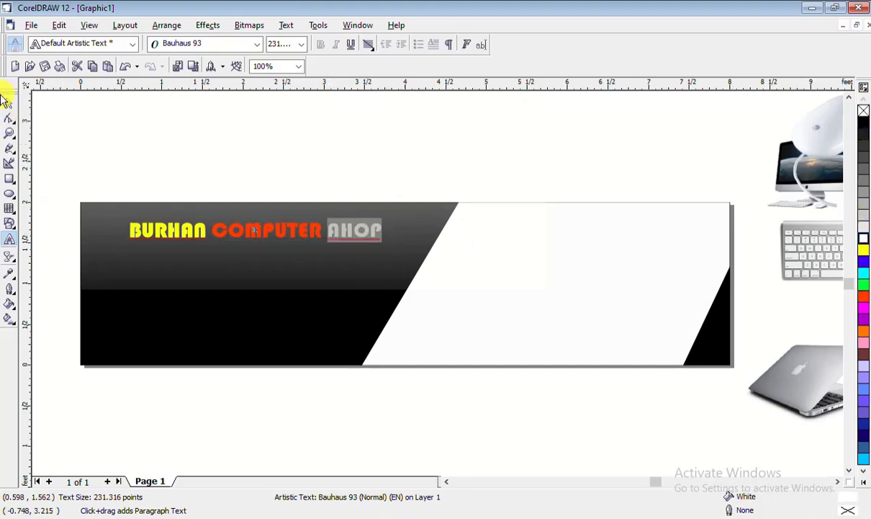
left_click(9, 102)
left_click(268, 228)
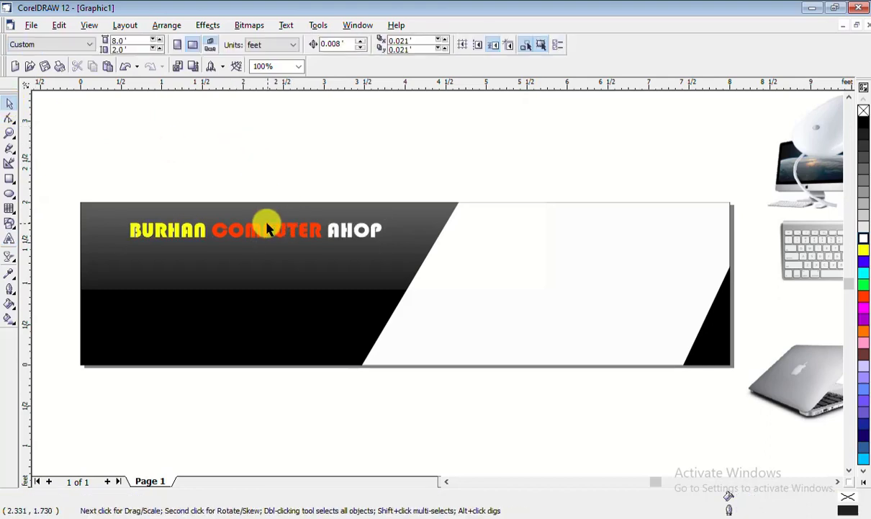
Scale the title up to 269.019 pt, nudge it into place, and give it a cyan outline
left_click_drag(126, 243, 86, 253)
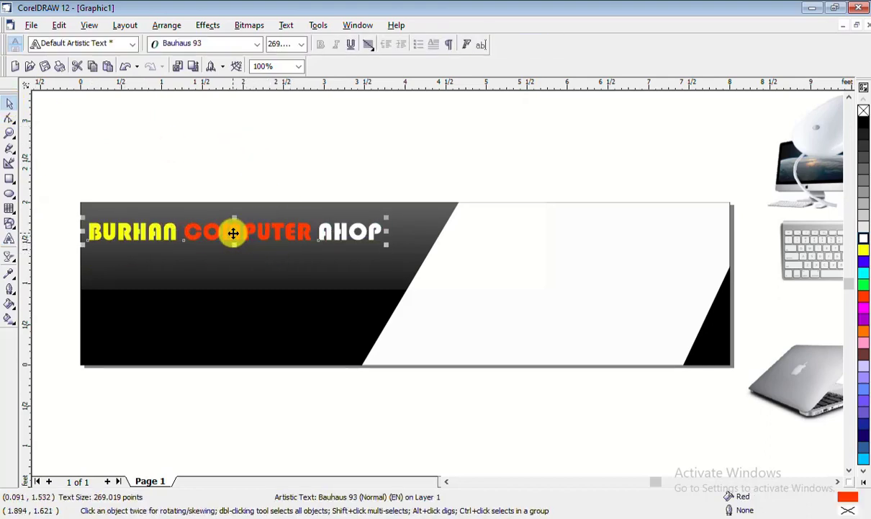
left_click_drag(248, 228, 243, 228)
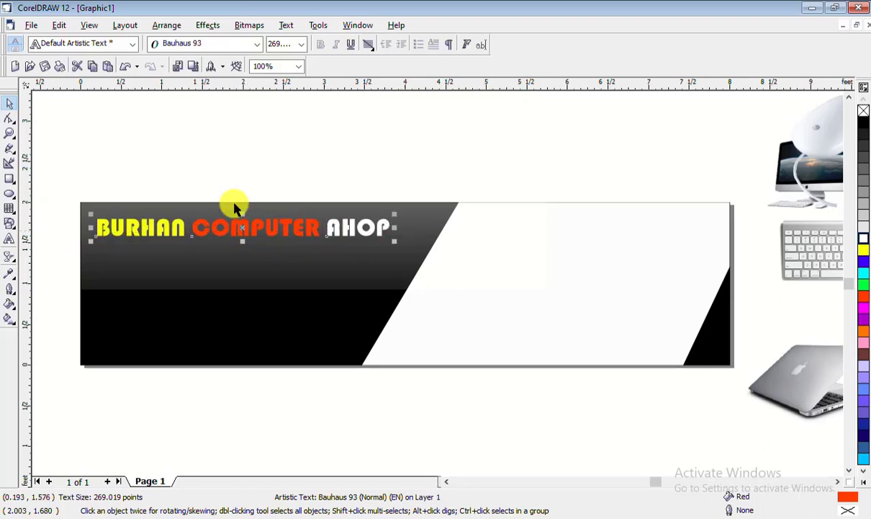
left_click(222, 193)
left_click(269, 230)
right_click(864, 252)
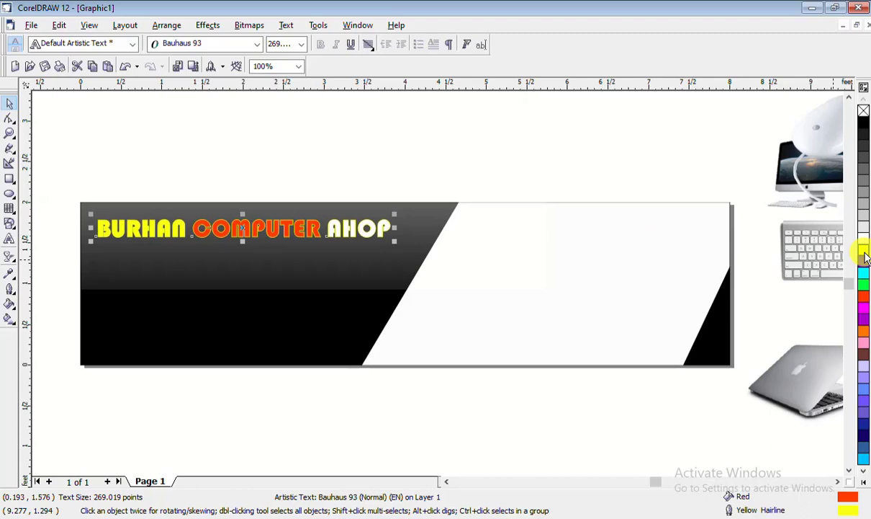
right_click(865, 264)
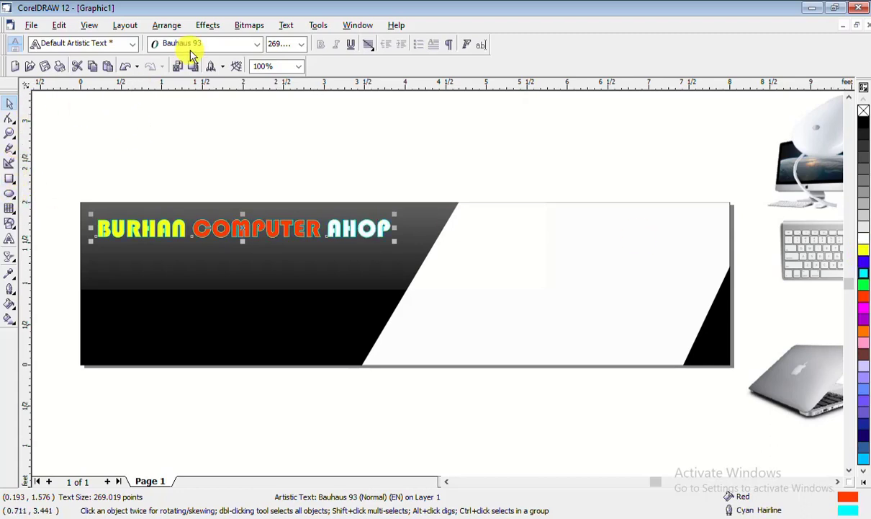
Try Badcats Med, Baskerville Old Face and Bell MT on the title, settling on Buxton Sketch
left_click(256, 44)
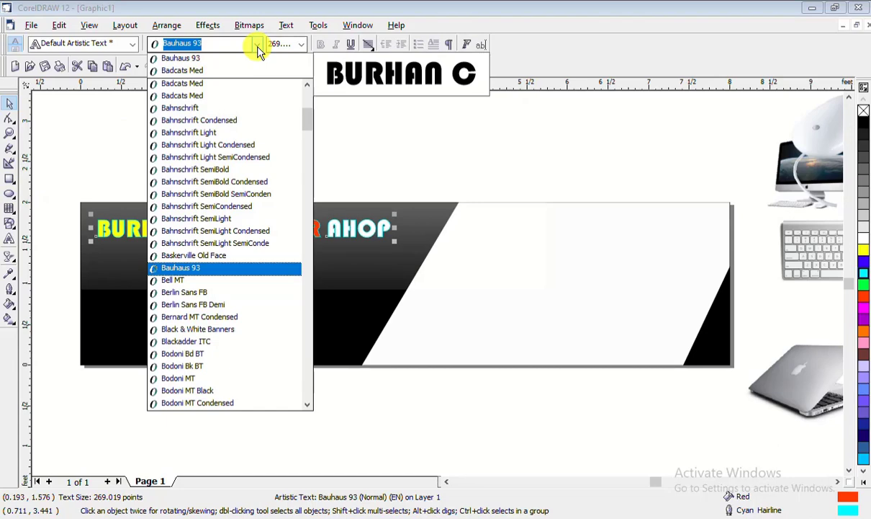
left_click(240, 89)
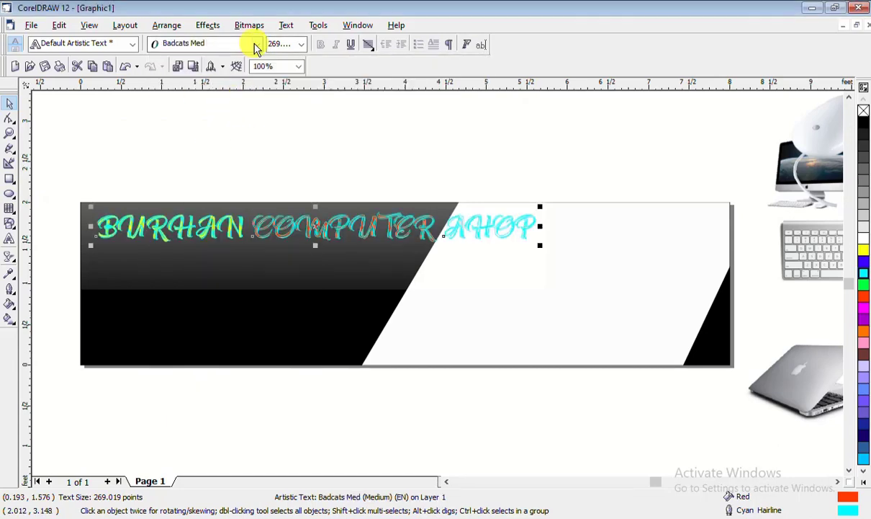
left_click(257, 45)
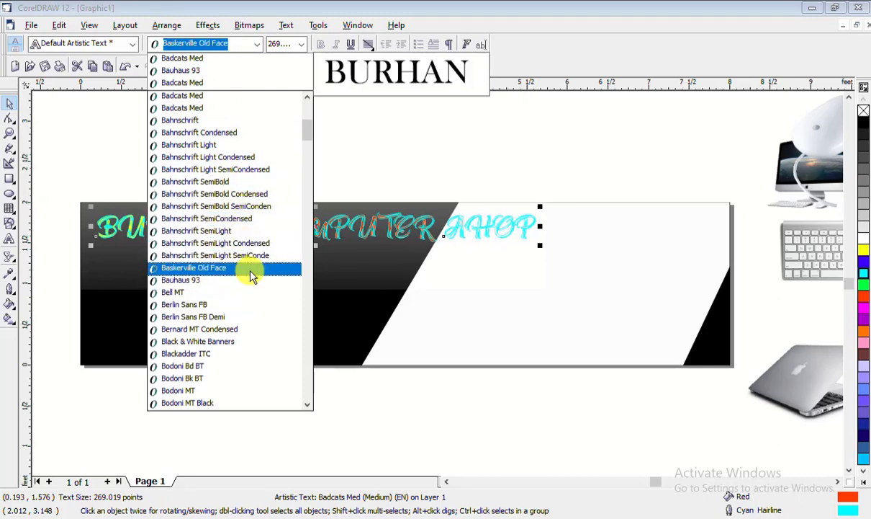
left_click(251, 275)
left_click(253, 44)
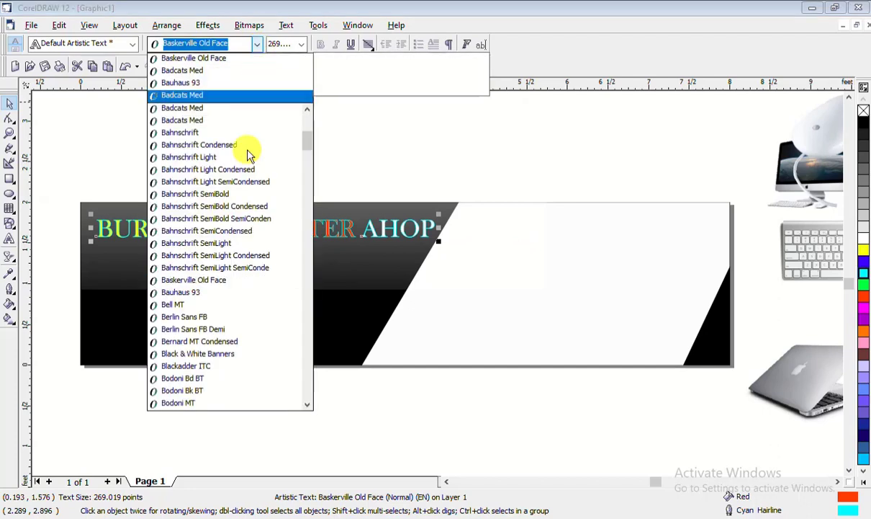
left_click(248, 306)
left_click(257, 46)
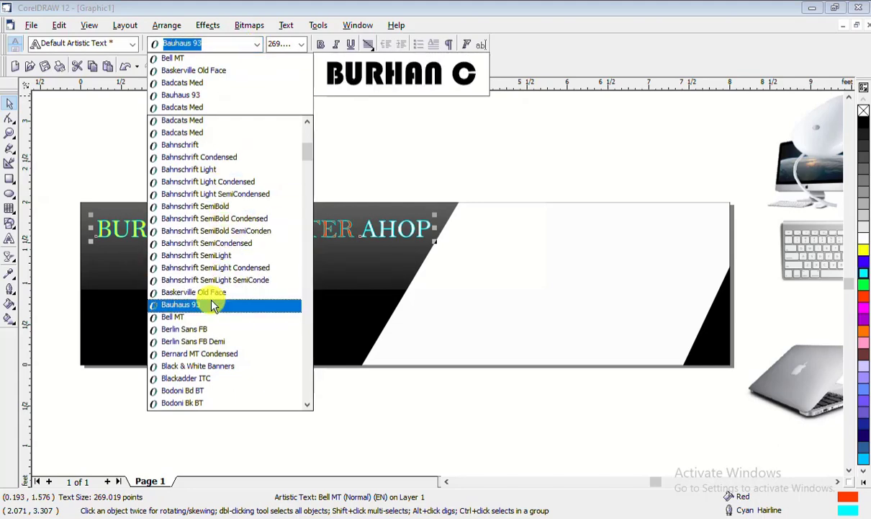
scroll(210, 302, "down", 3)
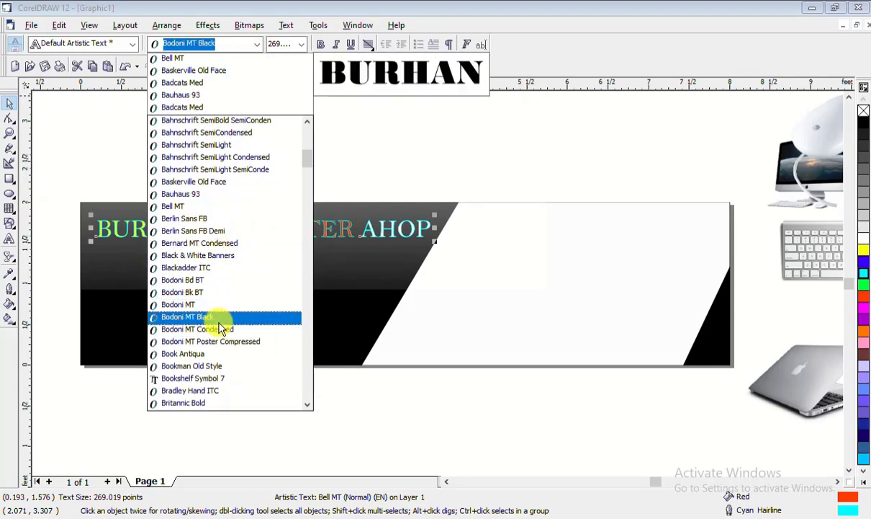
scroll(223, 358, "down", 1)
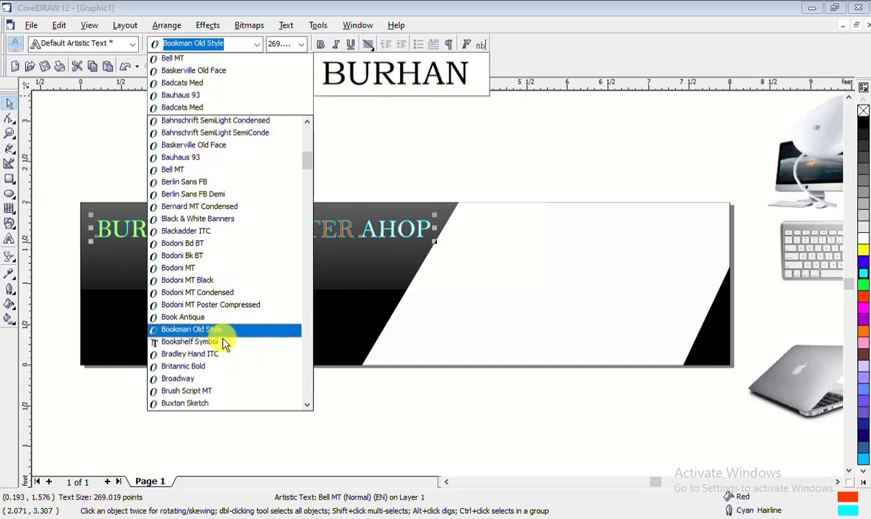
scroll(223, 360, "down", 1)
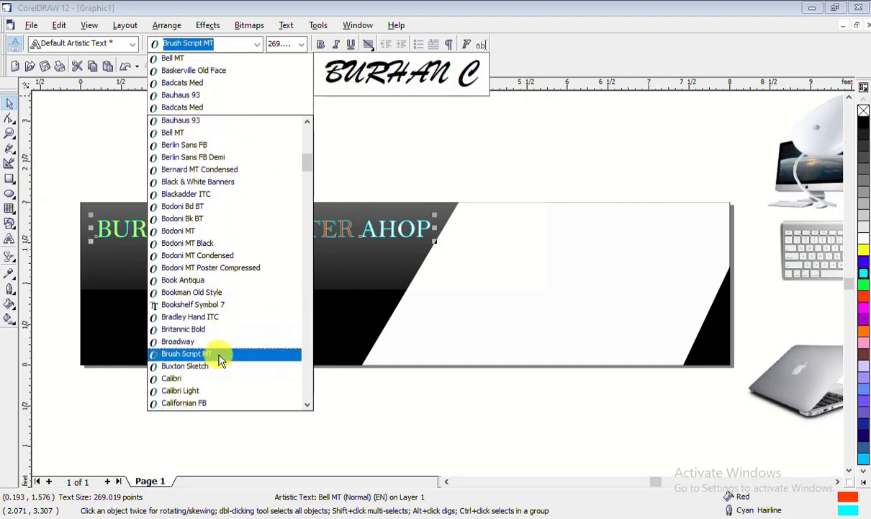
scroll(220, 371, "down", 1)
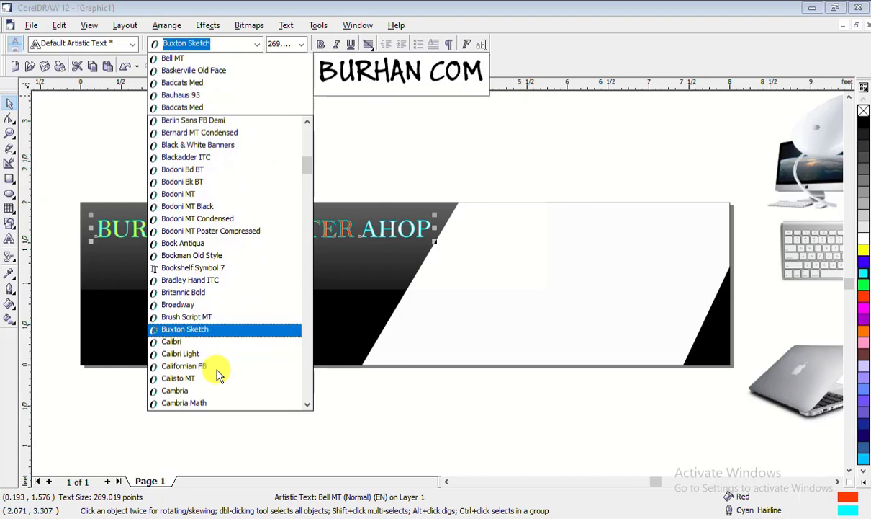
left_click(217, 330)
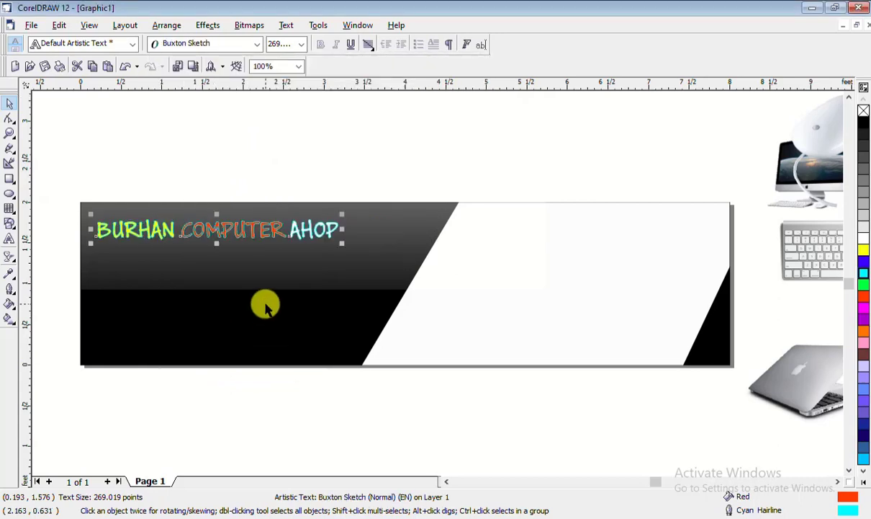
Enlarge the title to about 308.87 pt and remove its cyan outline
left_click_drag(342, 244, 379, 265)
right_click(864, 111)
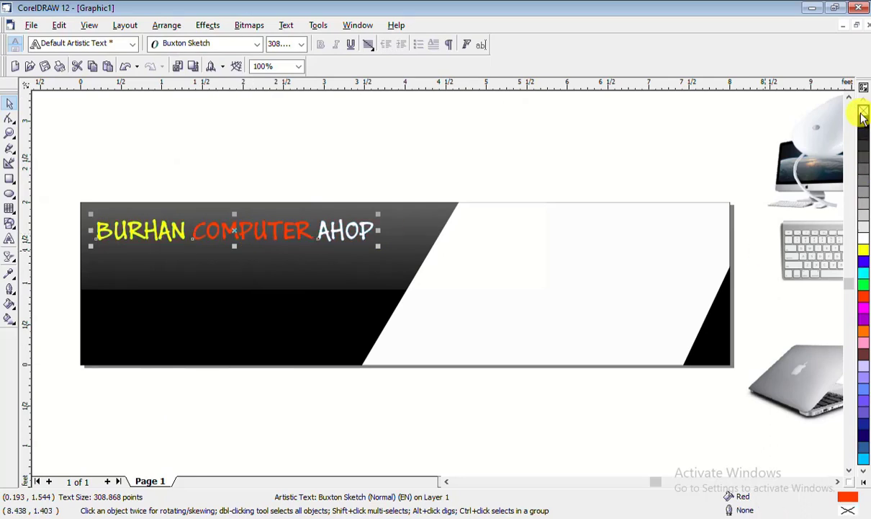
left_click(195, 134)
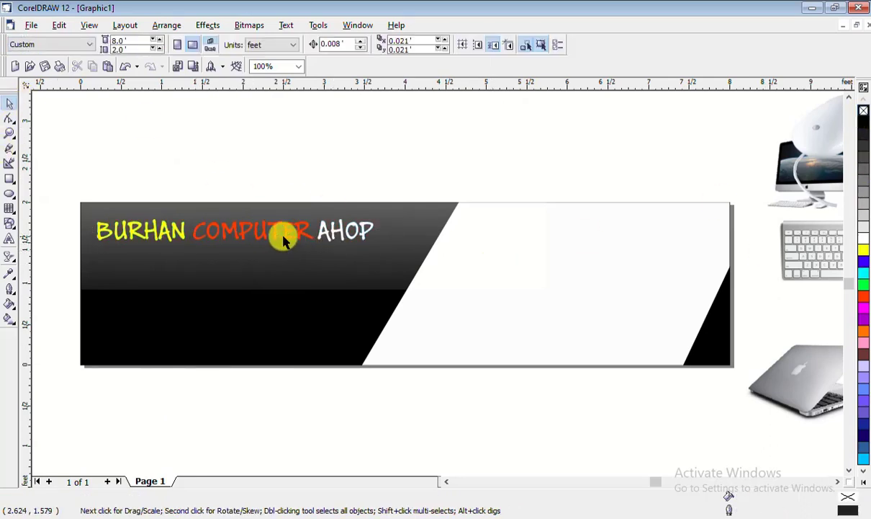
left_click(256, 236)
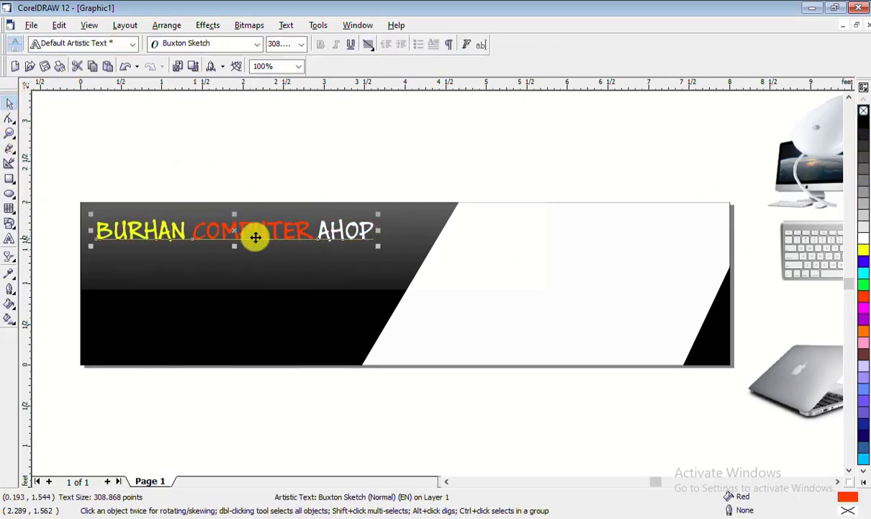
left_click(14, 264)
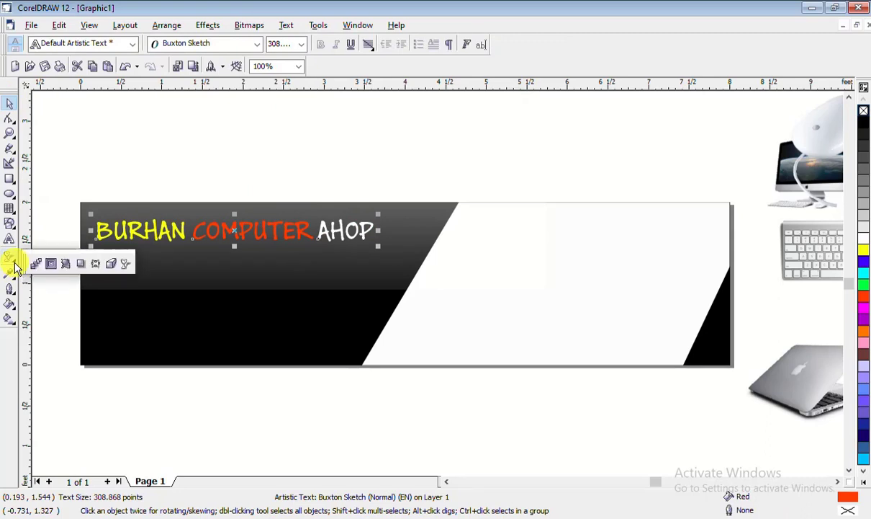
left_click(78, 261)
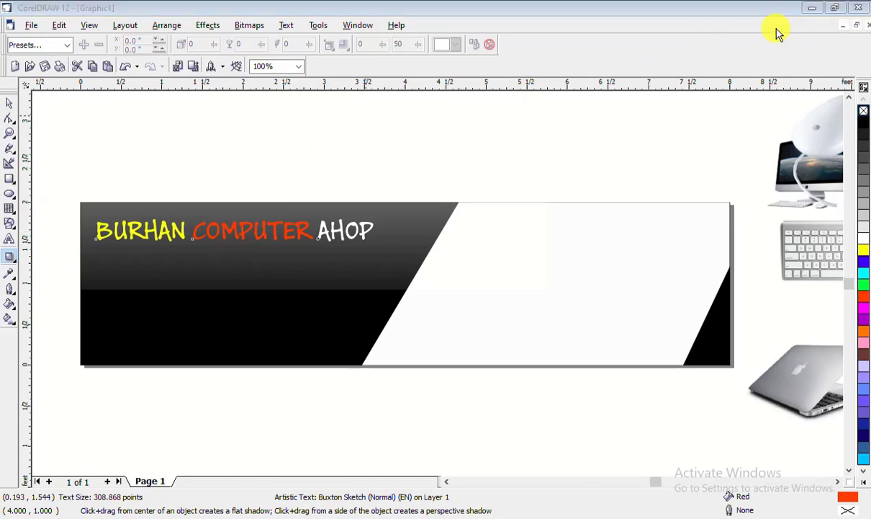
key("space")
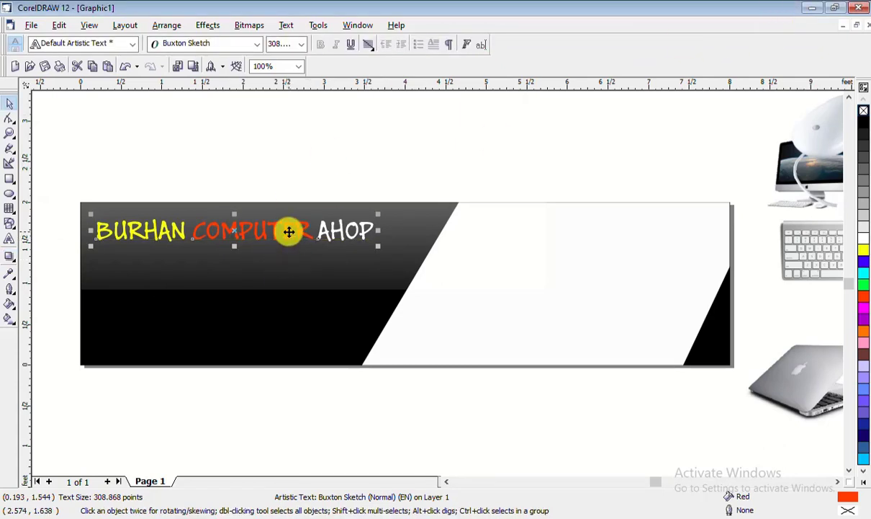
left_click_drag(289, 231, 294, 232)
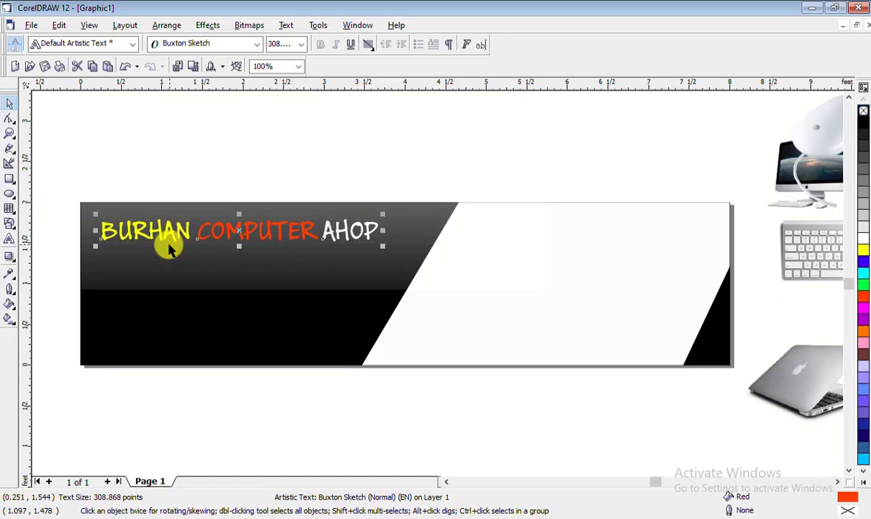
Drop a vertically mirrored copy of the title just beneath it as a reflection
left_click_drag(241, 213, 236, 257)
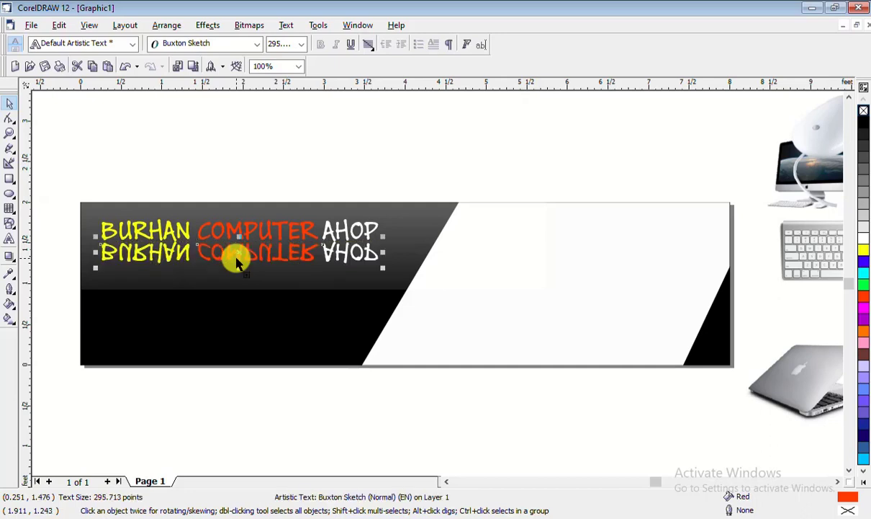
key("ctrl+z")
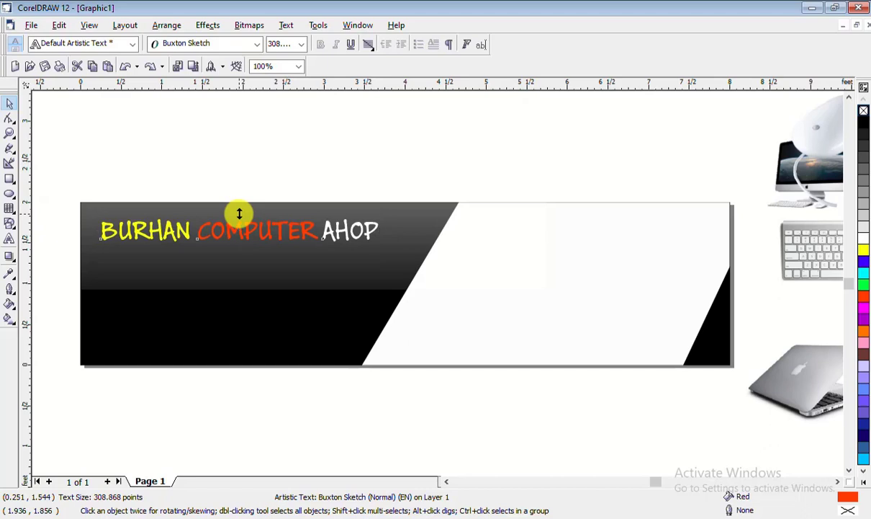
left_click_drag(239, 213, 239, 257)
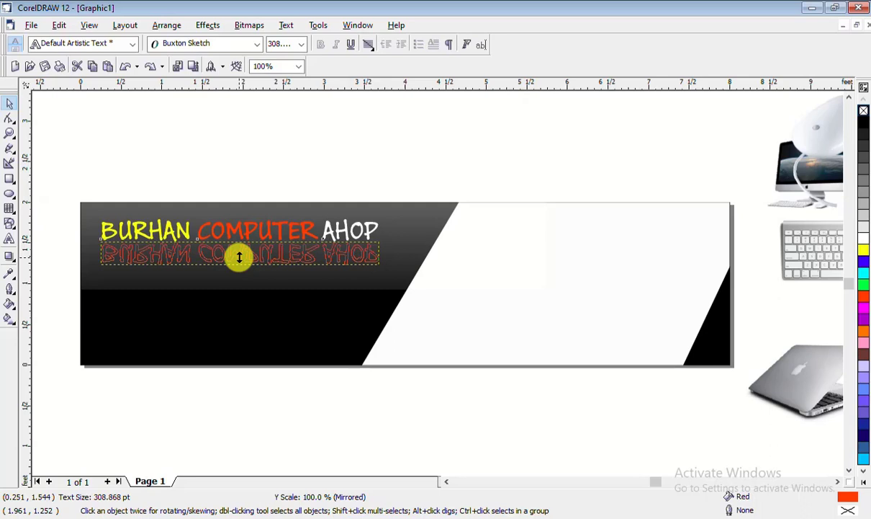
mouse_move(239, 257)
left_mouse_down()
mouse_move(236, 283)
mouse_move(238, 266)
left_mouse_up()
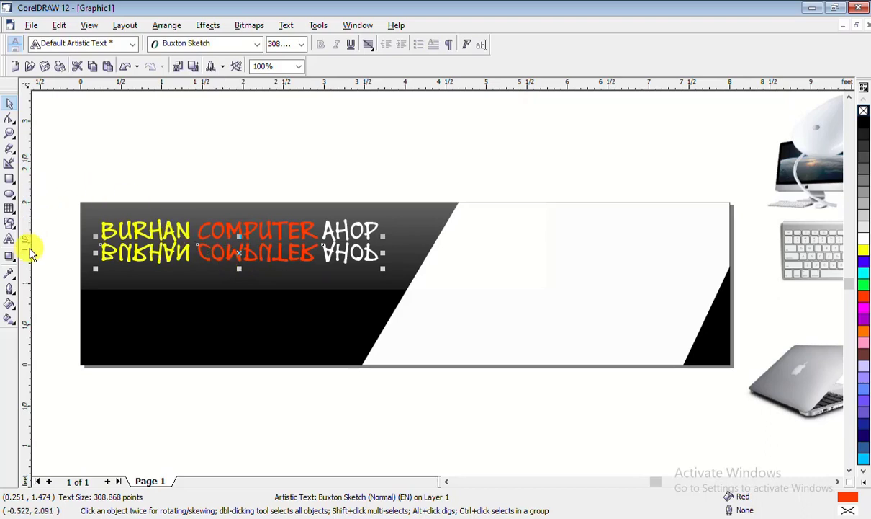
left_click(10, 257)
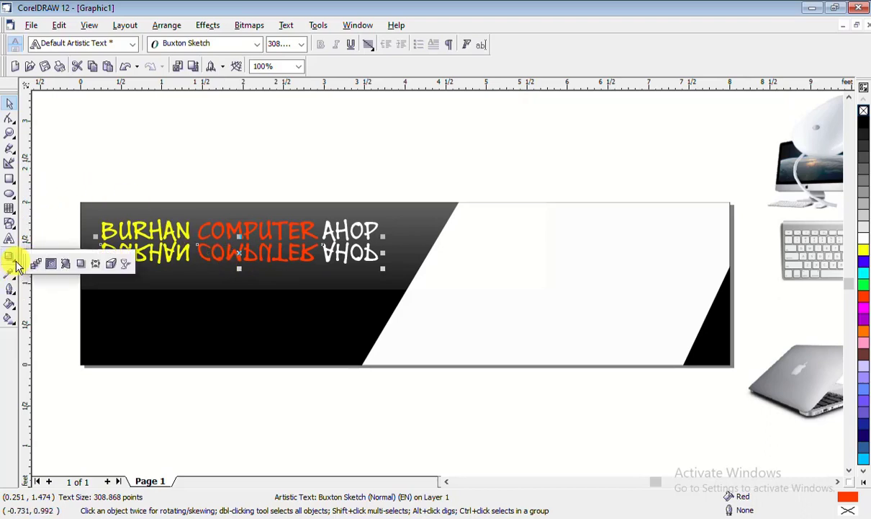
Apply a vertical linear fountain transparency to the mirrored reflection so it fades toward its bottom
left_click(115, 265)
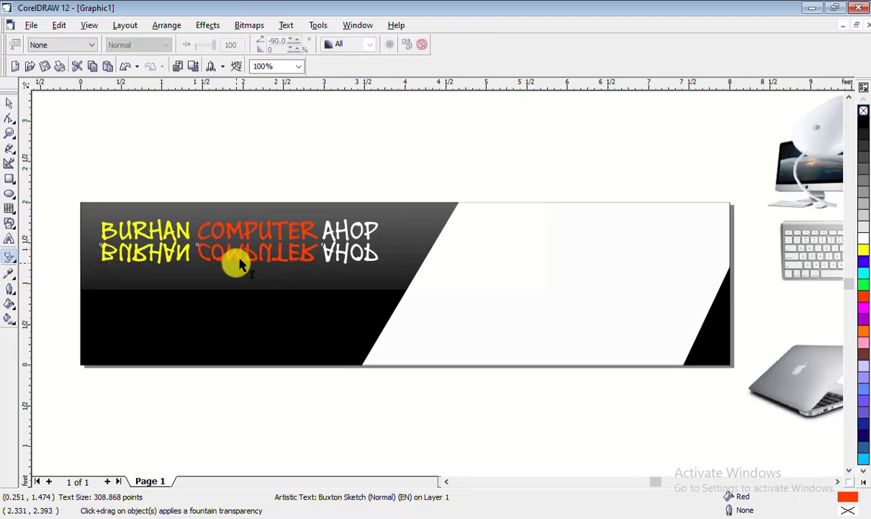
left_click_drag(236, 262, 231, 230)
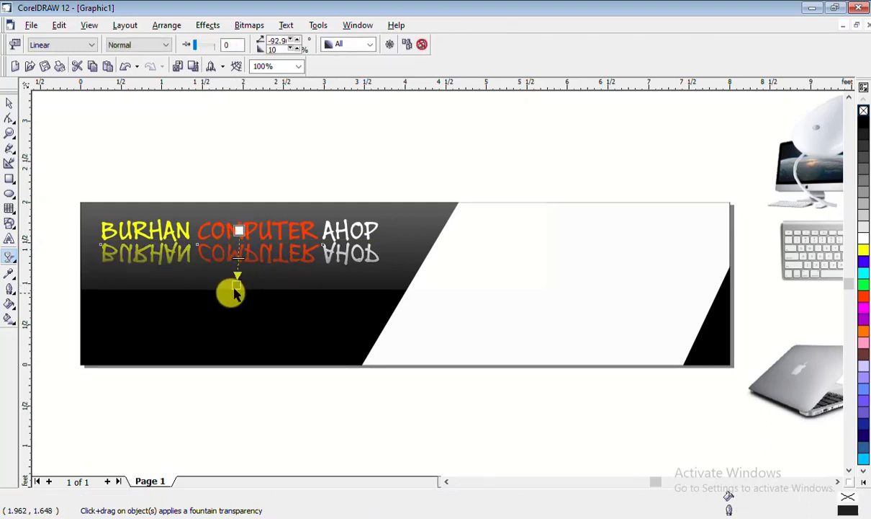
left_click_drag(237, 285, 244, 182)
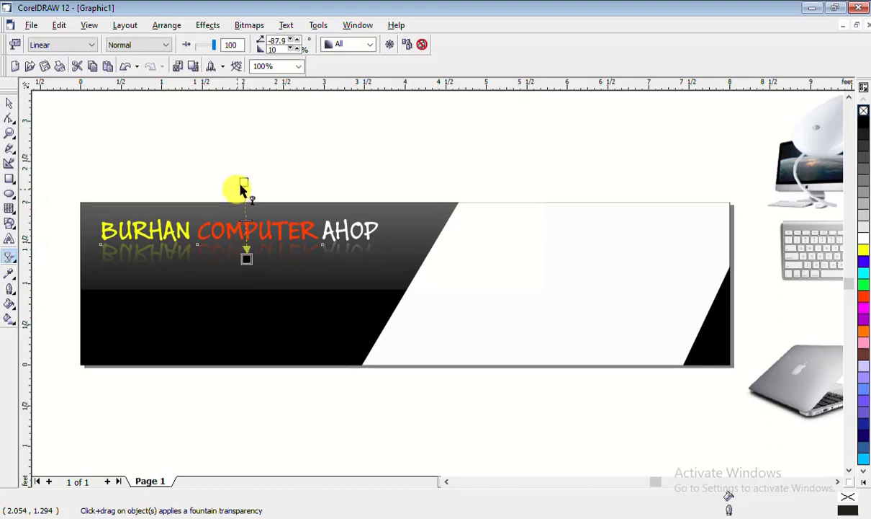
left_click_drag(242, 183, 239, 181)
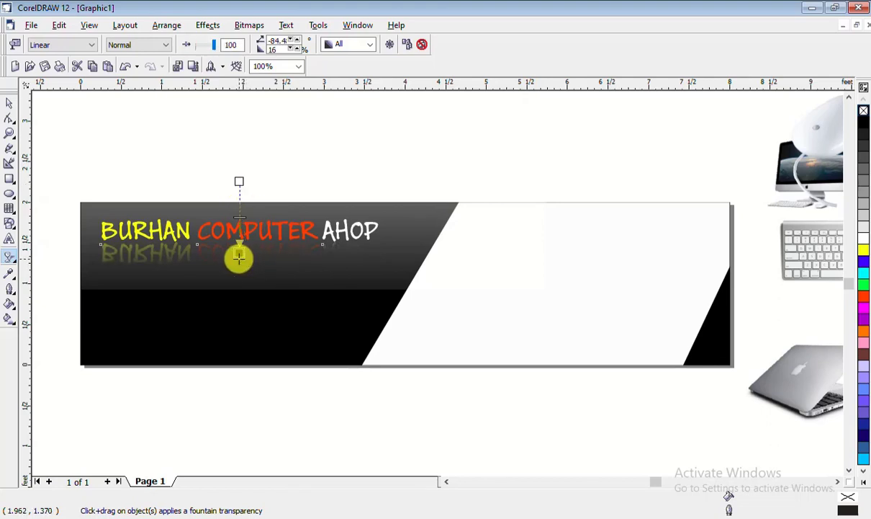
left_click_drag(239, 257, 239, 263)
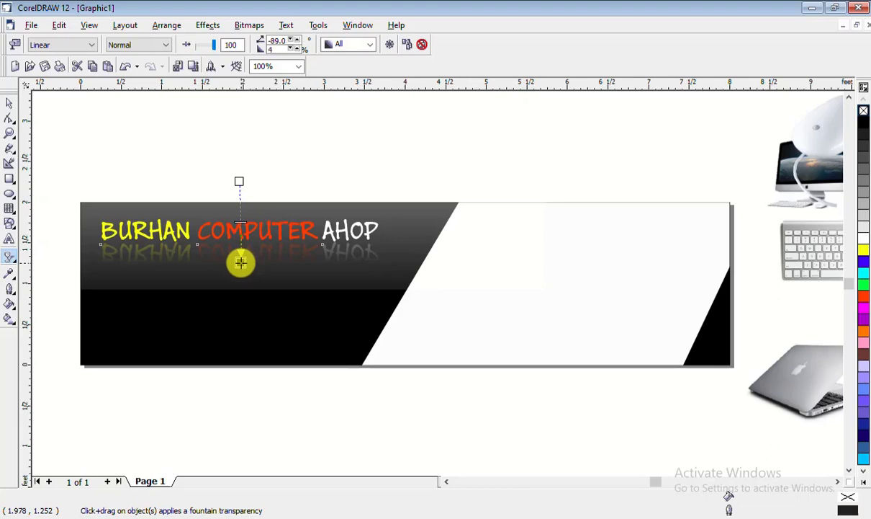
left_click_drag(242, 261, 239, 260)
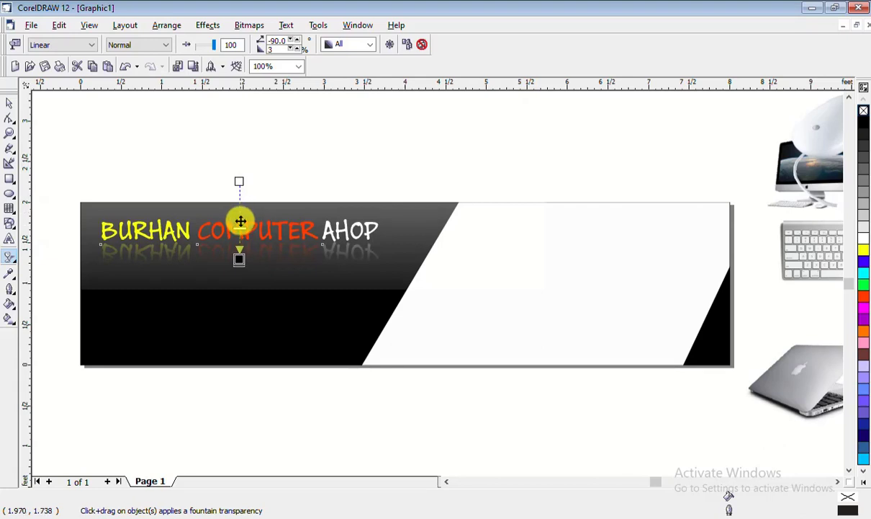
left_click_drag(241, 221, 239, 272)
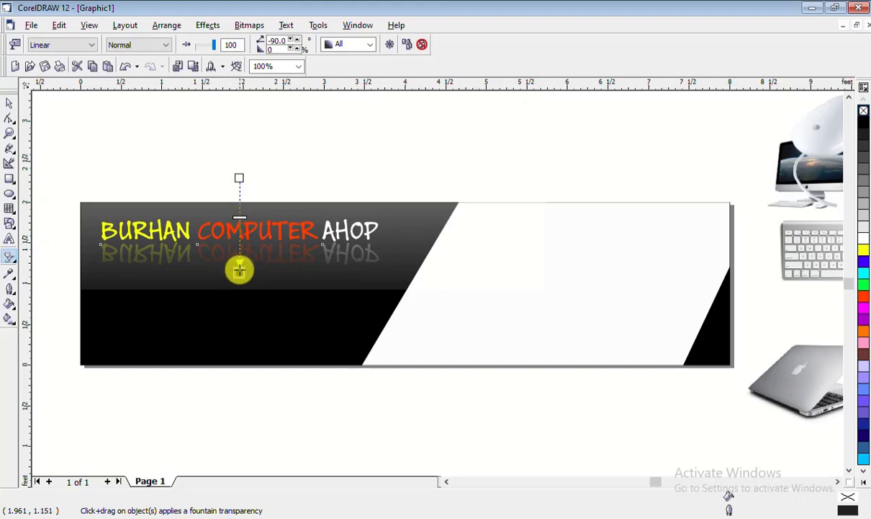
left_click_drag(239, 270, 239, 263)
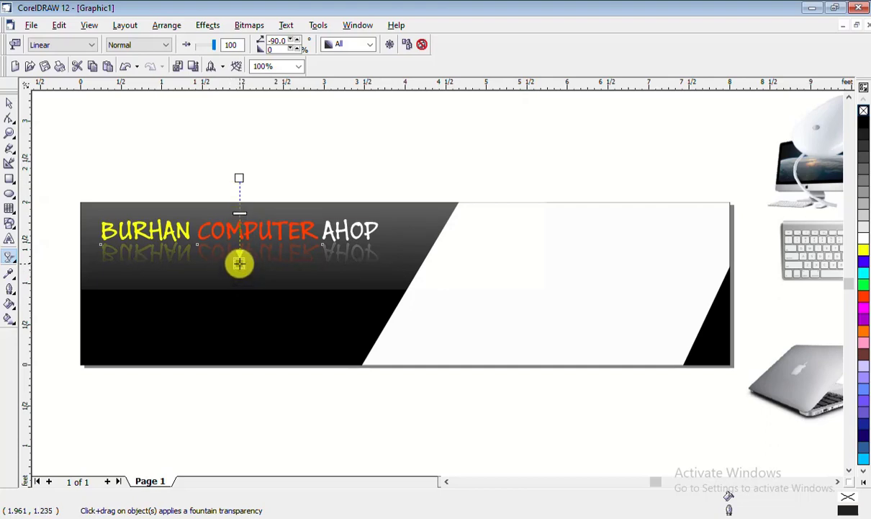
left_click(9, 102)
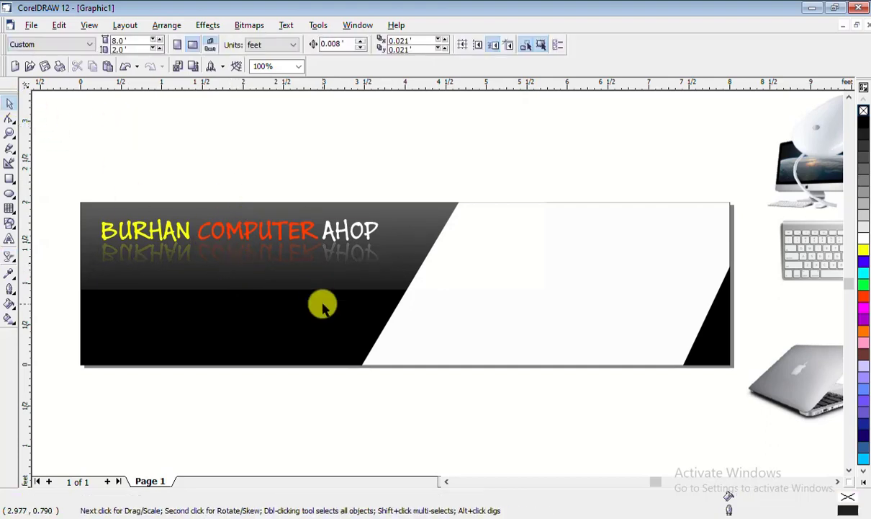
Highlight COMPUTER AHOP in the title and try a palette colour on it
left_click(286, 232)
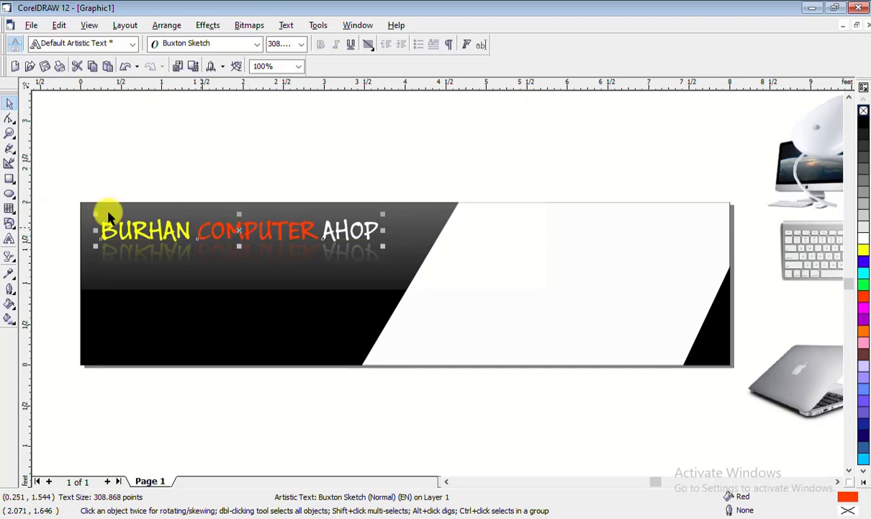
left_click(10, 239)
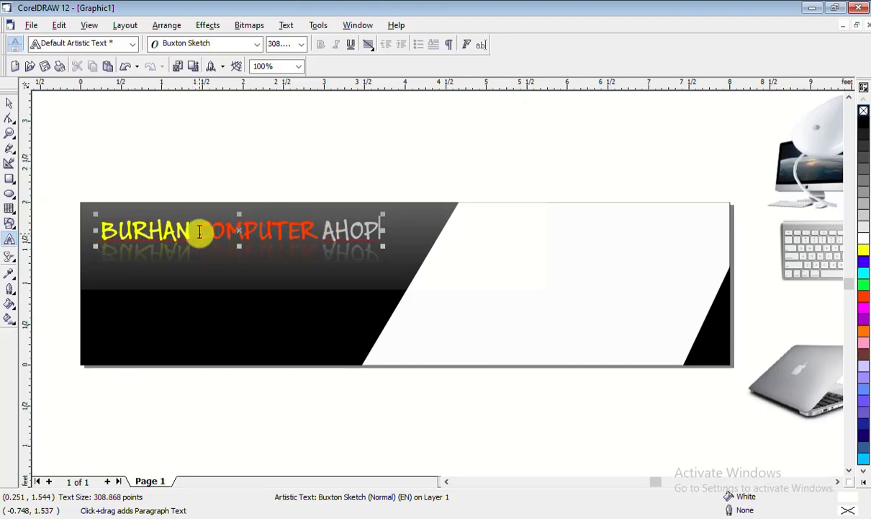
left_click_drag(199, 232, 382, 231)
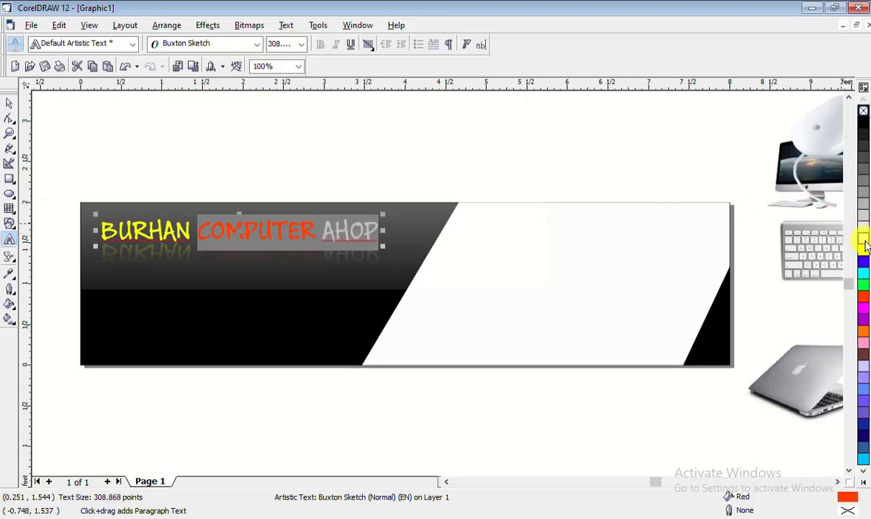
left_click(865, 241)
left_click(9, 102)
left_click(224, 154)
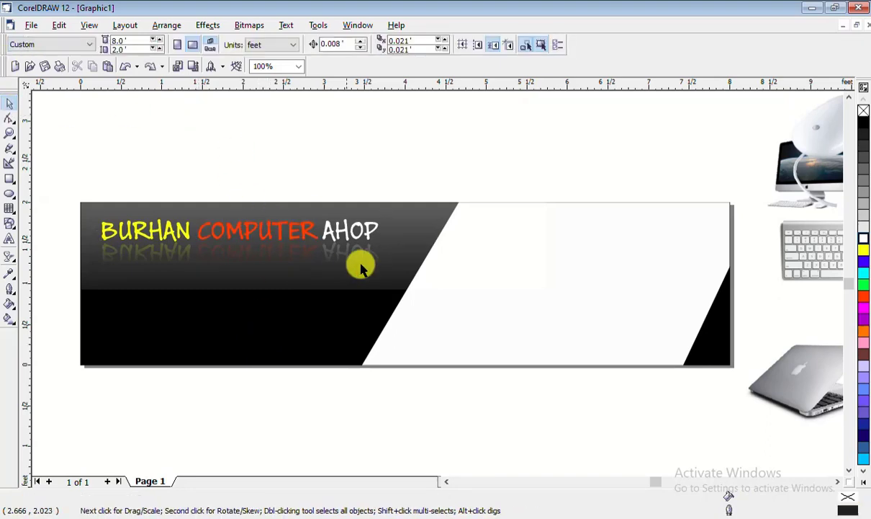
Select the title with its reflection, then the BURHAN COMPUTER AHOP title alone
left_click(346, 239)
left_click_drag(60, 158, 392, 294)
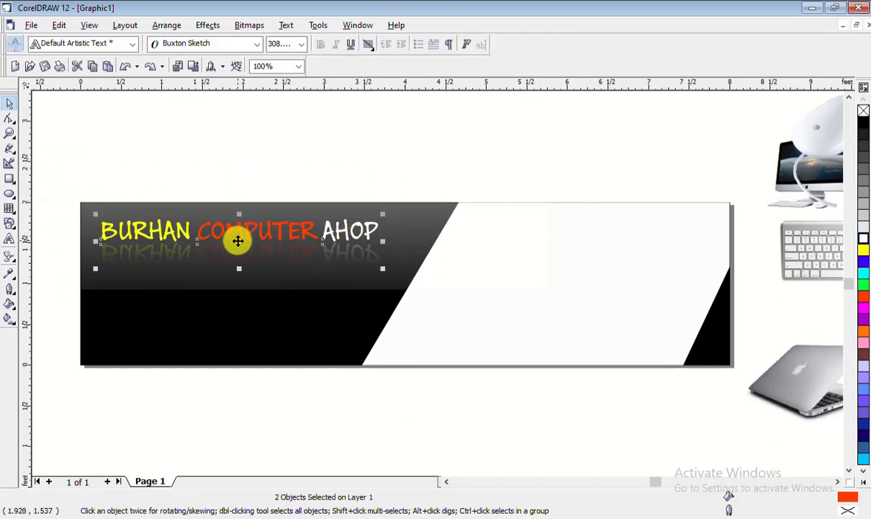
right_click(238, 241)
left_click(188, 164)
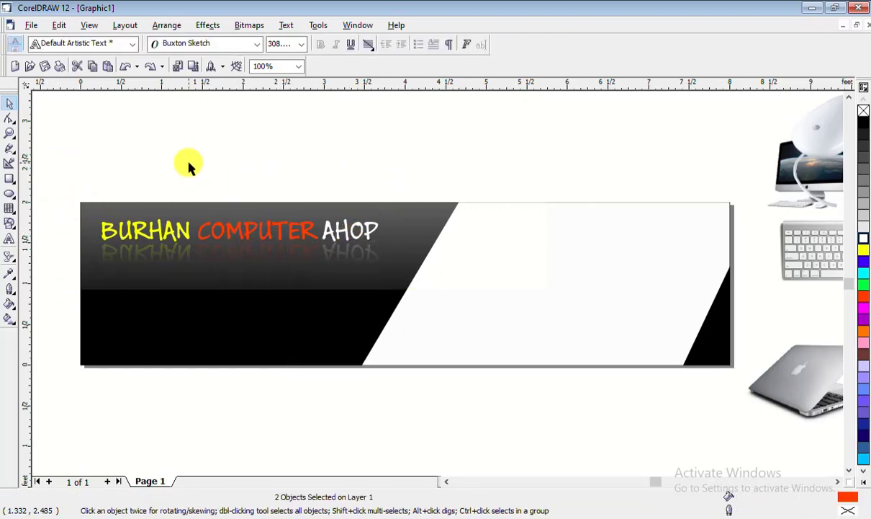
left_click(176, 239)
left_click(10, 257)
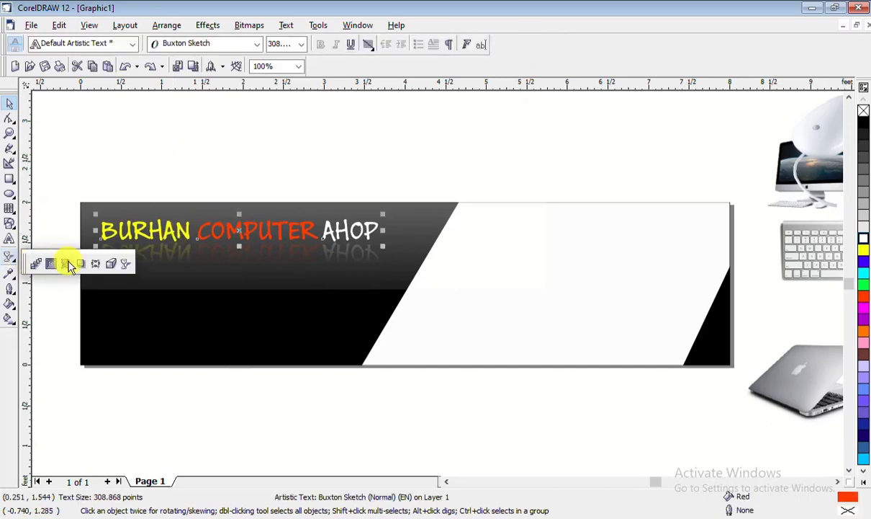
Add a drop shadow to the title with feathering direction set to Middle
left_click(81, 263)
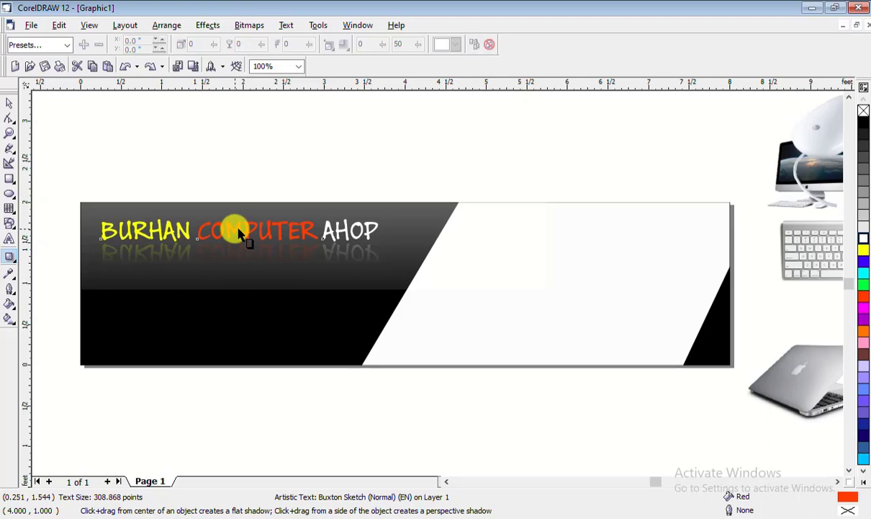
left_click_drag(239, 233, 243, 254)
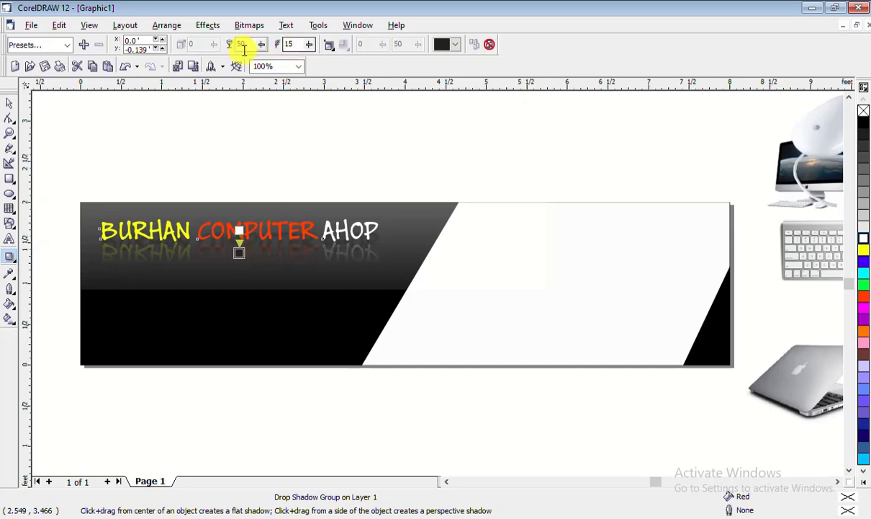
left_click(331, 46)
left_click(349, 120)
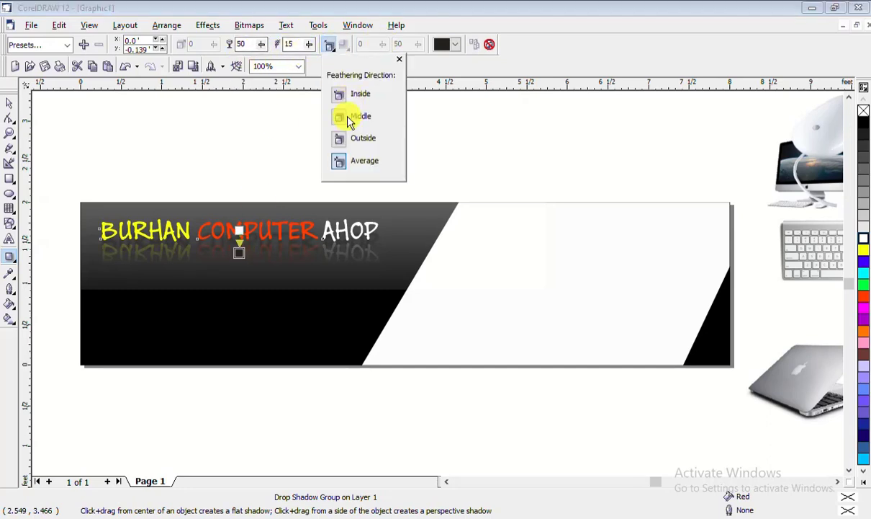
left_click(245, 244)
scroll(93, 195, "up", 2)
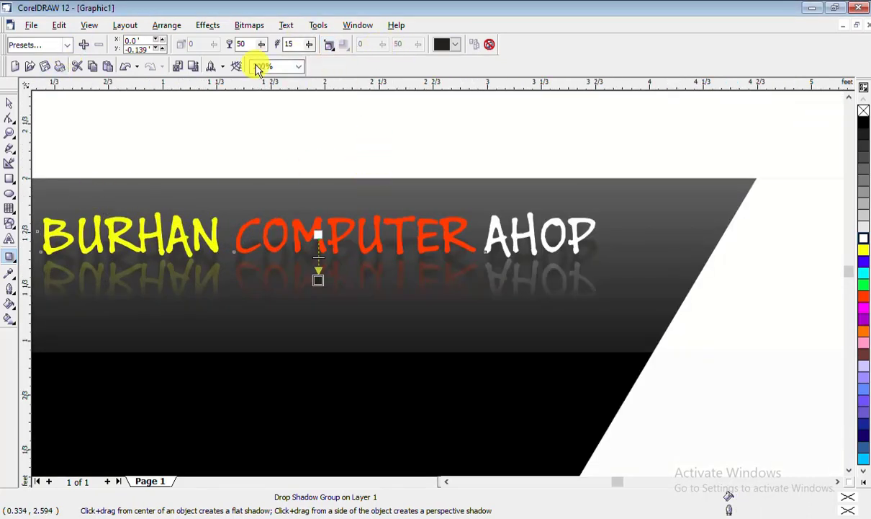
Apply the Large Glow preset in yellow with opacity 70 and feathering 18
left_click(69, 45)
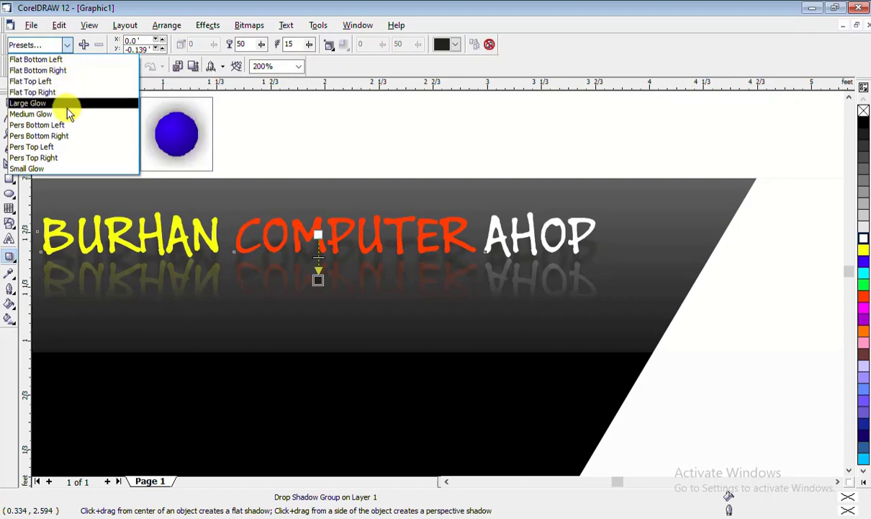
left_click(67, 108)
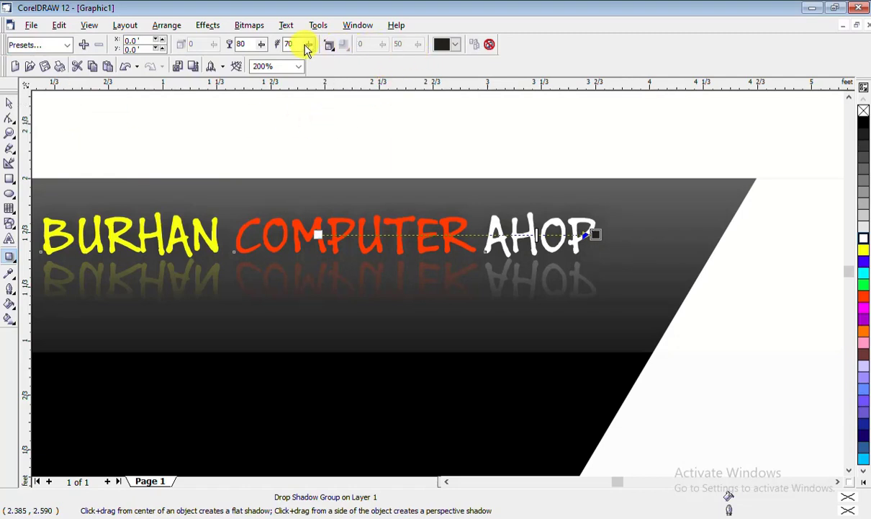
left_click(447, 44)
left_click(491, 84)
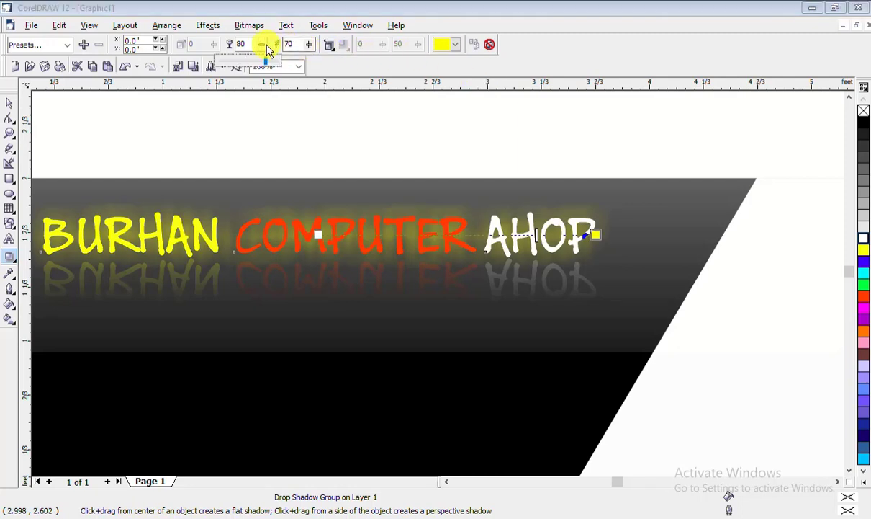
left_click_drag(251, 49, 250, 49)
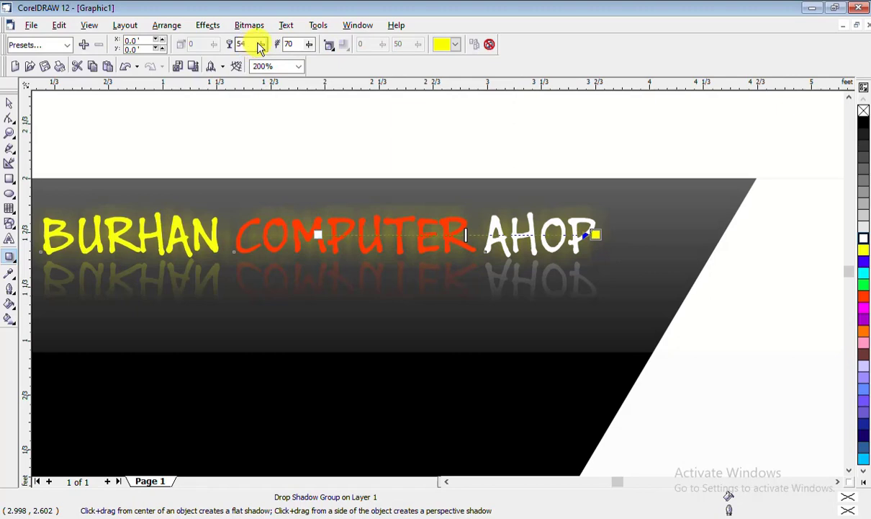
left_click_drag(311, 45, 274, 49)
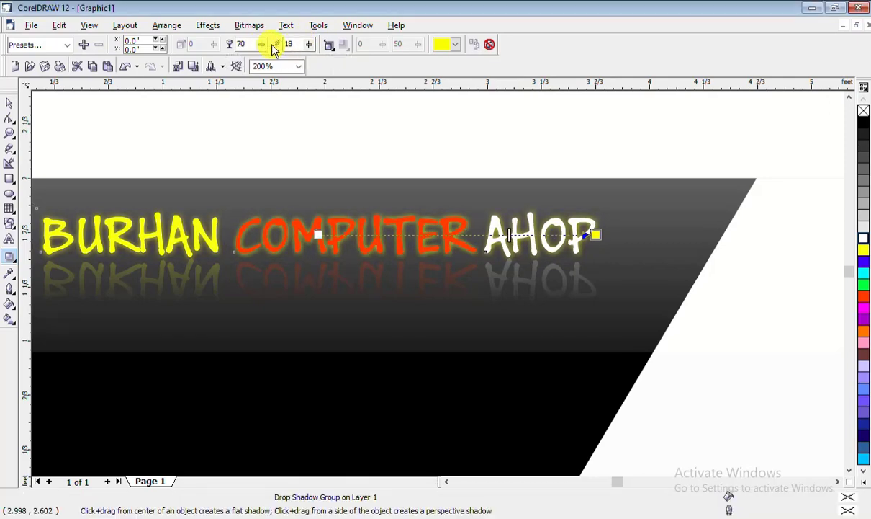
Try pink, orange and red glow colours before returning the glow to yellow
left_click(455, 47)
left_click(453, 94)
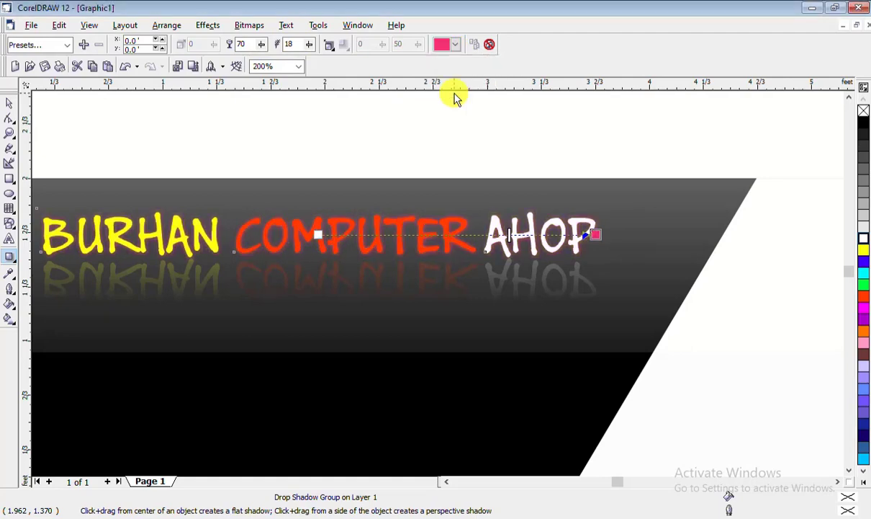
left_click(456, 44)
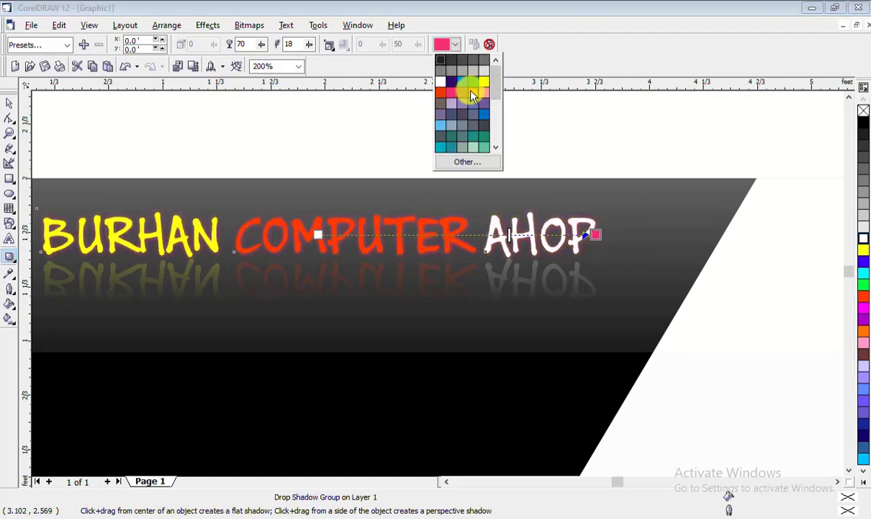
left_click(473, 93)
left_click(444, 44)
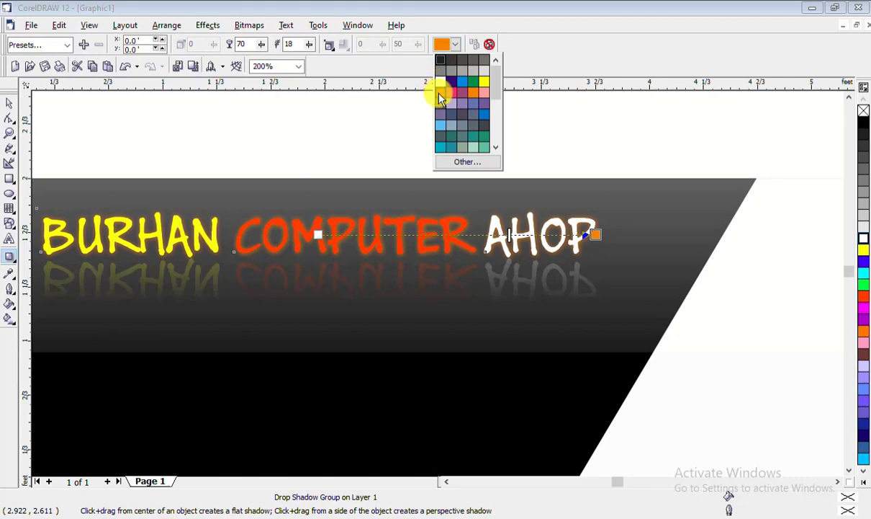
left_click(439, 96)
left_click(457, 44)
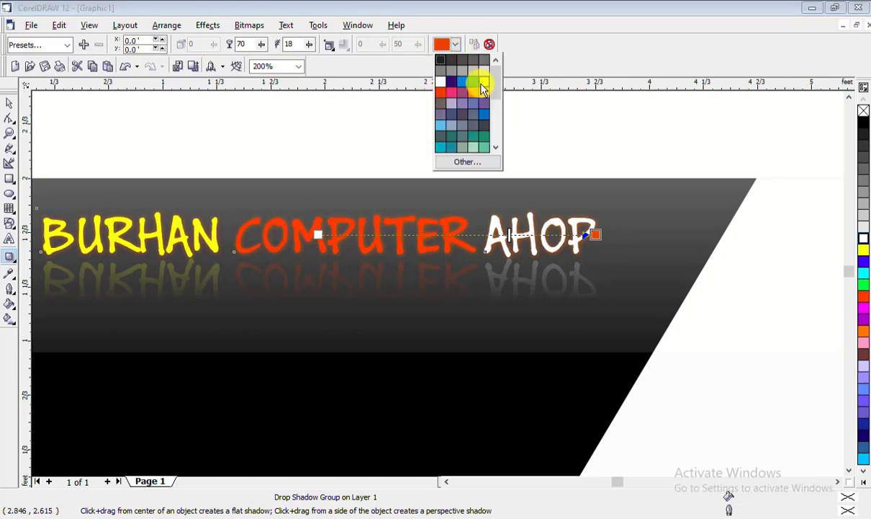
left_click(481, 81)
left_click(455, 45)
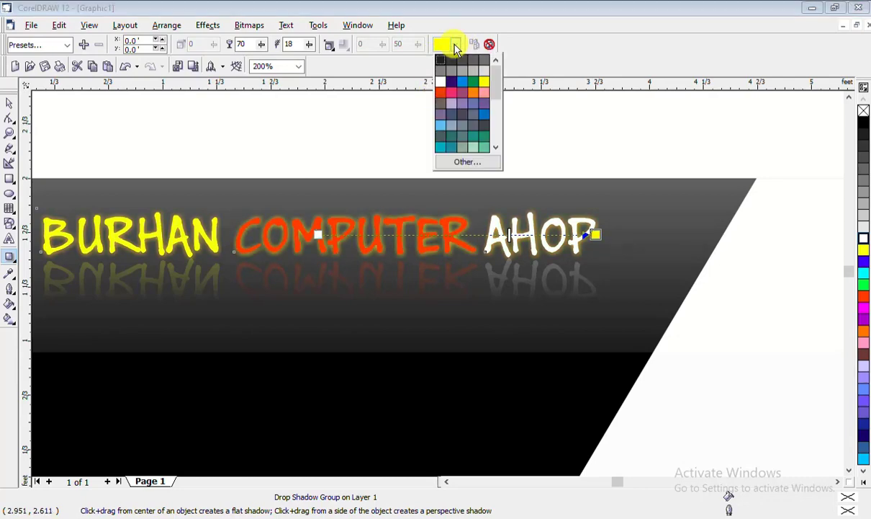
left_click(479, 85)
scroll(397, 121, "down", 1)
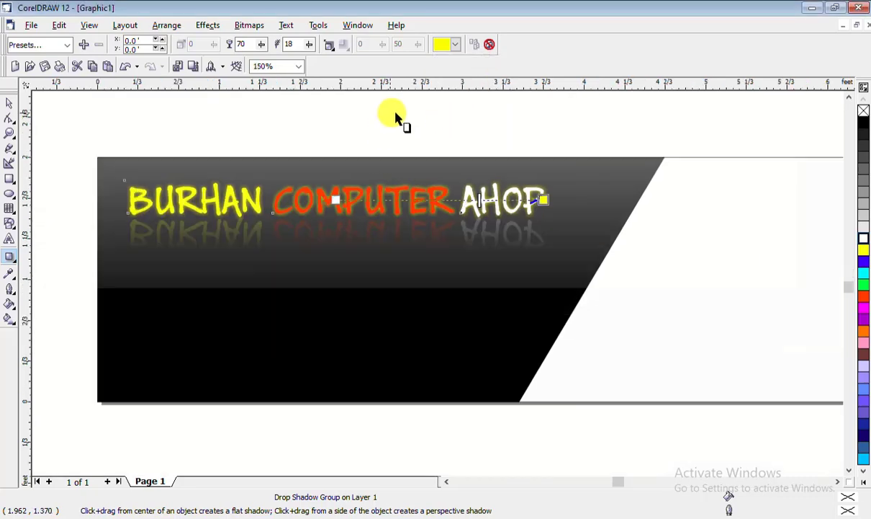
Group the three title words BURHAN, COMPUTER and AHOP into one object
scroll(389, 120, "down", 1)
left_click(10, 103)
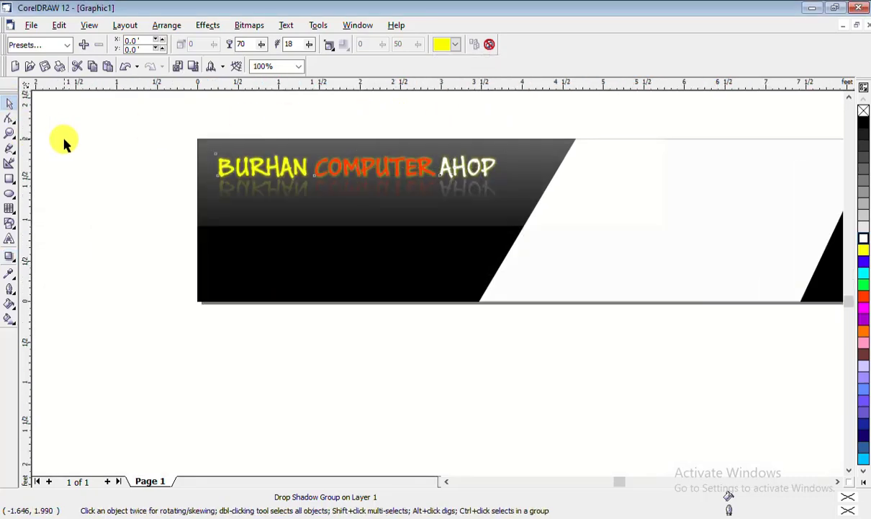
left_click(180, 148)
scroll(178, 150, "down", 1)
scroll(360, 95, "up", 1)
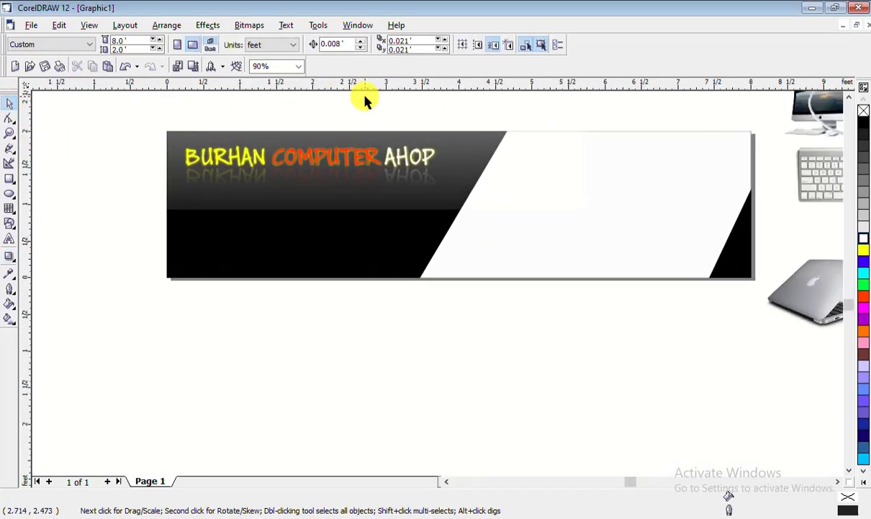
left_click_drag(370, 190, 451, 218)
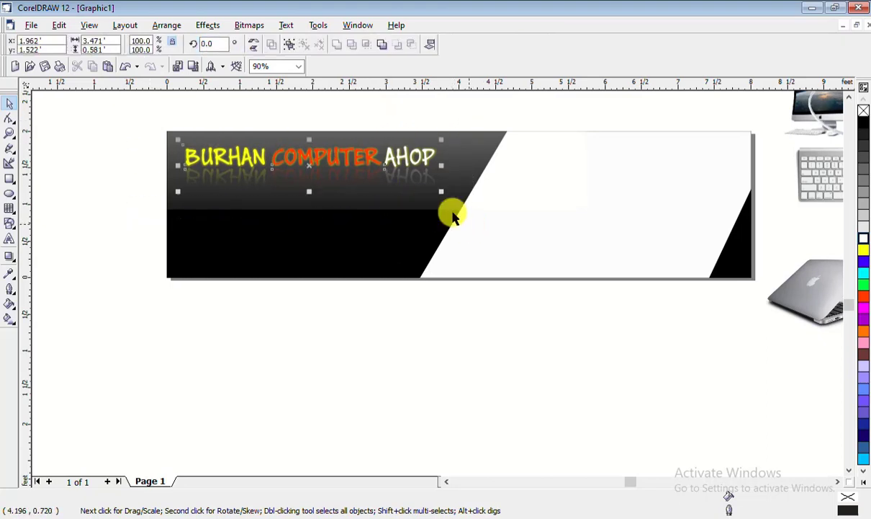
right_click(360, 157)
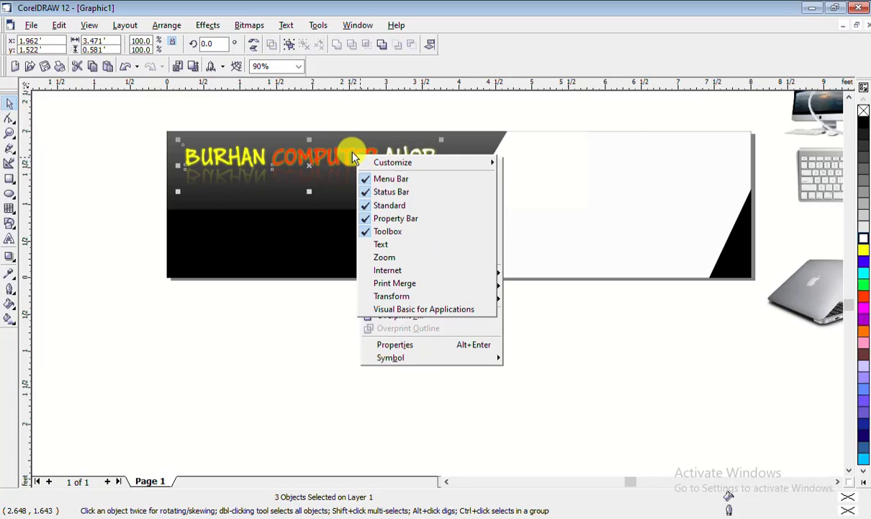
left_click(354, 155)
right_click(356, 151)
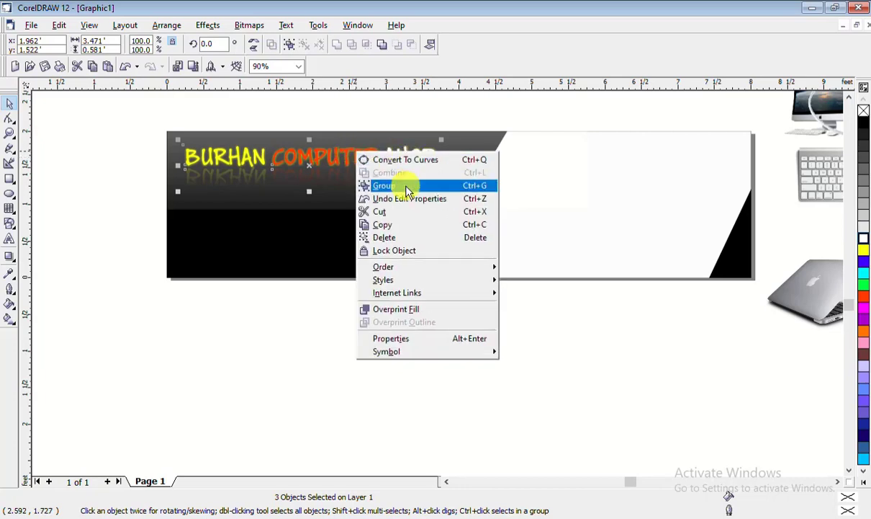
left_click(368, 184)
key("Escape")
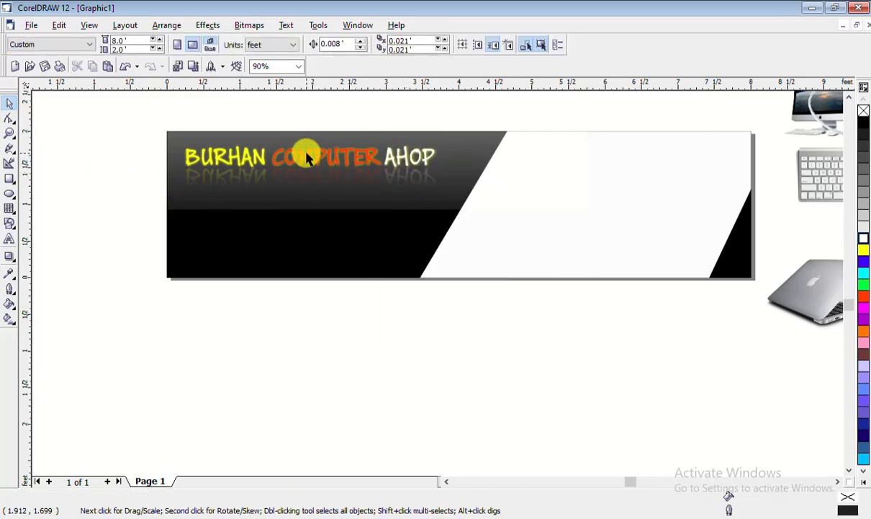
Move the title group down into the banner's lower black band
left_click_drag(311, 153, 301, 229)
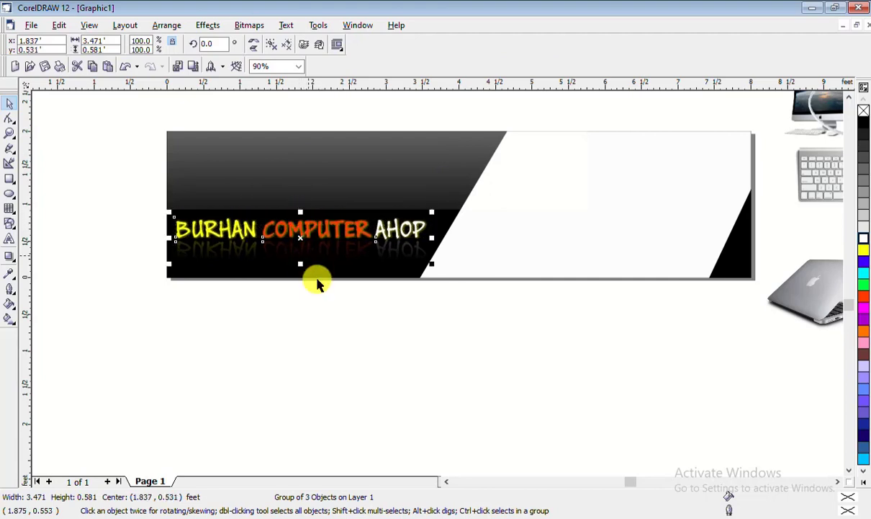
left_click(326, 330)
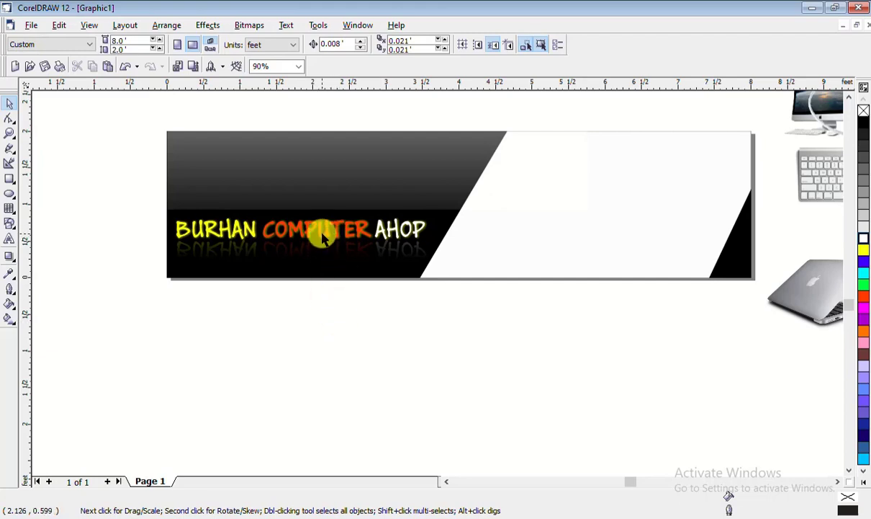
left_click_drag(322, 238, 320, 245)
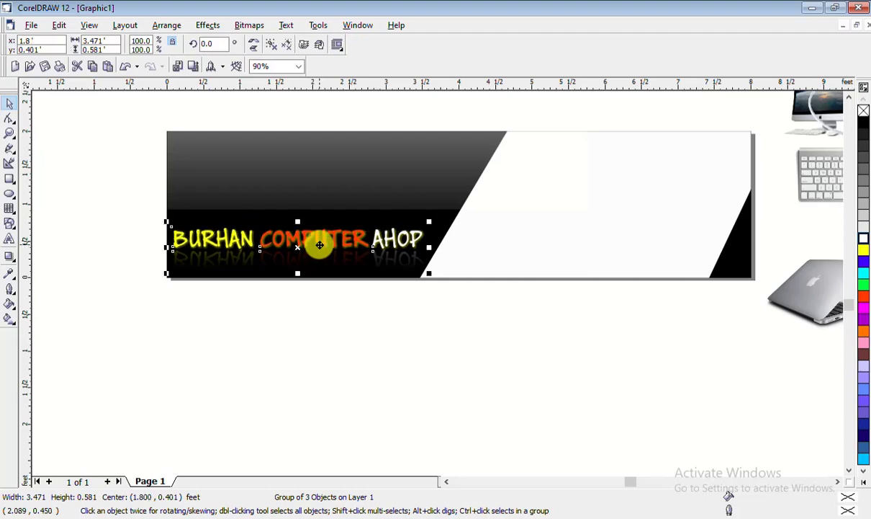
left_click(368, 365)
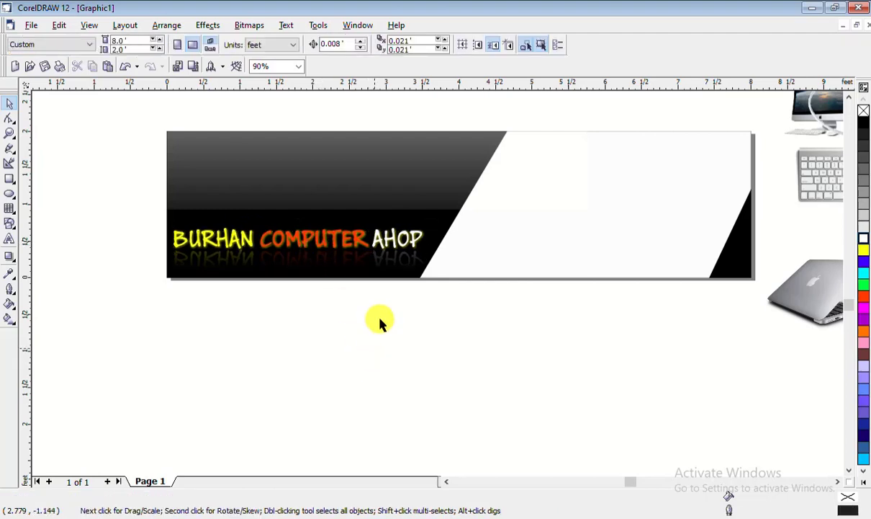
Cut the grey gradient rectangle out of the banner's PowerClip contents, leaving the side solid black
left_click(360, 150)
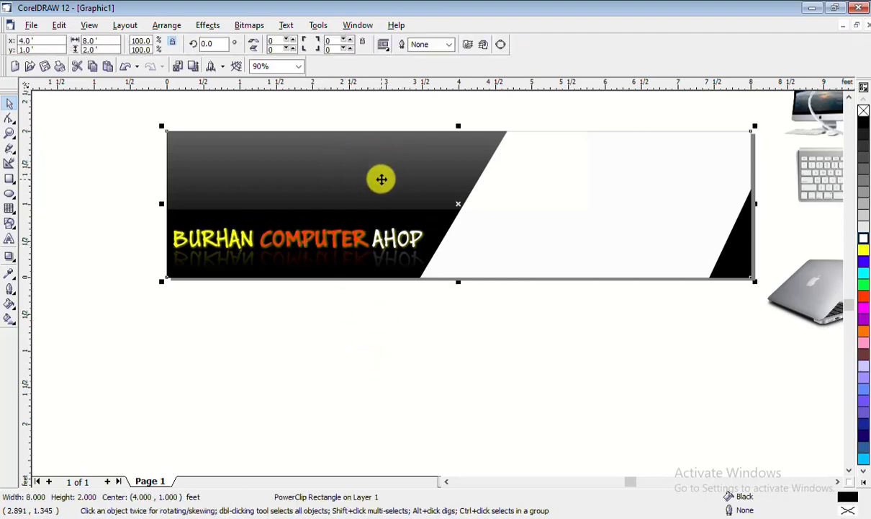
right_click(381, 179)
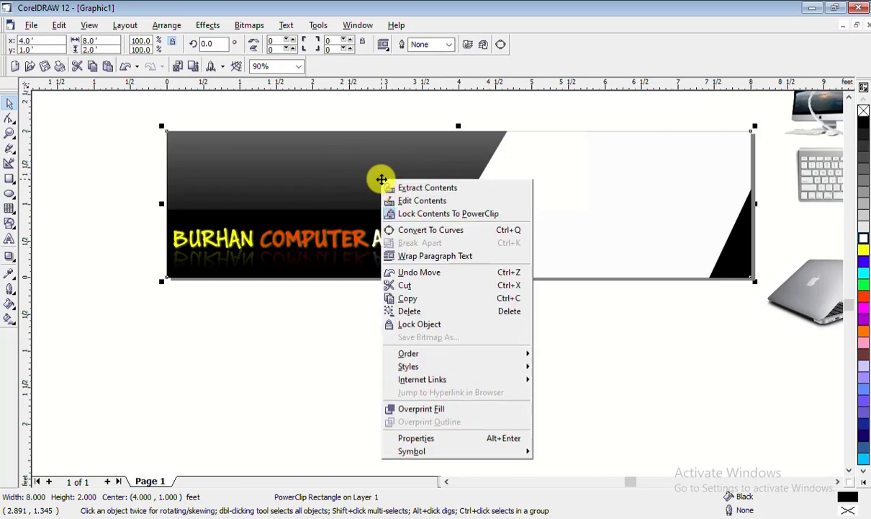
left_click(401, 199)
left_click(367, 171)
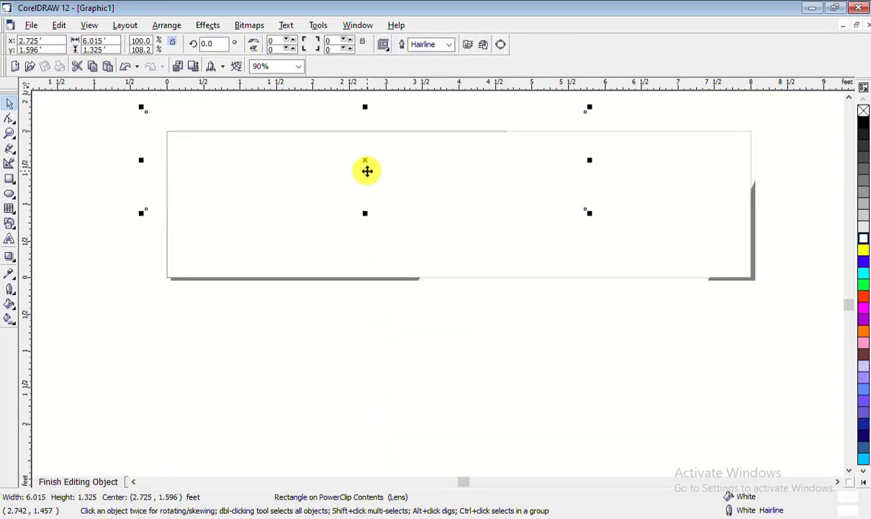
right_click(368, 171)
left_click(421, 258)
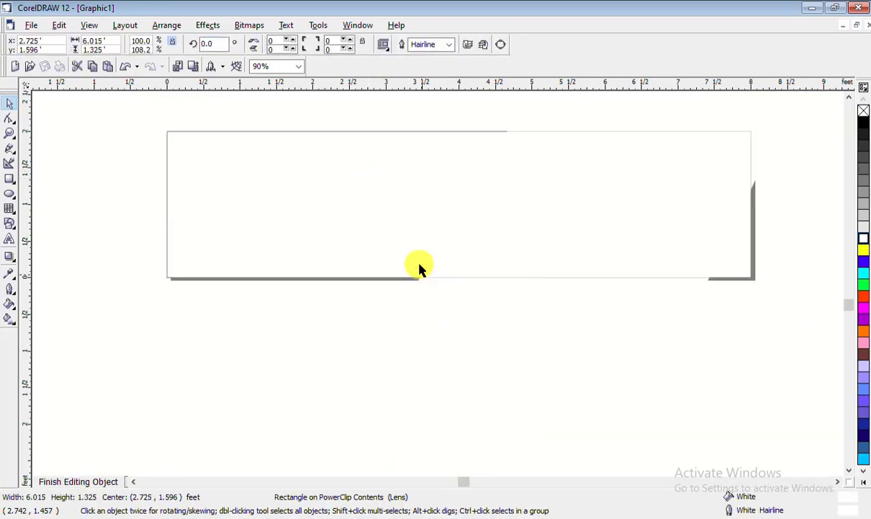
right_click(370, 185)
left_click(363, 242)
left_click(587, 209)
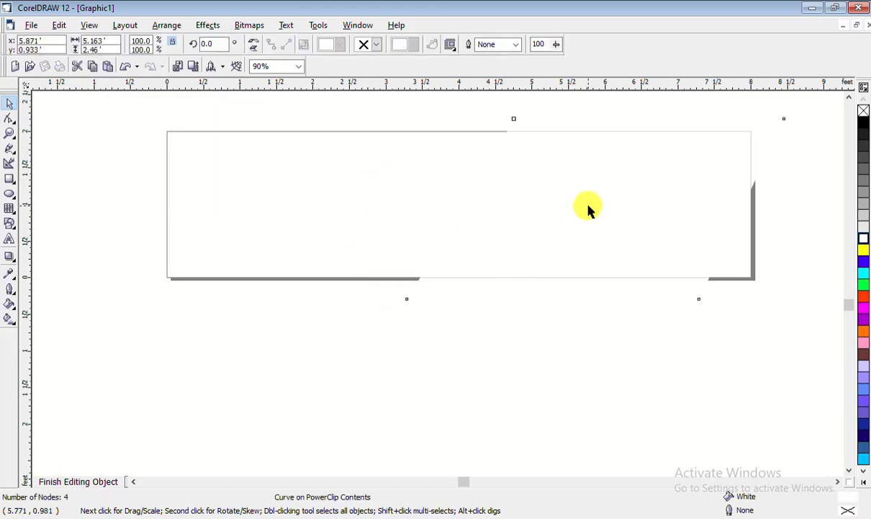
right_click(587, 208)
left_click(612, 214)
left_click(380, 367)
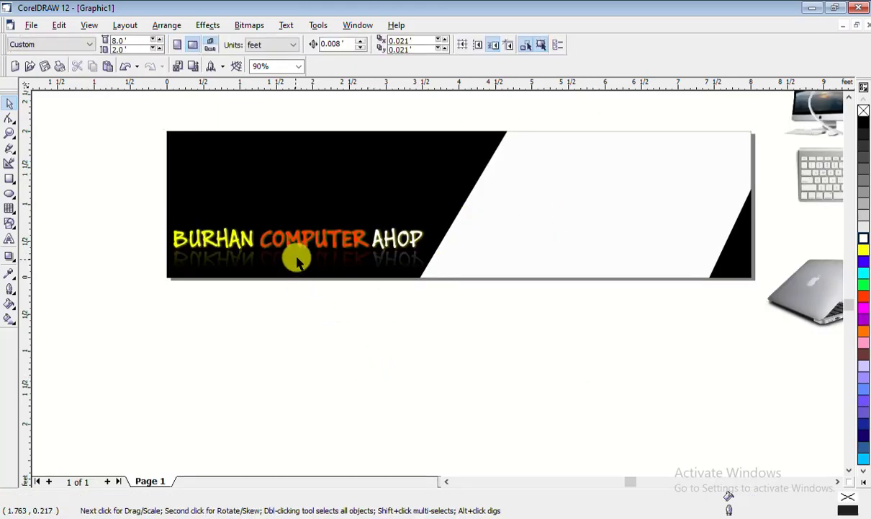
Nudge the title group slightly right to about 1.825, 0.401 feet
left_click(304, 234)
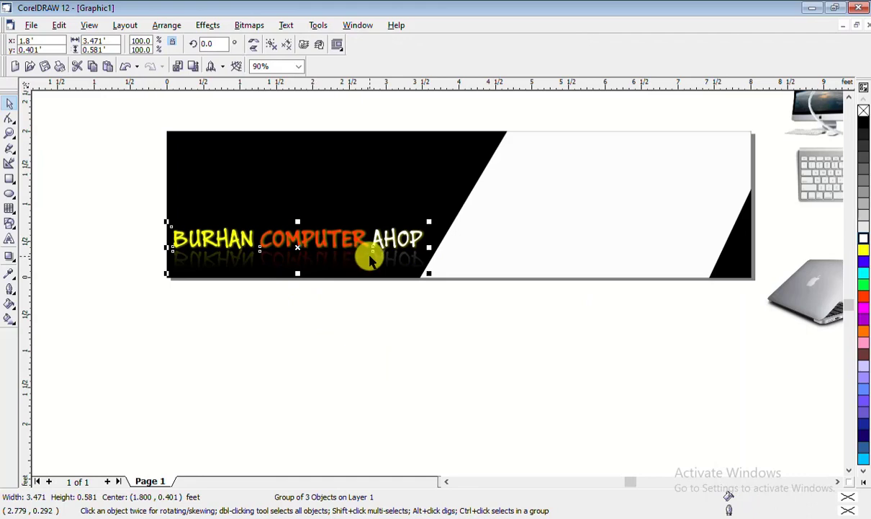
key("Right")
key("Right")
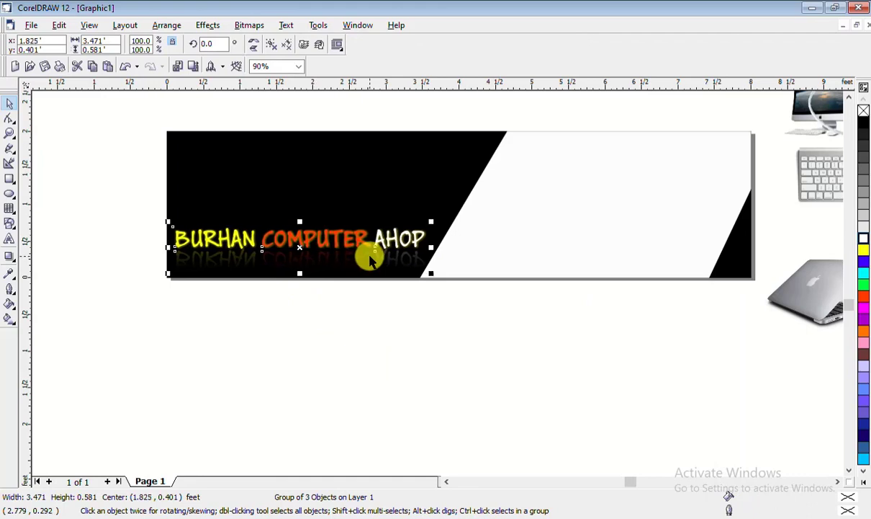
left_click(59, 266)
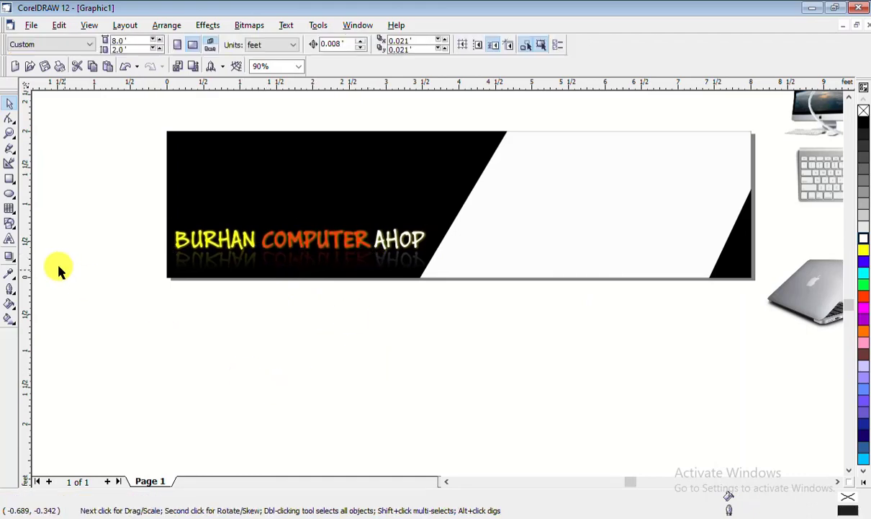
scroll(93, 252, "down", 1)
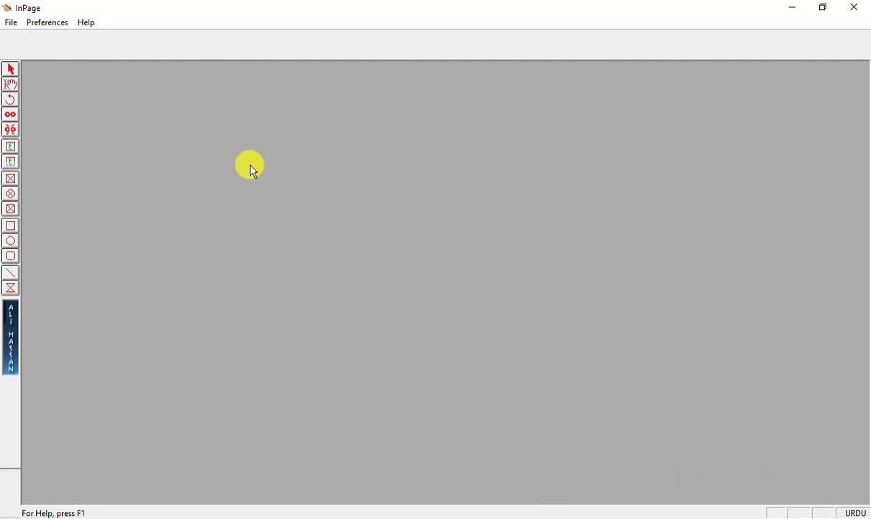
Start a new InPage document and set the Urdu shop name in the Akram Italic Shadi font
key("ctrl+n")
key("Return")
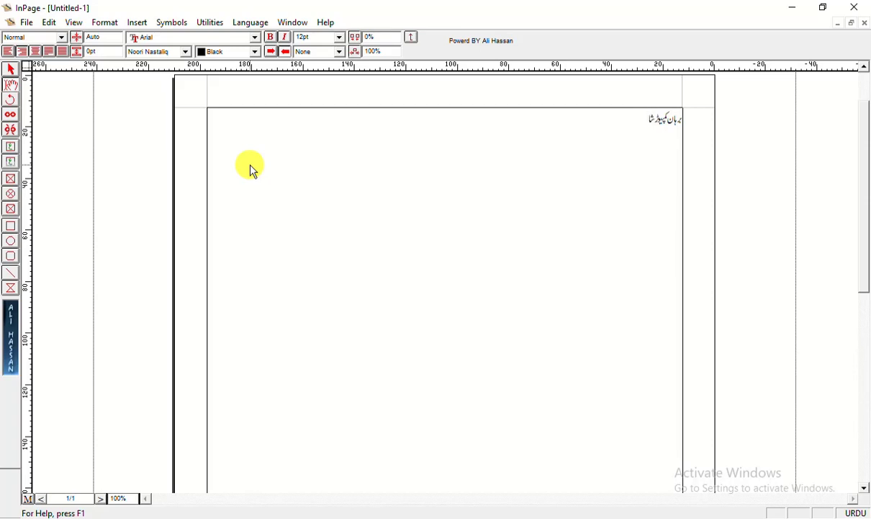
key("ctrl+a")
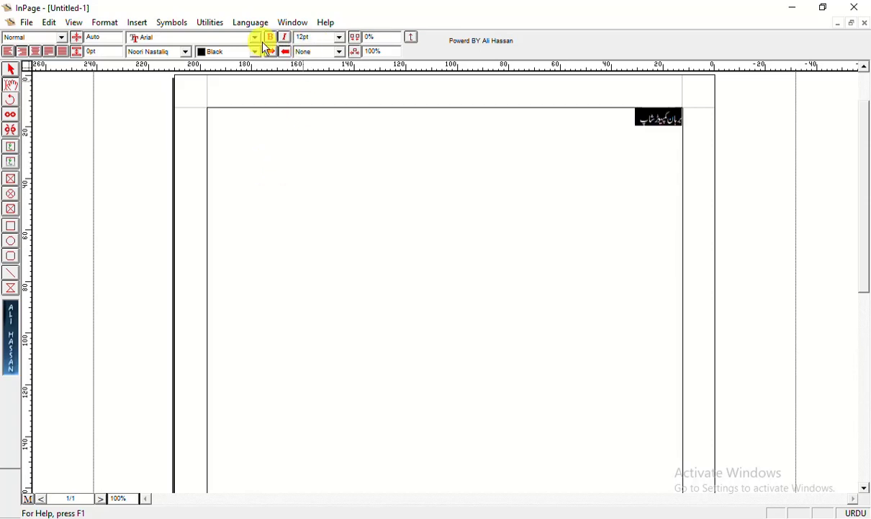
left_click(173, 53)
scroll(177, 112, "down", 2)
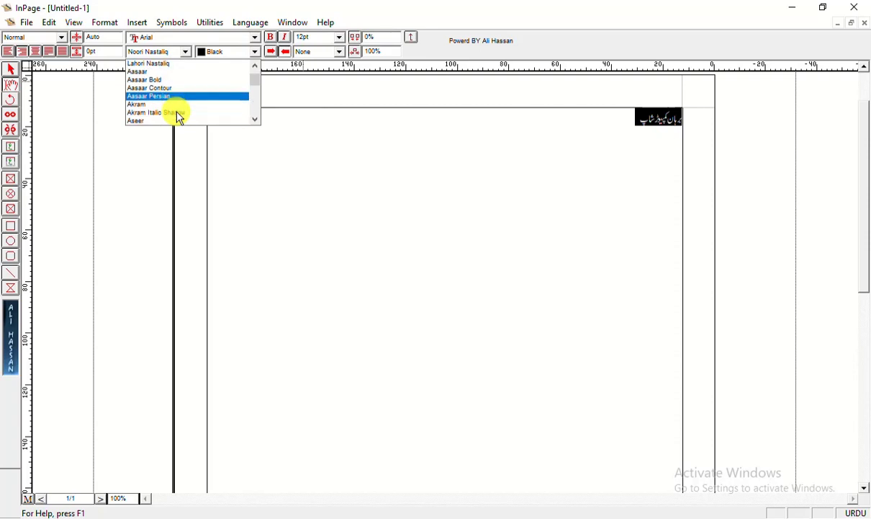
left_click(177, 107)
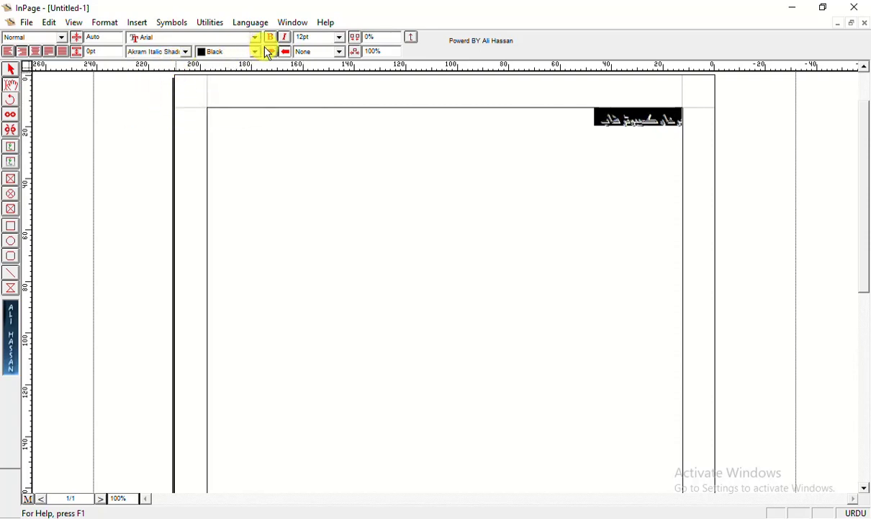
left_click(340, 37)
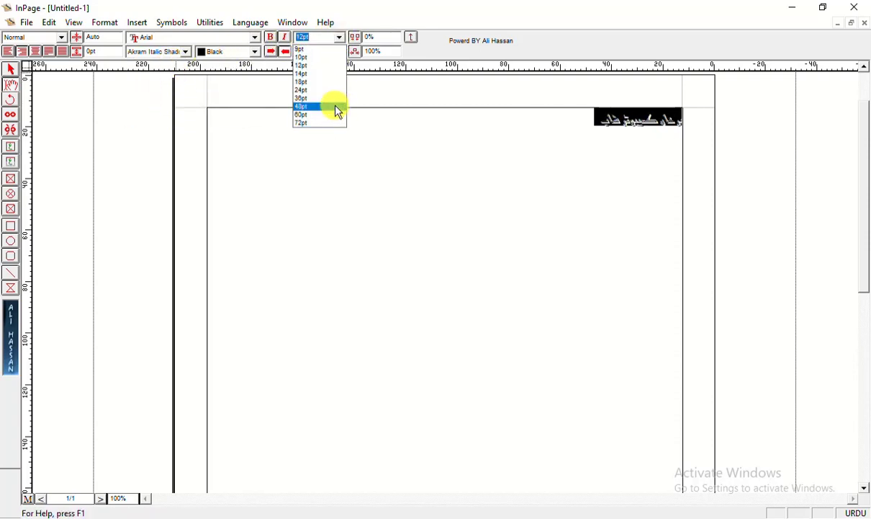
Enlarge the Urdu name to 48pt and try Aswad Old, Bombay Black, Dubai, Firoz, Jaben and Mahal fonts
left_click(338, 103)
left_click(187, 52)
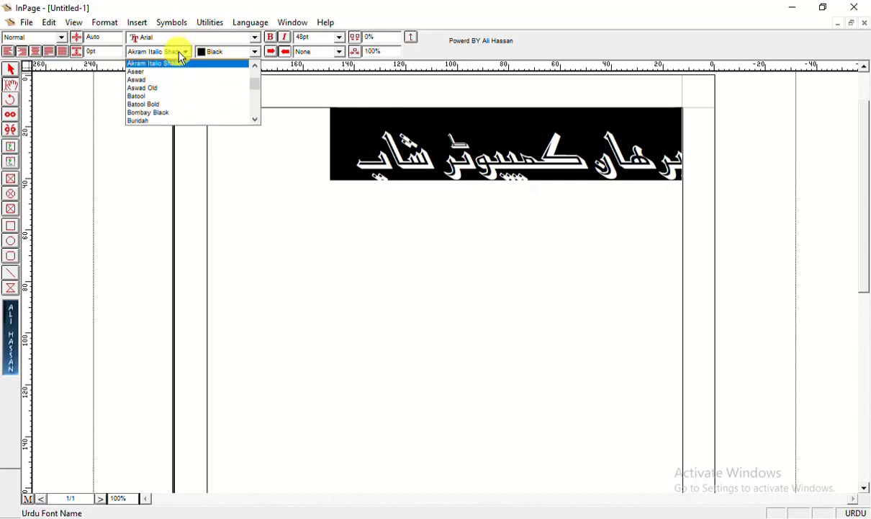
left_click(160, 88)
left_click(187, 53)
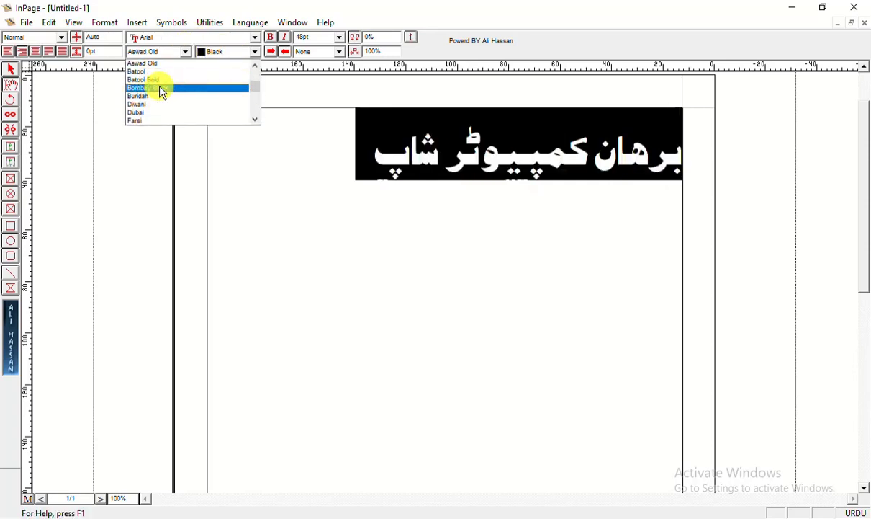
left_click(159, 87)
left_click(183, 53)
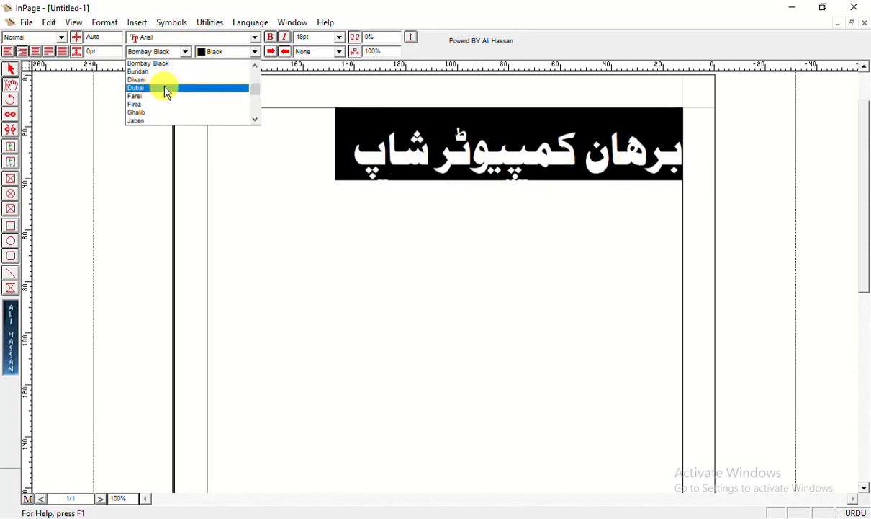
left_click(157, 87)
left_click(192, 55)
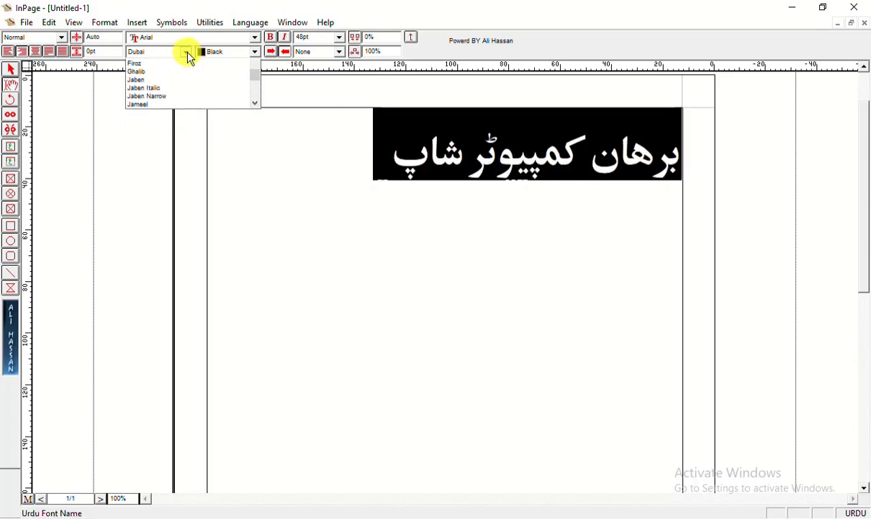
left_click(175, 82)
left_click(182, 54)
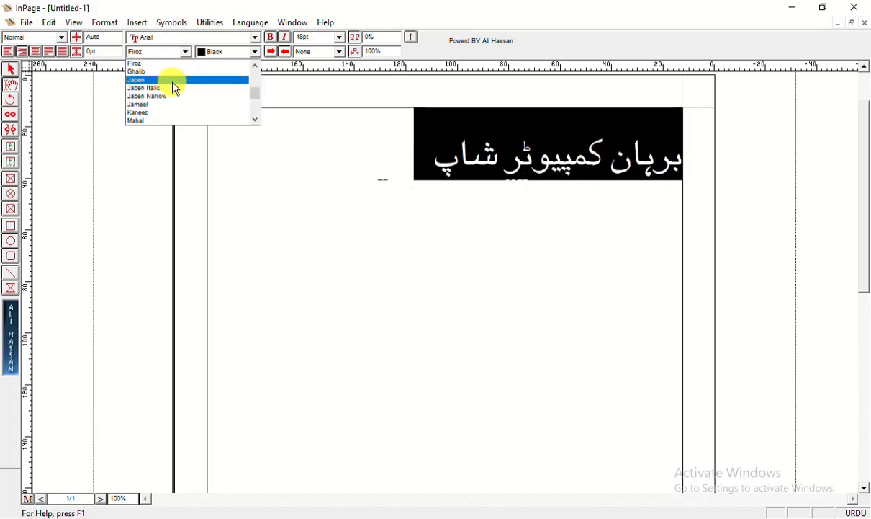
left_click(173, 81)
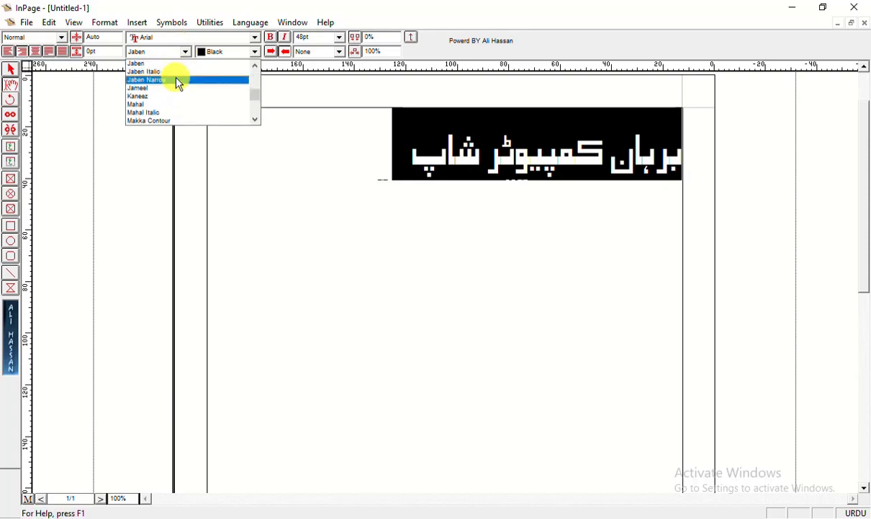
left_click(168, 78)
left_click(184, 53)
left_click(173, 87)
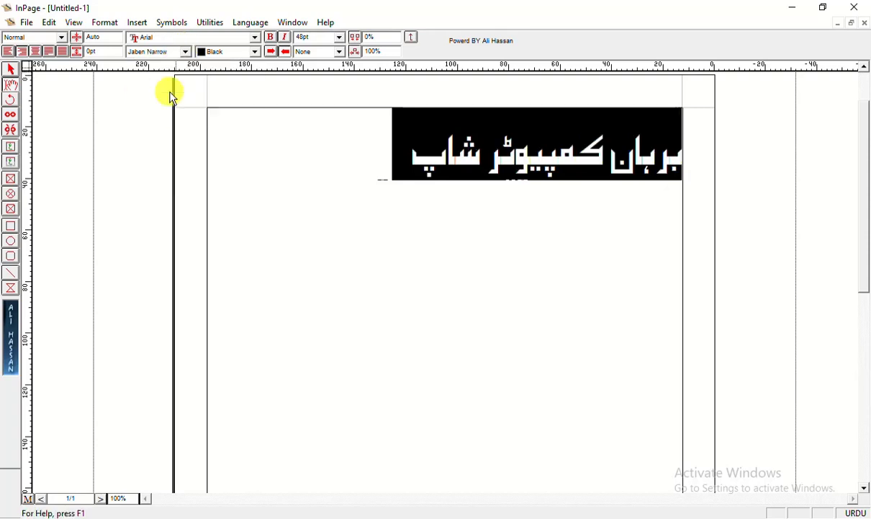
Set the Urdu shop name in the Aseer font
left_click(181, 53)
scroll(163, 101, "up", 10)
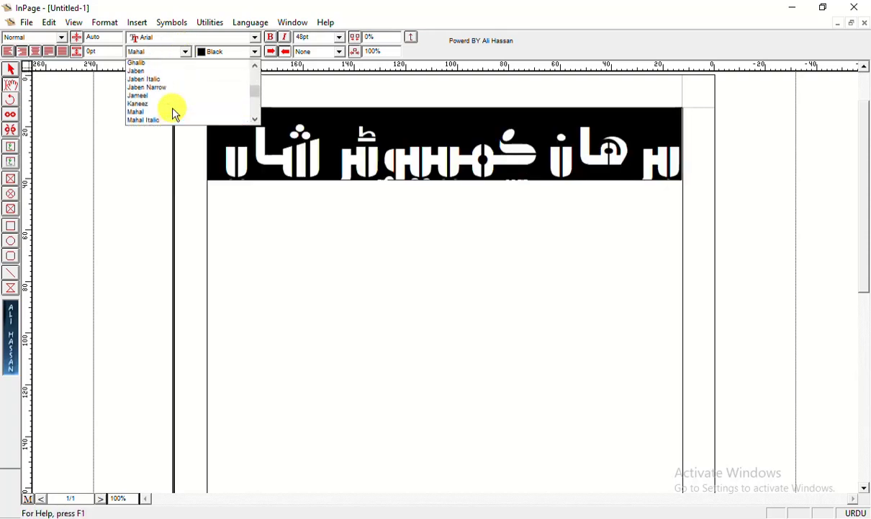
scroll(166, 90, "down", 2)
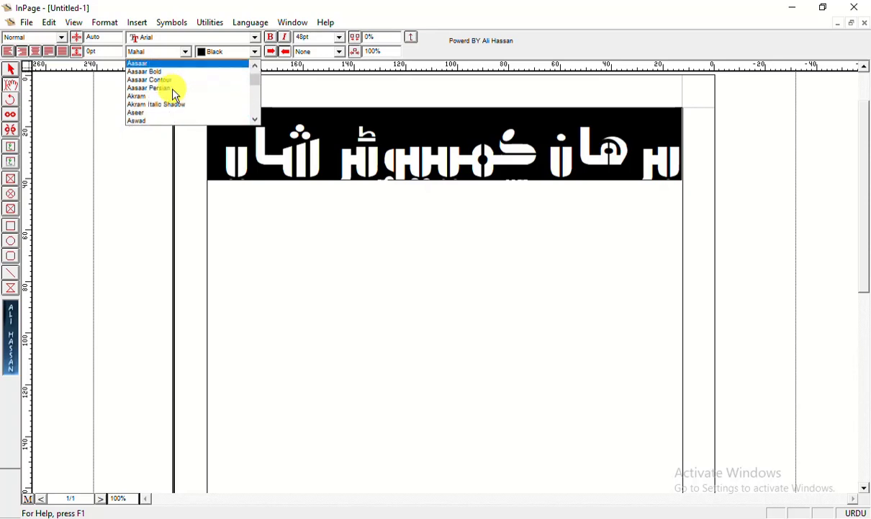
left_click(157, 89)
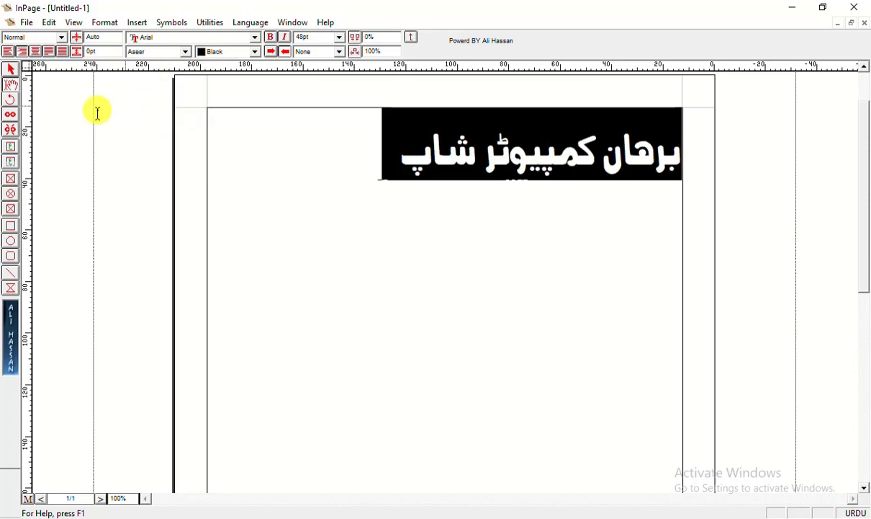
Copy the Urdu text box to the clipboard
left_click(11, 70)
right_click(459, 157)
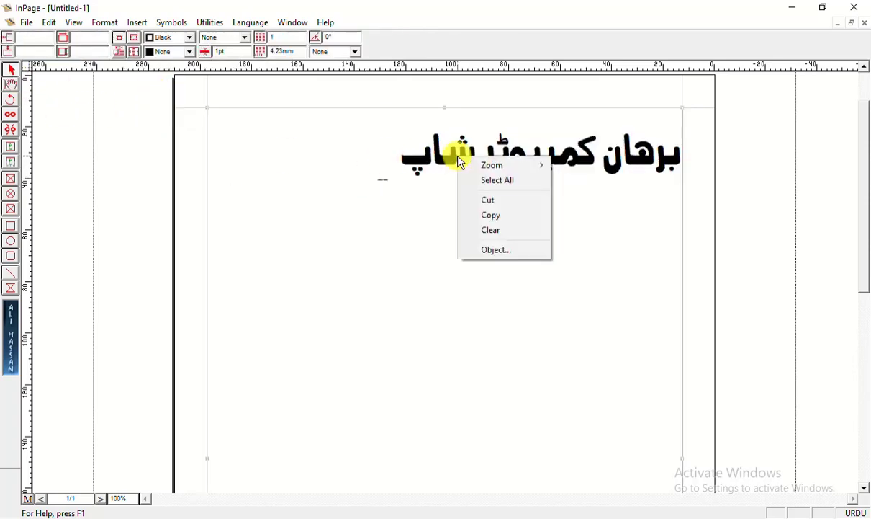
left_click(516, 216)
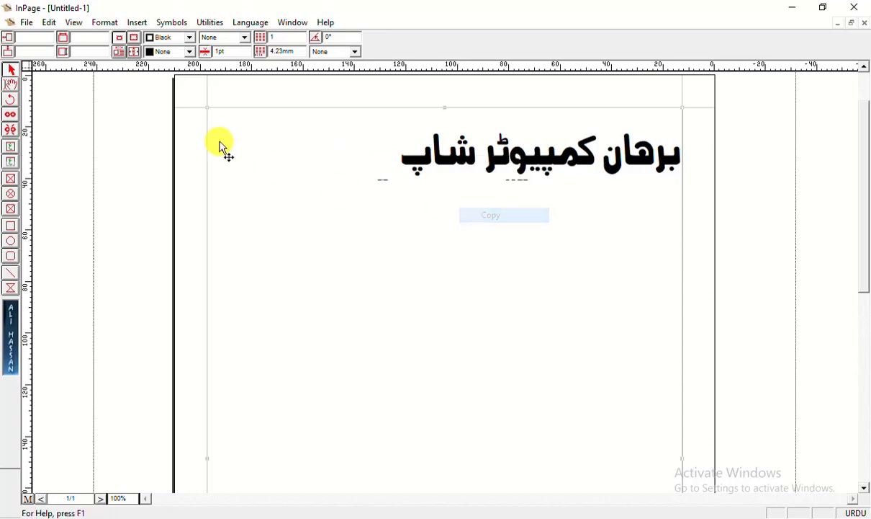
right_click(492, 167)
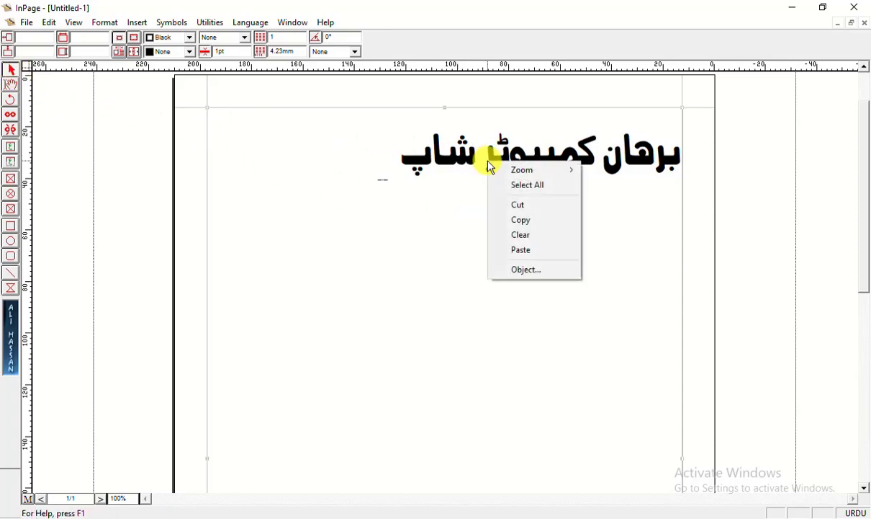
left_click(559, 232)
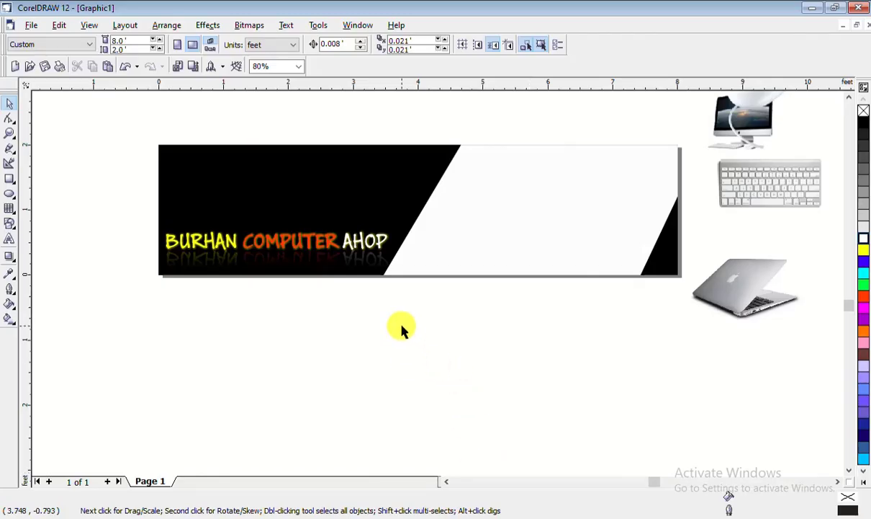
Paste the copied Urdu name into CorelDRAW and move it below the banner
right_click(406, 337)
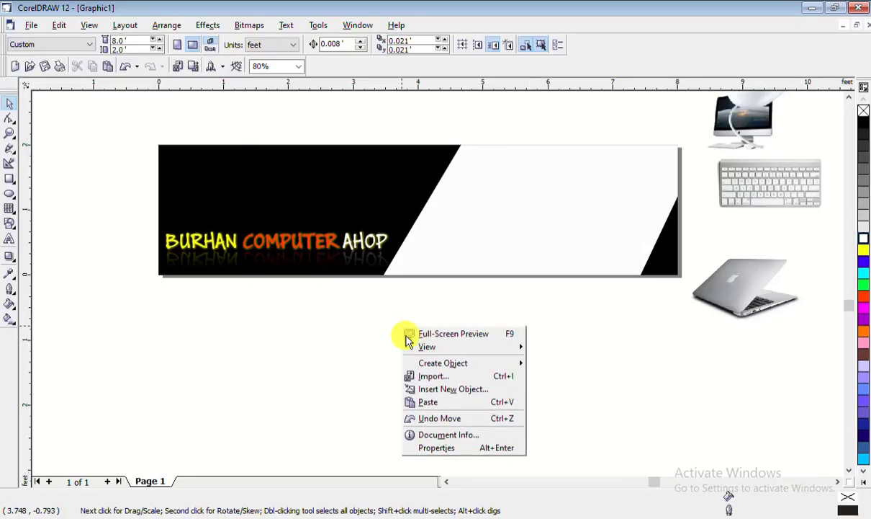
left_click(432, 402)
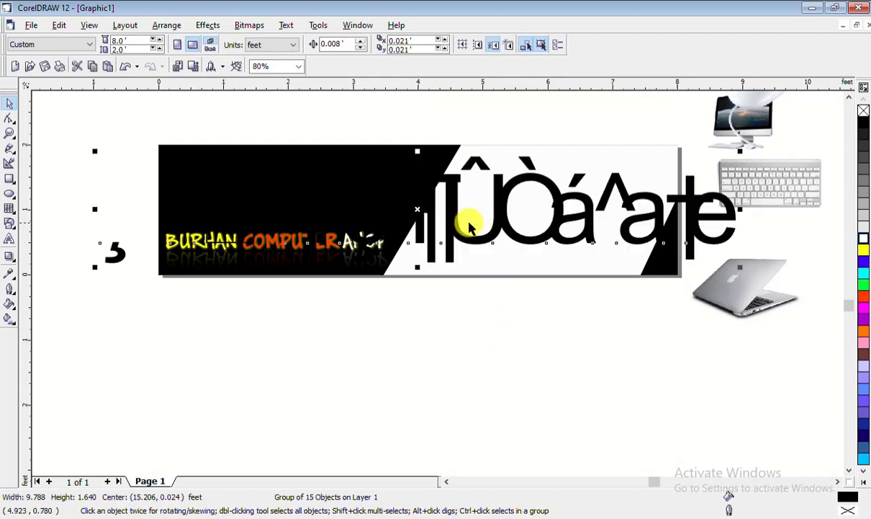
left_click_drag(454, 225, 461, 359)
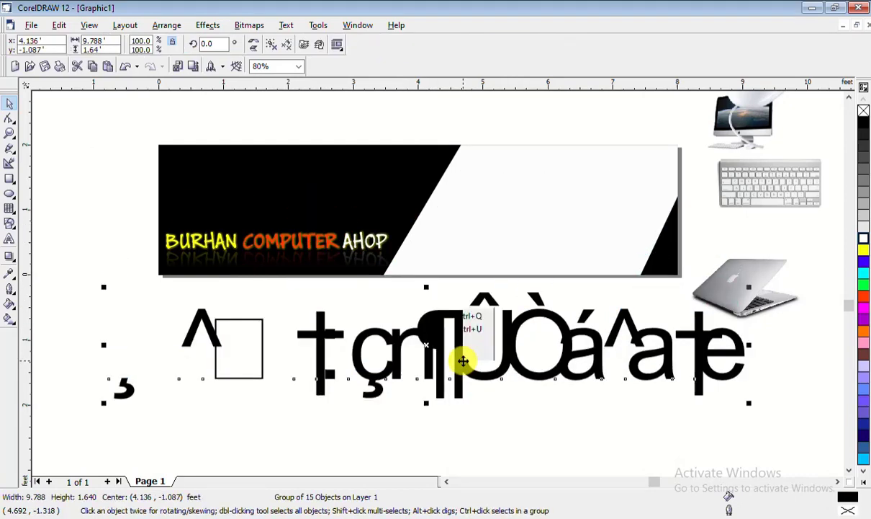
Save the drawing as new board.CDR
right_click(461, 355)
left_click(488, 431)
left_click(488, 431)
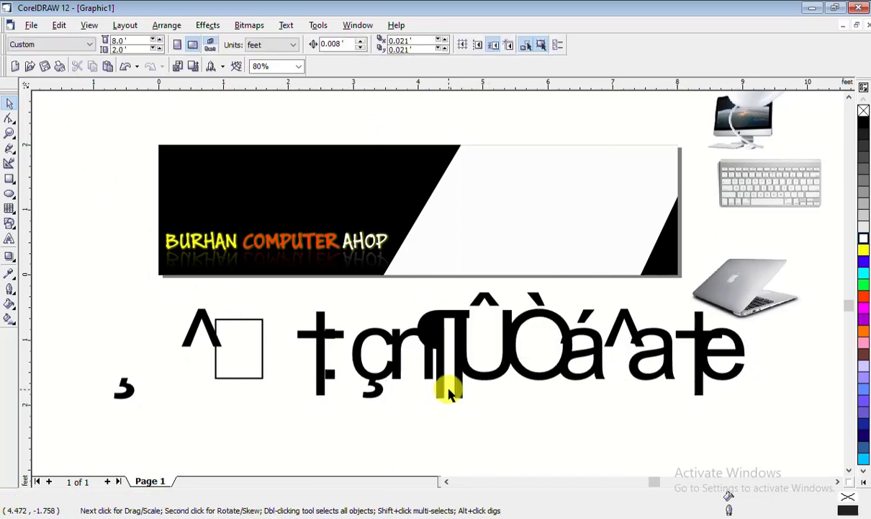
key("ctrl+s")
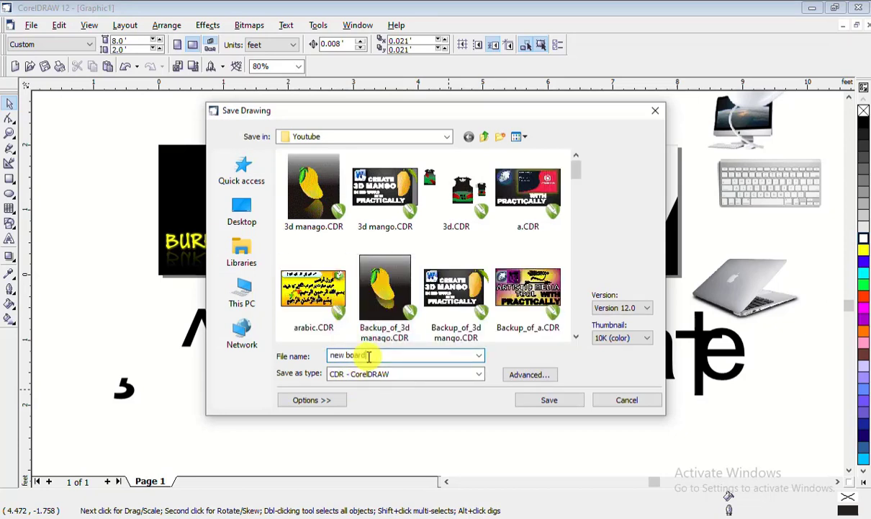
left_click(551, 400)
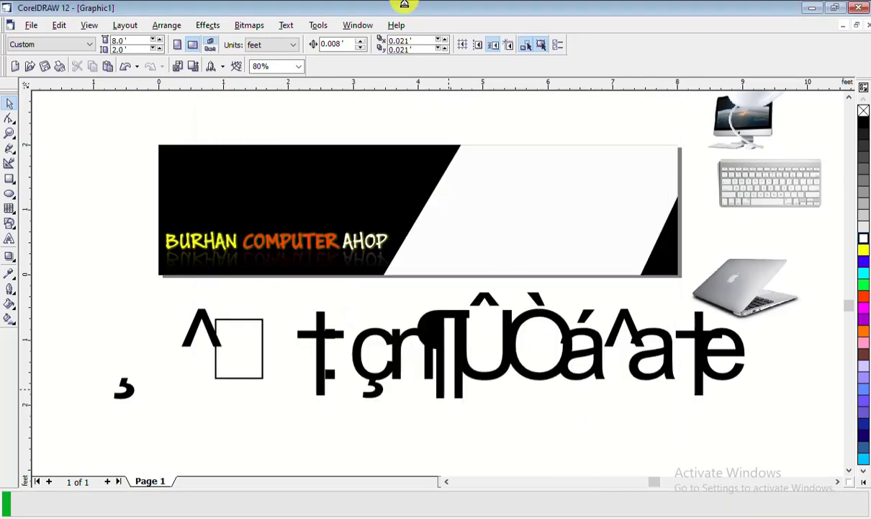
Close CorelDRAW and reopen new board.CDR in a maximized window
double_click(446, 6)
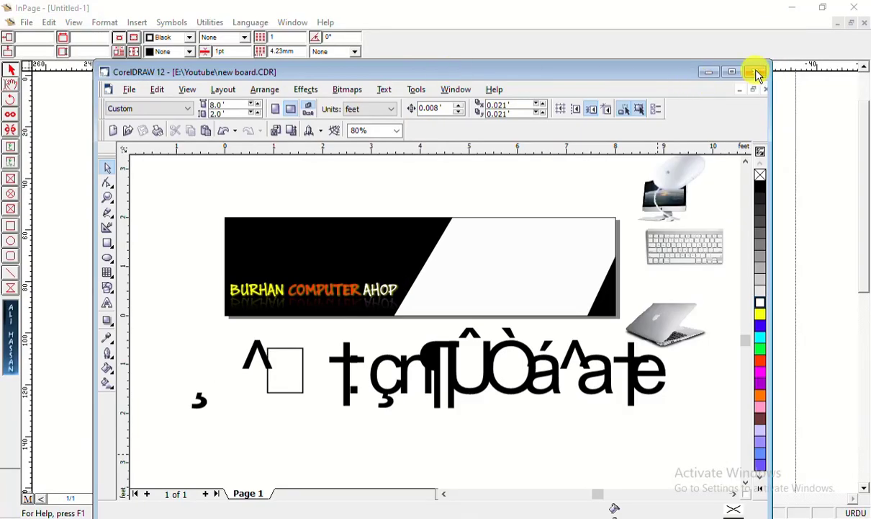
left_click(754, 72)
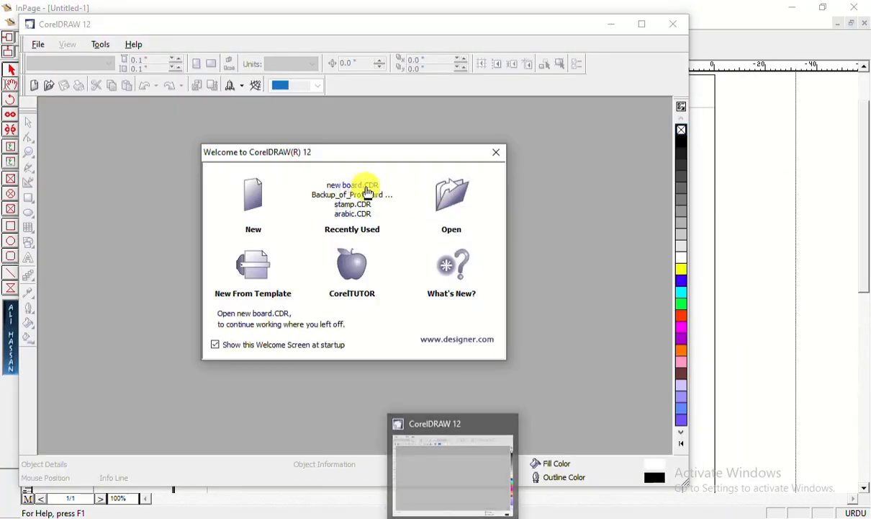
left_click(364, 189)
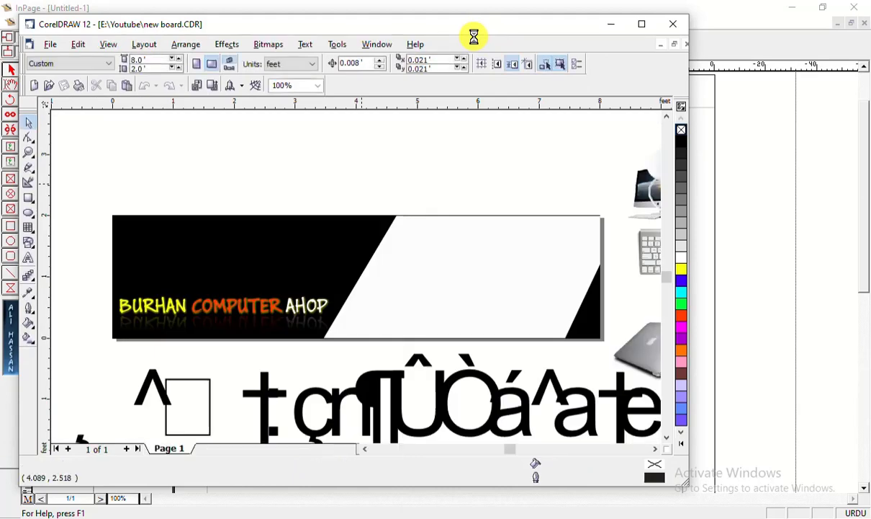
double_click(449, 32)
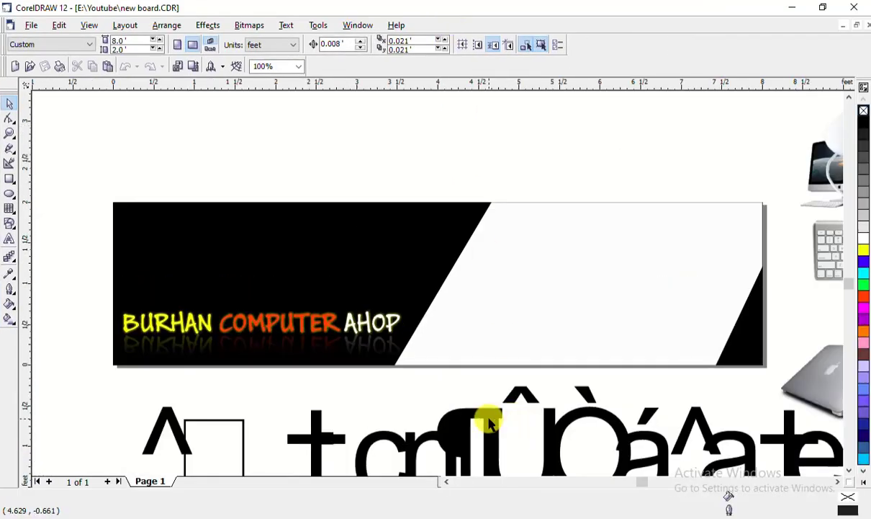
Replace the garbled text group with the pasted Urdu shop name placed below the banner
right_click(484, 414)
left_click(517, 296)
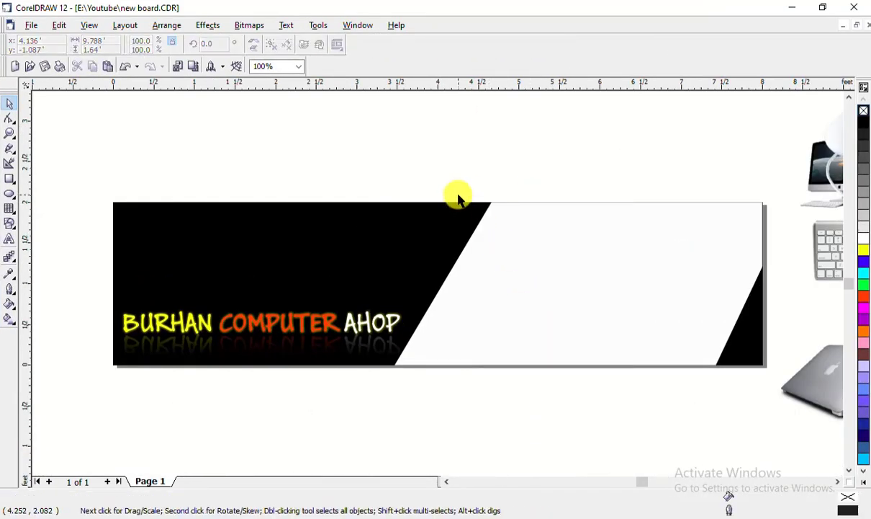
scroll(461, 183, "down", 1)
right_click(437, 393)
left_click(489, 335)
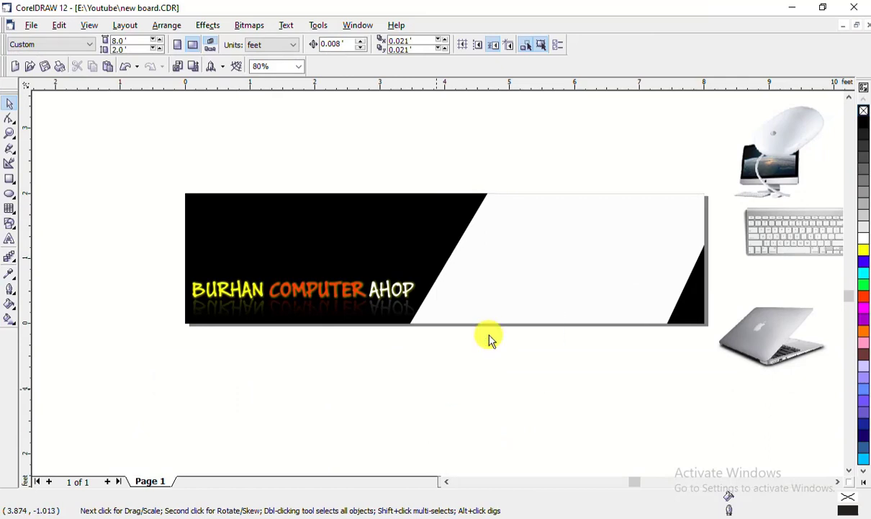
left_click_drag(540, 269, 518, 409)
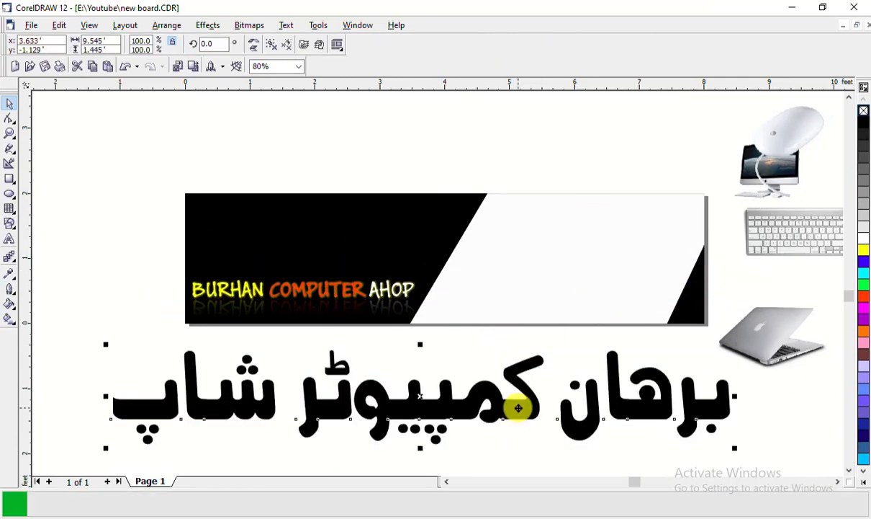
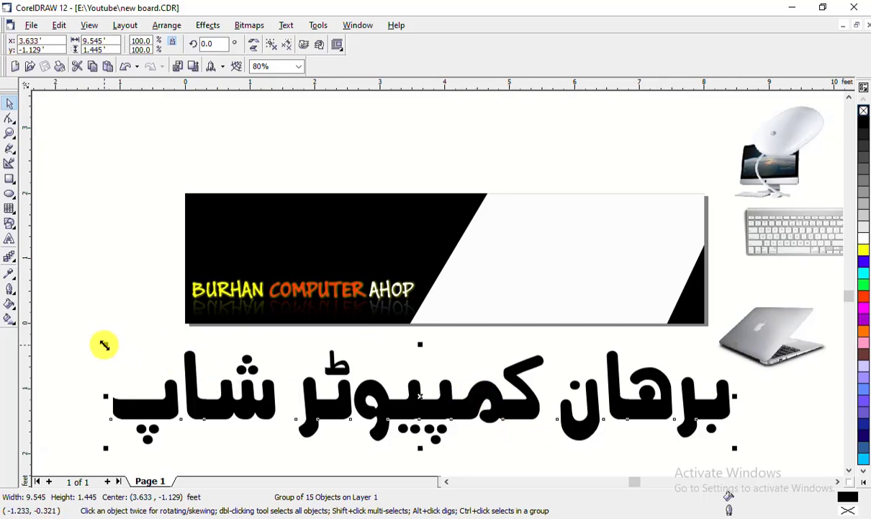
Shrink the Urdu title and raise the English title to the banner's top
left_click_drag(104, 345, 381, 356)
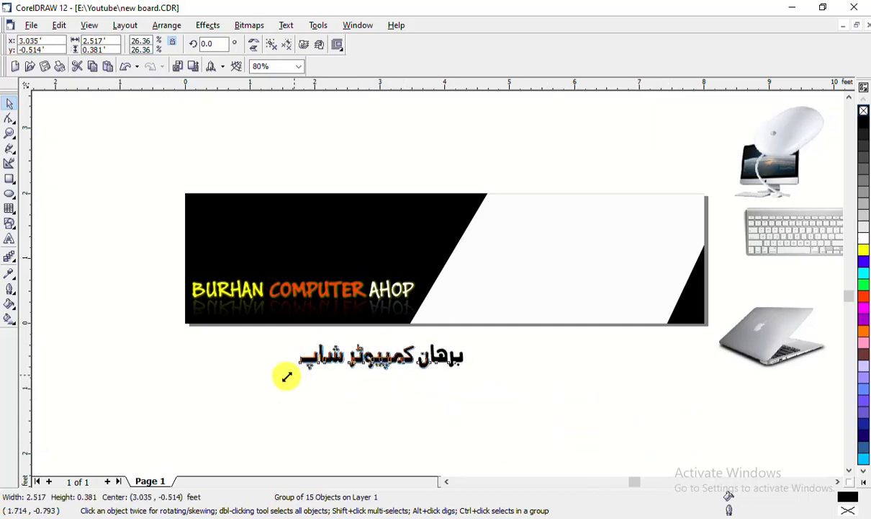
left_click_drag(286, 376, 275, 408)
left_click(340, 284)
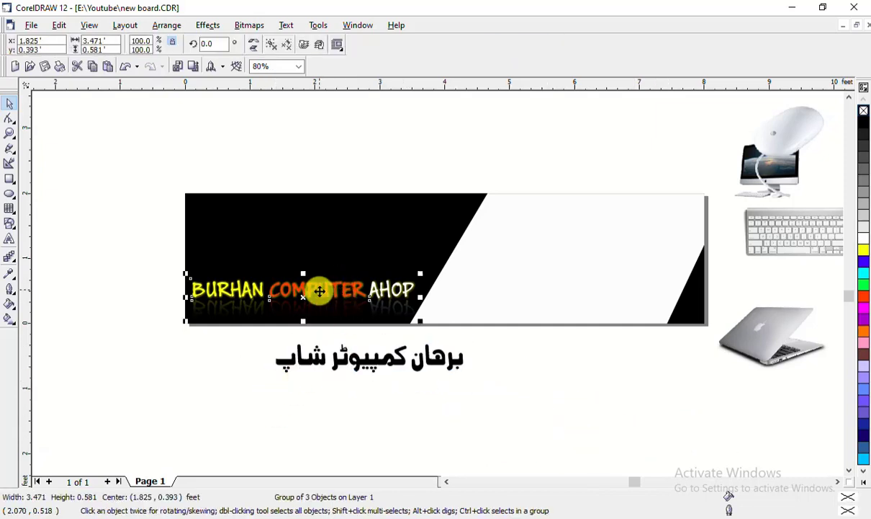
left_click_drag(323, 290, 309, 216)
left_click(168, 414)
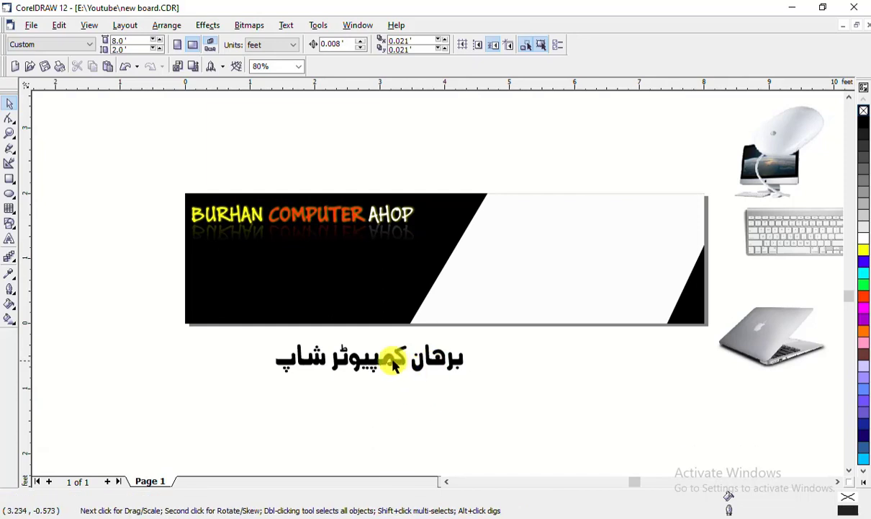
Move the Urdu title up onto the banner and make it white
left_click_drag(394, 360, 367, 264)
left_click(333, 373)
left_click(361, 259)
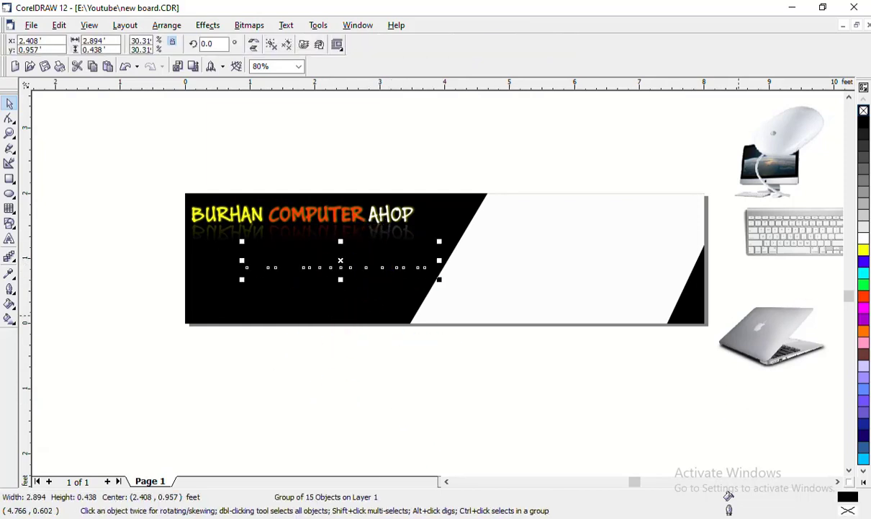
left_click(864, 241)
left_click(386, 453)
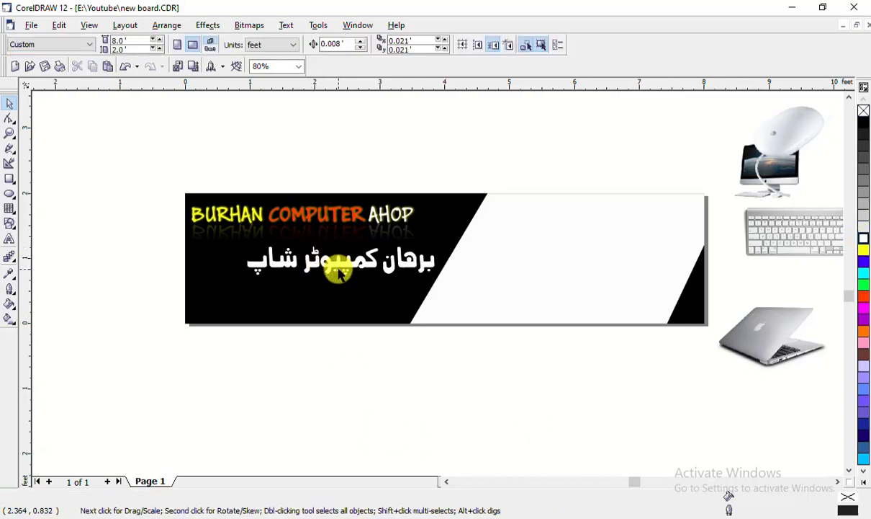
Move the Urdu title to the white area's top right and recolour it black
left_click(576, 260)
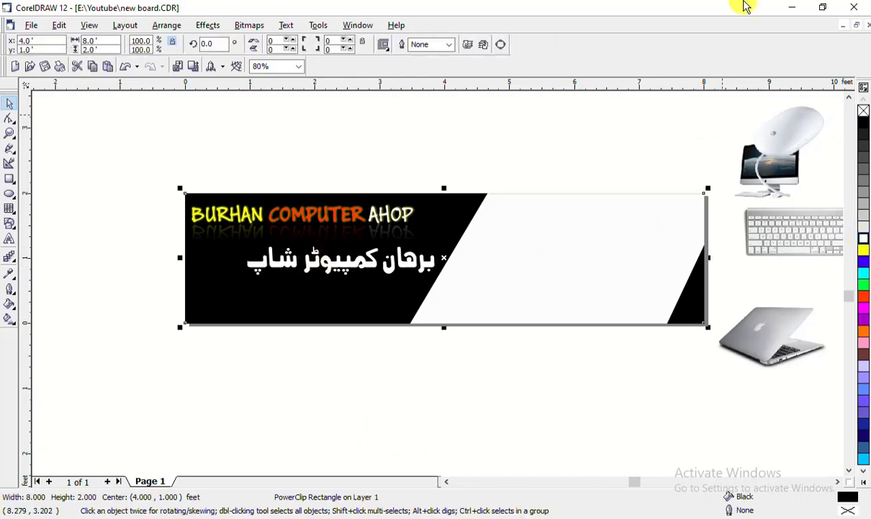
left_click(401, 263)
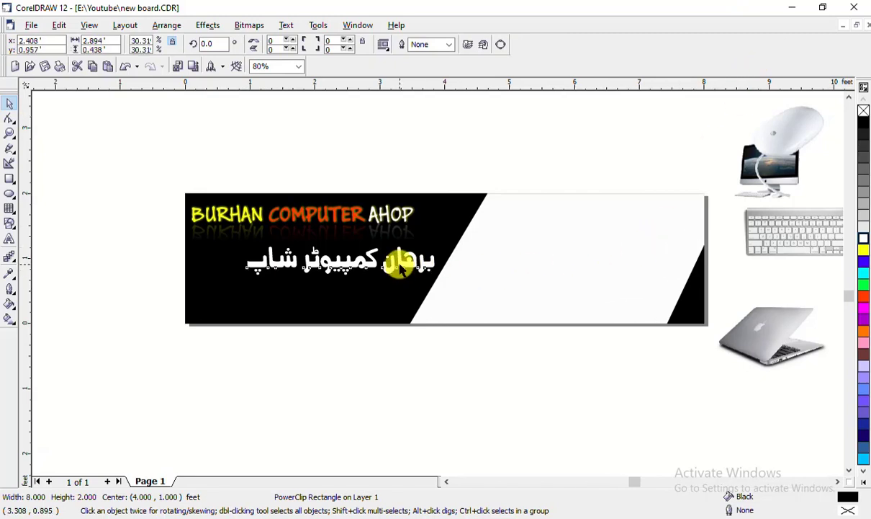
left_click_drag(399, 255, 662, 216)
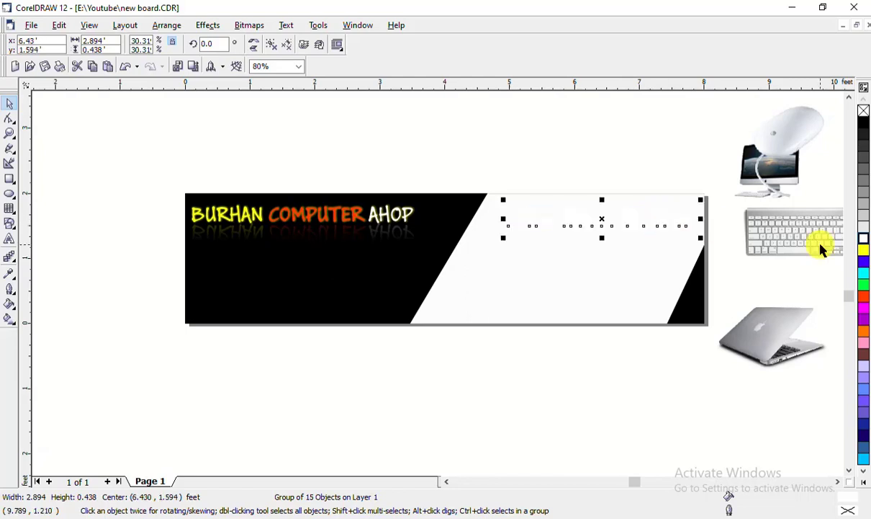
left_click(611, 395)
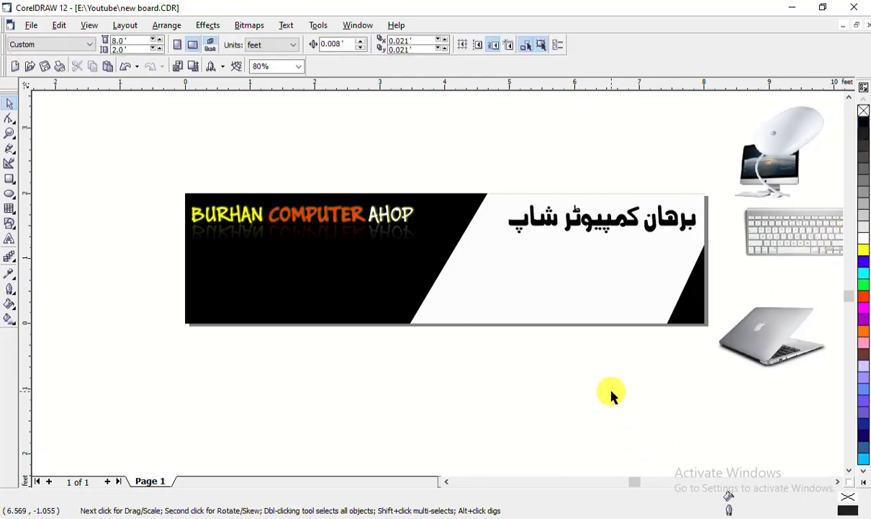
Scale the Urdu title down to about 74%, then enlarge it slightly
left_click(603, 223)
left_click_drag(503, 239, 529, 311)
left_click(562, 323)
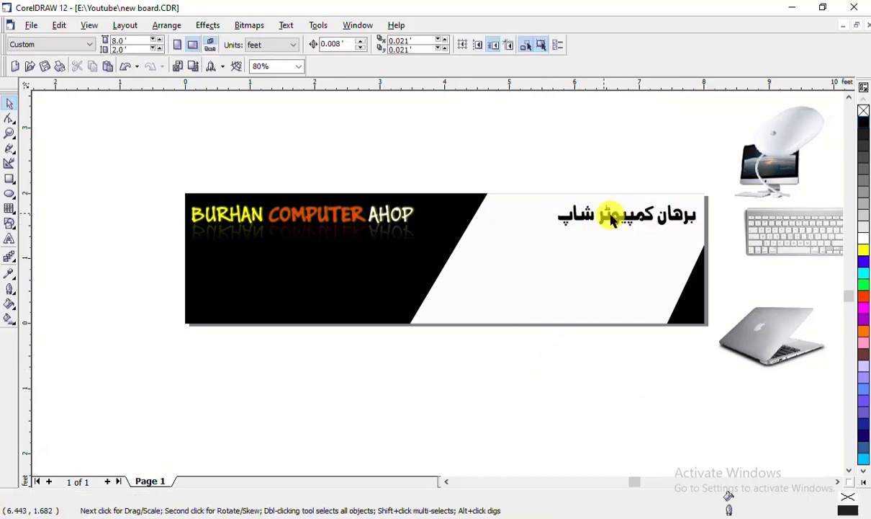
left_click(568, 222)
left_click_drag(539, 235, 559, 376)
left_click(558, 375)
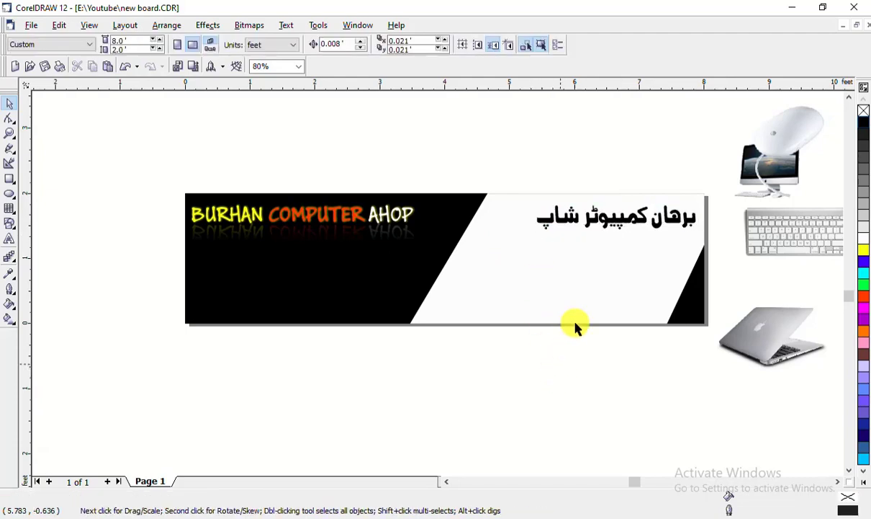
left_click(589, 214)
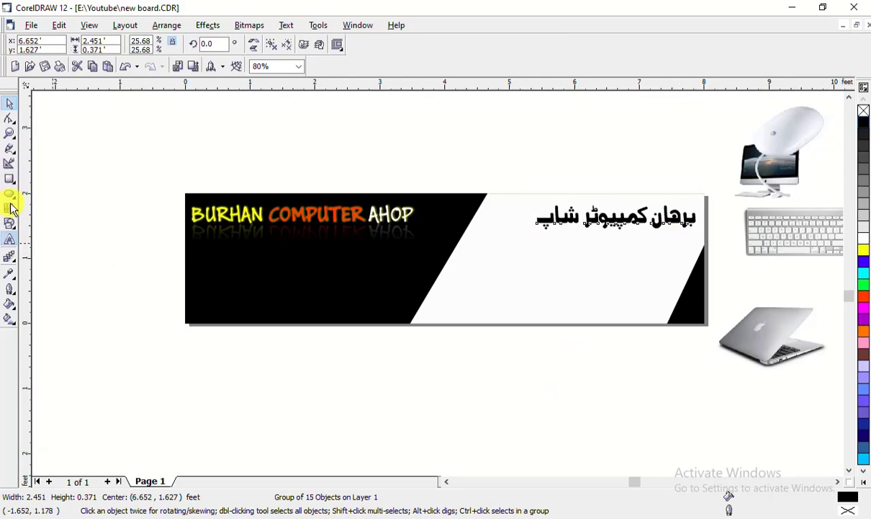
Break the Urdu title apart and combine the glyphs of the word شاپ
left_click(9, 107)
left_click_drag(490, 159, 719, 253)
right_click(626, 220)
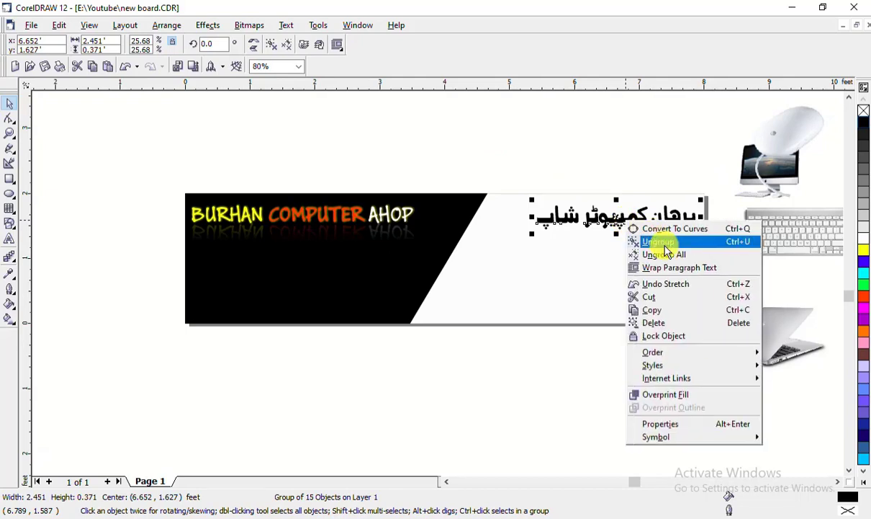
left_click(652, 242)
left_click(500, 169)
left_click_drag(530, 218, 591, 253)
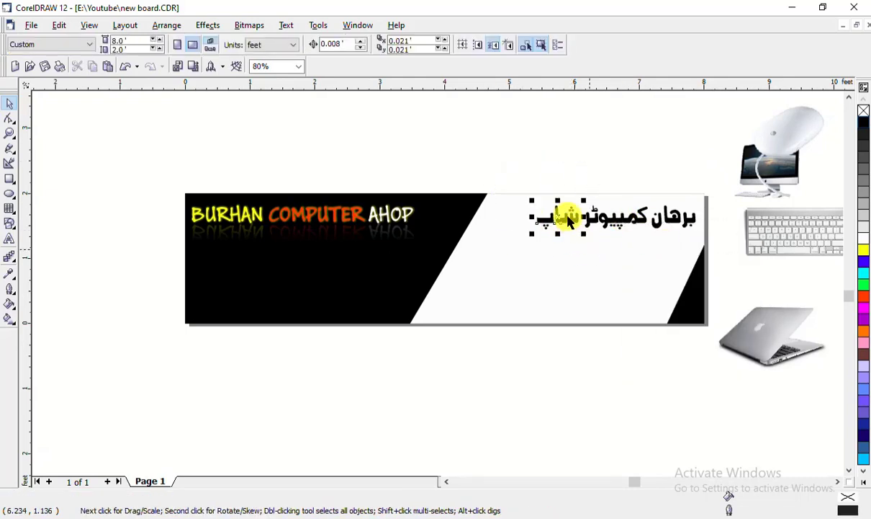
right_click(569, 217)
left_click(626, 243)
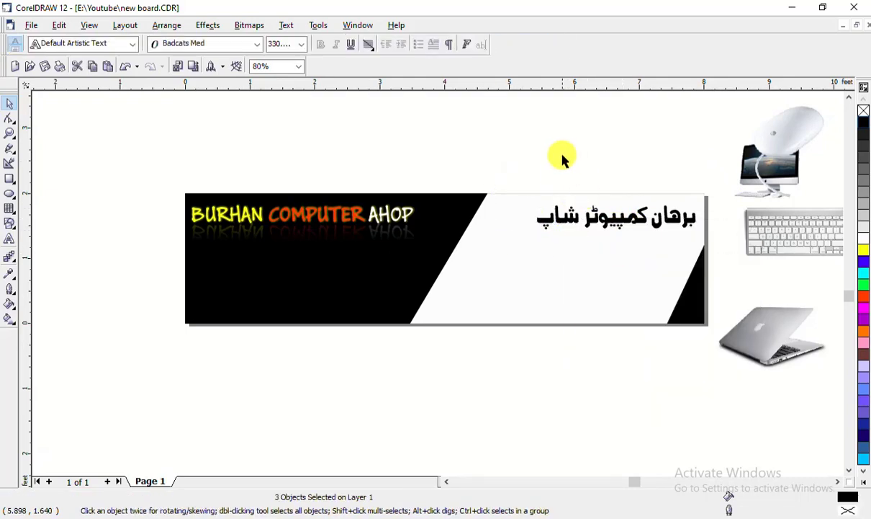
Group the glyphs of کمپیوٹر and of the first Urdu word into separate units
left_click_drag(562, 155, 654, 248)
right_click(621, 216)
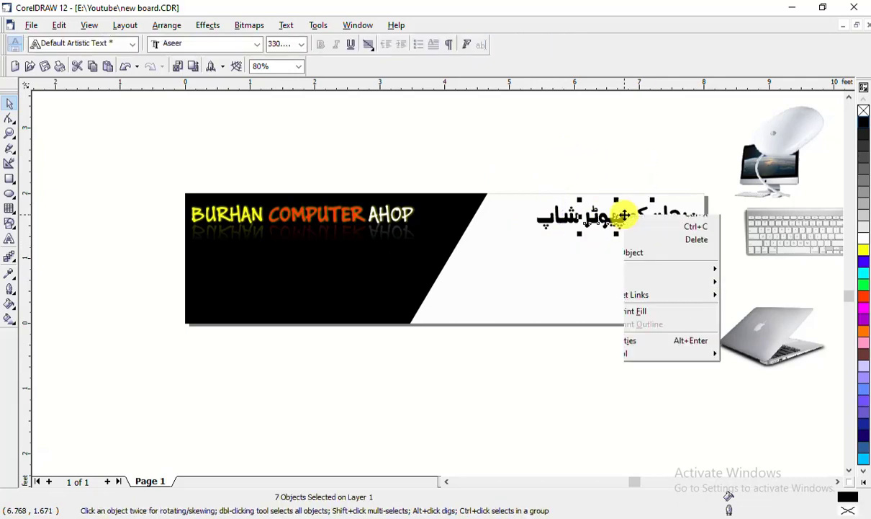
left_click(634, 234)
left_click_drag(628, 153, 685, 217)
right_click(677, 217)
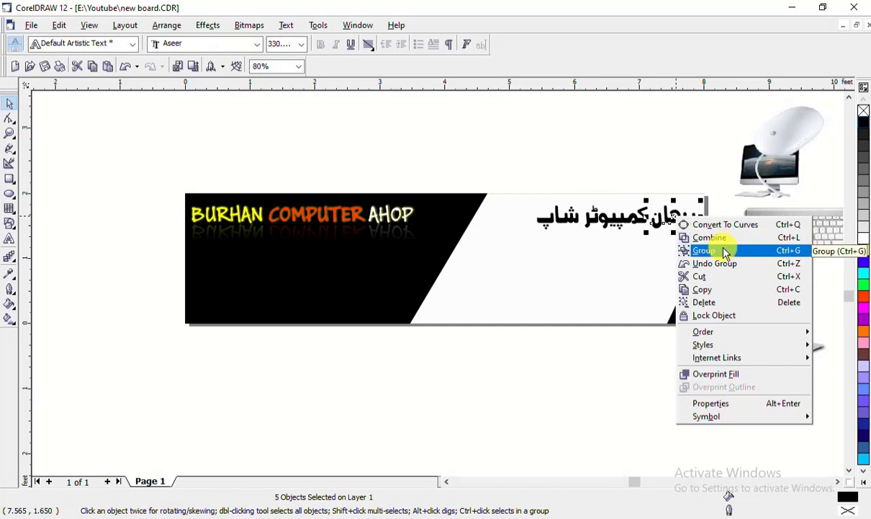
left_click(726, 252)
Try dropping a picked colour onto شاپ with the eyedropper, then undo it
left_click(278, 234)
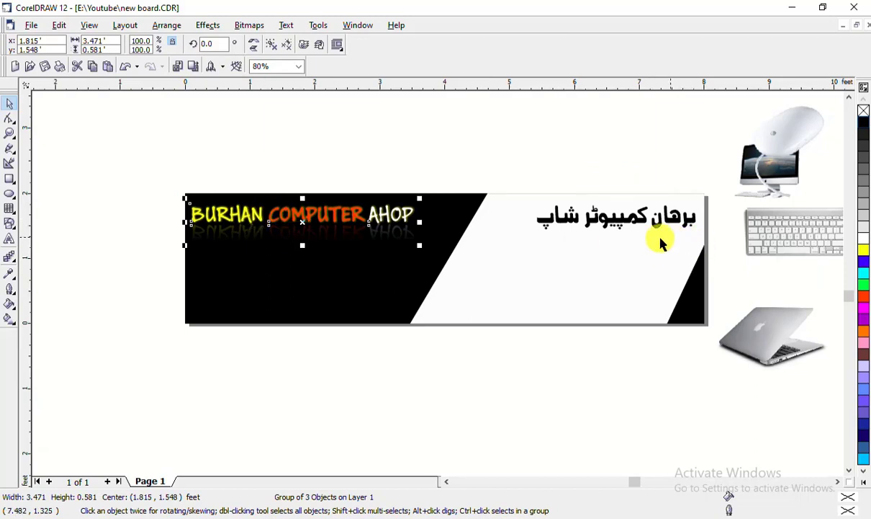
left_click(227, 137)
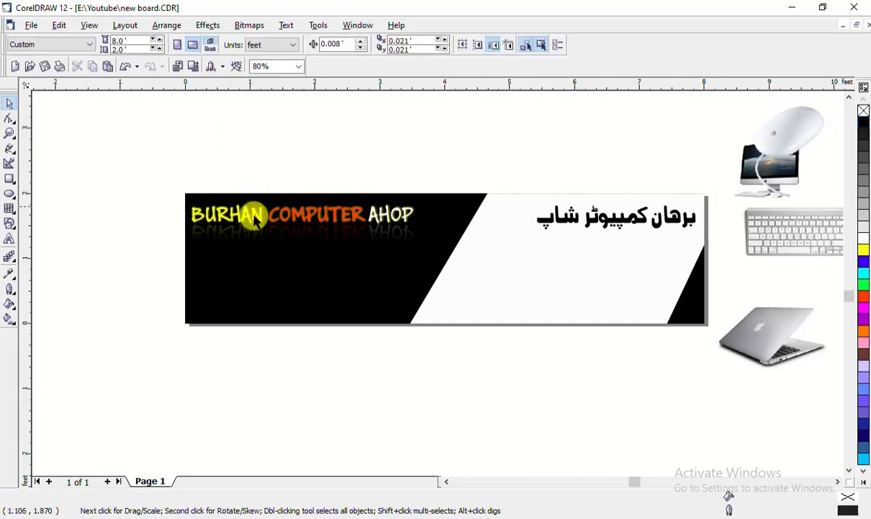
left_click(10, 275)
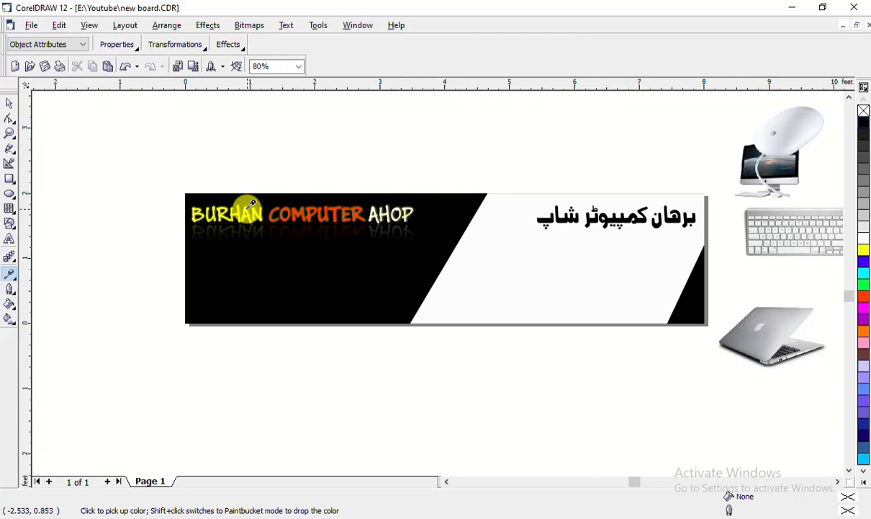
left_click(14, 283)
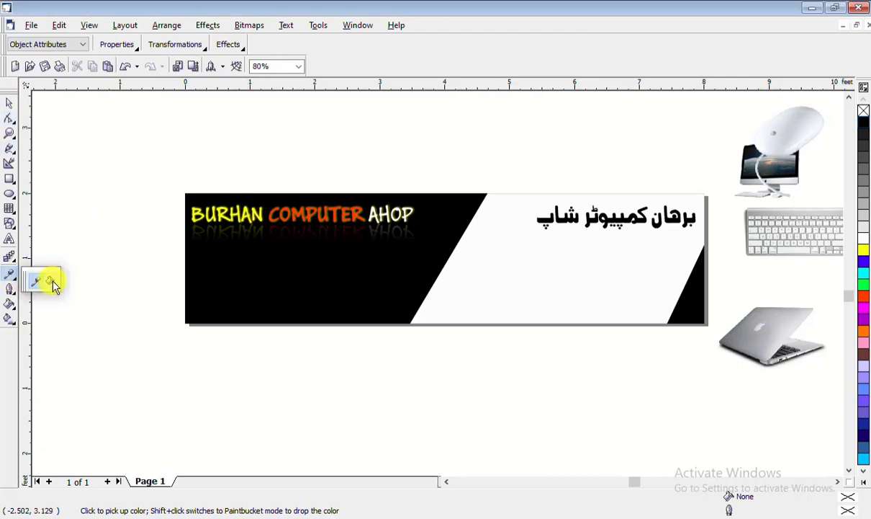
left_click(51, 277)
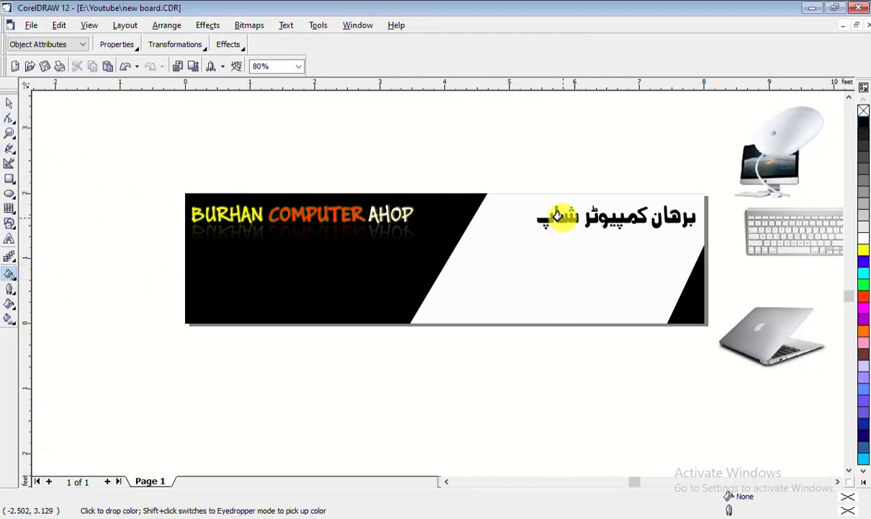
left_click(559, 216)
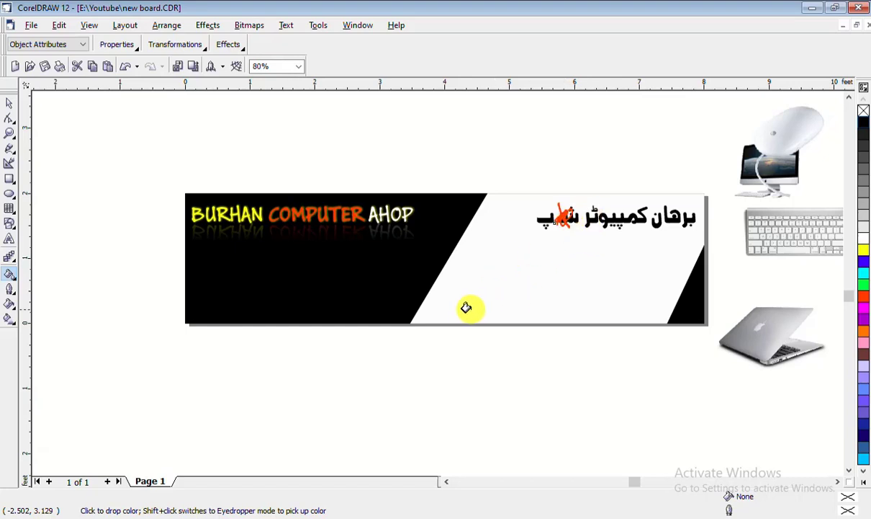
key("ctrl+z")
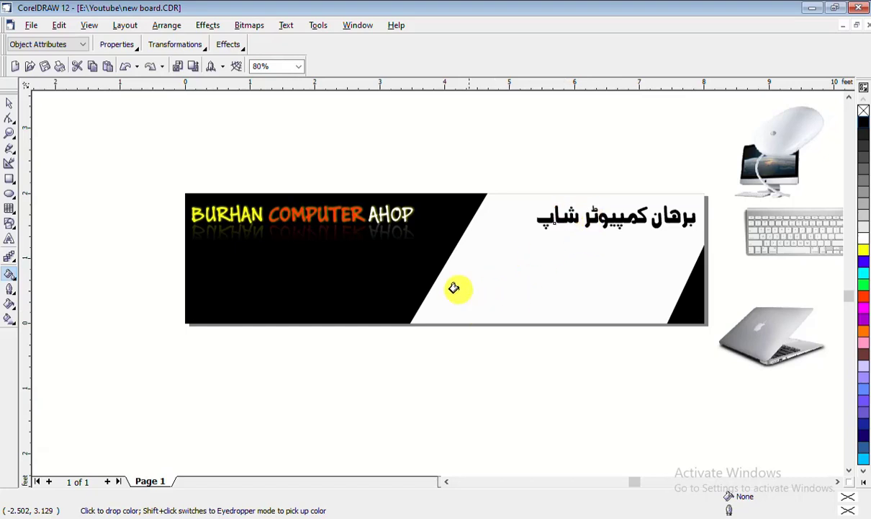
Colour the Urdu words yellow, orange-red and black from the palette
left_click(10, 105)
left_click(562, 216)
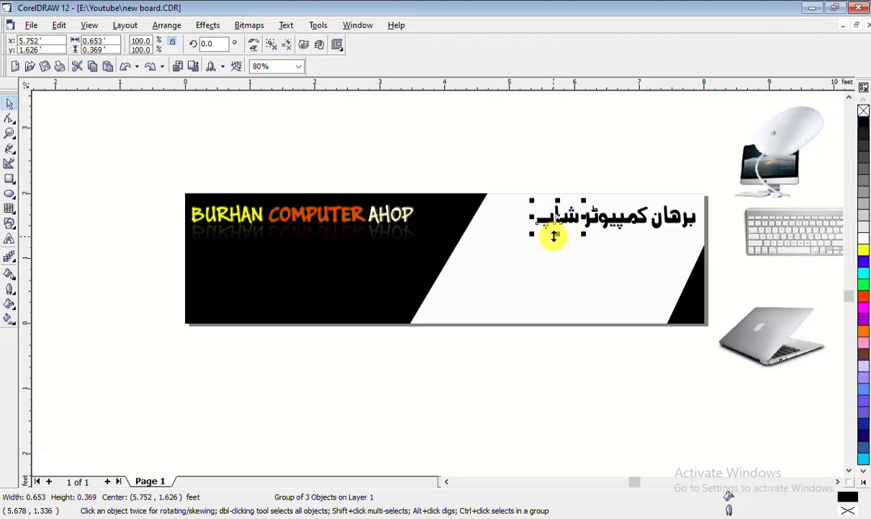
left_click(864, 250)
left_click(616, 216)
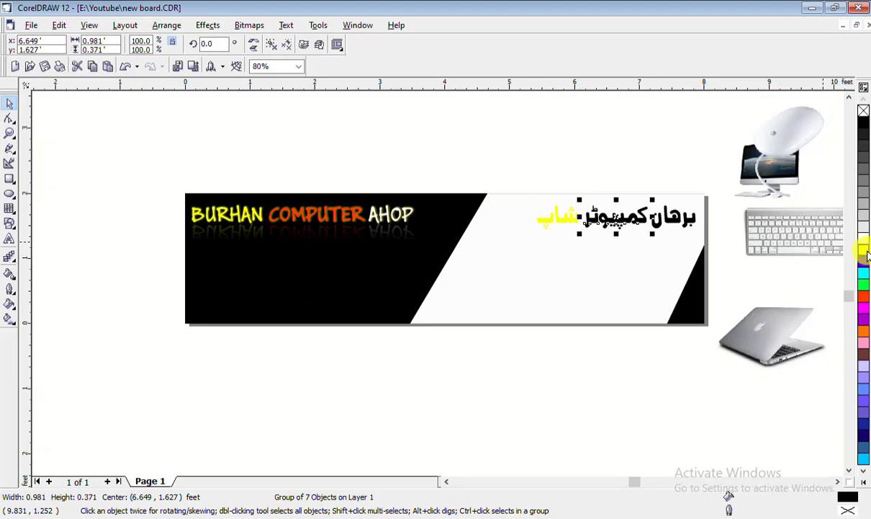
left_click(864, 303)
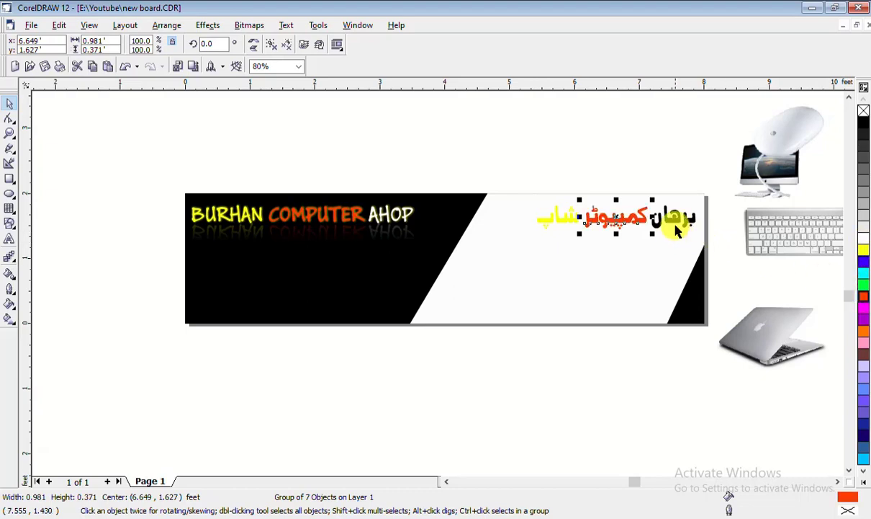
left_click(674, 222)
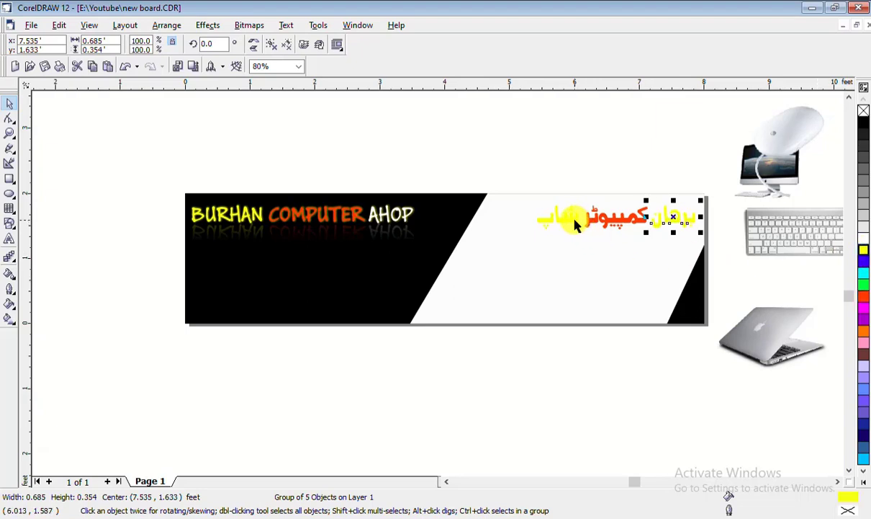
left_click(864, 122)
Delete the extra black شاپ word and select the clipped background rectangle
key("Escape")
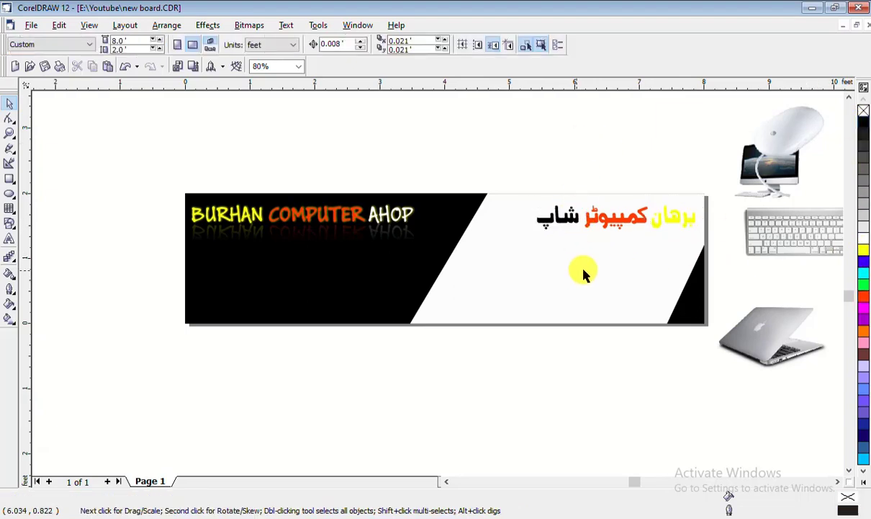
left_click(563, 222)
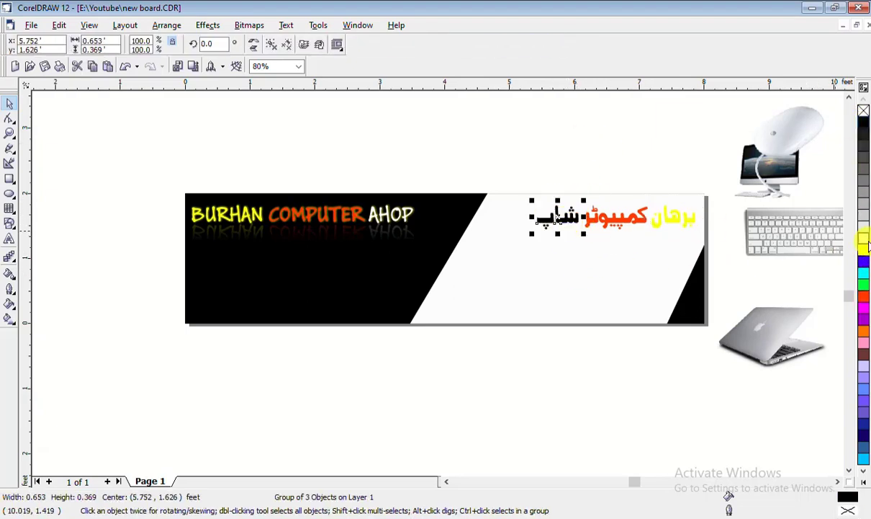
key("Delete")
left_click(550, 295)
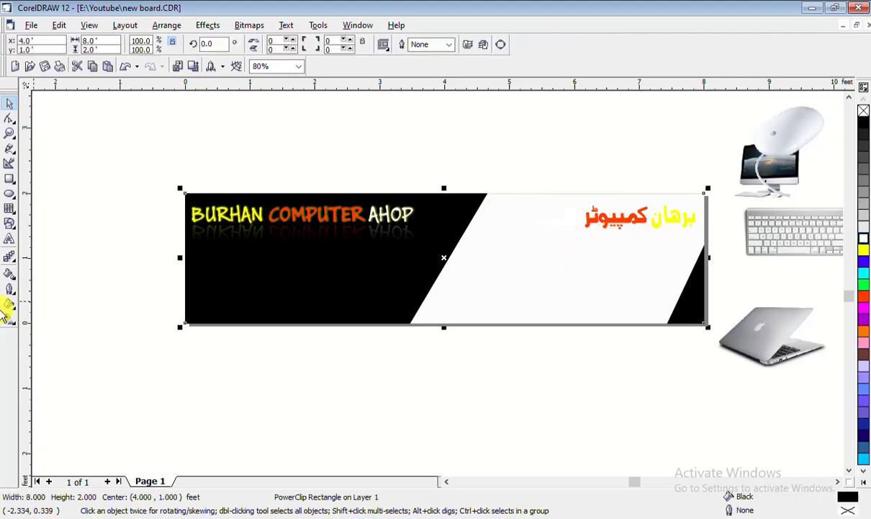
Extract the white slanted panel from the PowerClipped background
right_click(549, 286)
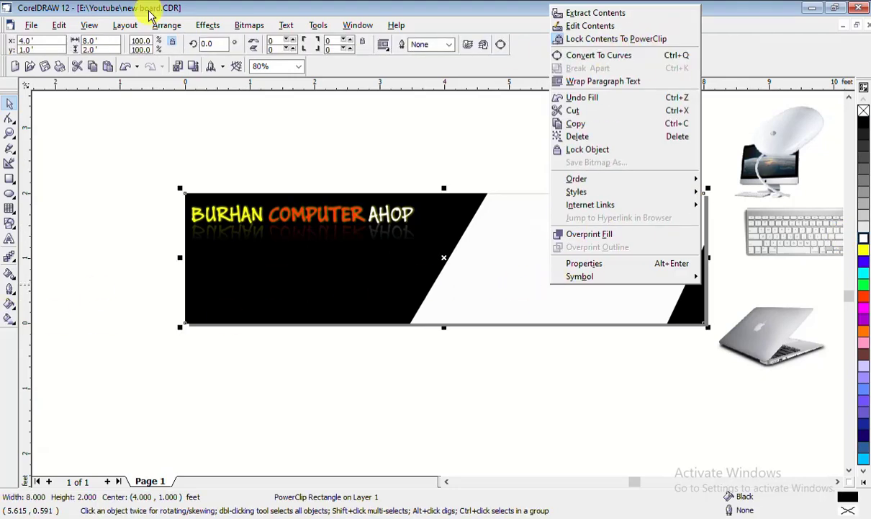
left_click(208, 25)
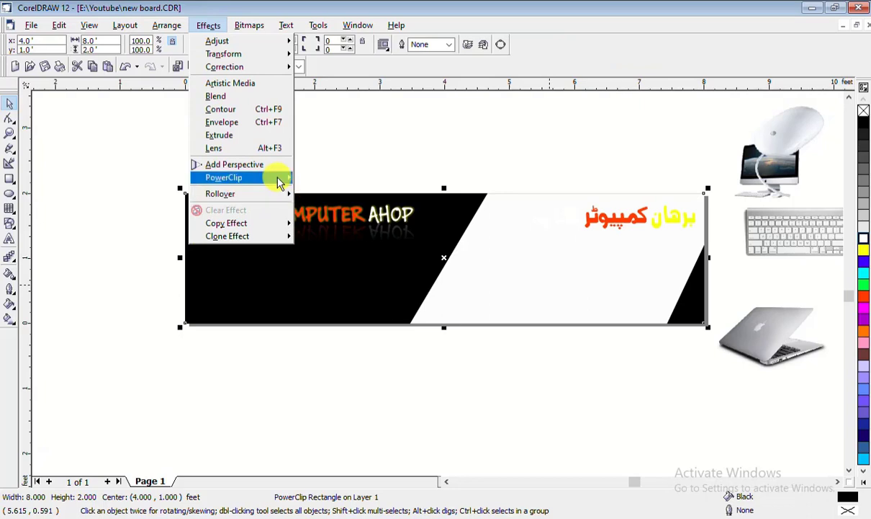
mouse_move(285, 178)
left_click(344, 191)
left_click(509, 269)
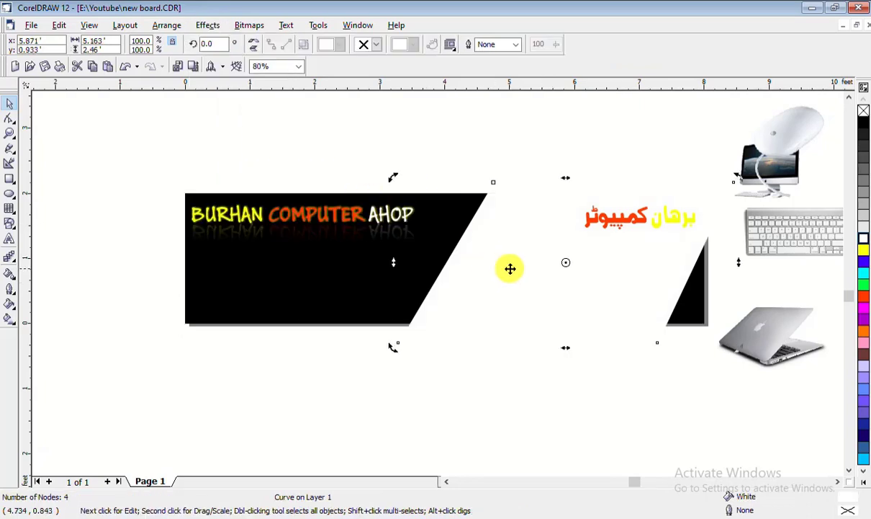
Give the extracted panel an upward white-to-purple linear gradient
left_click(9, 319)
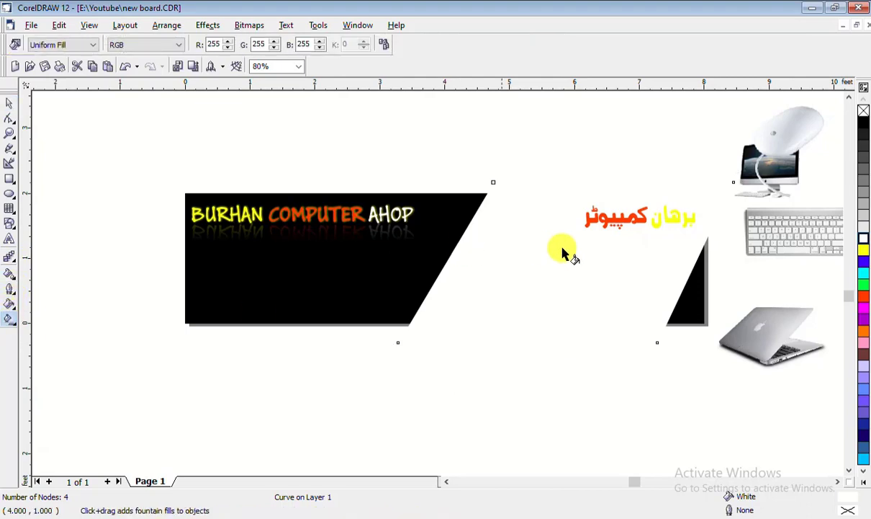
left_click_drag(551, 326, 577, 244)
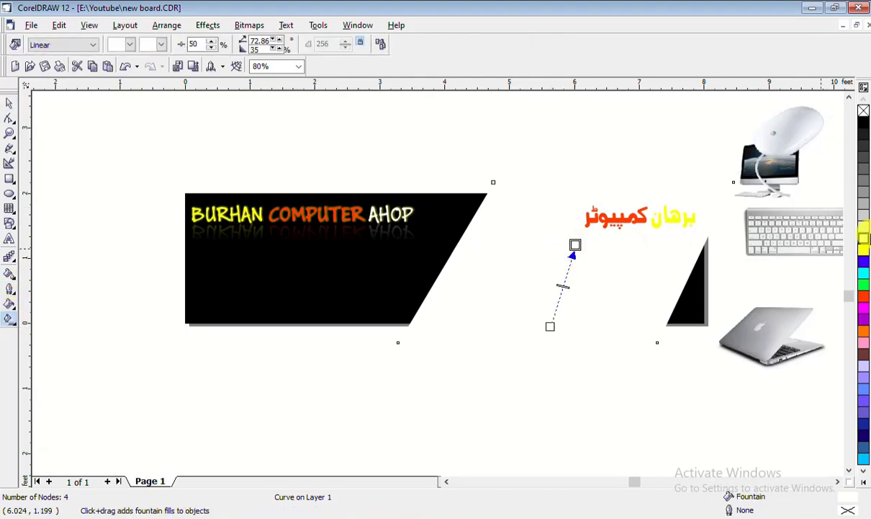
left_click(864, 126)
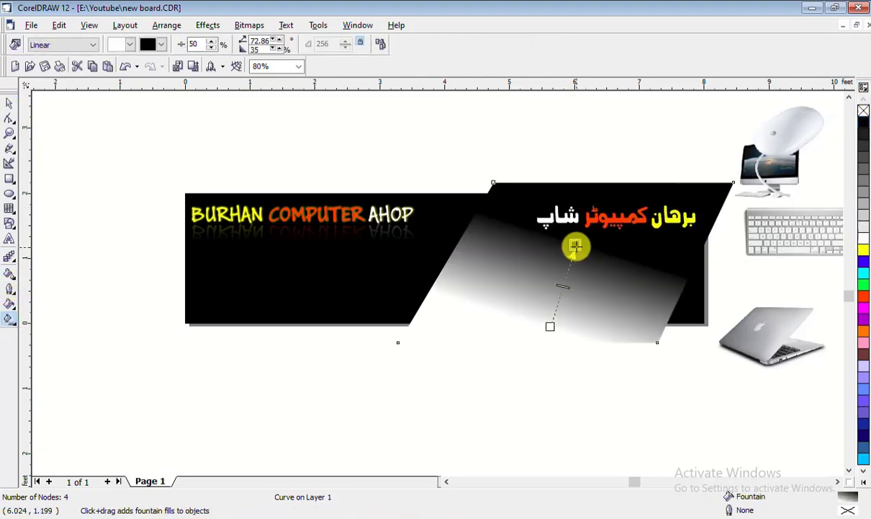
left_click_drag(574, 247, 546, 186)
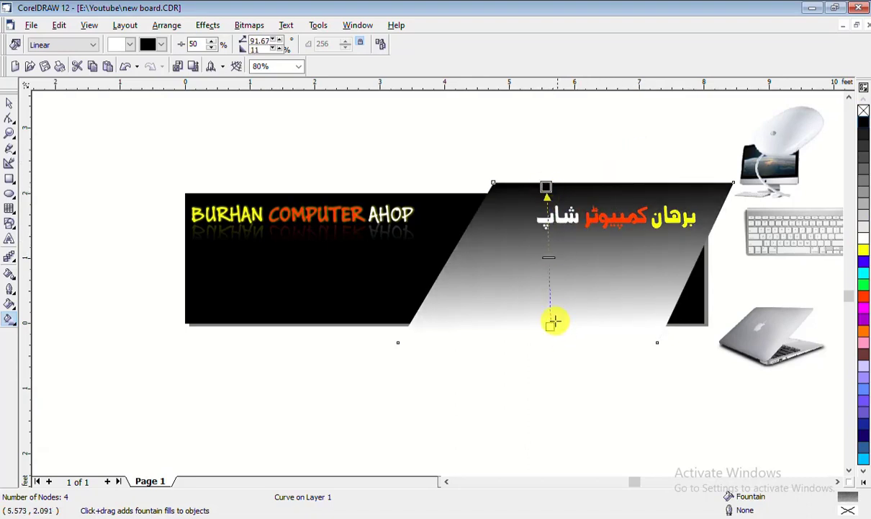
left_click_drag(549, 347, 538, 362)
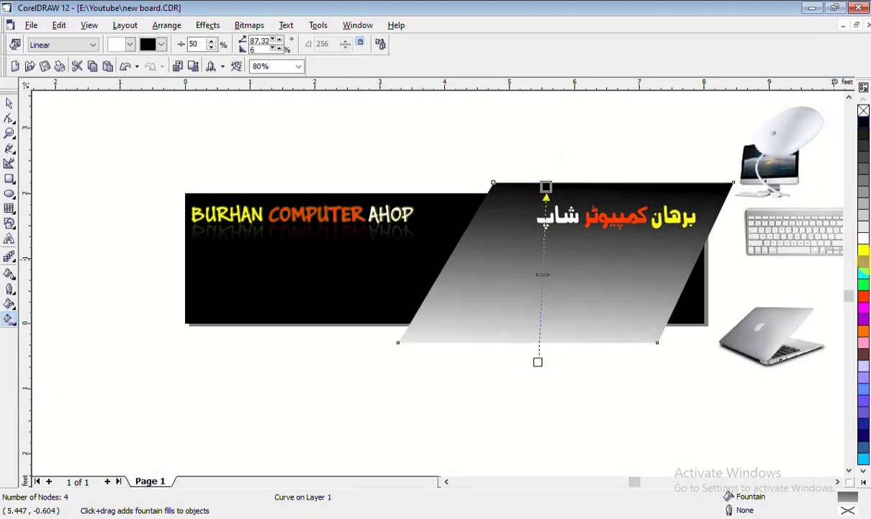
left_click(865, 265)
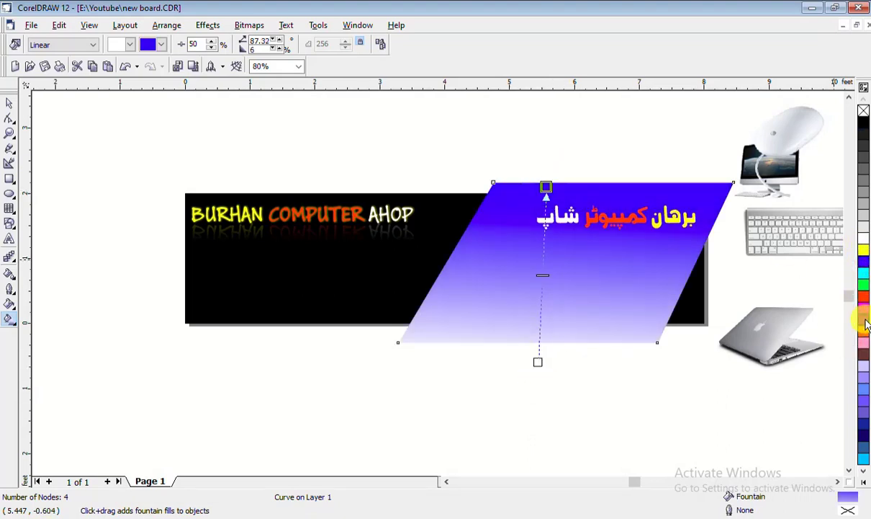
left_click(866, 317, "ctrl")
mouse_move(537, 360)
left_mouse_down()
mouse_move(541, 383)
mouse_move(542, 350)
mouse_move(535, 357)
left_mouse_up()
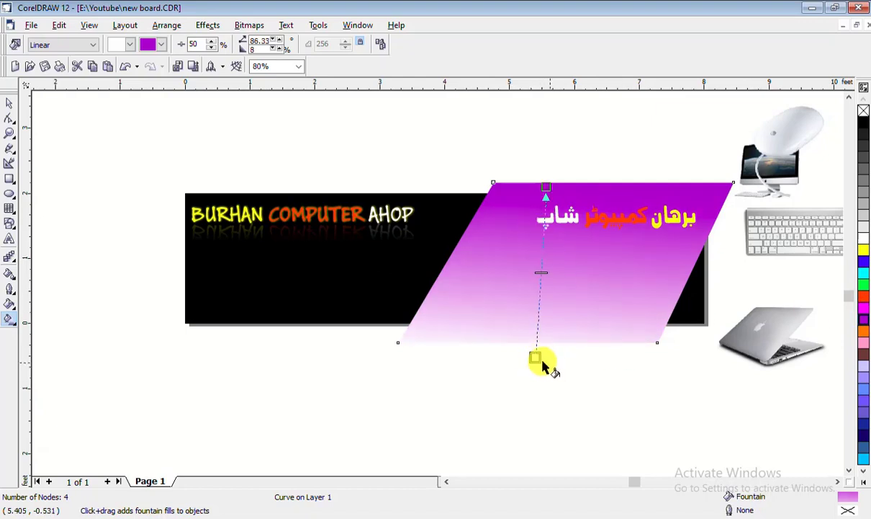
mouse_move(536, 358)
left_mouse_down()
mouse_move(539, 317)
mouse_move(537, 342)
left_mouse_up()
left_click_drag(547, 185, 554, 122)
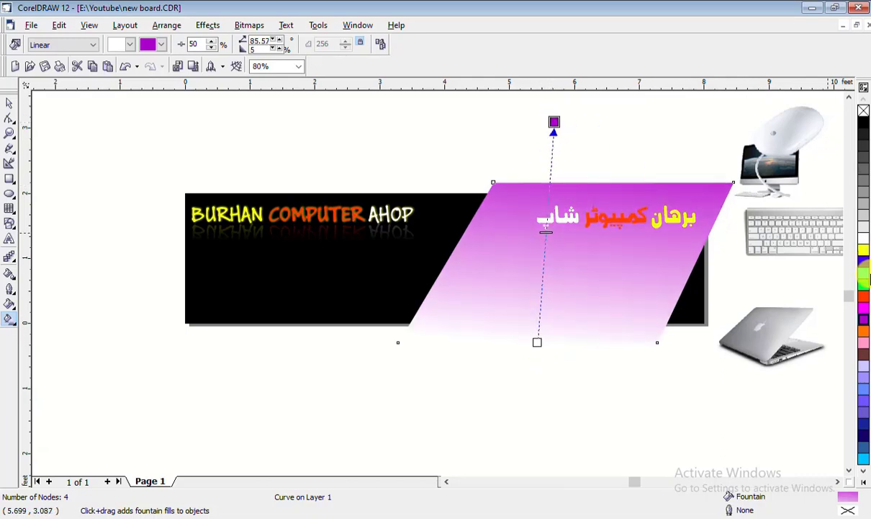
left_click(864, 315)
left_click(862, 322)
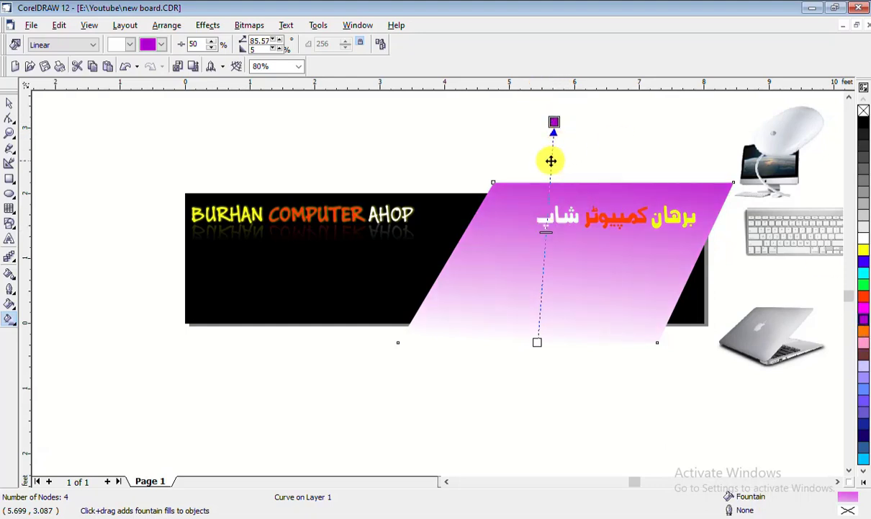
Add a black colour stop partway up the panel's gradient
double_click(551, 161)
left_click(864, 123)
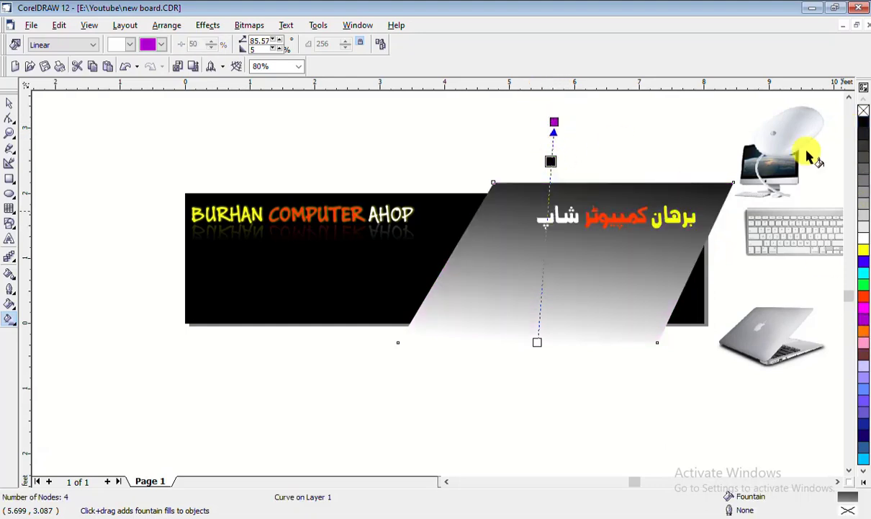
left_click_drag(551, 161, 548, 201)
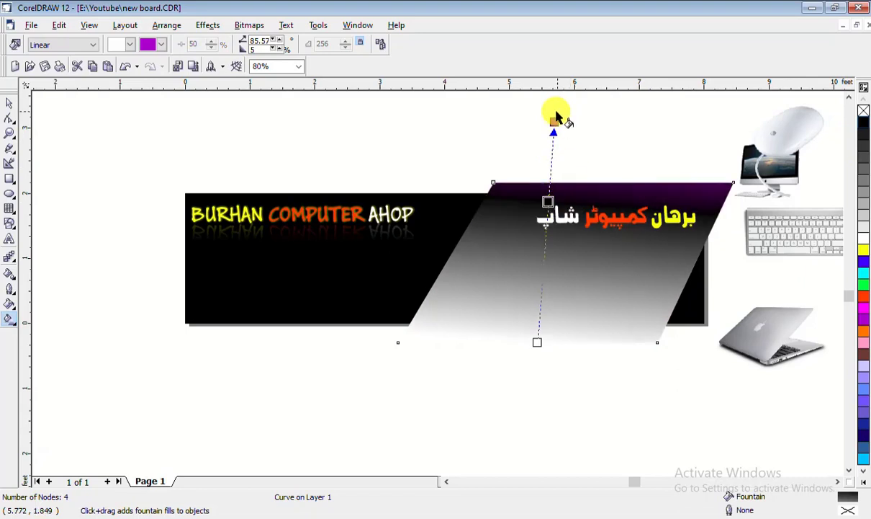
left_click_drag(553, 122, 561, 148)
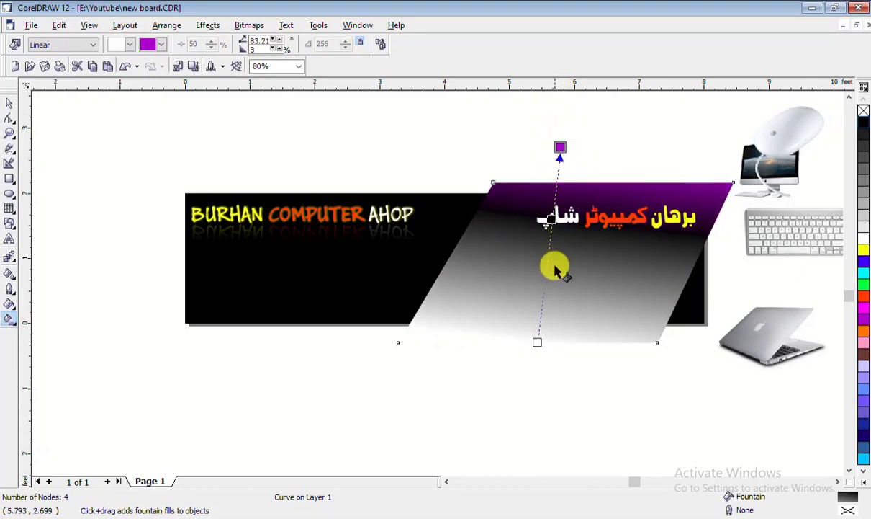
left_click_drag(551, 220, 551, 224)
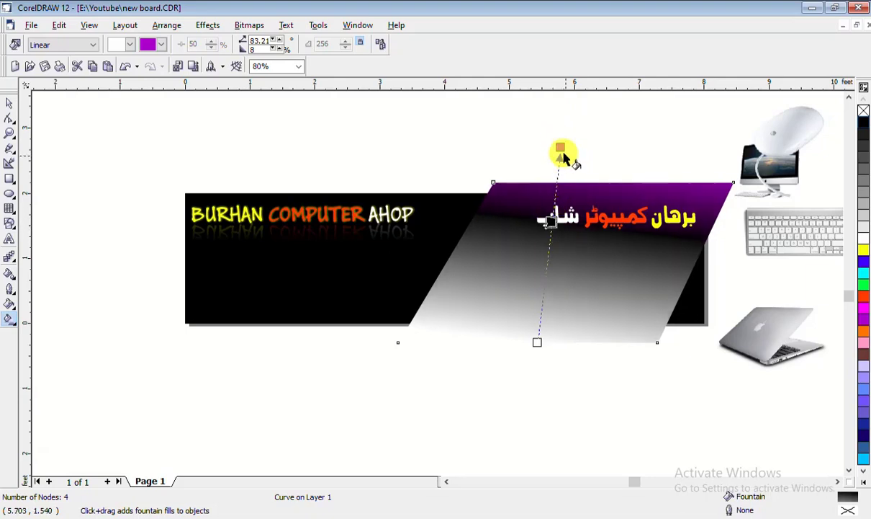
Delete the gradient panel, leaving a solid black background
left_click(9, 103)
right_click(574, 291)
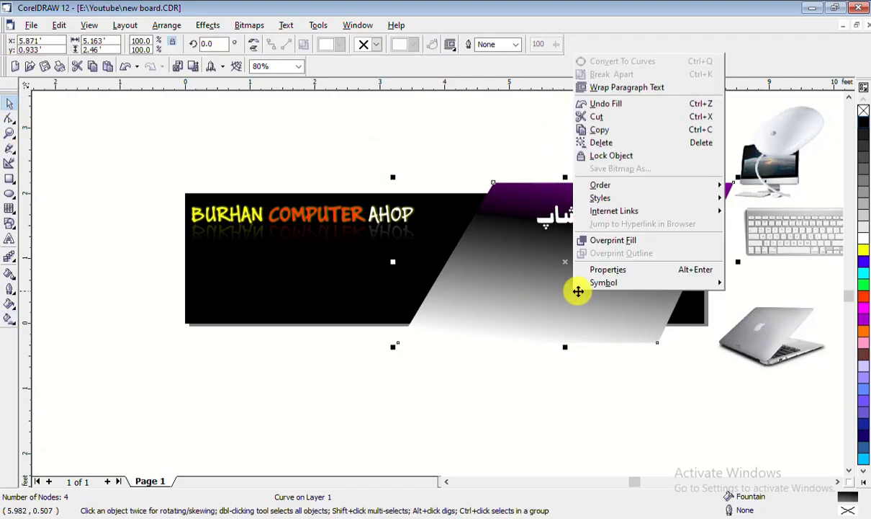
left_click(603, 140)
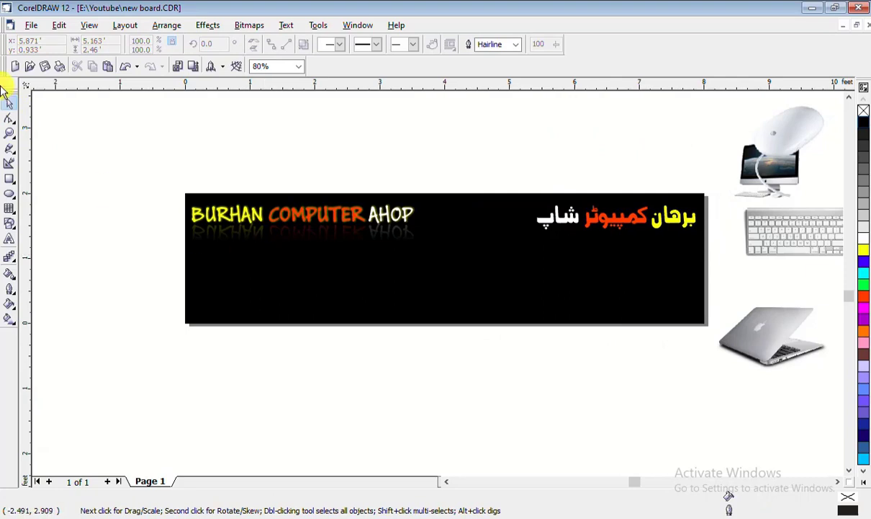
left_click(175, 140)
Enlarge the three-word Urdu title to about 112% and scale up the English title
left_click(635, 224)
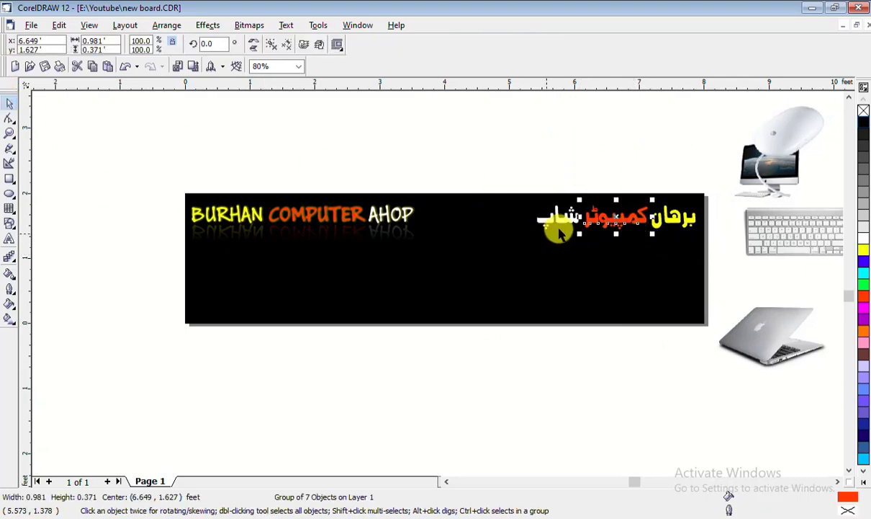
left_click(509, 163)
left_click_drag(497, 166, 710, 251)
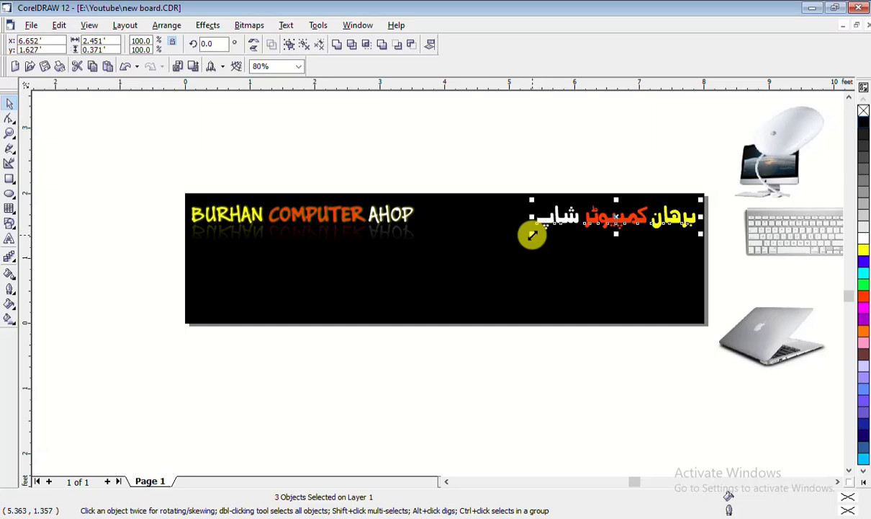
left_click_drag(533, 235, 510, 238)
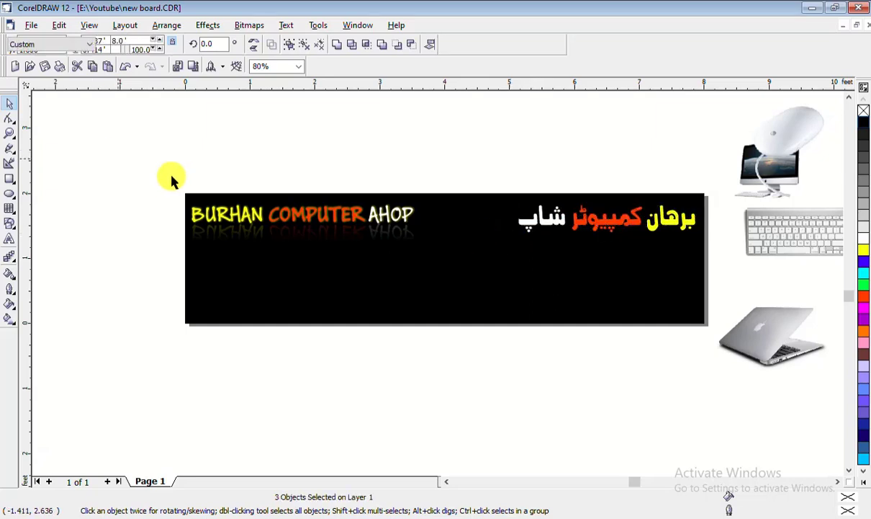
mouse_move(141, 162)
left_mouse_down()
mouse_move(380, 252)
mouse_move(440, 249)
left_mouse_up()
key("Escape")
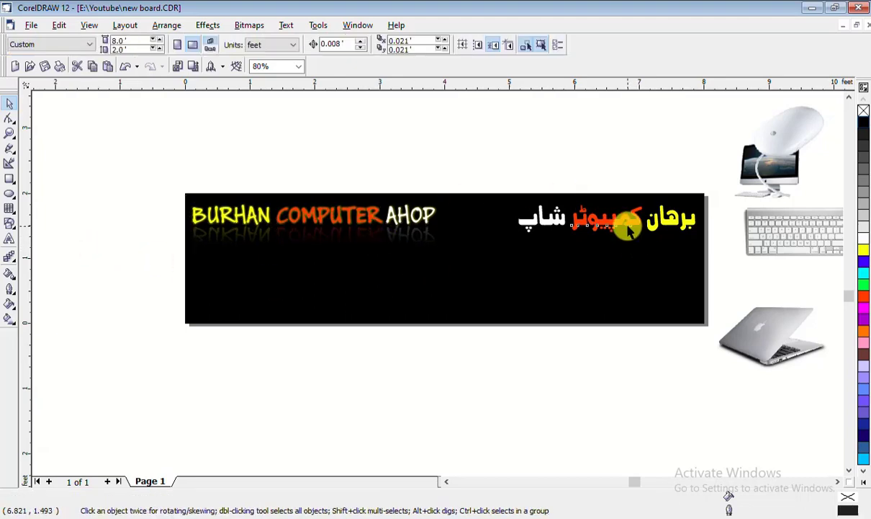
Mirror a copy of the Urdu title beneath it and group its three reflection words
left_click_drag(484, 166, 722, 254)
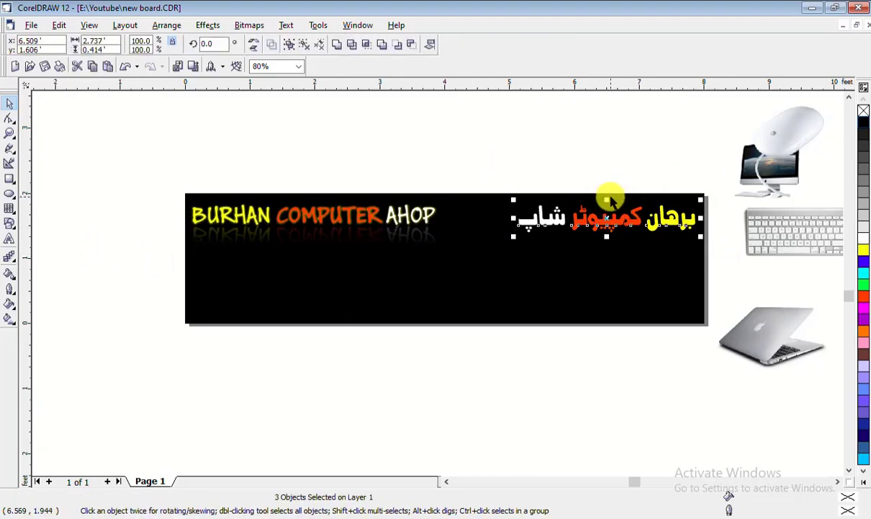
left_click_drag(608, 198, 608, 247)
left_click_drag(447, 340, 742, 196)
right_click(618, 245)
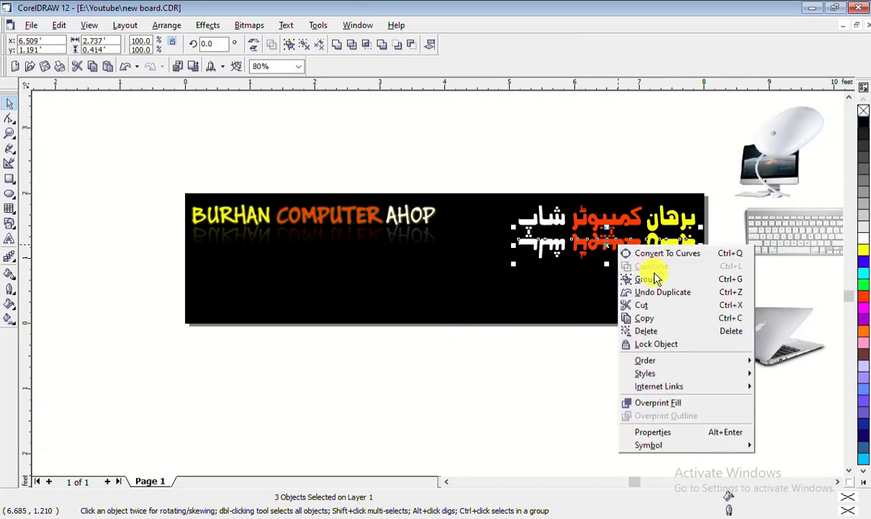
left_click(654, 278)
left_click(566, 348)
left_click(632, 248)
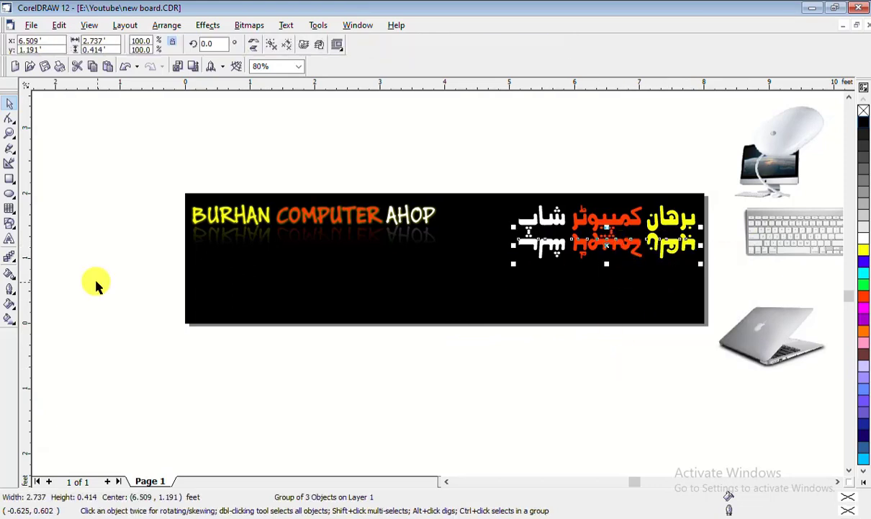
left_click(255, 240)
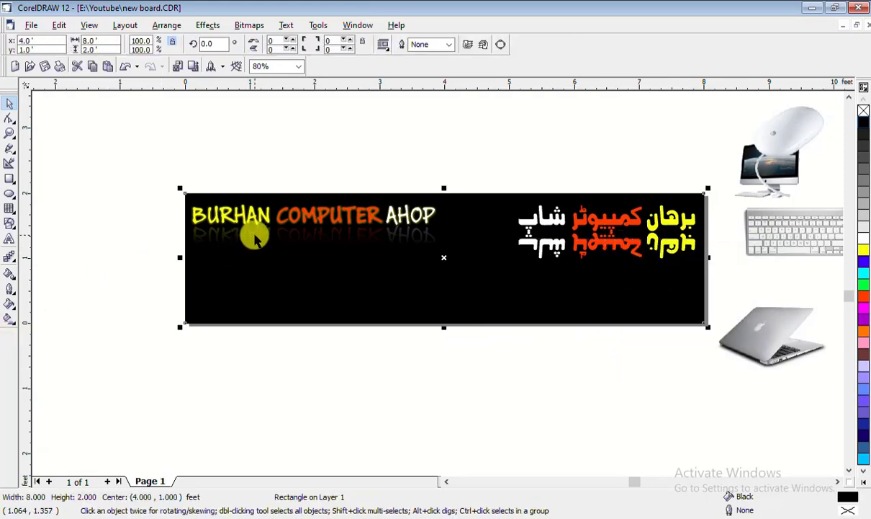
left_click(256, 233)
left_click(258, 234)
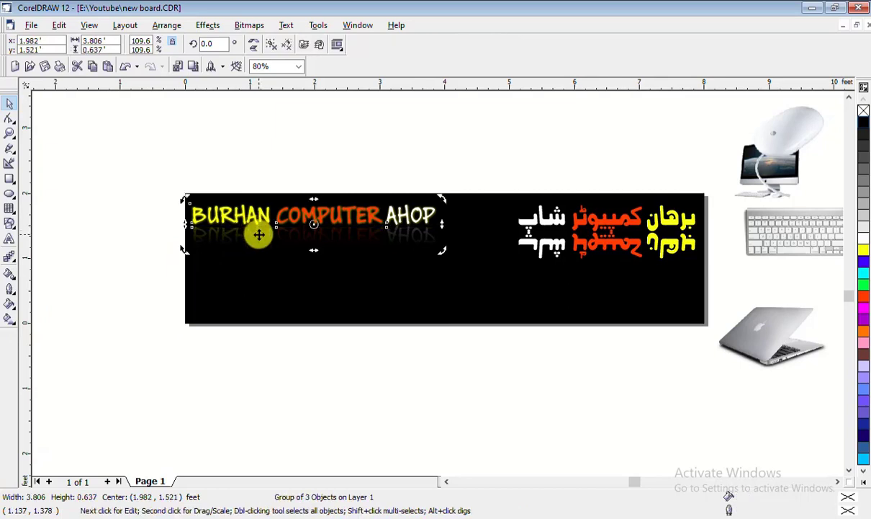
right_click(259, 235)
left_click(272, 245)
left_click(249, 238)
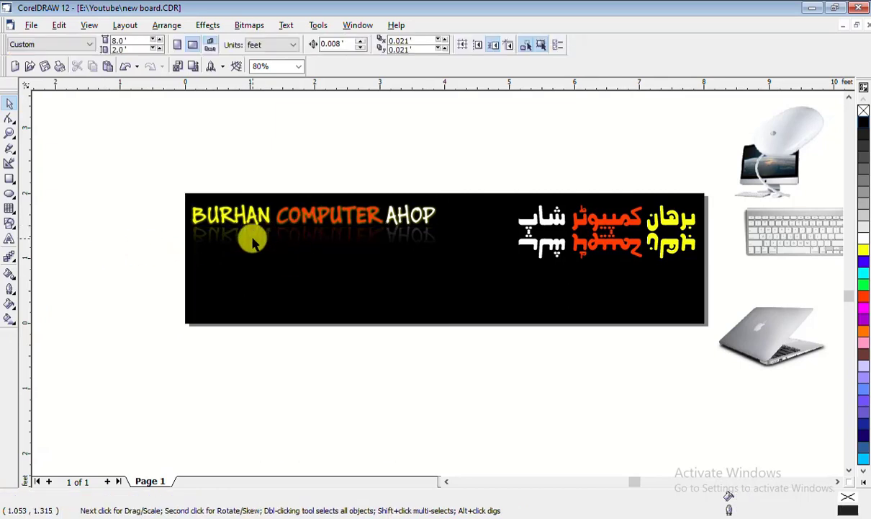
left_click(265, 235)
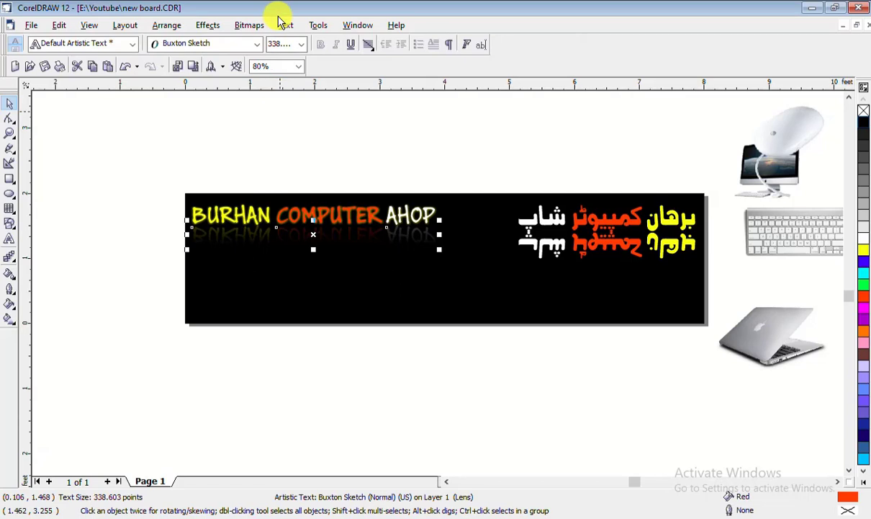
left_click(599, 233)
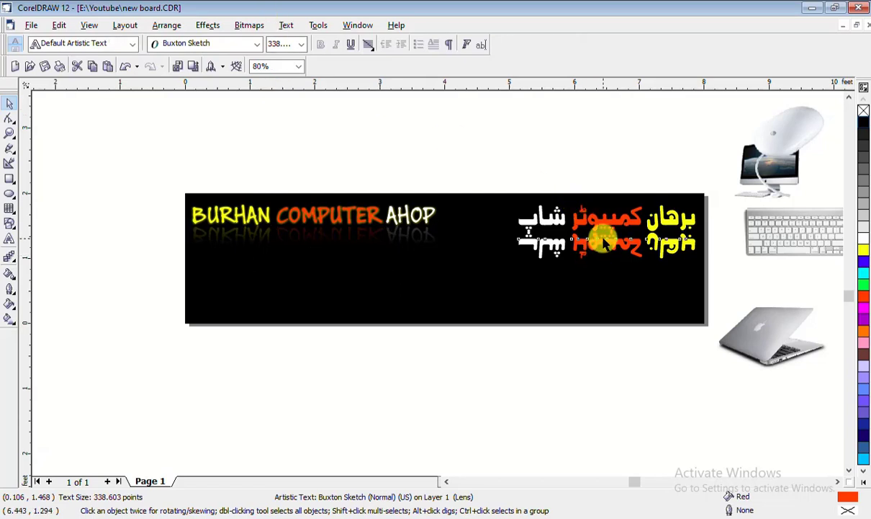
left_click(16, 261)
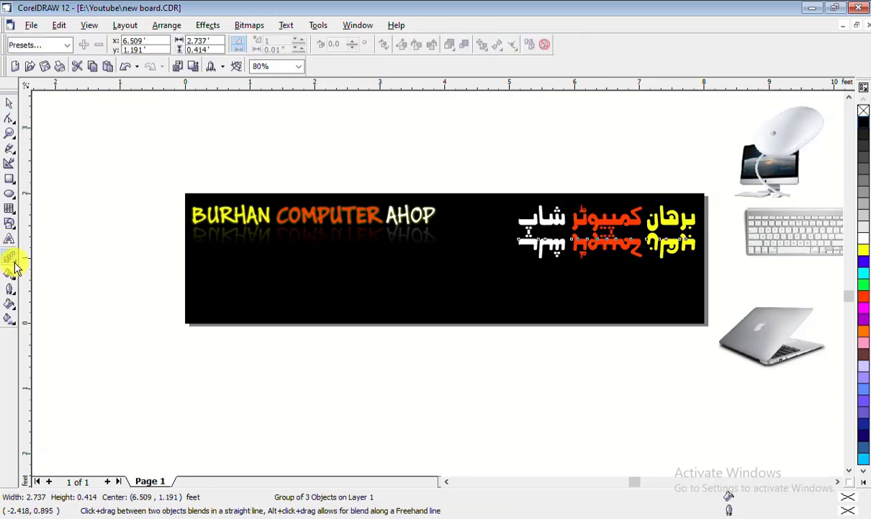
left_click(16, 265)
left_click(125, 265)
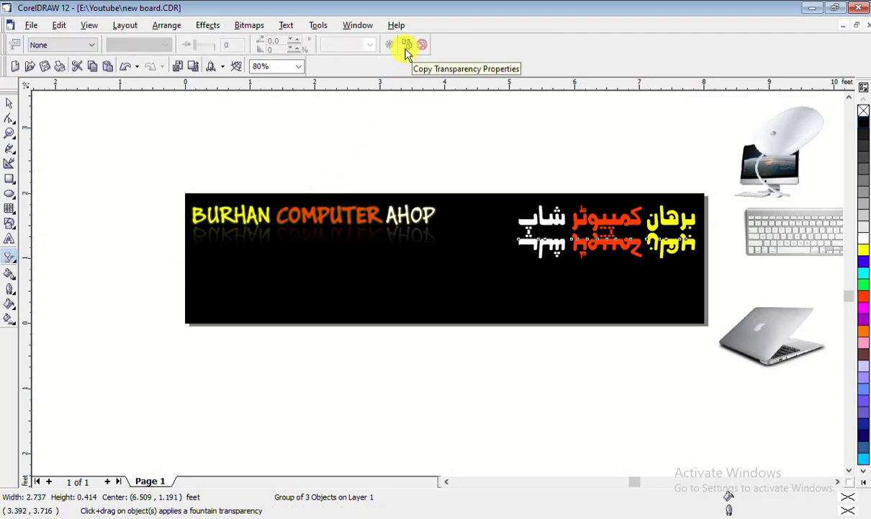
left_click(406, 46)
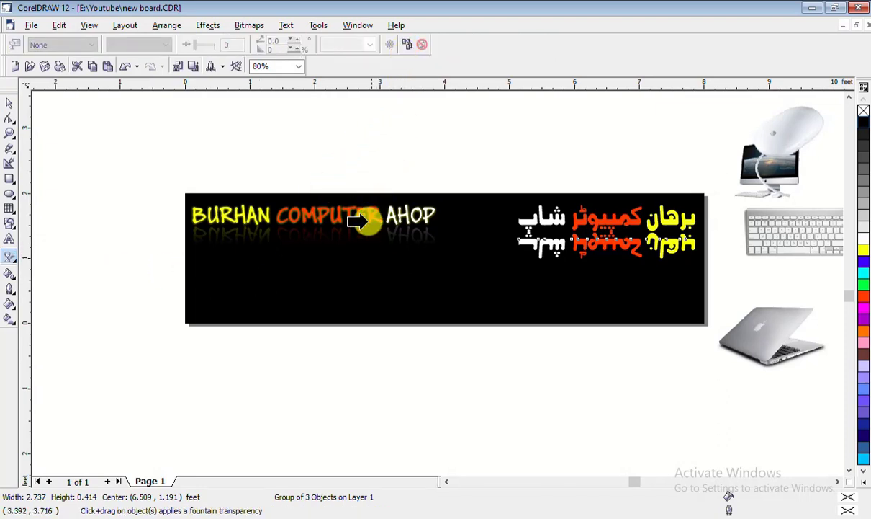
left_click(364, 234)
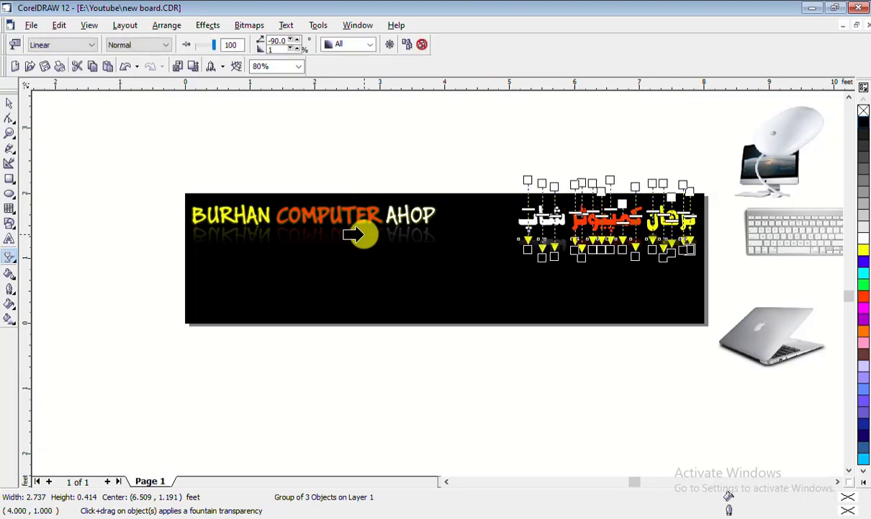
left_click(9, 103)
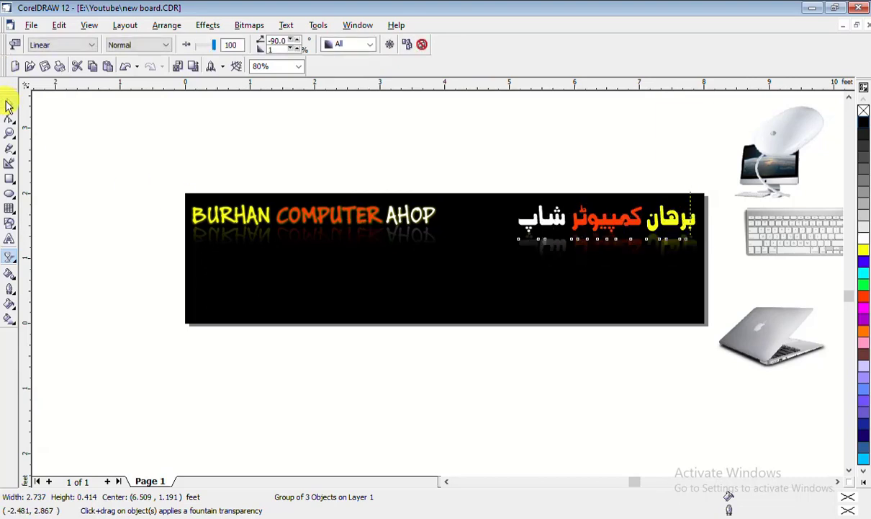
left_click(637, 351)
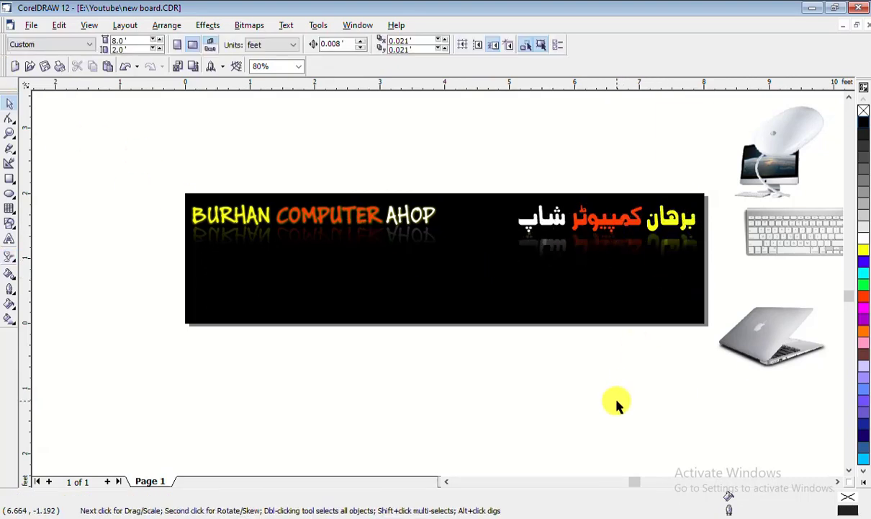
left_click(624, 245)
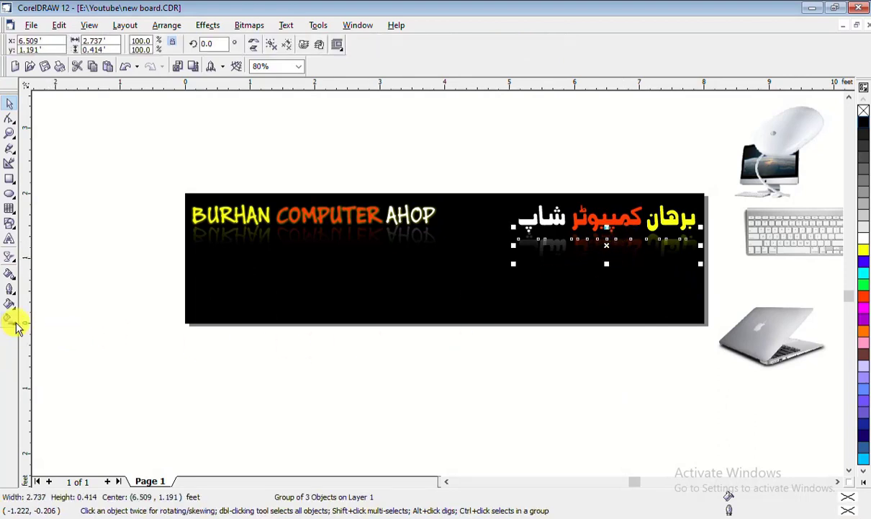
left_click(9, 259)
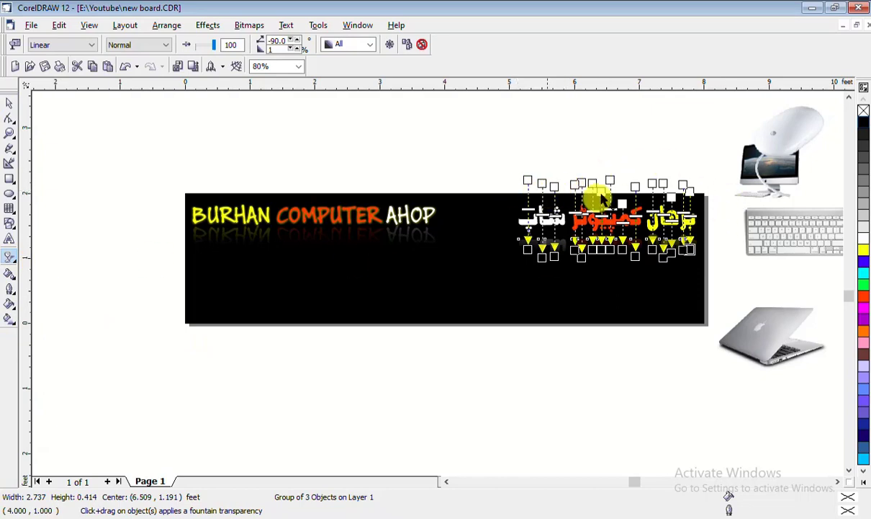
left_click(10, 103)
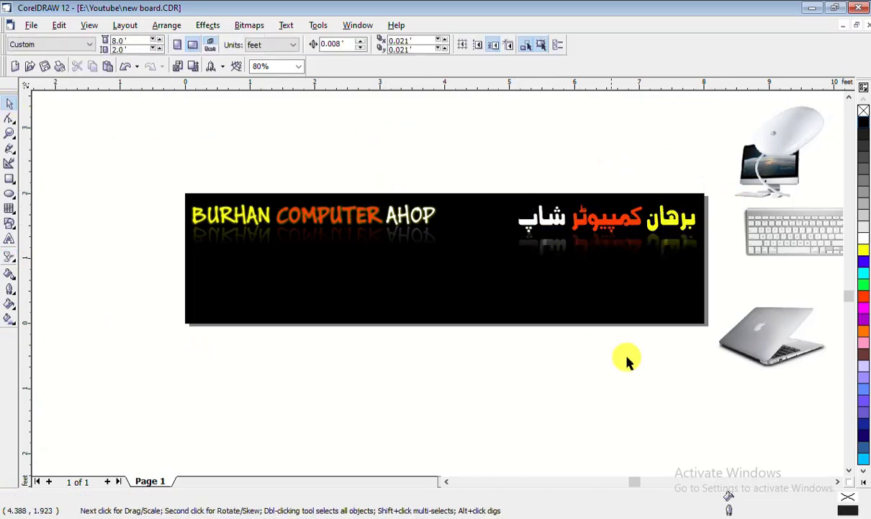
left_click(648, 261)
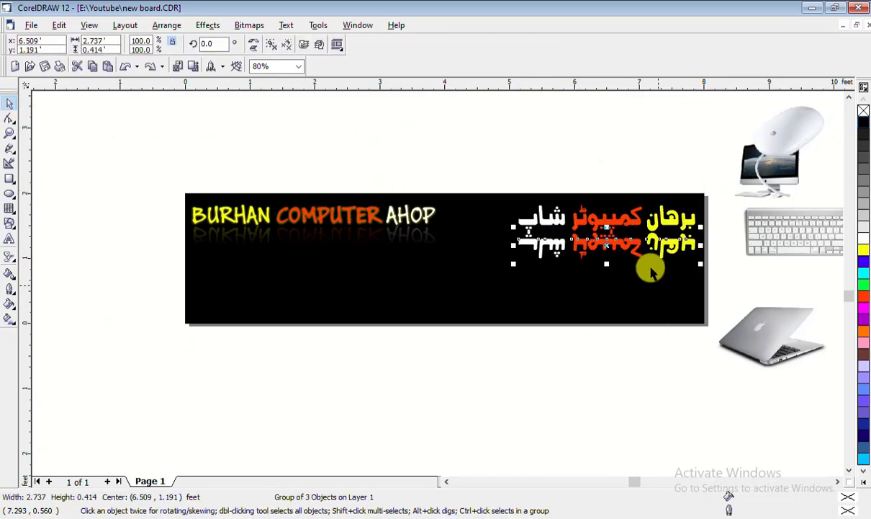
left_click(9, 260)
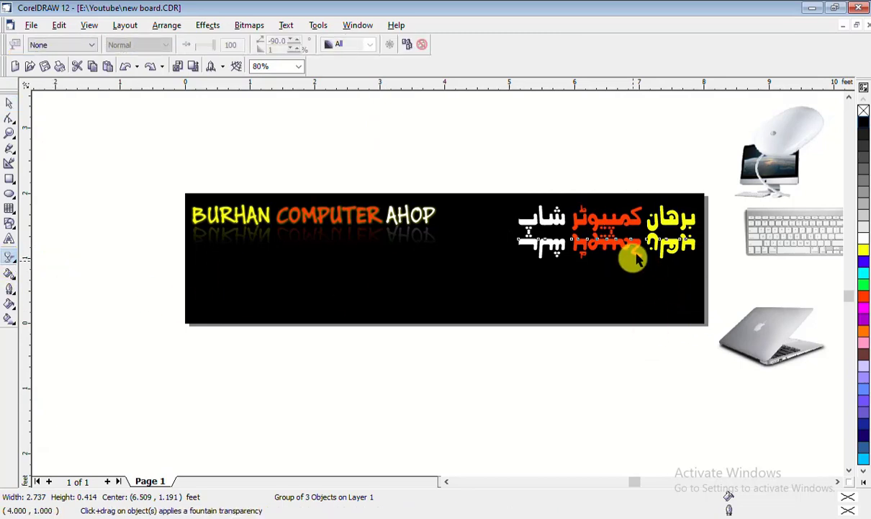
Apply a vertical linear transparency to the Urdu reflection, raising its start and adjusting its end
left_click_drag(632, 258, 627, 205)
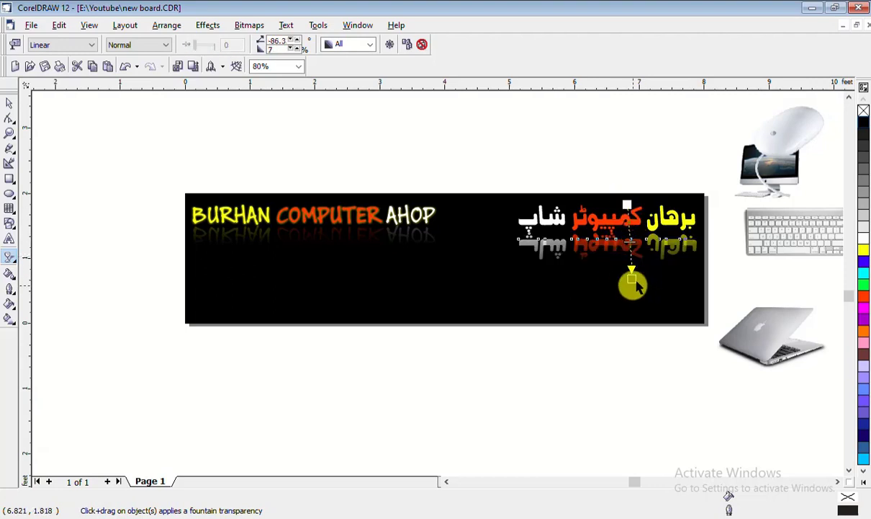
left_click_drag(630, 283, 628, 252)
mouse_move(628, 204)
left_mouse_down()
mouse_move(628, 183)
mouse_move(627, 192)
left_mouse_up()
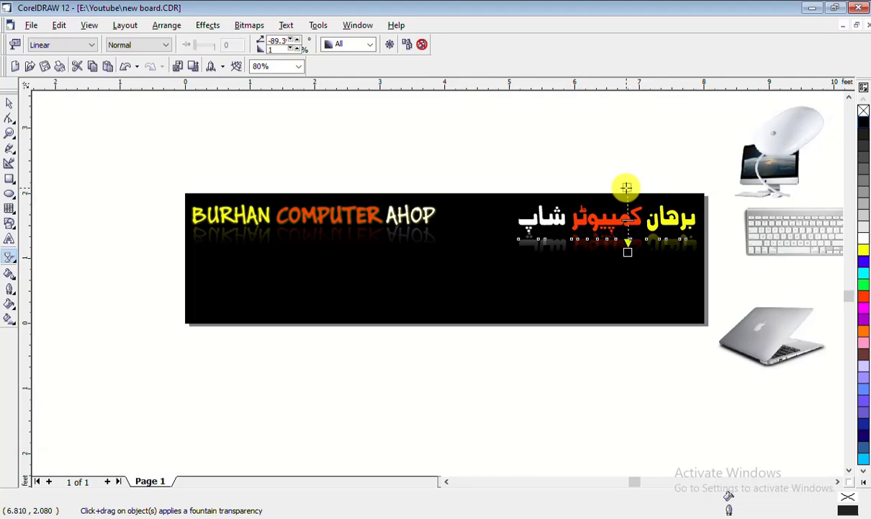
left_click(9, 103)
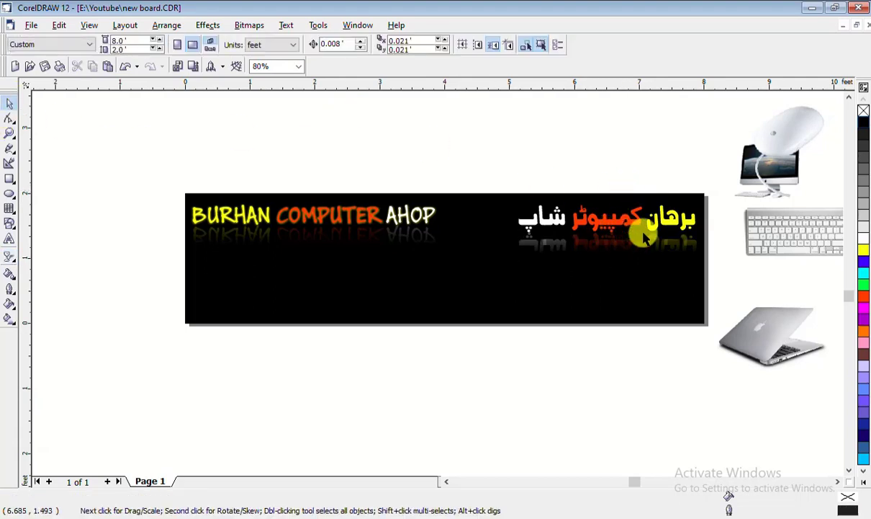
left_click(633, 243)
left_click(607, 367)
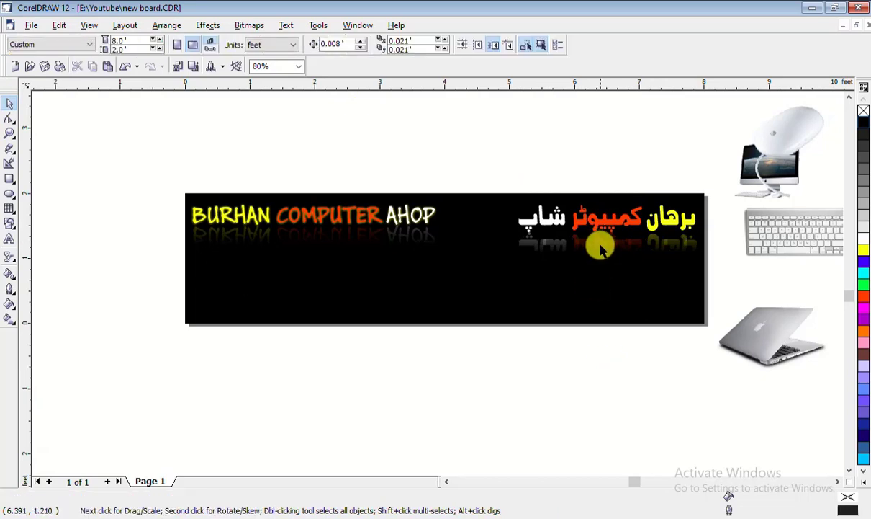
left_click(597, 252)
left_click(602, 357)
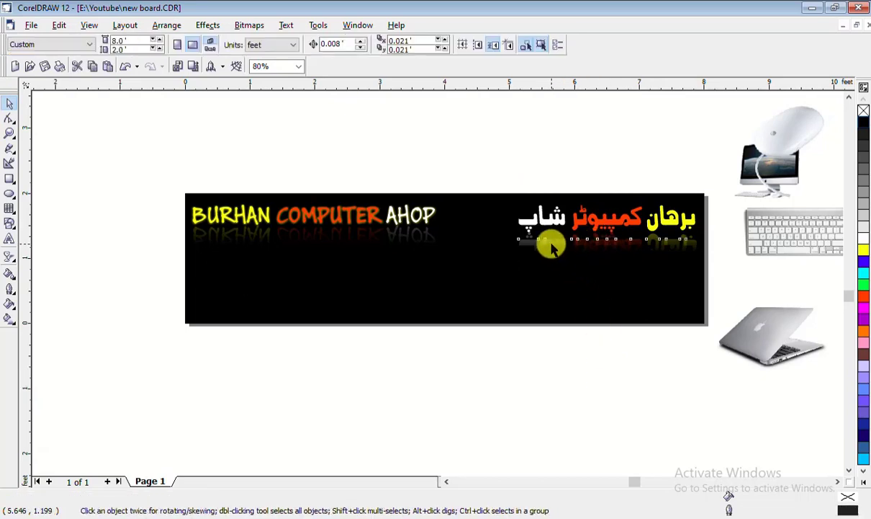
left_click(551, 245)
left_click(599, 360)
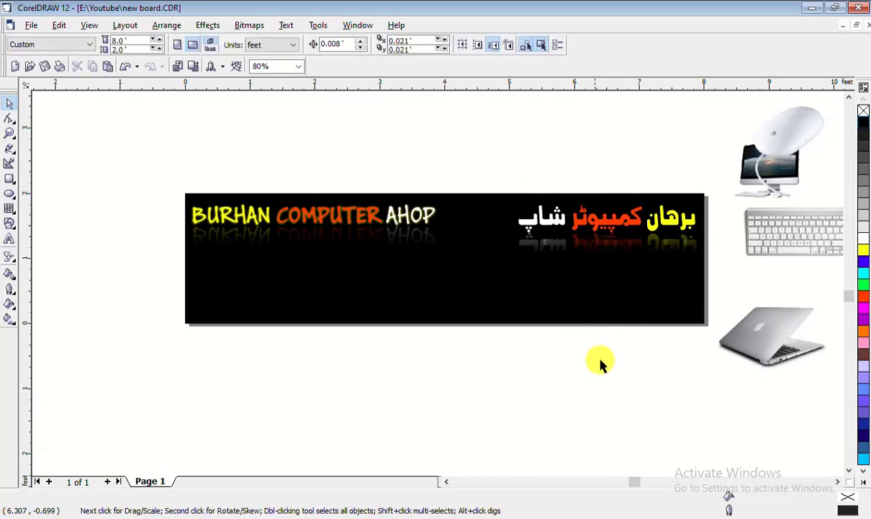
left_click(624, 249)
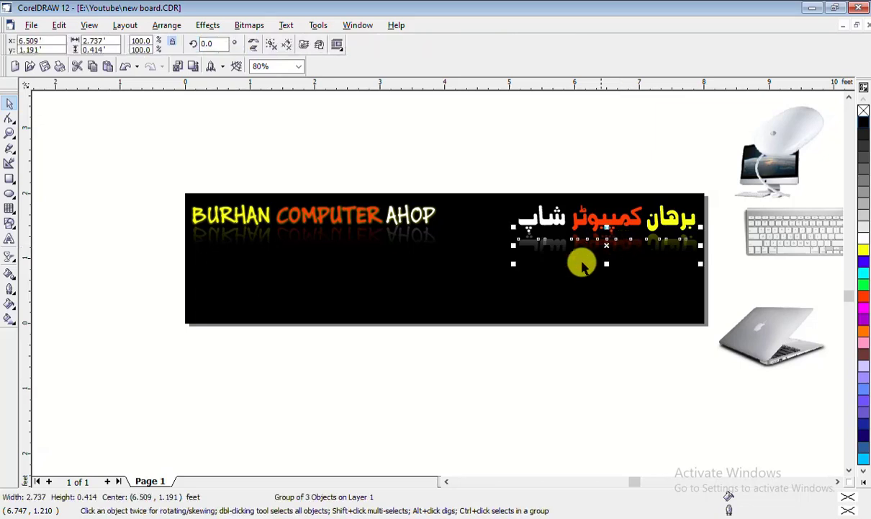
Redraw the Urdu reflection's vertical transparency fade and preview the result
left_click(10, 257)
left_click_drag(627, 252, 630, 97)
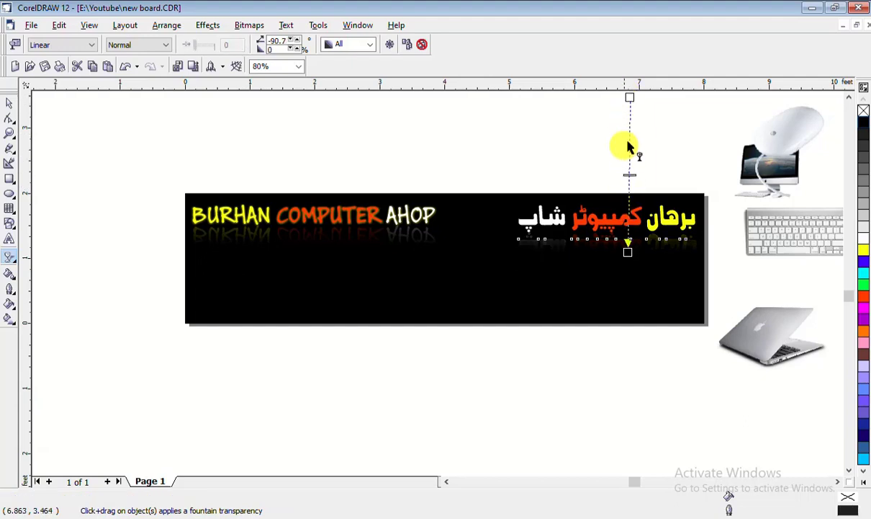
left_click(9, 103)
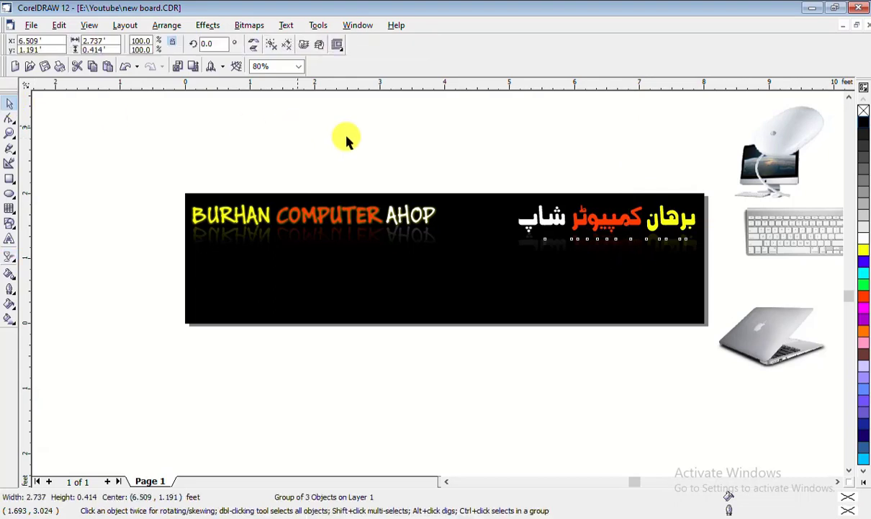
left_click(348, 140)
left_click(655, 241)
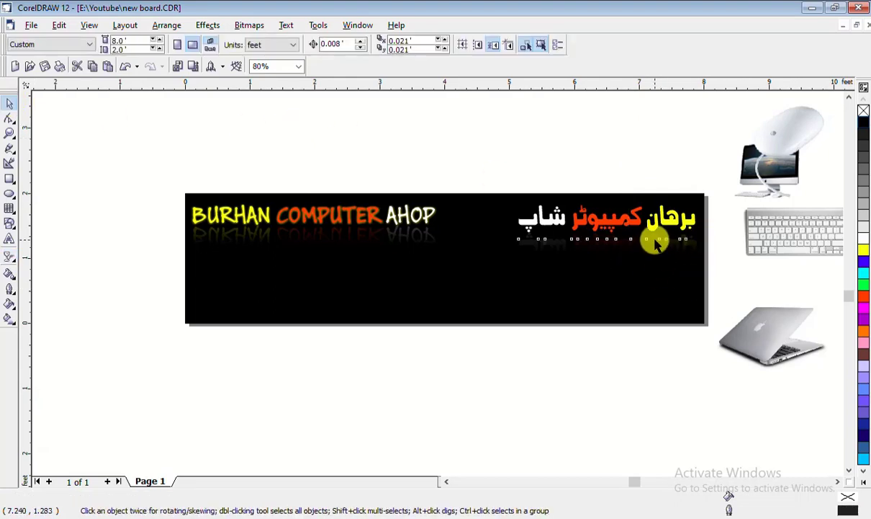
left_click(638, 416)
left_click(620, 256)
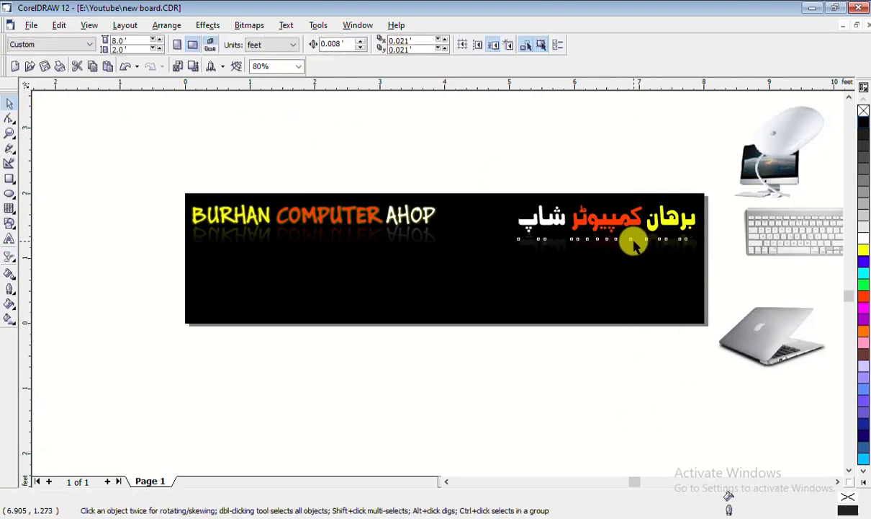
left_click(11, 260)
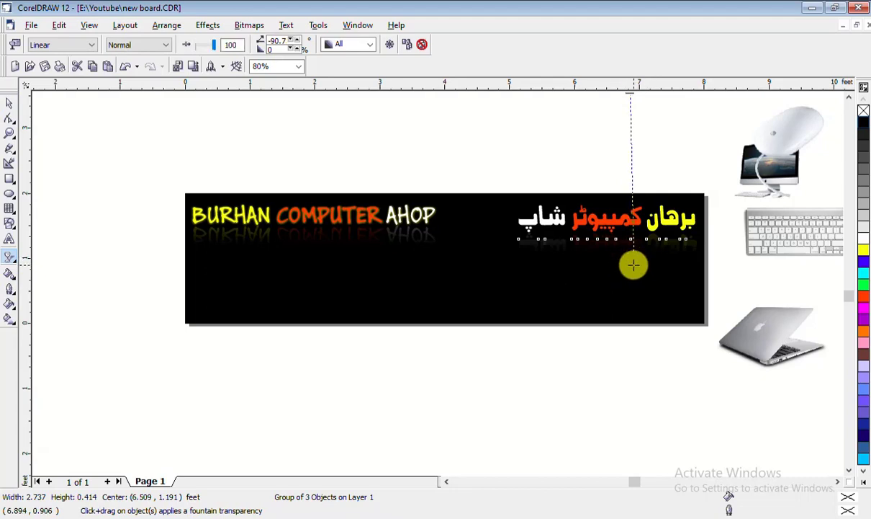
left_click_drag(633, 265, 633, 262)
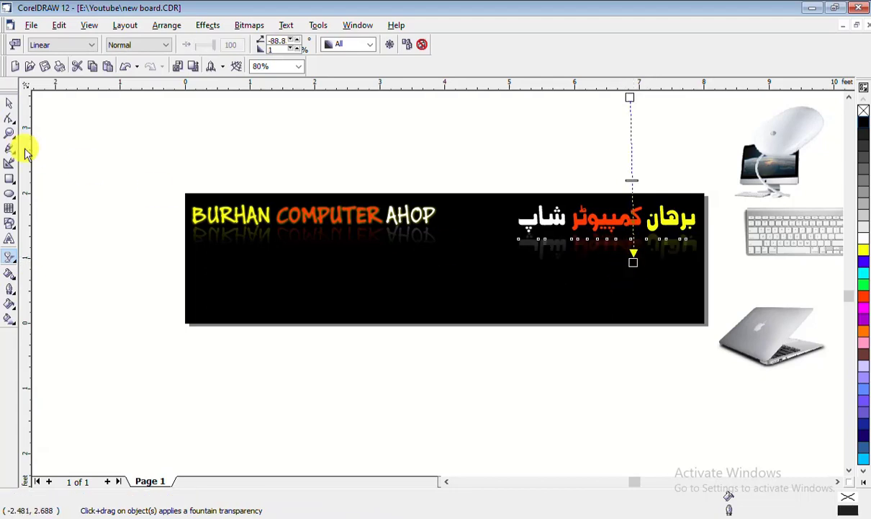
left_click(10, 103)
left_click(623, 245)
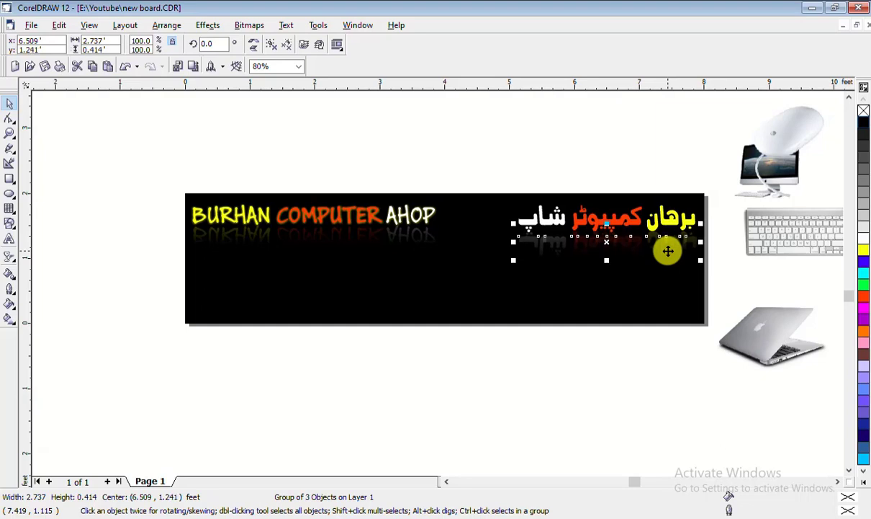
left_click(653, 397)
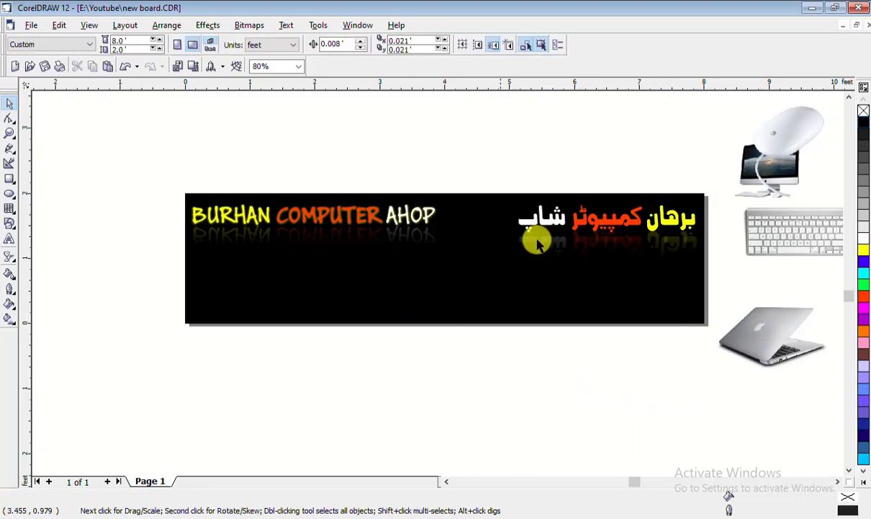
Group the English title's three words and align the Urdu title level with it
left_click_drag(77, 156, 474, 319)
key("ctrl+g")
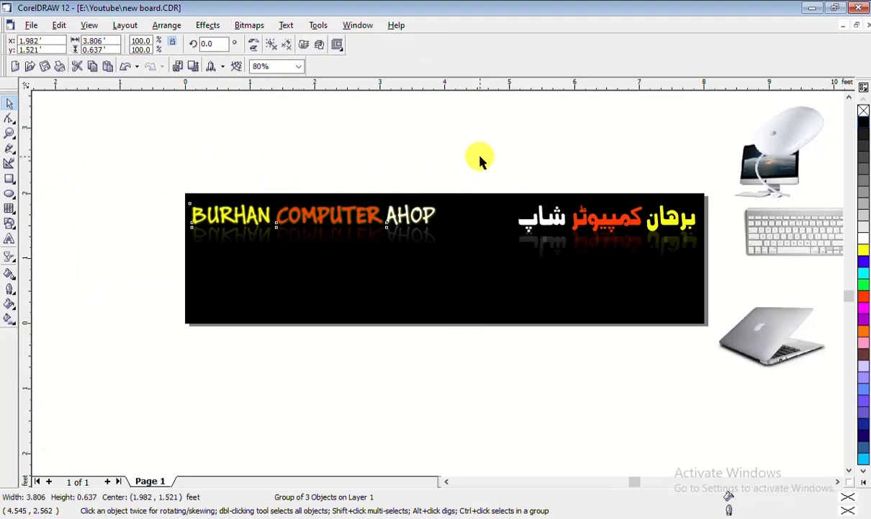
left_click_drag(446, 148, 720, 290)
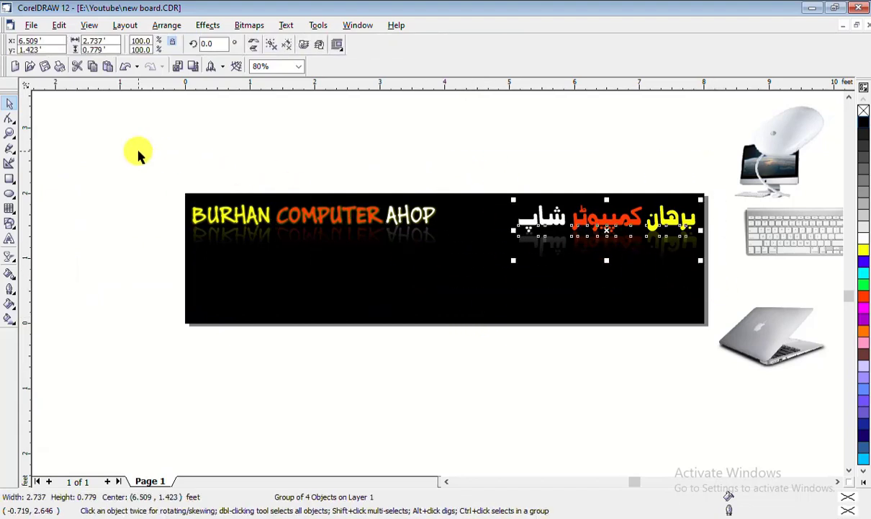
left_click_drag(138, 150, 710, 305)
key("e")
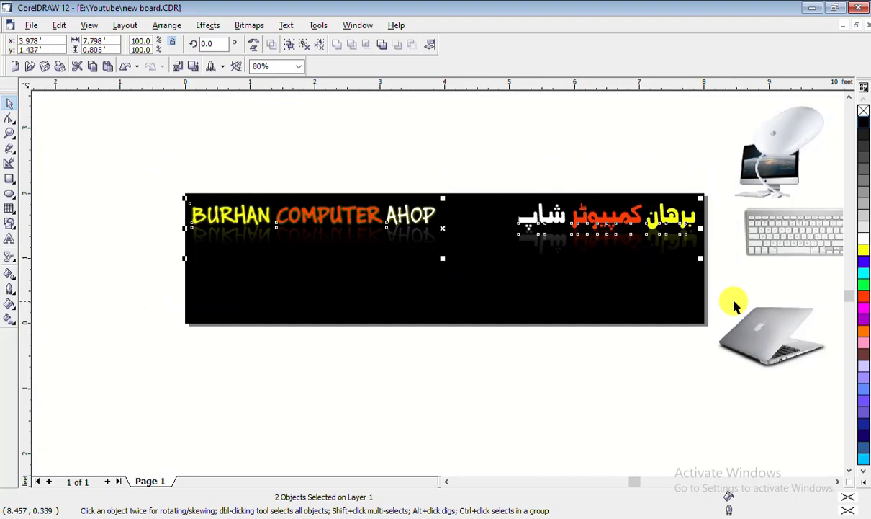
left_click(117, 165)
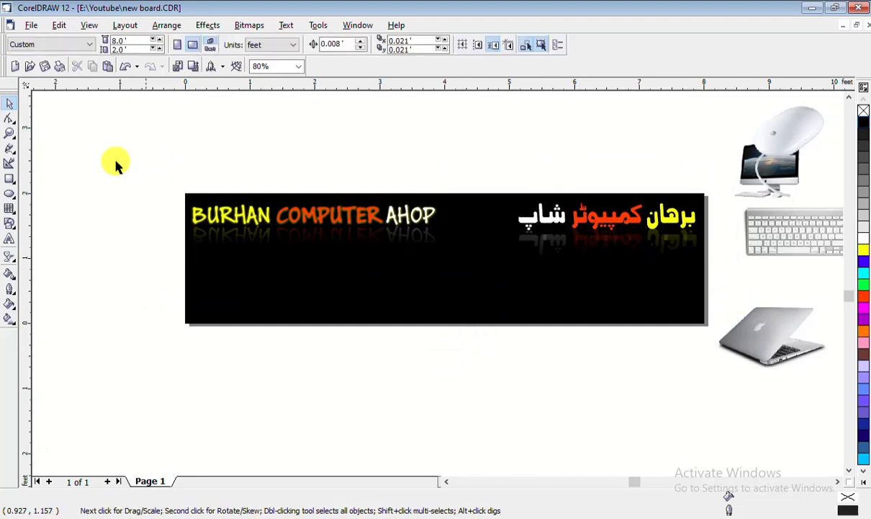
left_click_drag(125, 148, 754, 288)
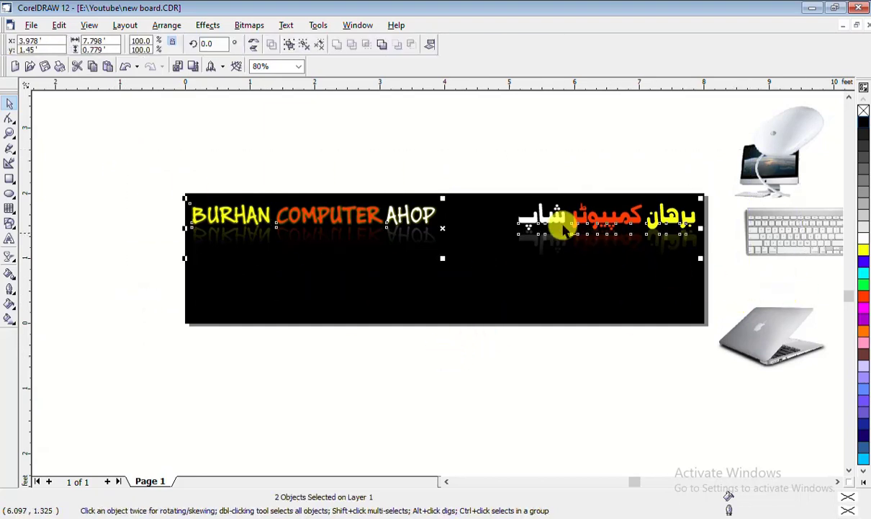
left_click(514, 384)
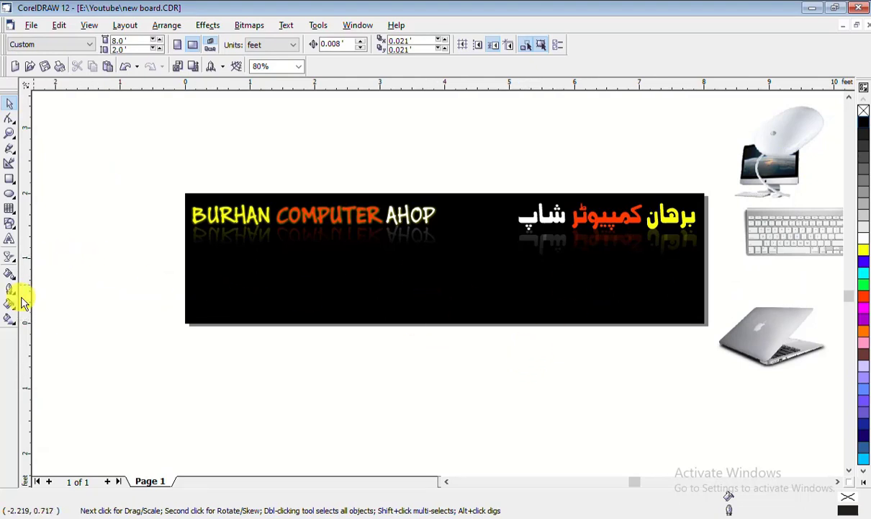
Select the iMac picture after briefly picking the Interactive Fill tool
left_click(10, 319)
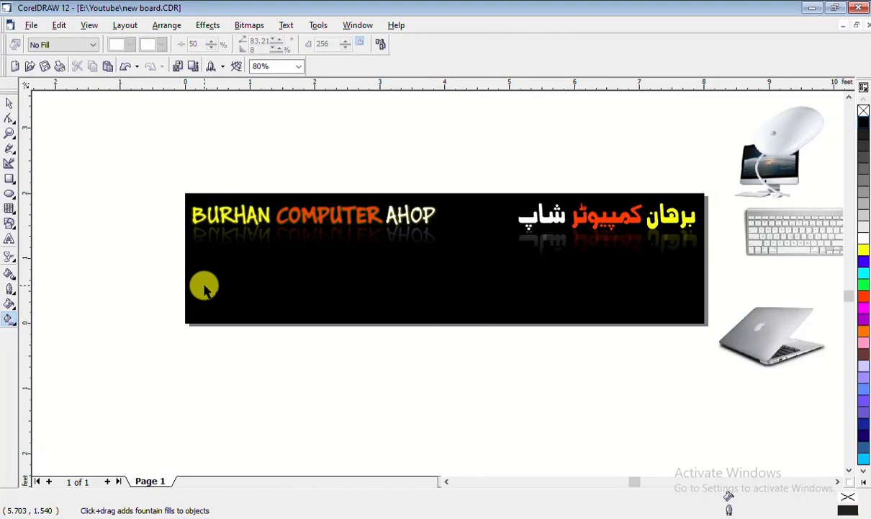
left_click(9, 103)
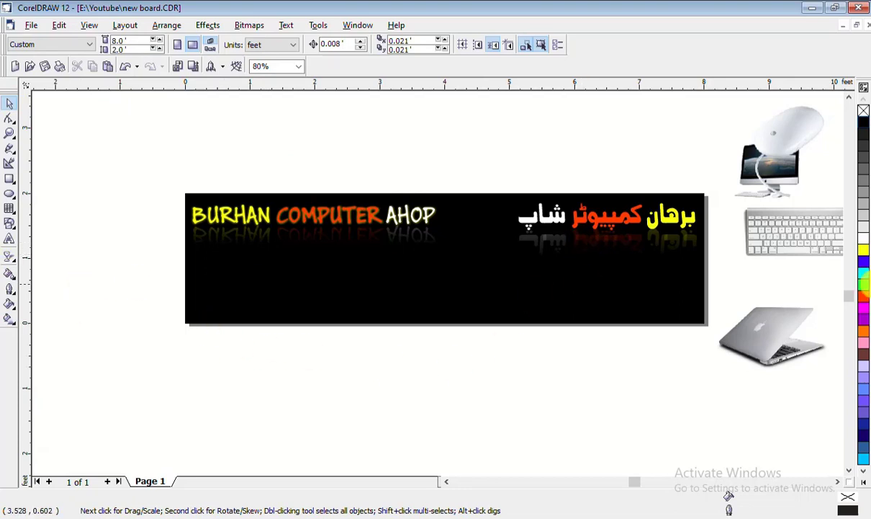
left_click(775, 162)
Try the scaled laptop picture in the banner's lower left, then move it back off the banner
left_click(808, 241)
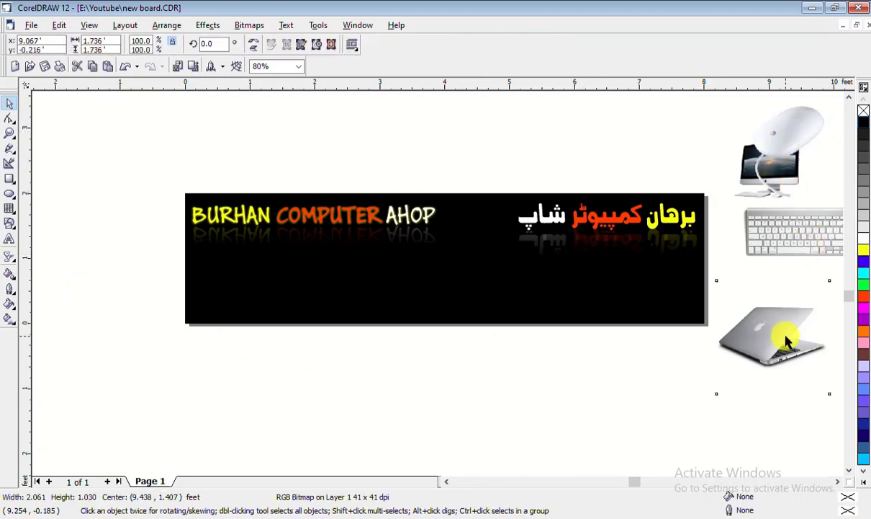
left_click(777, 339)
left_click_drag(777, 339, 360, 374)
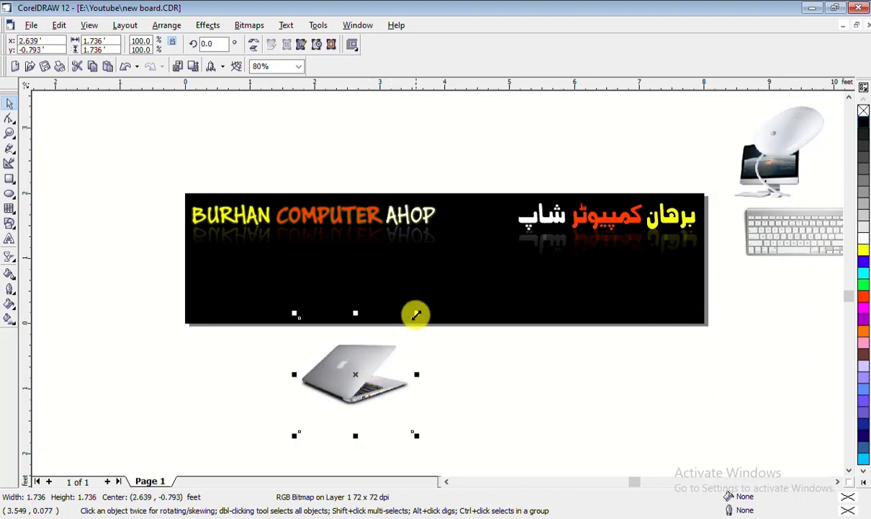
left_click_drag(414, 314, 392, 337)
left_click_drag(346, 385, 238, 276)
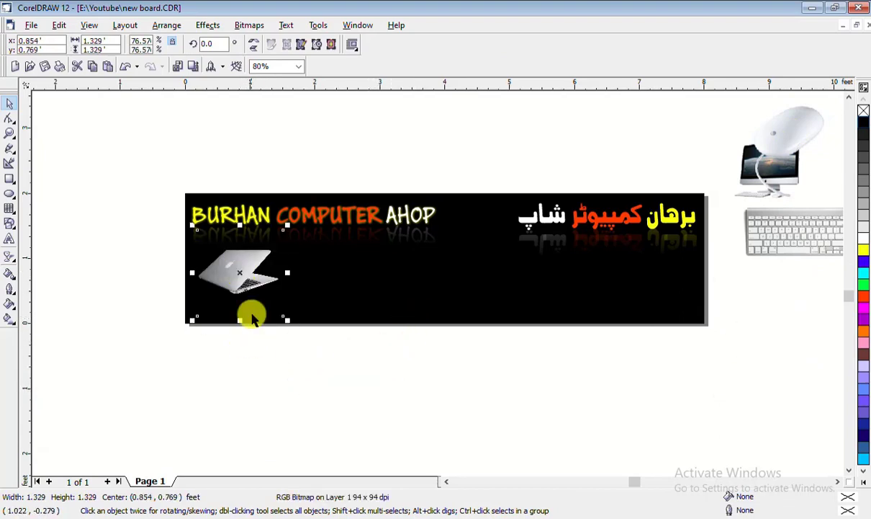
left_click_drag(290, 224, 306, 214)
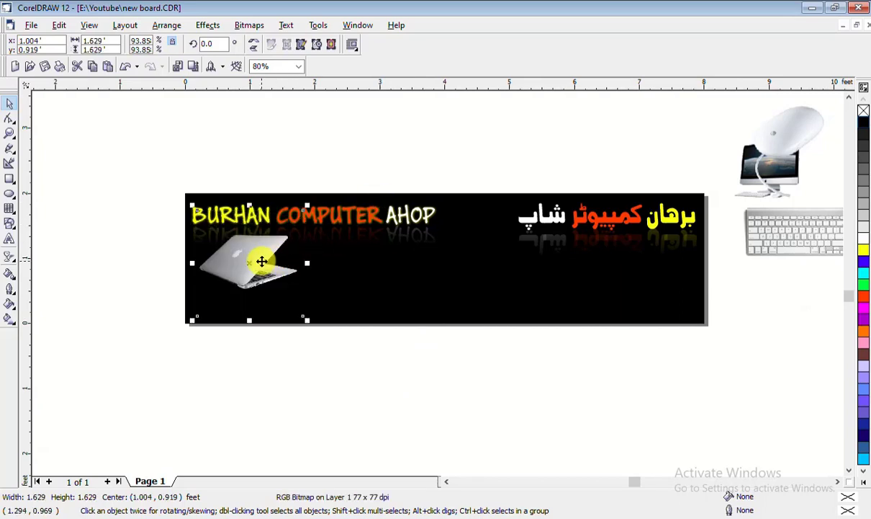
mouse_move(262, 258)
left_mouse_down()
mouse_move(263, 282)
mouse_move(253, 280)
mouse_move(267, 277)
left_mouse_up()
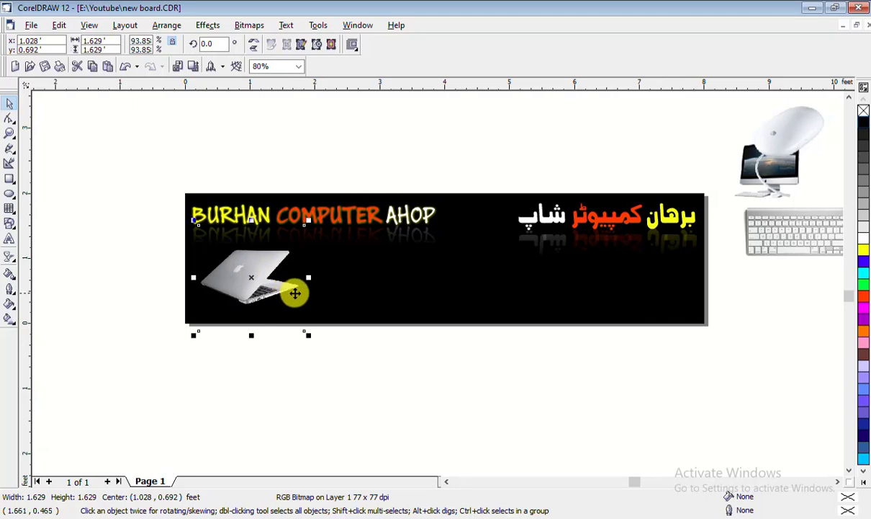
left_click_drag(267, 281, 787, 375)
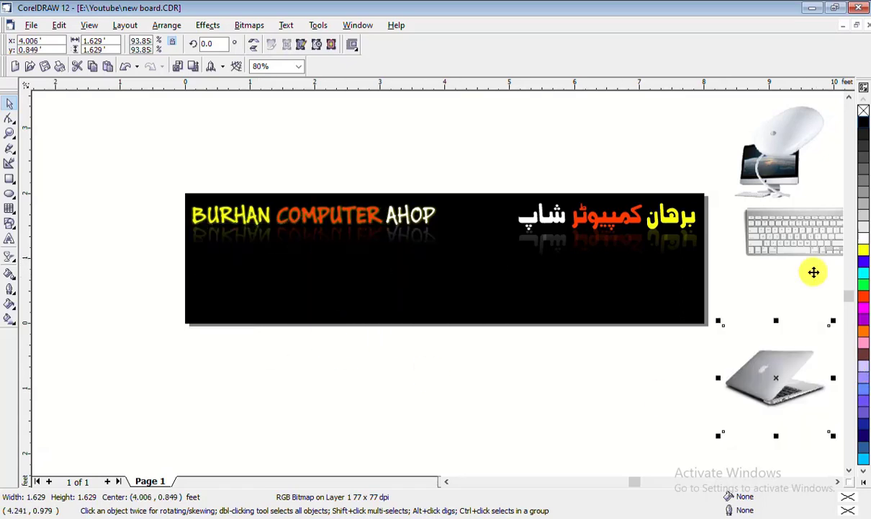
left_click_drag(754, 170, 459, 274)
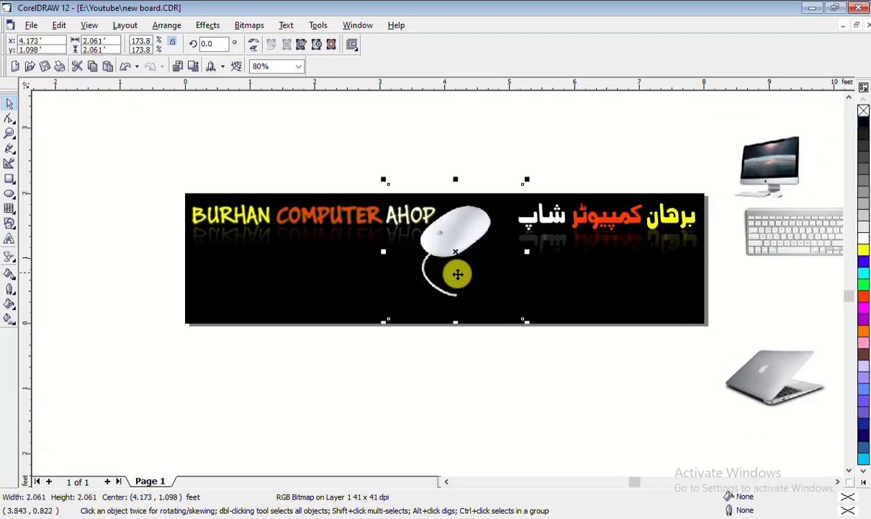
Set the mouse aside, then try the enlarged iMac centred on the banner before moving it off
left_click_drag(737, 408, 634, 393)
left_click_drag(784, 146, 410, 288)
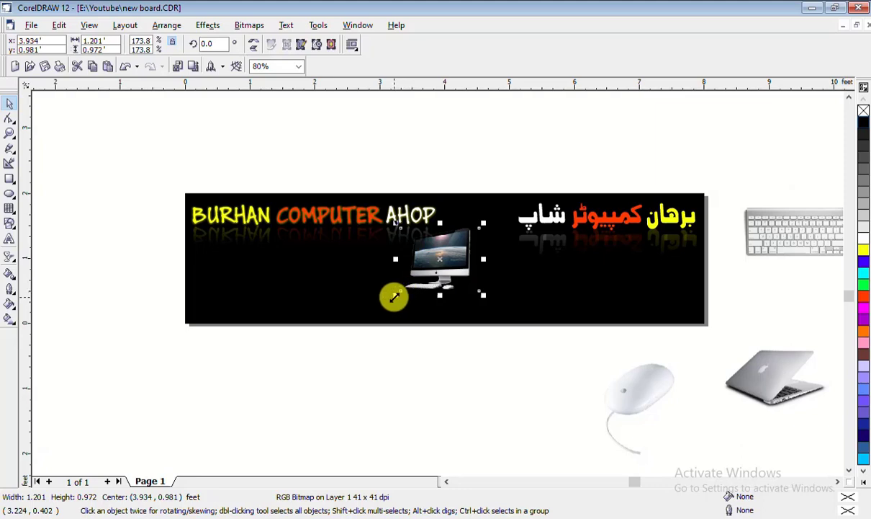
left_click_drag(395, 296, 364, 320)
mouse_move(444, 262)
left_mouse_down()
mouse_move(467, 255)
mouse_move(448, 261)
left_mouse_up()
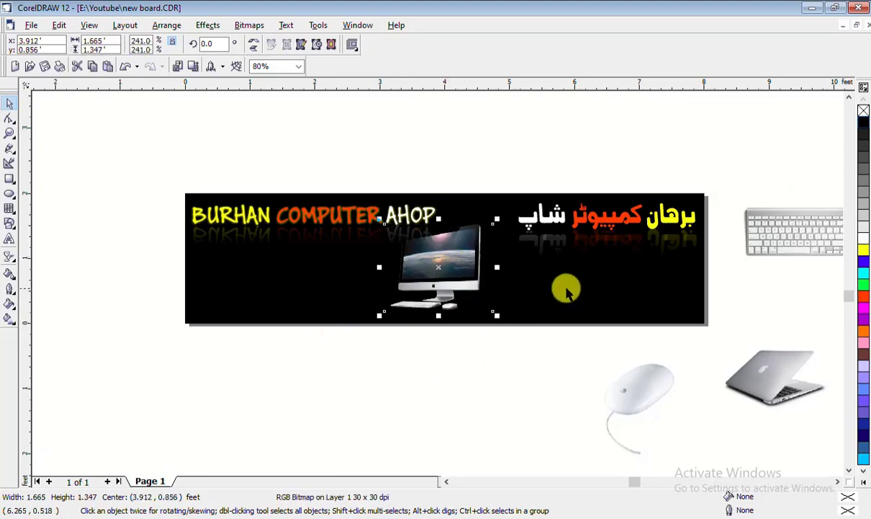
key("p")
key("Escape")
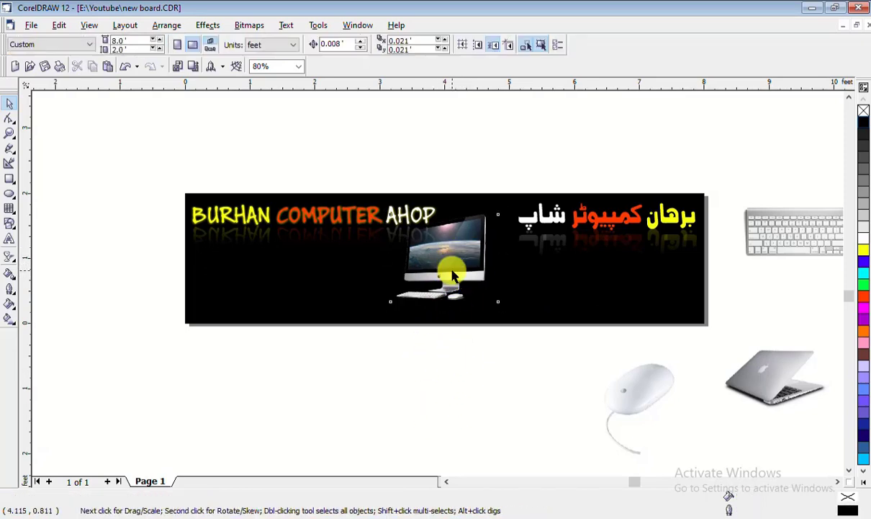
left_click_drag(444, 258, 772, 155)
left_click(356, 380)
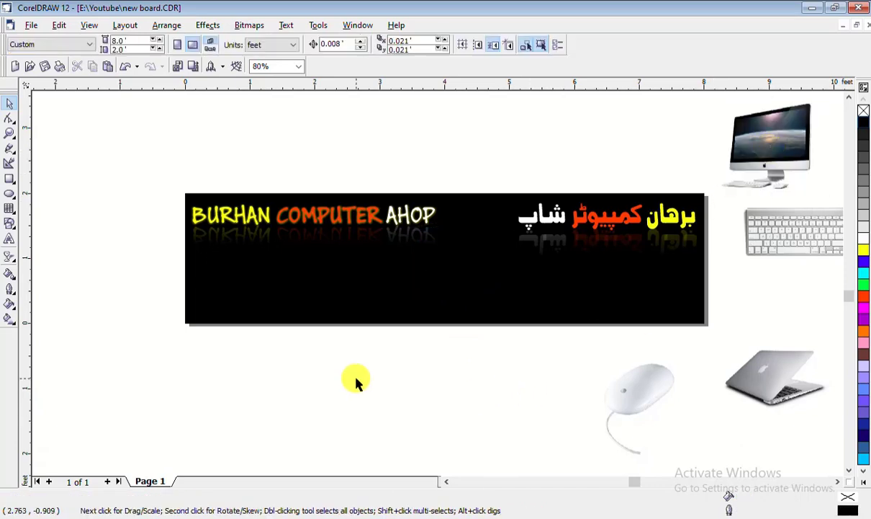
Draw a circle, shrink it under the English title, and fill it yellow
left_click(8, 193)
left_click_drag(292, 350, 388, 445)
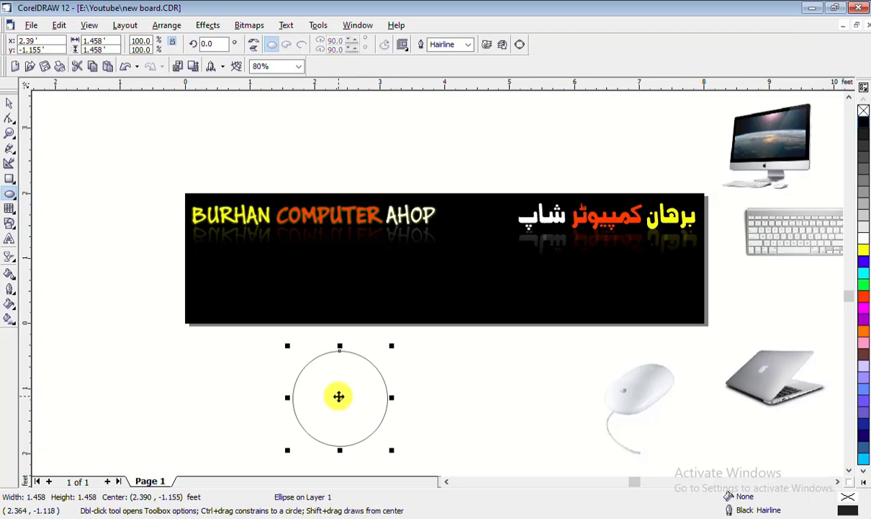
left_click_drag(340, 397, 257, 270)
left_click_drag(308, 322, 293, 308)
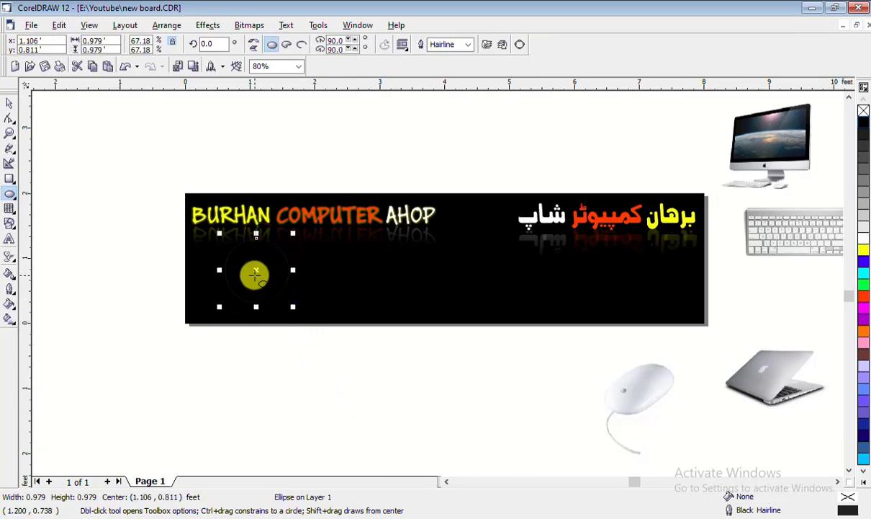
left_click_drag(256, 270, 323, 280)
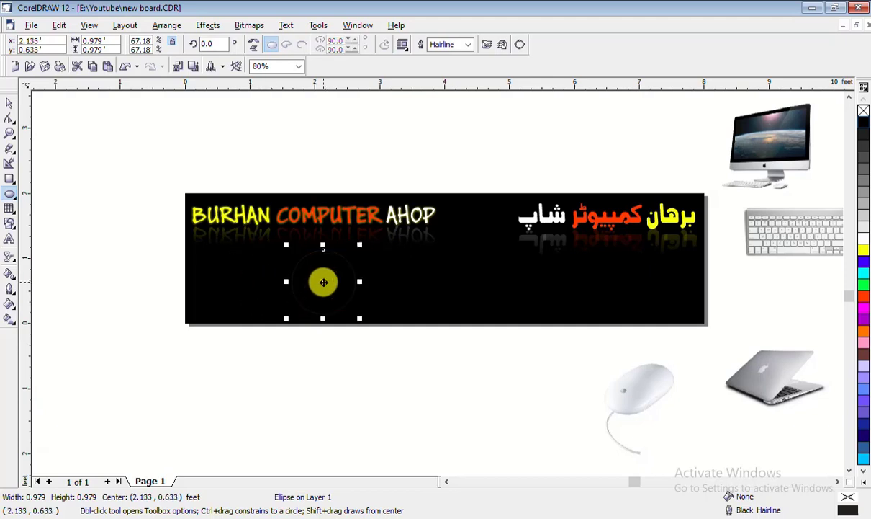
left_click(864, 242)
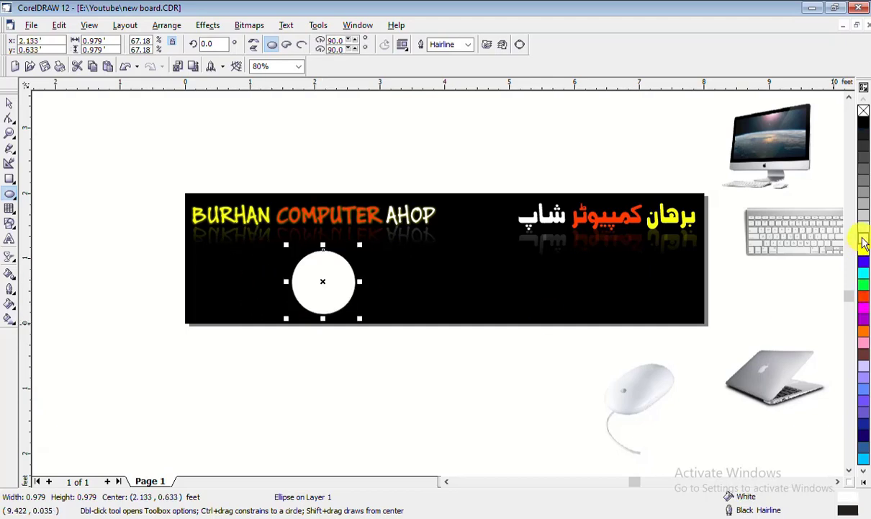
left_click(863, 249)
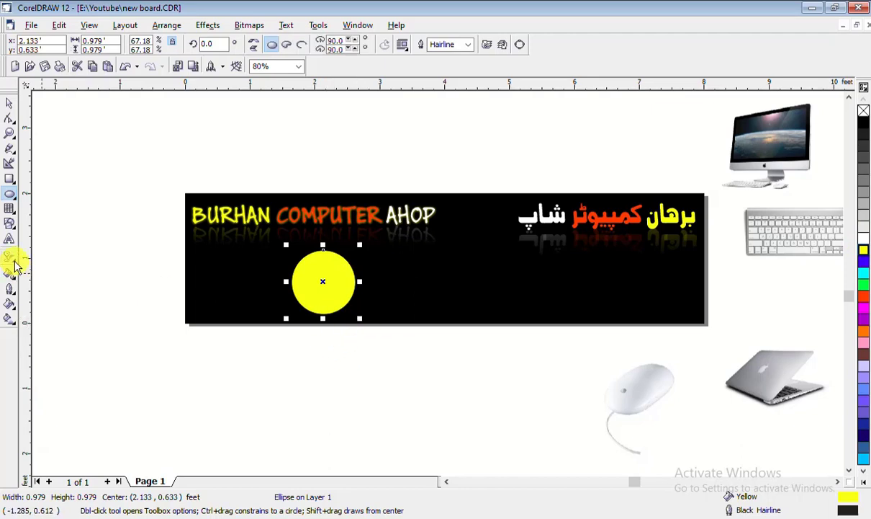
Give the circle a 24 pt red outline
left_click(16, 292)
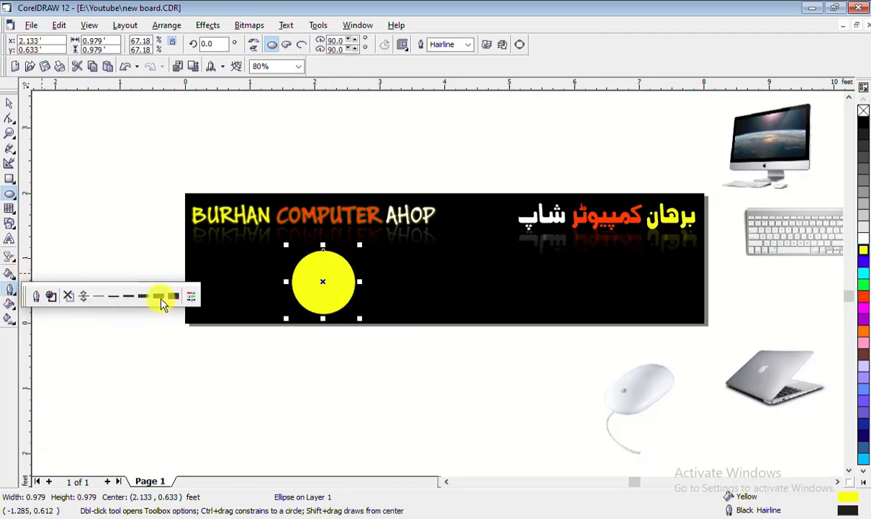
left_click(159, 297)
left_click(10, 289)
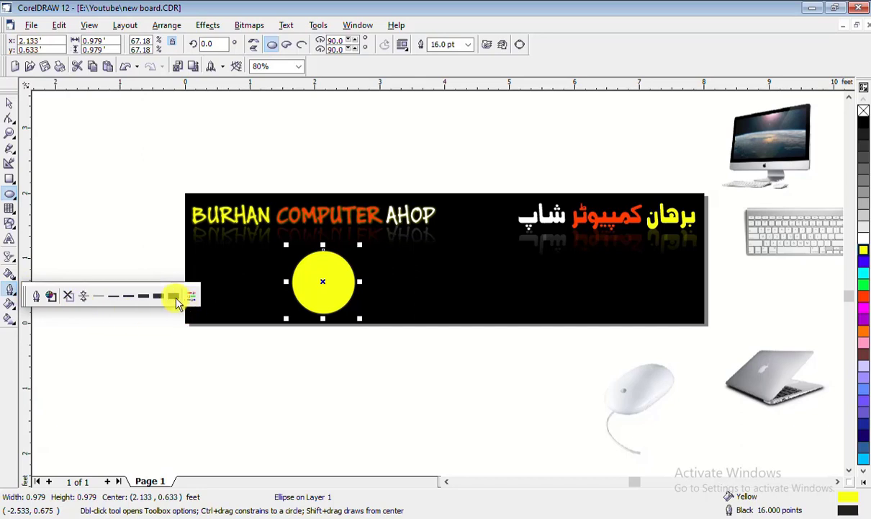
left_click(174, 297)
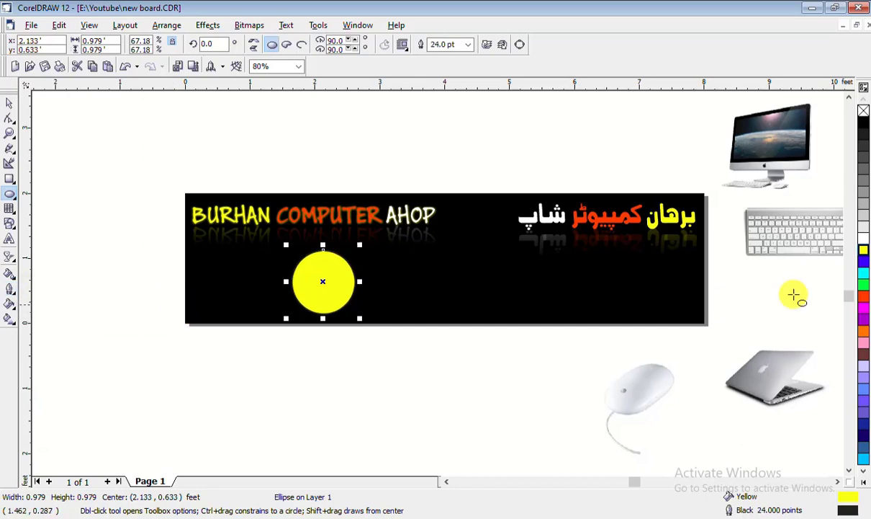
right_click(864, 295)
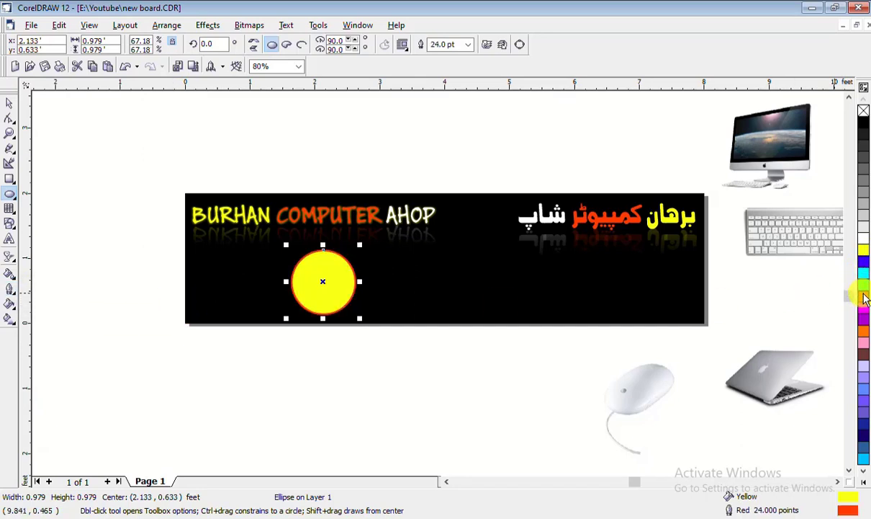
Widen the circle's outline to a custom 50 pt in the Outline Pen dialog
left_click(11, 289)
left_click(42, 302)
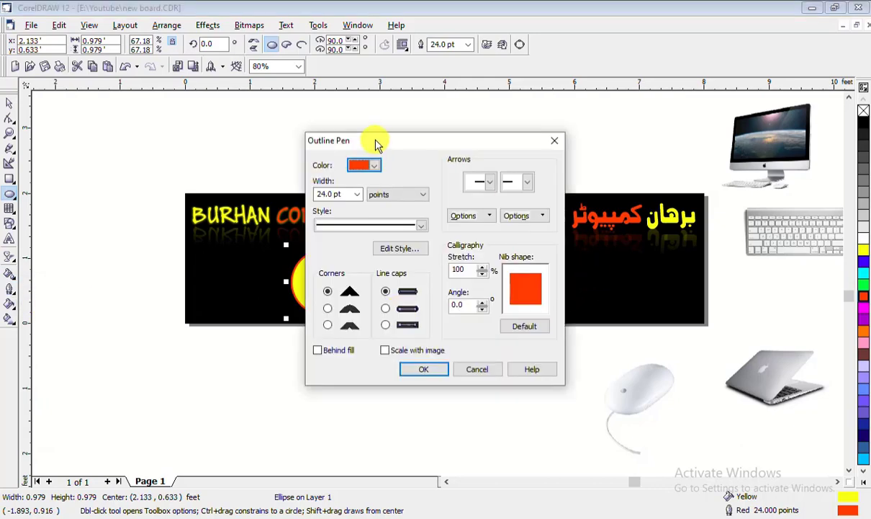
left_click_drag(375, 139, 648, 137)
left_click(631, 191)
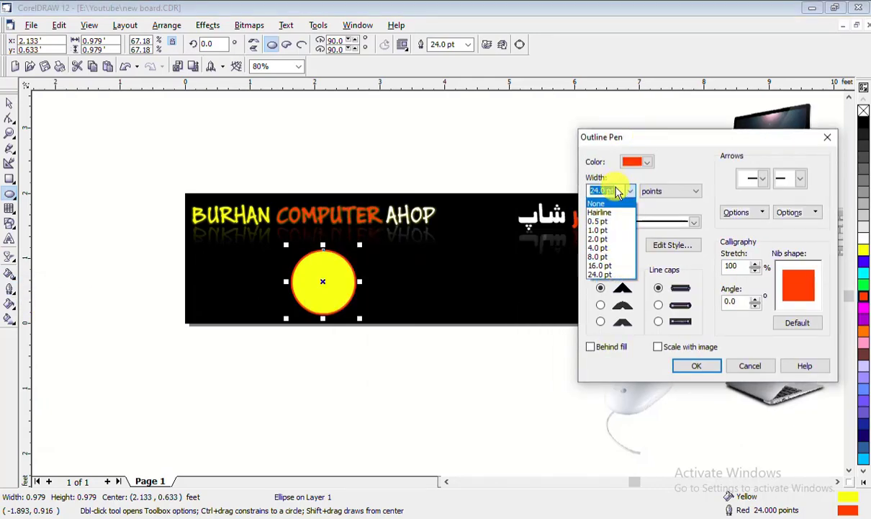
left_click(617, 191)
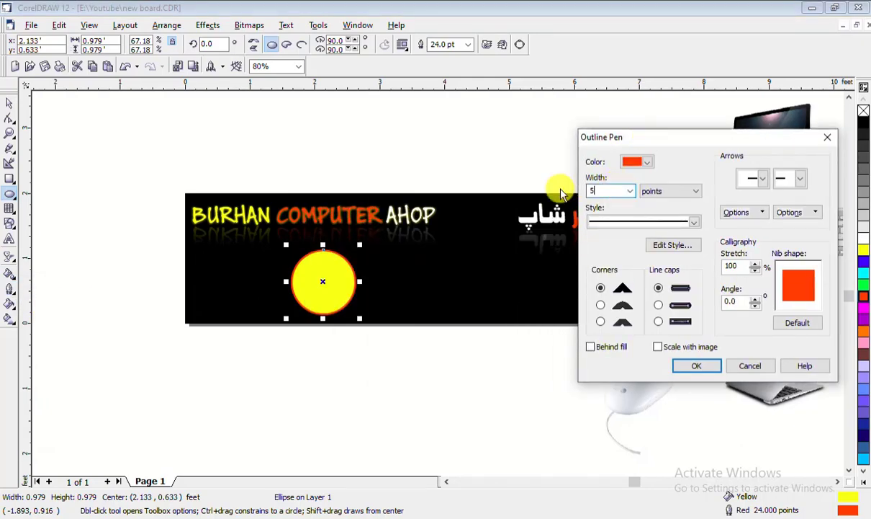
left_click(720, 365)
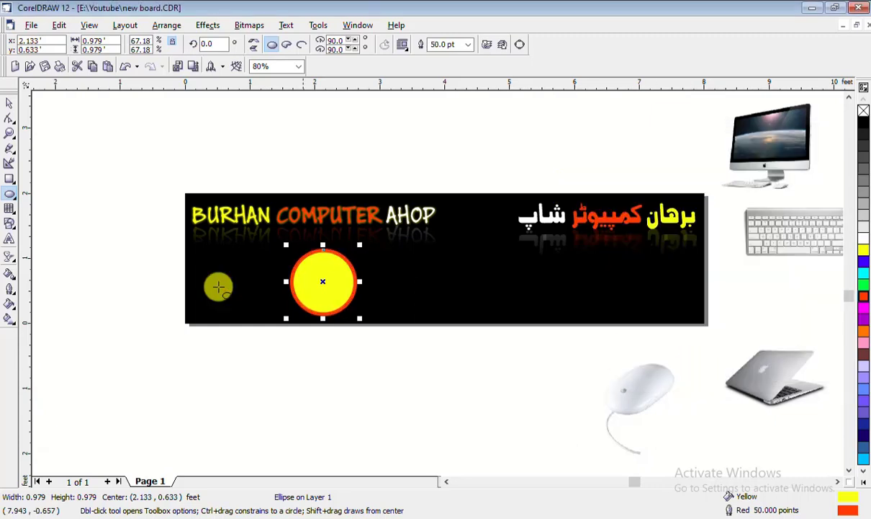
left_click(384, 373)
left_click(10, 107)
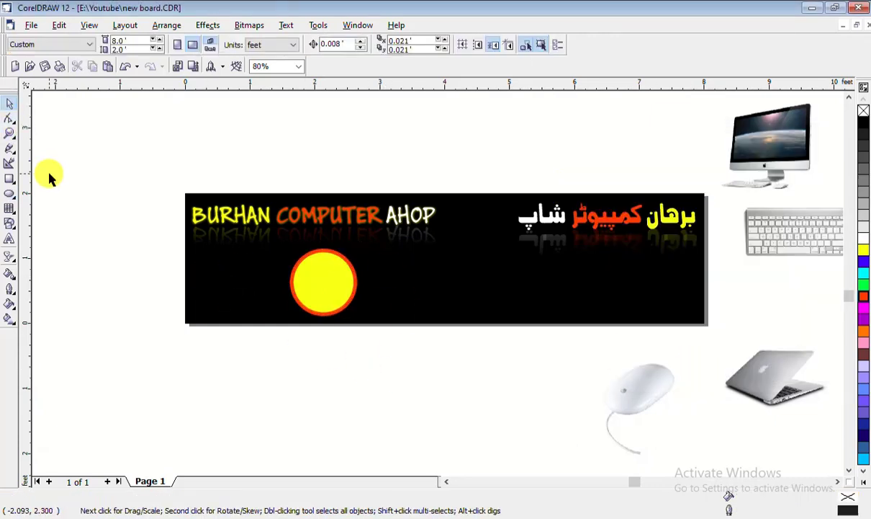
Try blue, cyan and green fills, keep yellow, and switch the outline to white
left_click(333, 272)
left_click(863, 269)
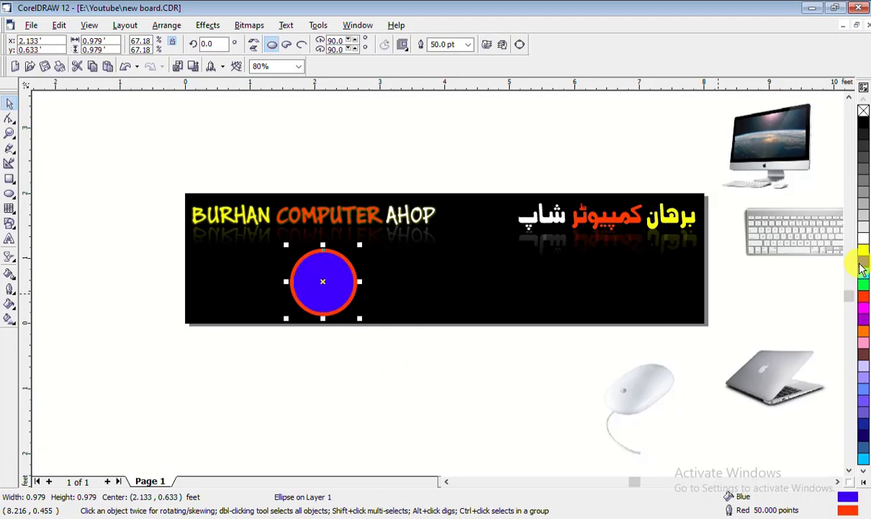
left_click(863, 274)
left_click(863, 280)
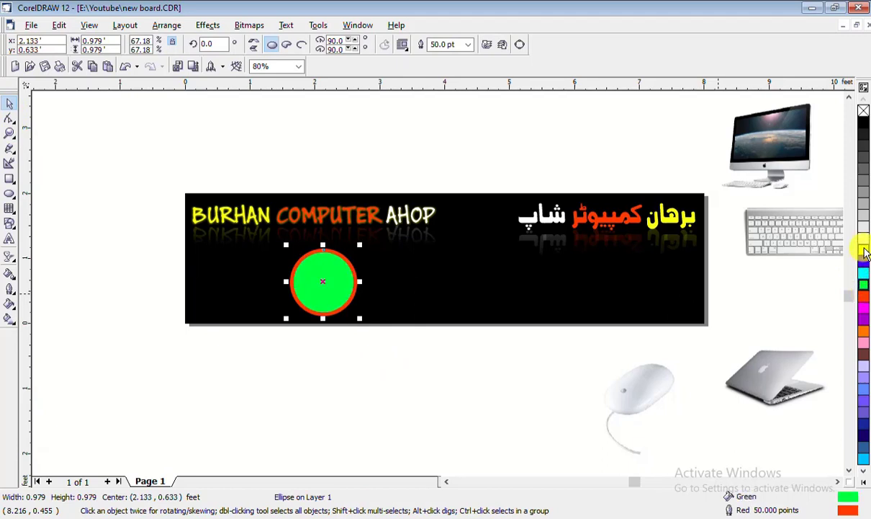
left_click(864, 249)
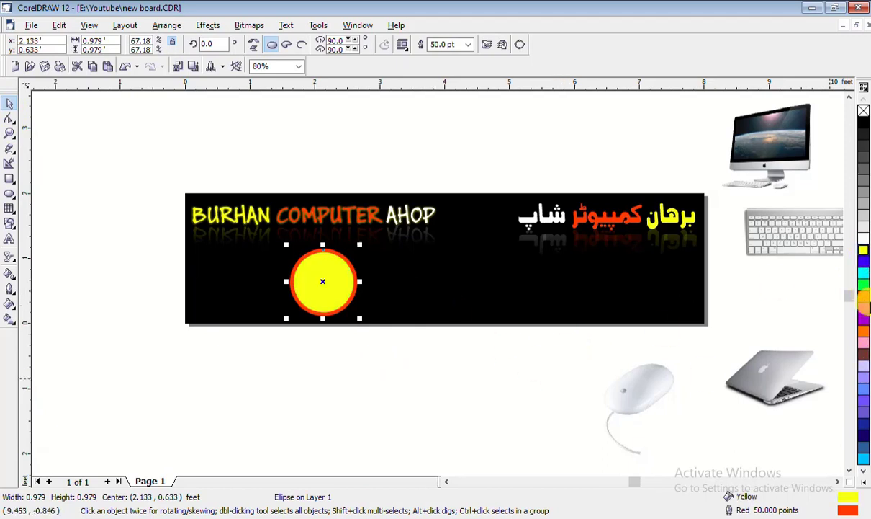
right_click(864, 288)
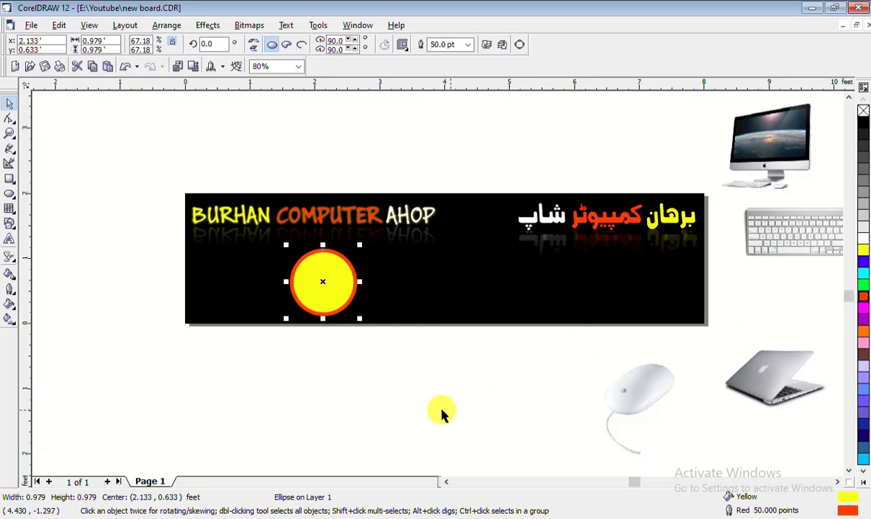
left_click(441, 410)
left_click(344, 286)
right_click(863, 238)
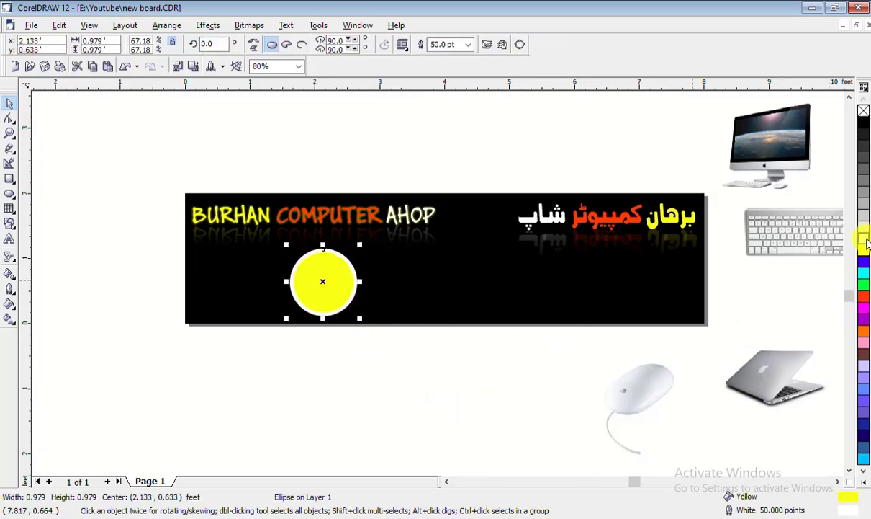
left_click(430, 394)
Try red, blue, cyan and green fills, settling on magenta
left_click(327, 295)
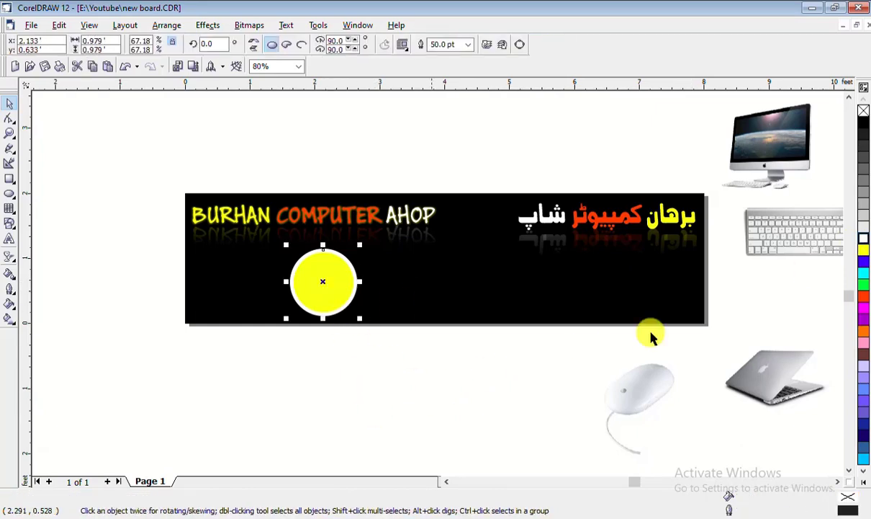
left_click(864, 299)
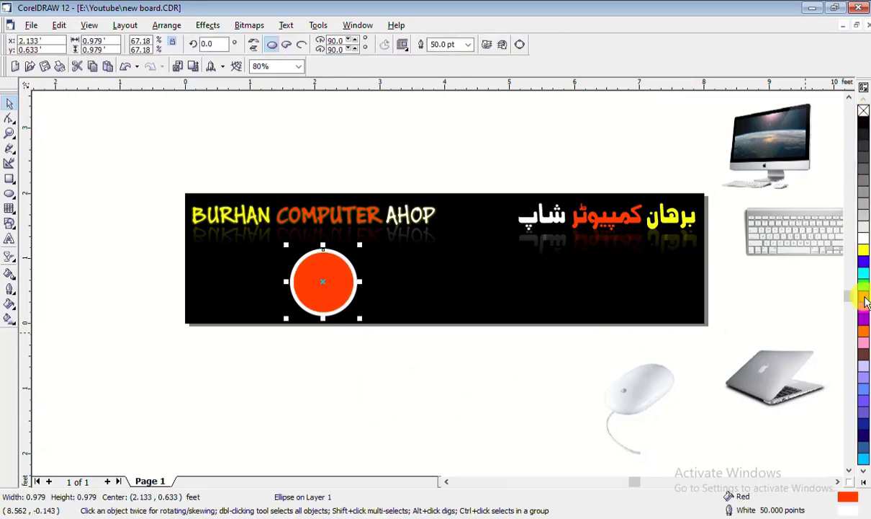
left_click(865, 276)
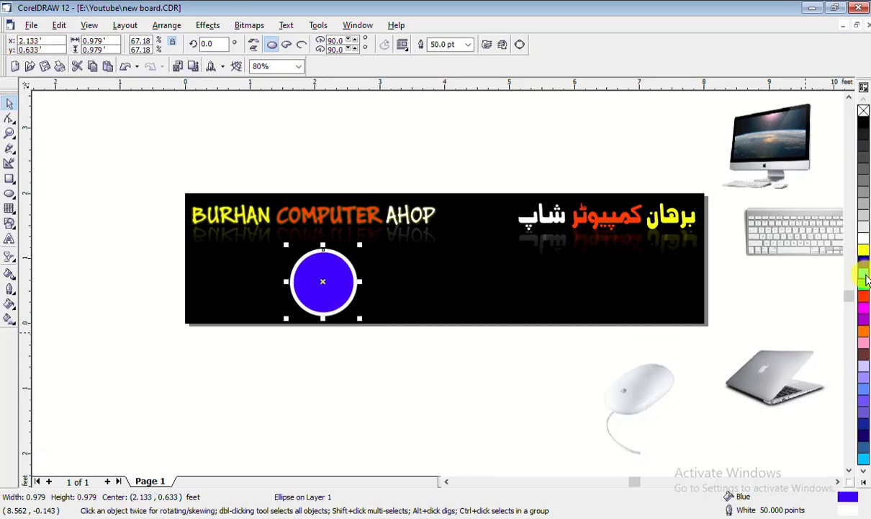
left_click(864, 278)
left_click(864, 286)
left_click(864, 308)
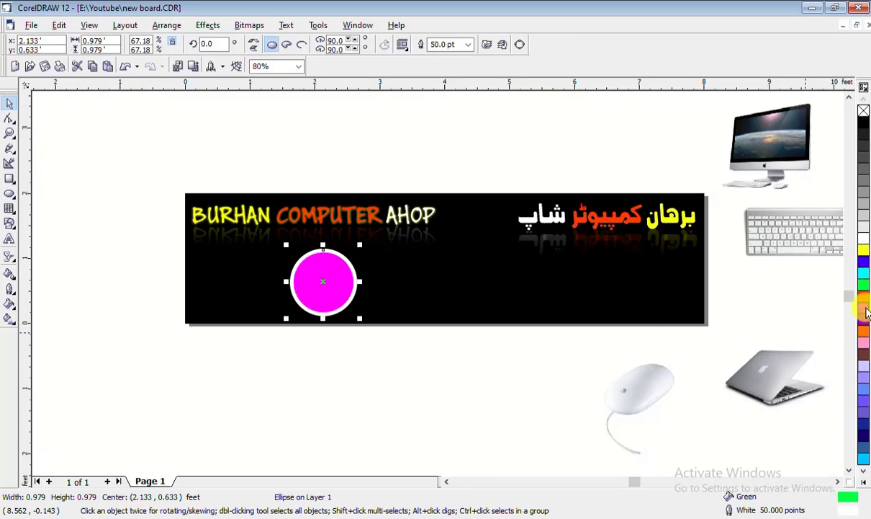
Apply a fountain fill to the circle and change it to a radial gradient
left_click(8, 322)
mouse_move(327, 276)
left_mouse_down()
mouse_move(342, 307)
mouse_move(311, 276)
left_mouse_up()
left_click(58, 45)
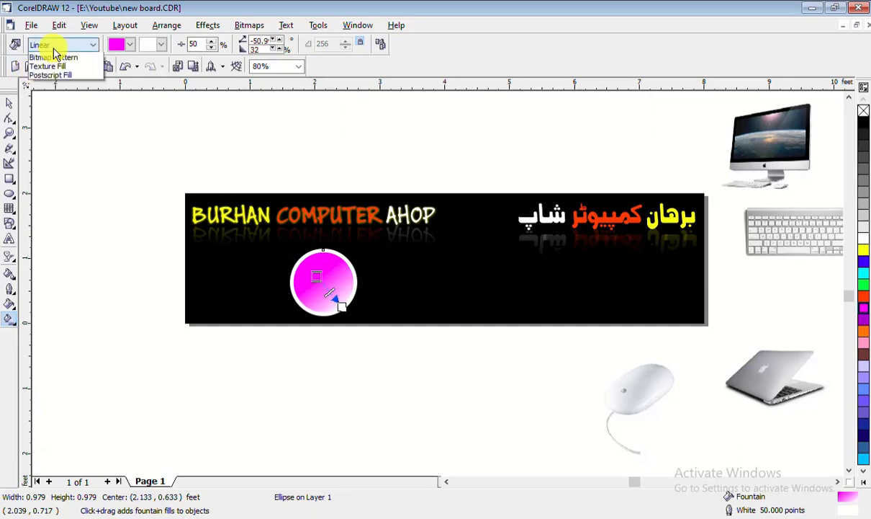
left_click(54, 90)
left_click_drag(329, 289, 358, 322)
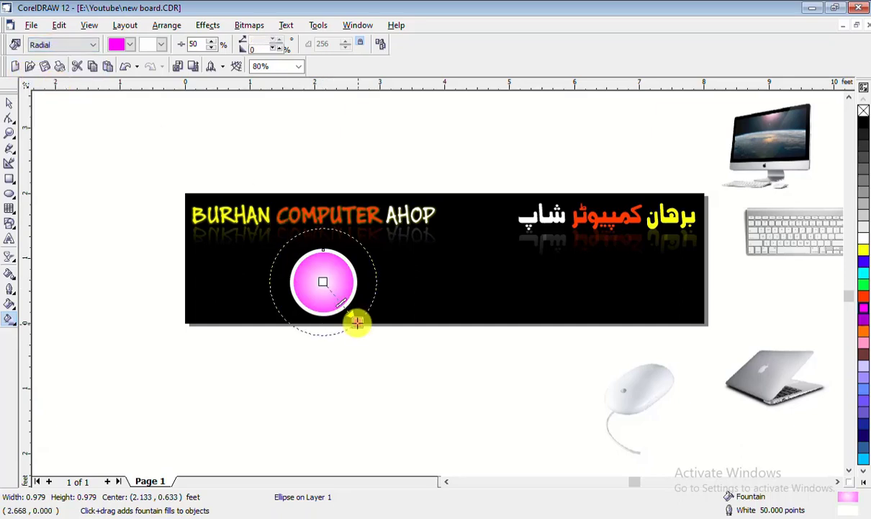
Try yellow, black and blue gradient colours, ending with a magenta outer colour
left_click(864, 249)
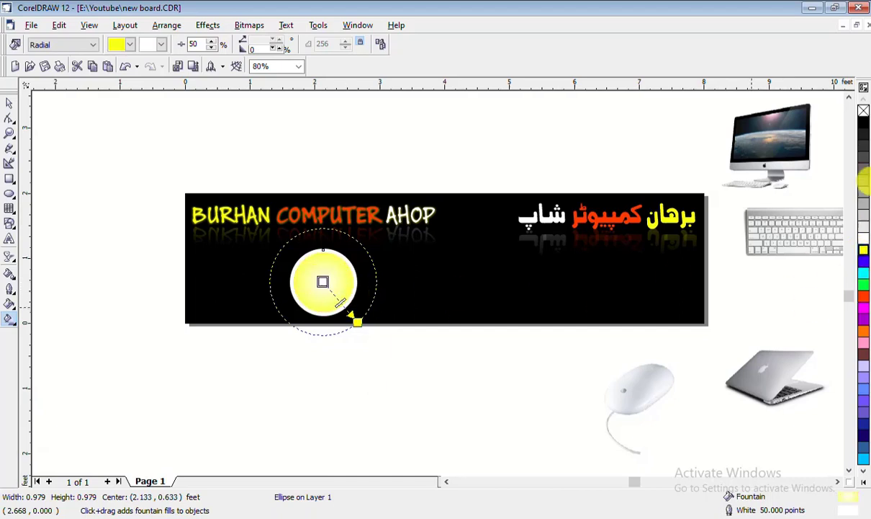
left_click(863, 122)
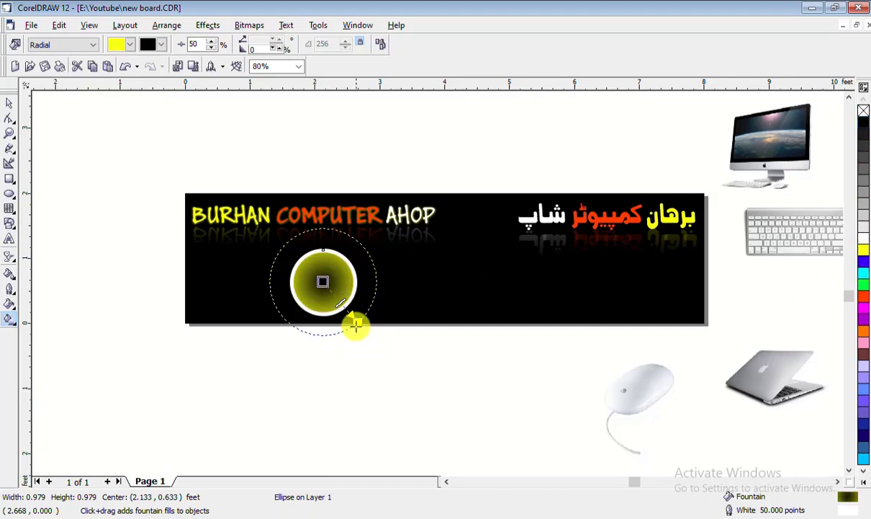
left_click_drag(356, 322, 387, 352)
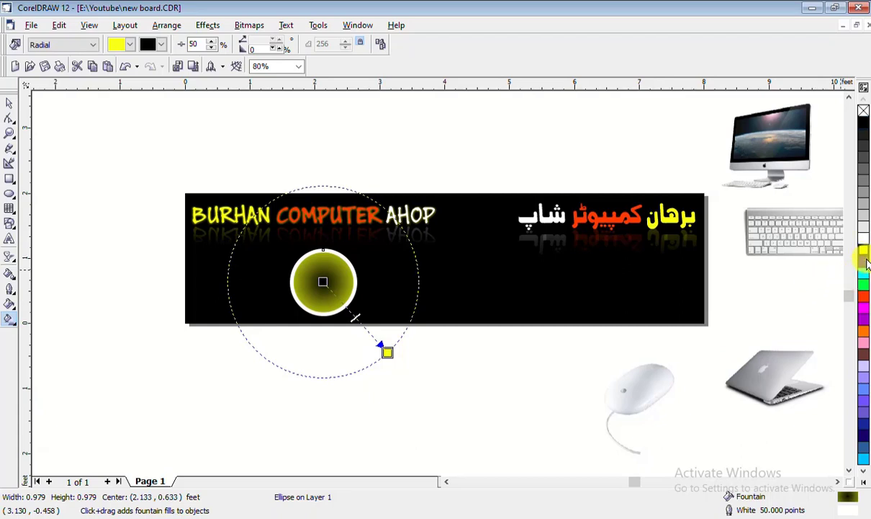
left_click(864, 262)
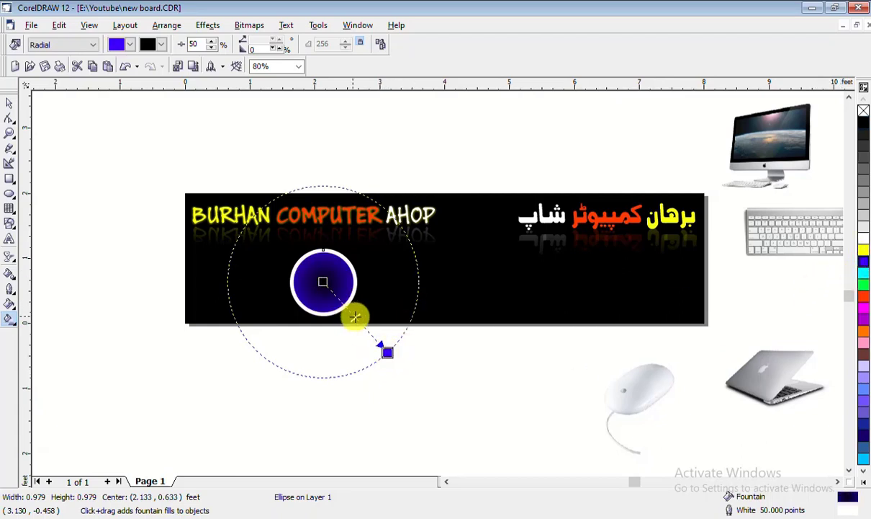
left_click_drag(338, 302, 376, 338)
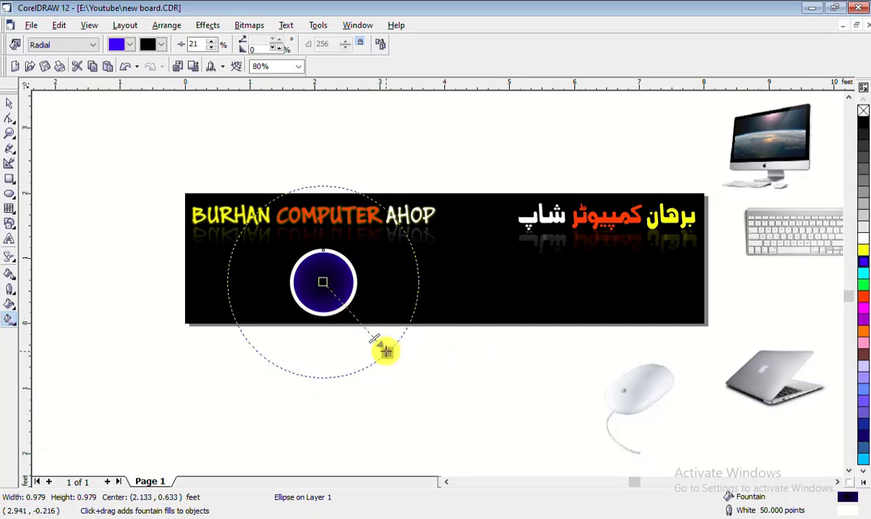
left_click(863, 317)
left_click(864, 307)
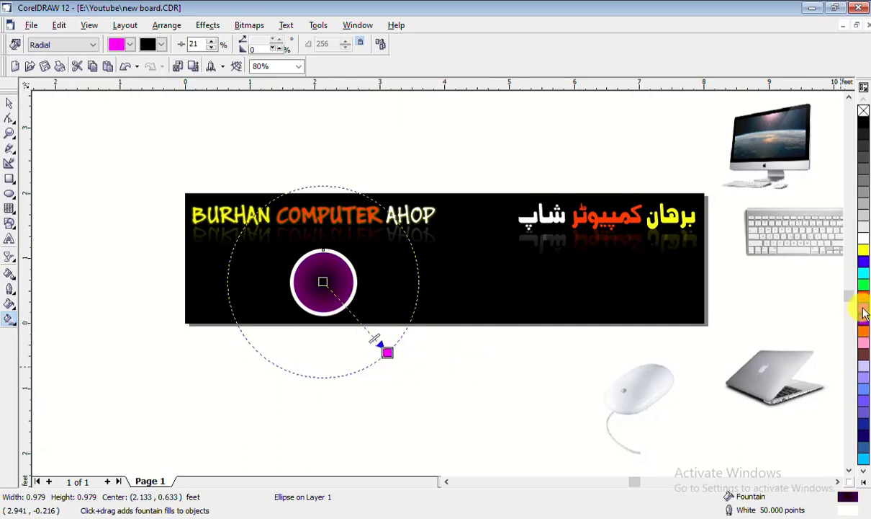
Try a yellow then white gradient centre, shifting it toward the circle's upper left
left_click_drag(864, 249, 113, 186)
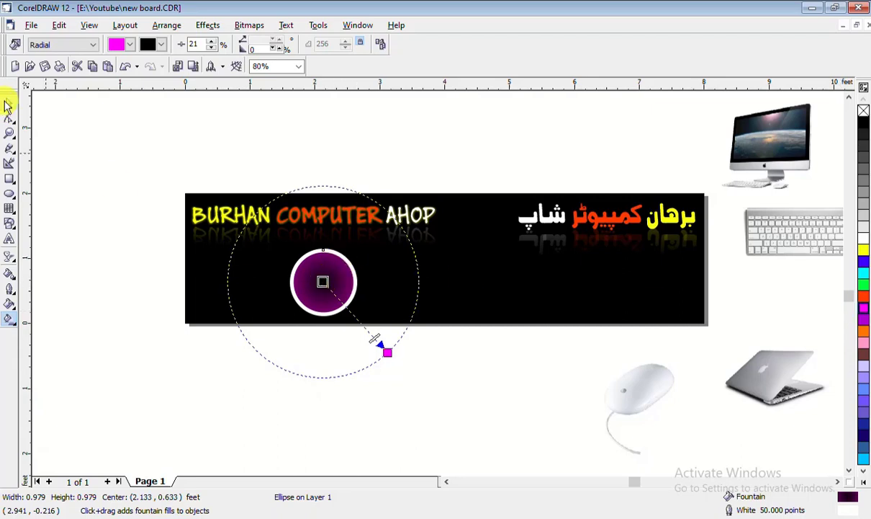
left_click(864, 247)
key("ctrl+z")
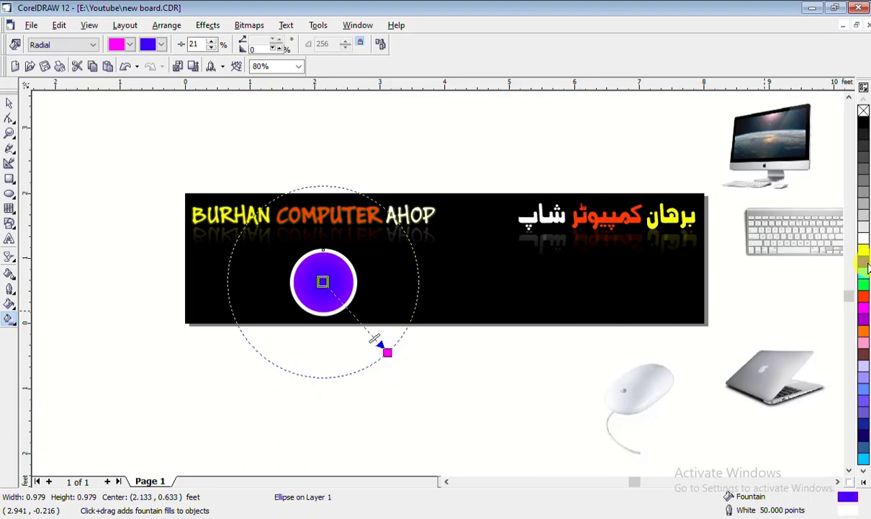
left_click(865, 248)
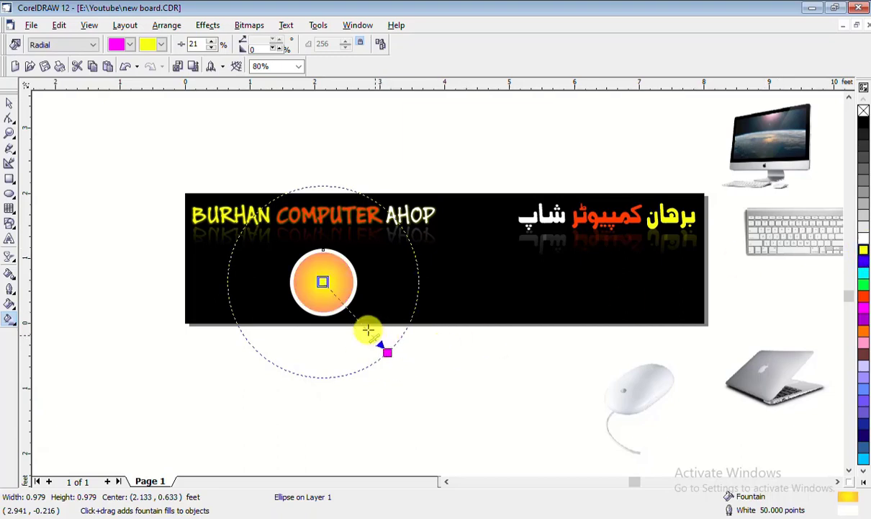
left_click_drag(368, 330, 354, 315)
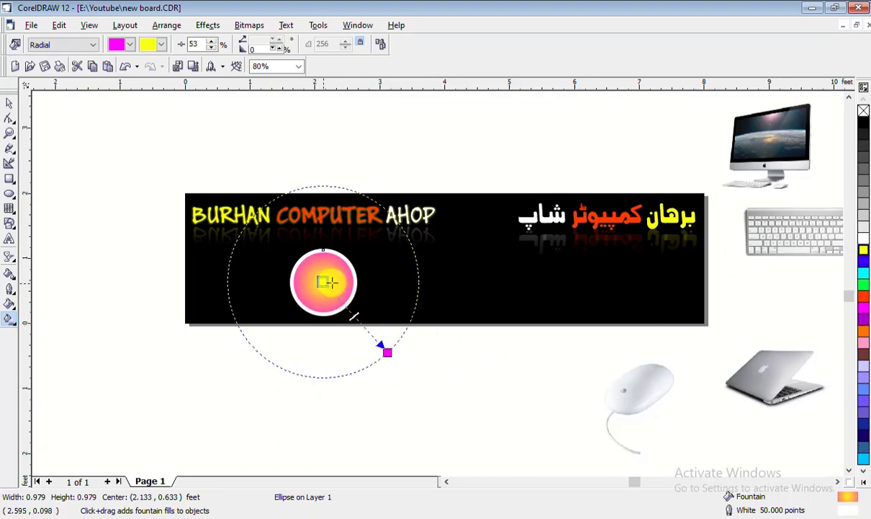
left_click(864, 240)
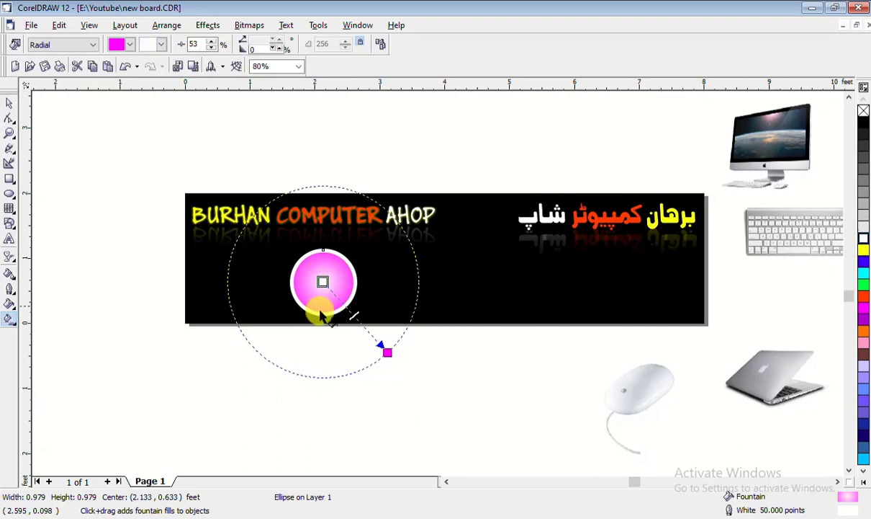
mouse_move(355, 316)
left_mouse_down()
mouse_move(368, 332)
mouse_move(351, 311)
left_mouse_up()
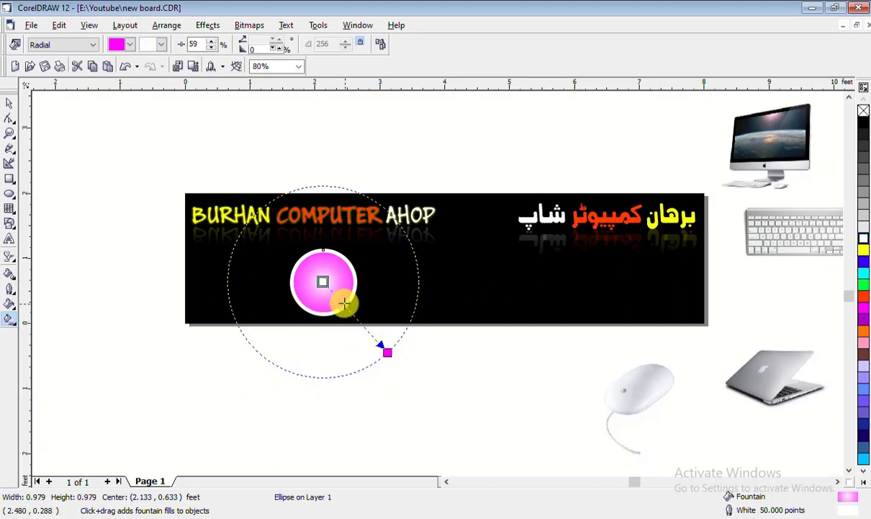
left_click_drag(322, 282, 299, 259)
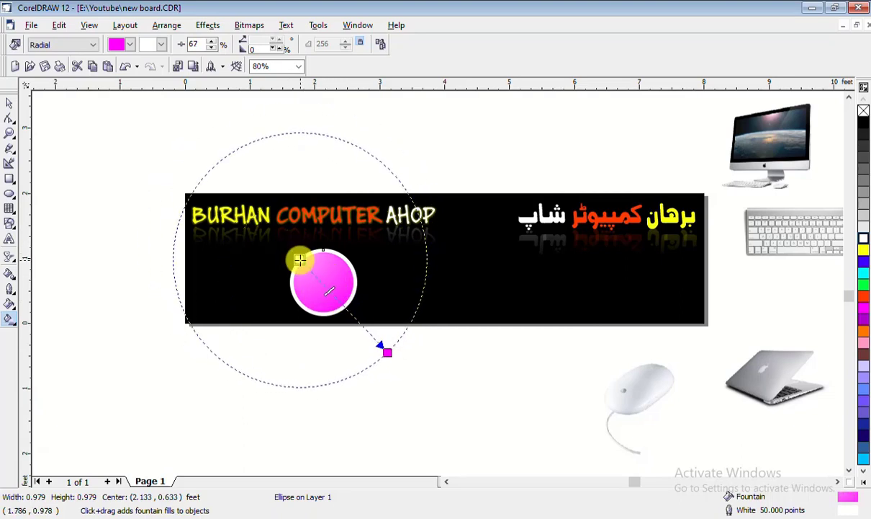
Switch to a linear yellow-to-cyan gradient angled up-left toward COMPUTER
left_click(62, 45)
left_click(62, 75)
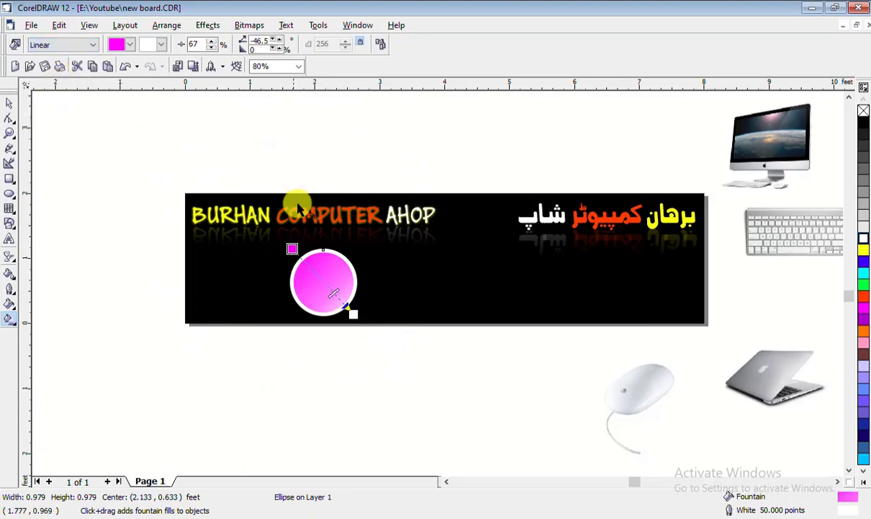
left_click_drag(353, 314, 362, 337)
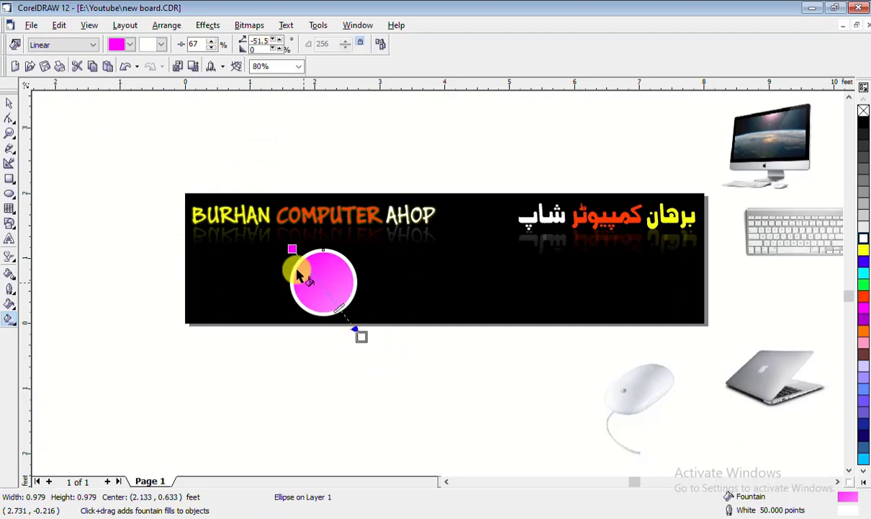
mouse_move(292, 249)
left_mouse_down()
mouse_move(315, 270)
mouse_move(296, 251)
left_mouse_up()
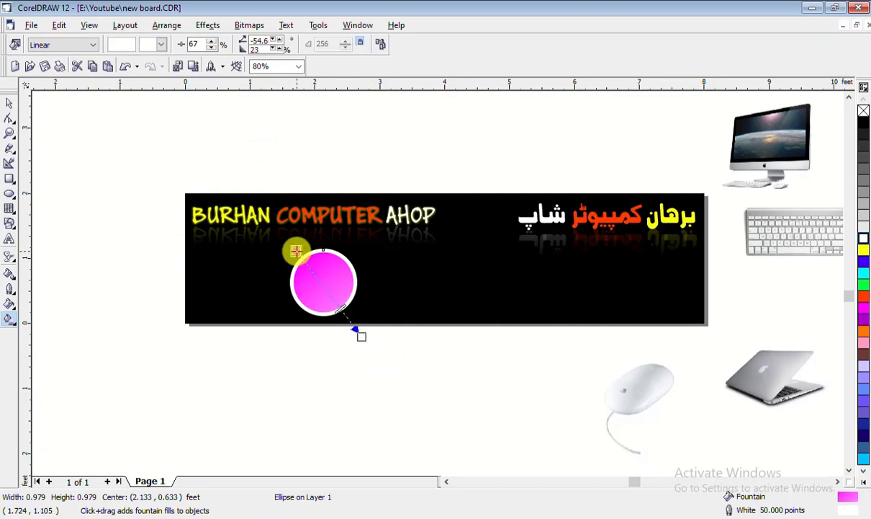
left_click(296, 251)
left_click(865, 250)
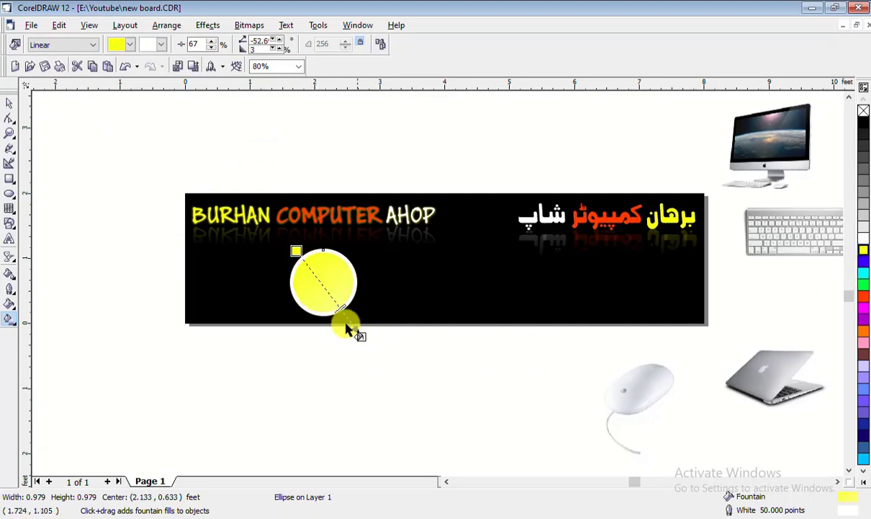
left_click(865, 274)
left_click_drag(296, 250, 278, 226)
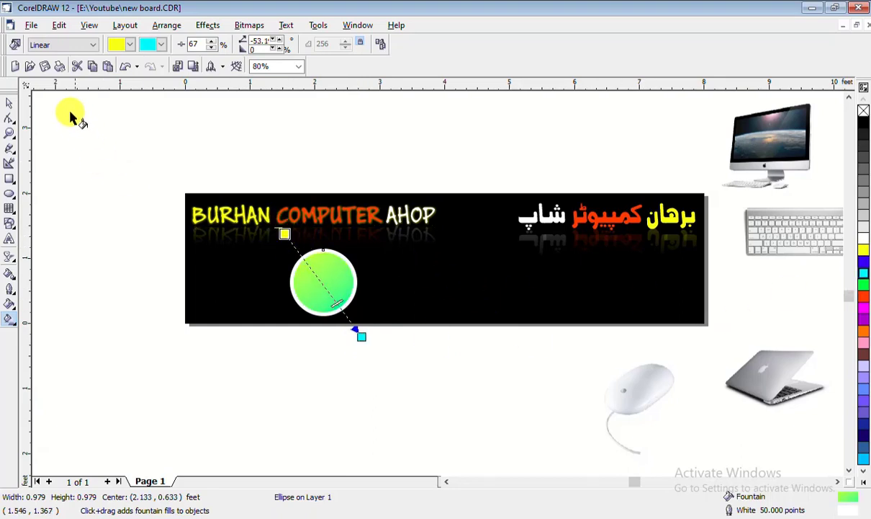
left_click(9, 103)
left_click(73, 189)
left_click(360, 282)
left_click(324, 281)
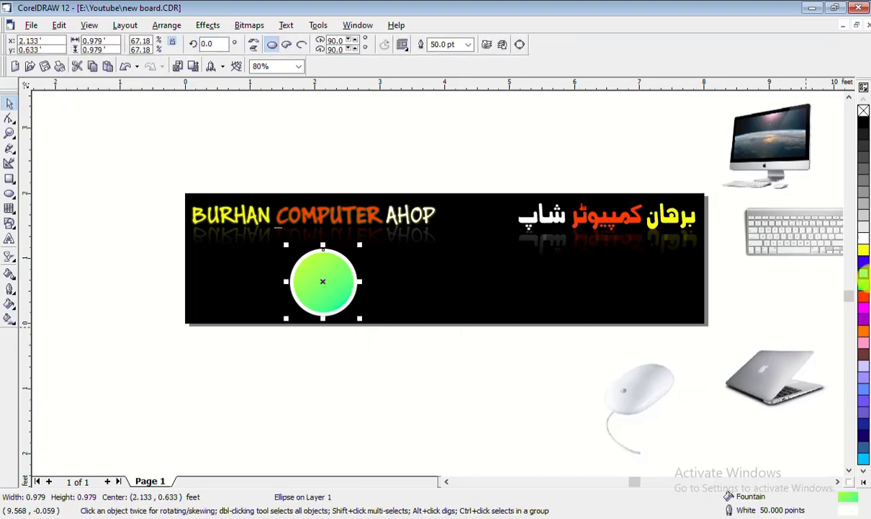
Outline the circle in red and try the monitor picture in front of it, then set it below
right_click(865, 298)
left_click(382, 341)
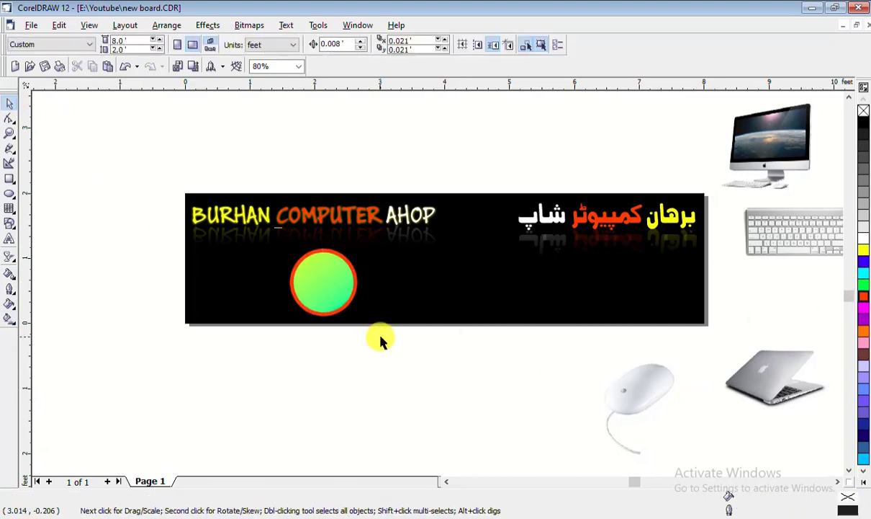
left_click(313, 284)
left_click(767, 168)
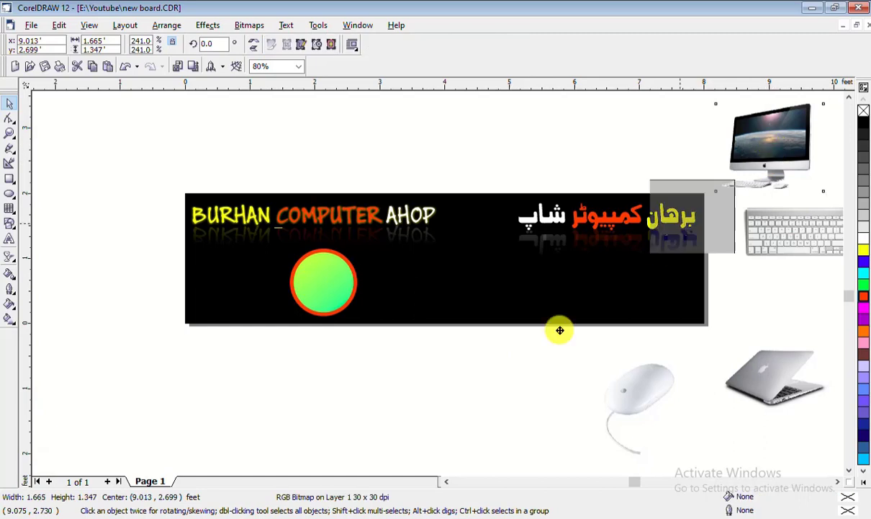
left_click_drag(560, 330, 323, 282)
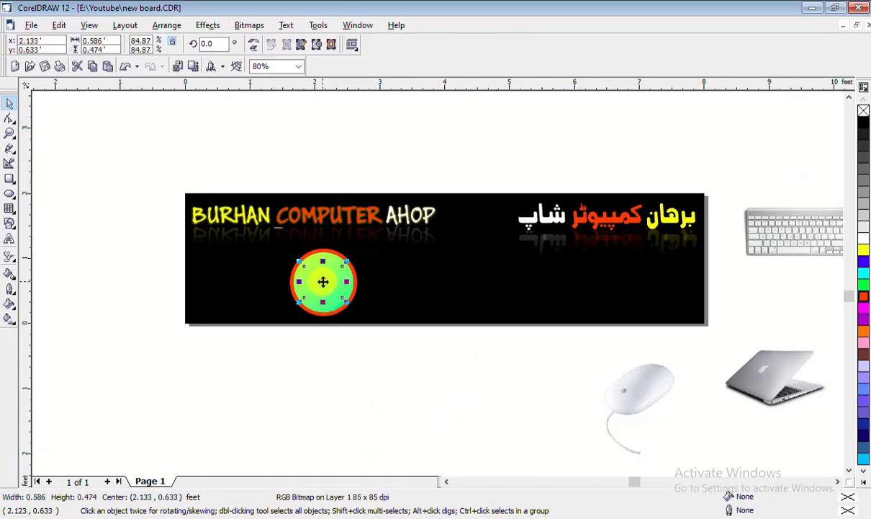
right_click(323, 282)
mouse_move(414, 177)
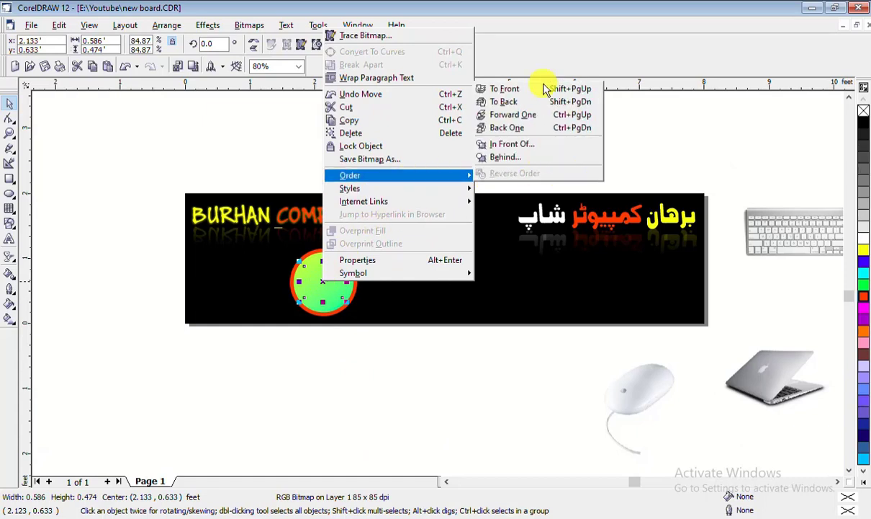
left_click(545, 91)
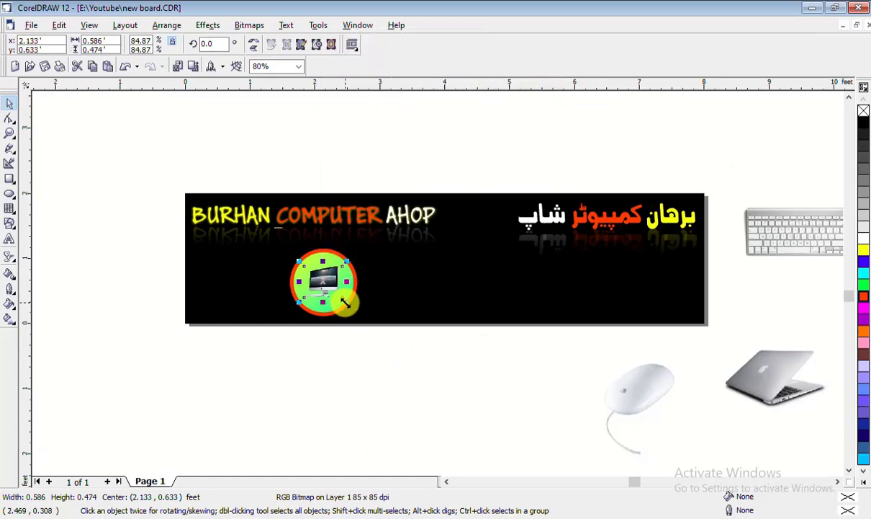
left_click_drag(346, 304, 351, 313)
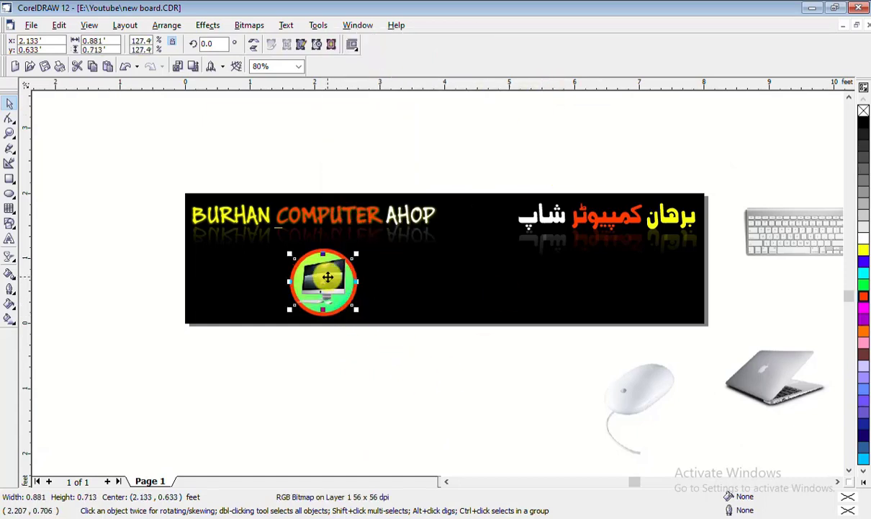
left_click_drag(328, 276, 364, 355)
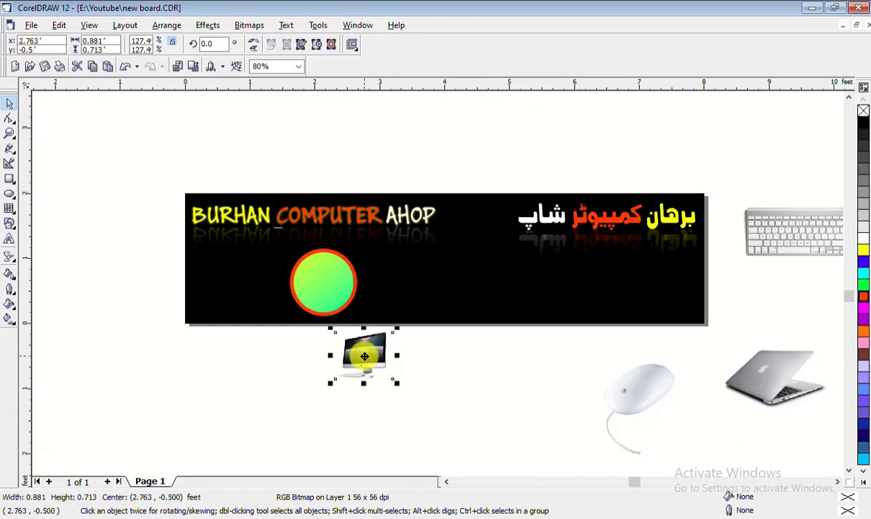
Leave a copy of the circle below the banner
left_click(342, 279)
left_click_drag(341, 279, 230, 382)
left_click(373, 355)
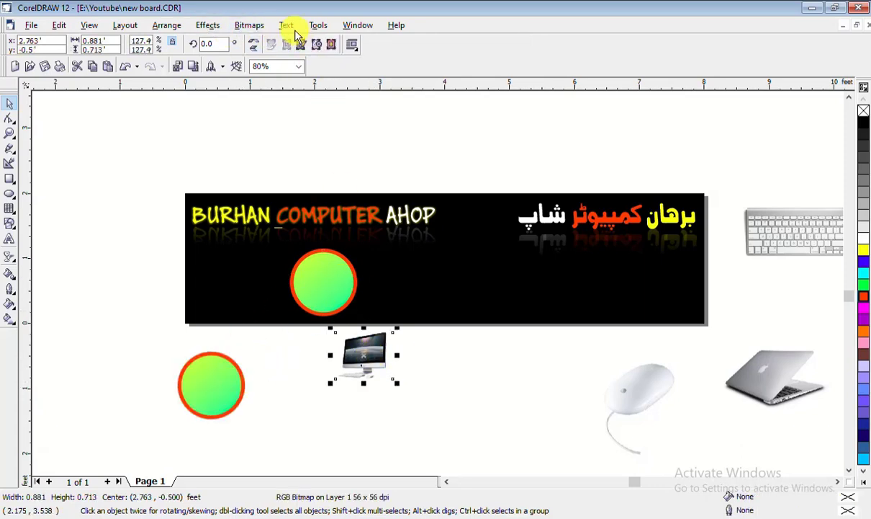
PowerClip the monitor picture inside the banner circle and adjust its contents
left_click(208, 26)
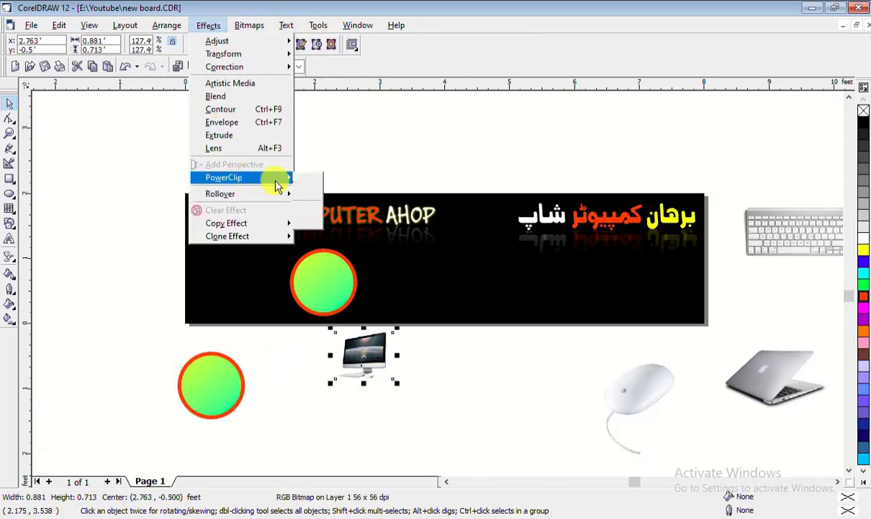
left_click(335, 180)
left_click(321, 270)
right_click(322, 270)
left_click(360, 270)
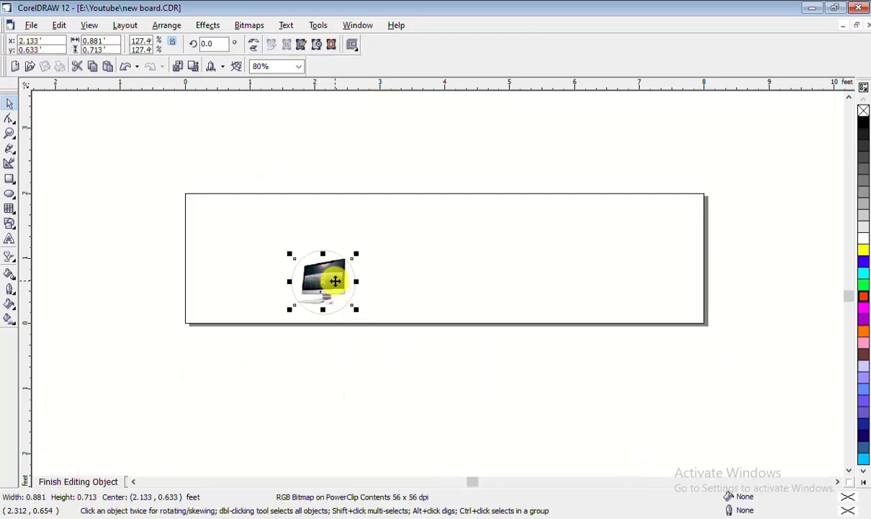
right_click(327, 304)
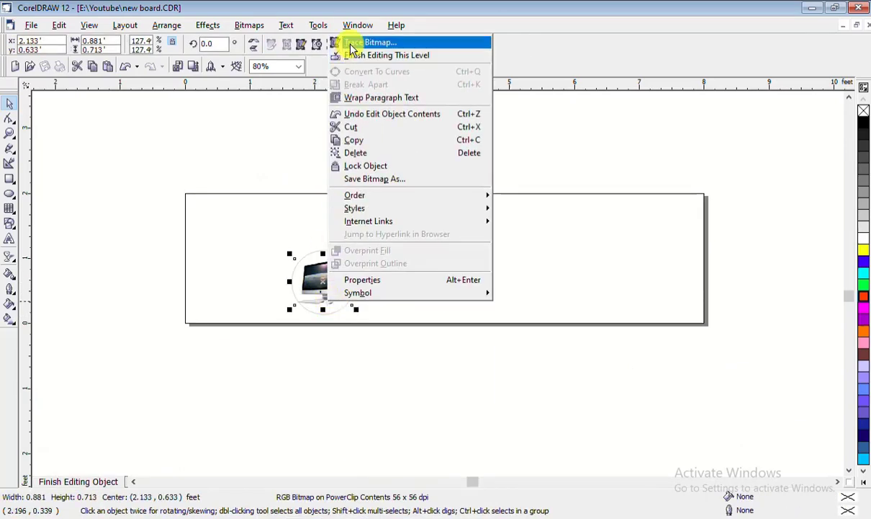
left_click(354, 54)
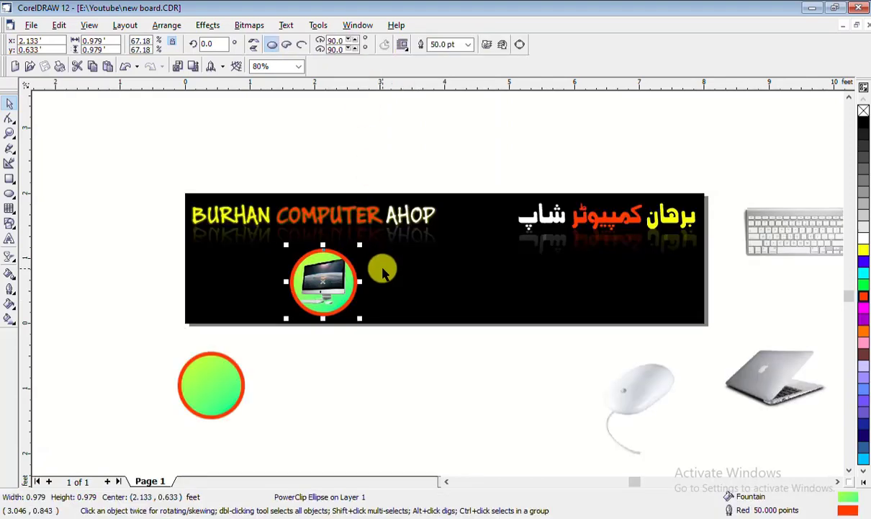
left_click(253, 345)
left_click_drag(312, 303, 378, 229)
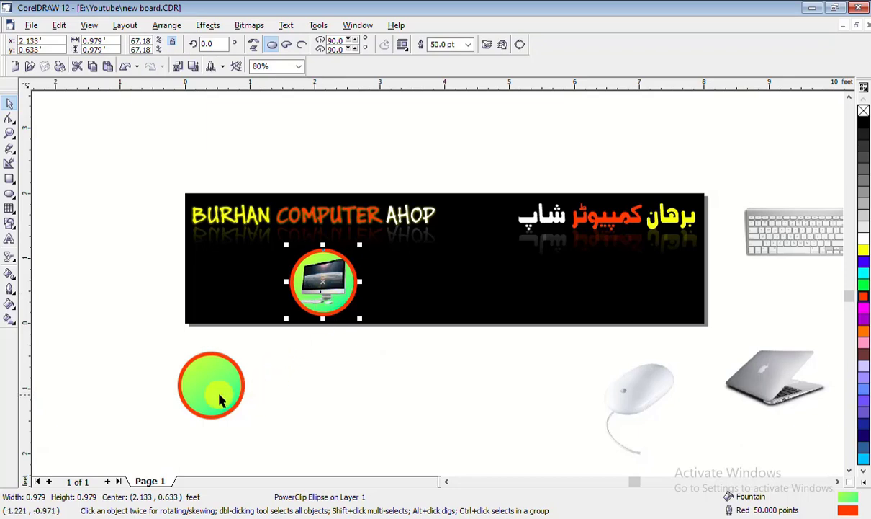
Move the spare circle below the banner and give the monitor circle a white fill and orange outline
left_click(229, 389)
left_click_drag(230, 389, 452, 394)
left_click(357, 348)
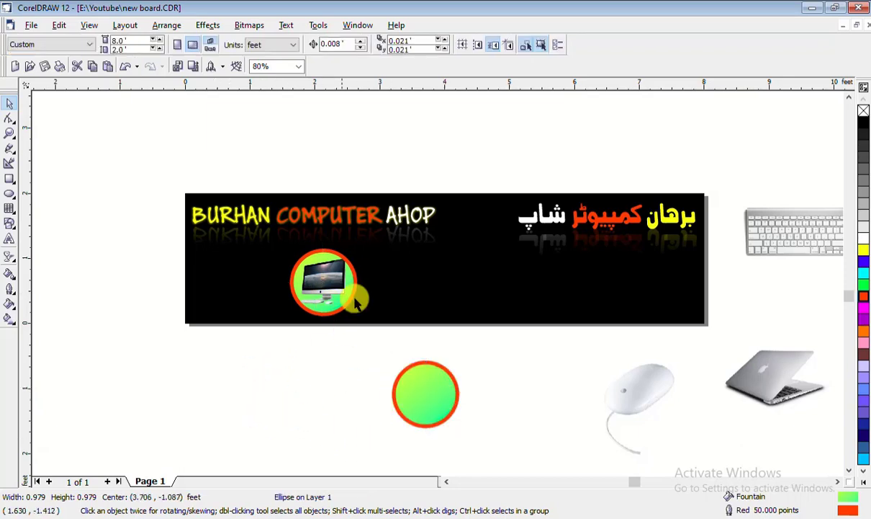
left_click(319, 255)
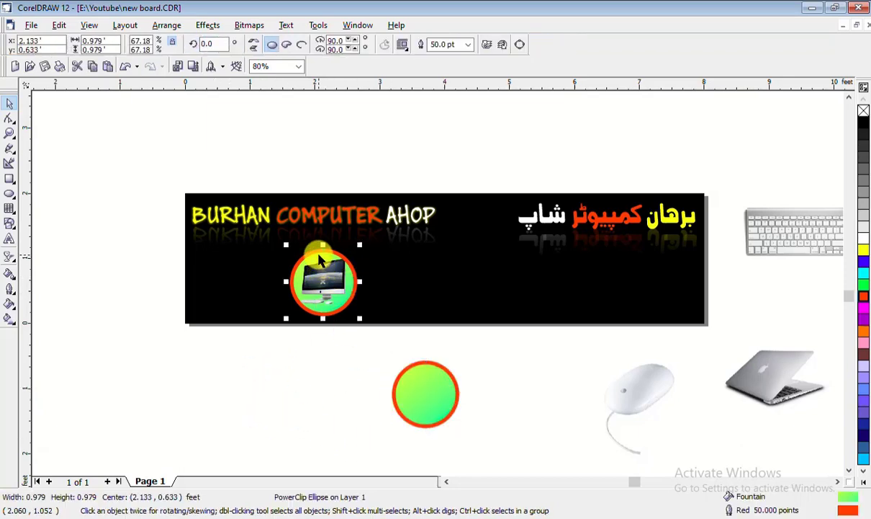
left_click(863, 243)
right_click(864, 252)
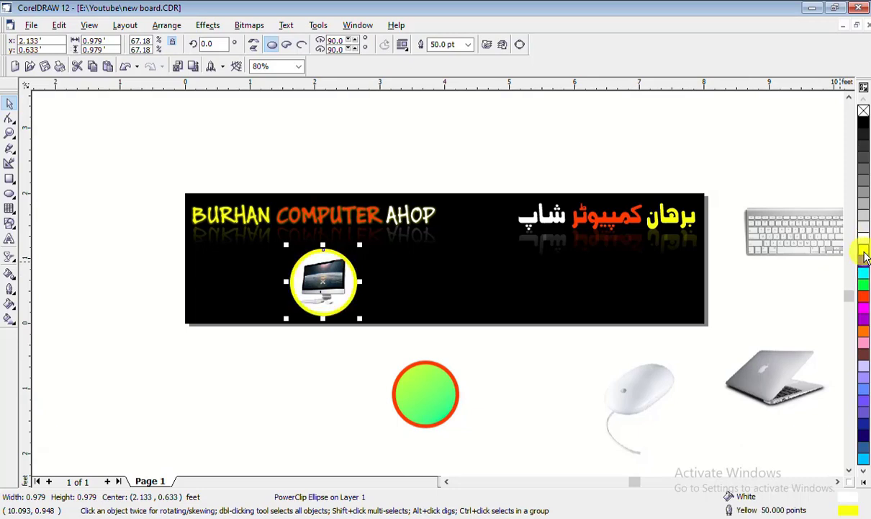
left_click(312, 409)
left_click(344, 268)
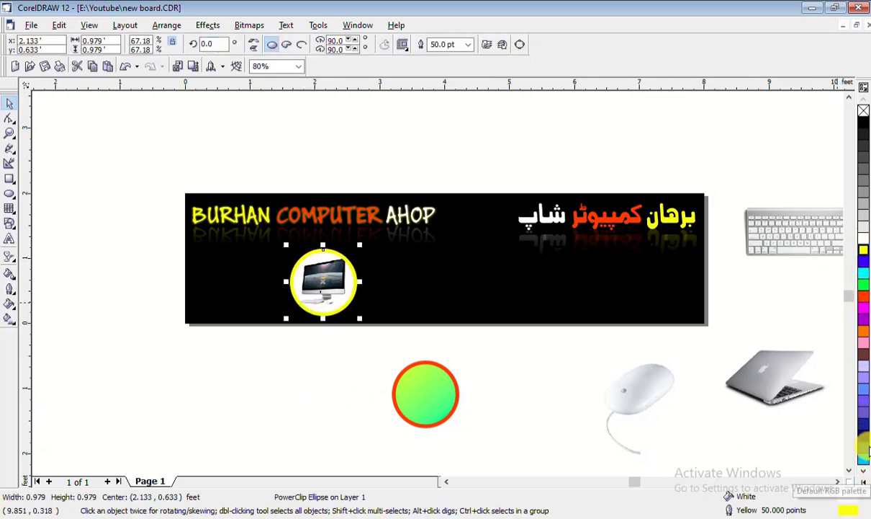
right_click(864, 330)
left_click(319, 389)
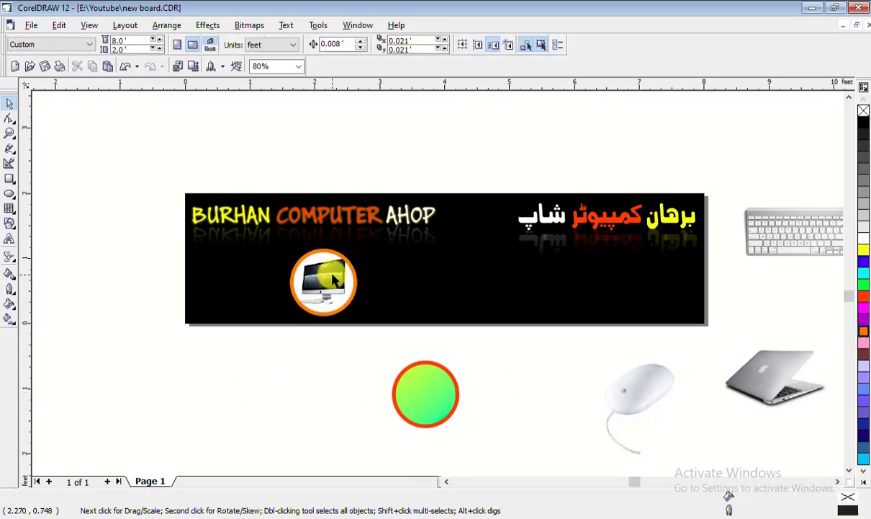
left_click(333, 279)
left_click(342, 405)
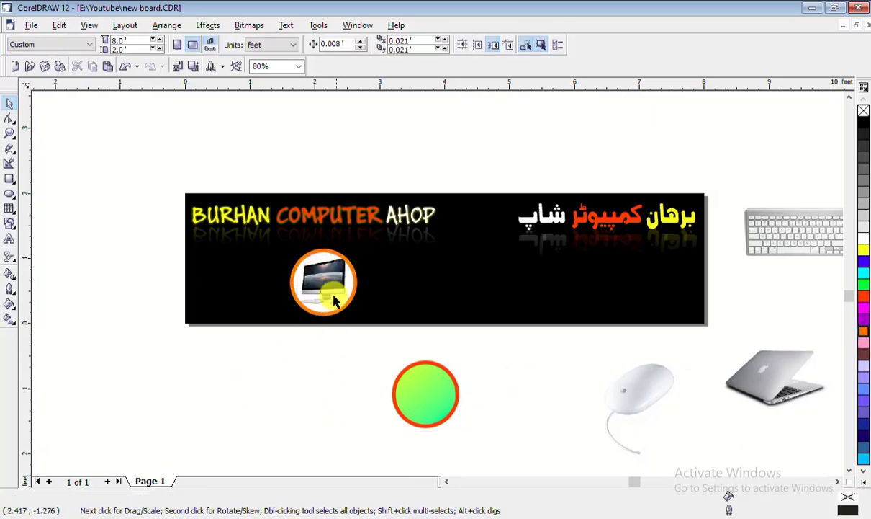
left_click(334, 296)
Give the lower circle a white fill and orange outline, and move it up toward the banner
left_click(430, 404)
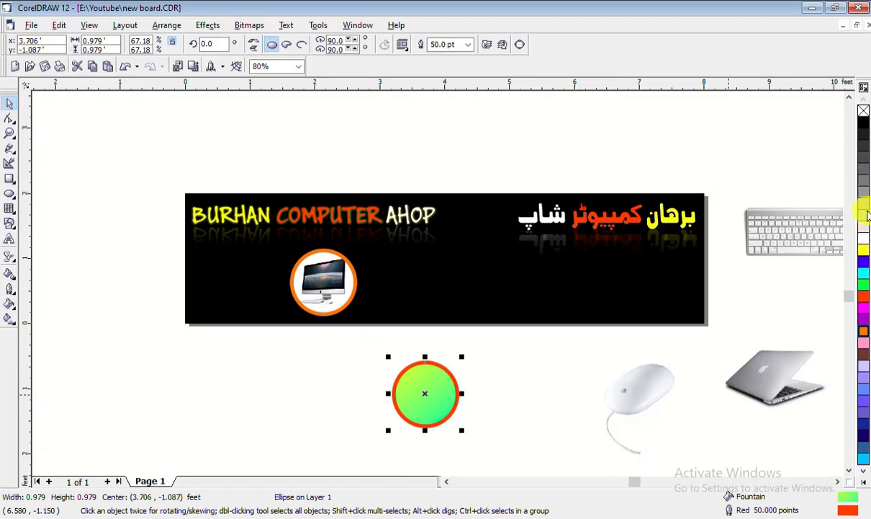
left_click(863, 237)
right_click(866, 335)
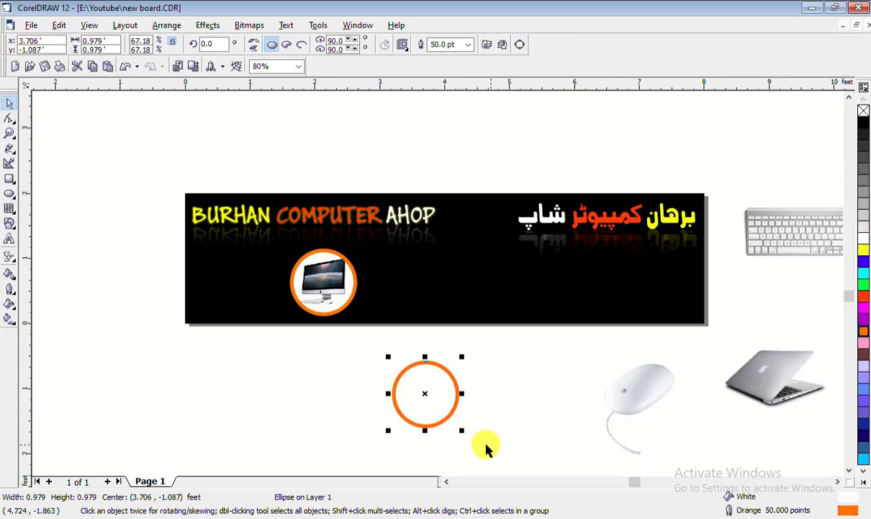
left_click(458, 417)
left_click_drag(424, 364, 447, 365)
Shrink the mouse picture to about 0.873 ft and place it beside the orange ring
left_click(638, 405)
left_click_drag(639, 405, 427, 369)
left_click_drag(416, 417, 554, 453)
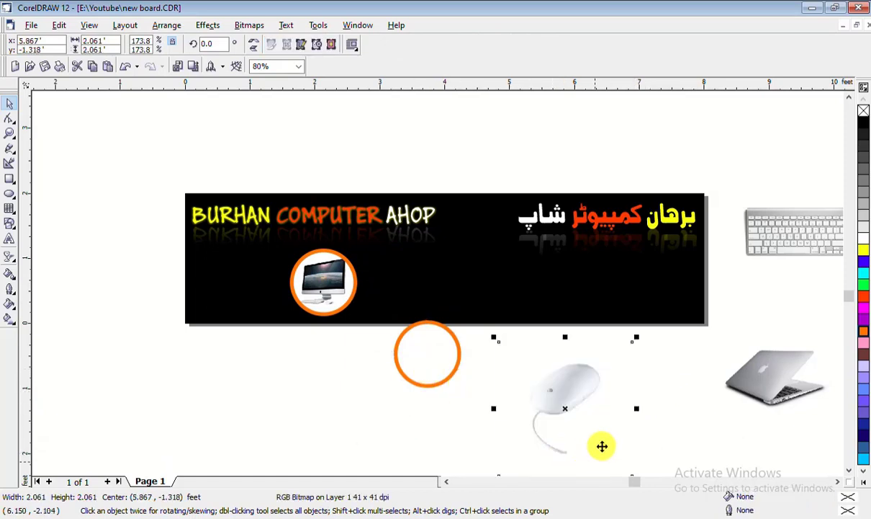
left_click(636, 336)
left_click(607, 369)
left_click_drag(638, 337, 571, 418)
left_click_drag(531, 443, 505, 371)
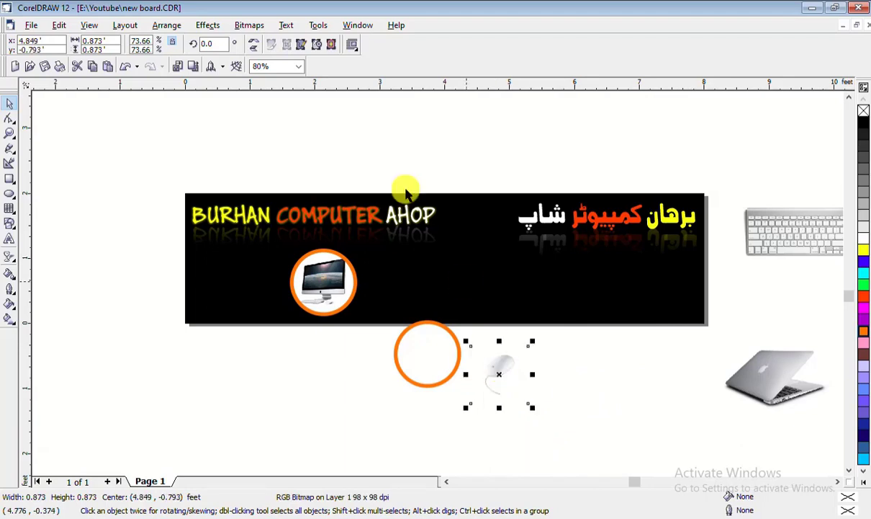
PowerClip the mouse picture inside the orange circle and move it beside the monitor badge
left_click(322, 26)
mouse_move(242, 27)
mouse_move(208, 26)
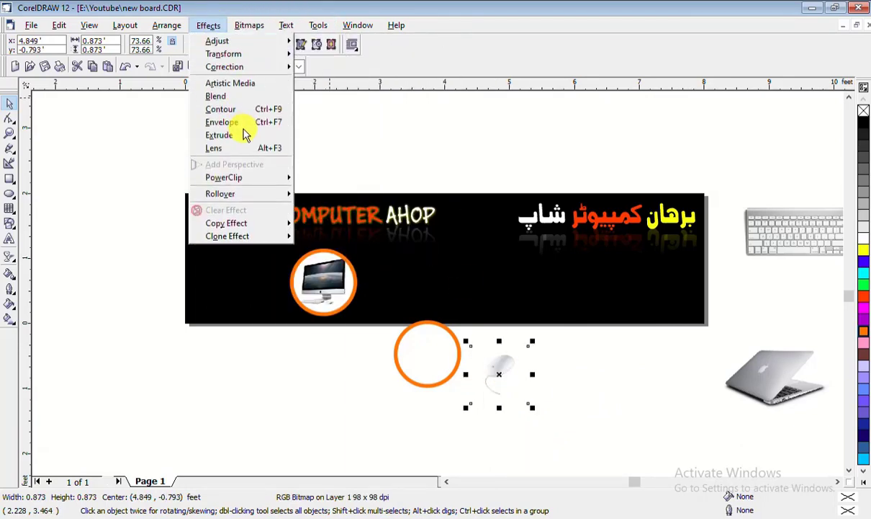
mouse_move(252, 178)
left_click(338, 179)
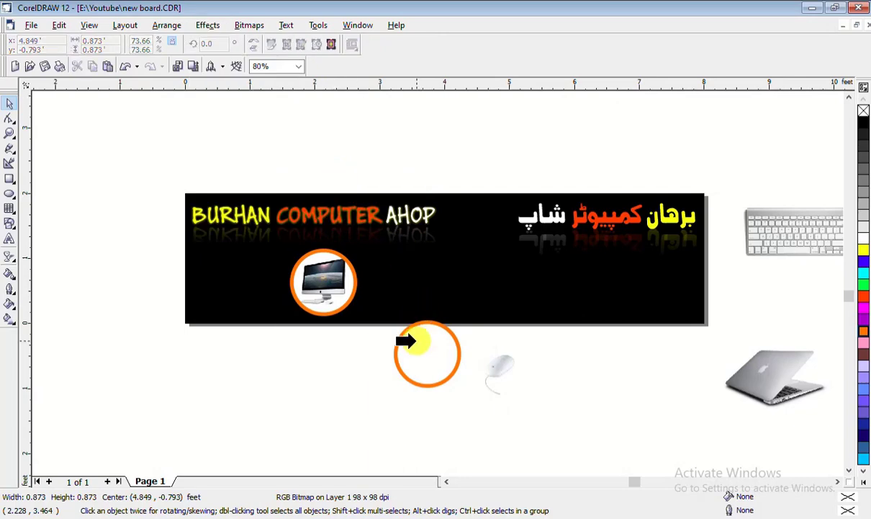
left_click(405, 342)
right_click(437, 347)
left_click(492, 425)
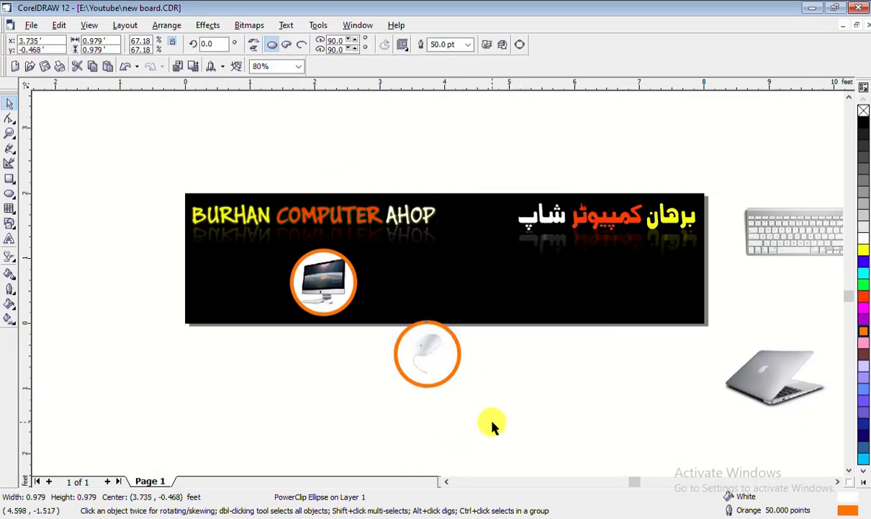
left_click_drag(428, 354, 411, 283)
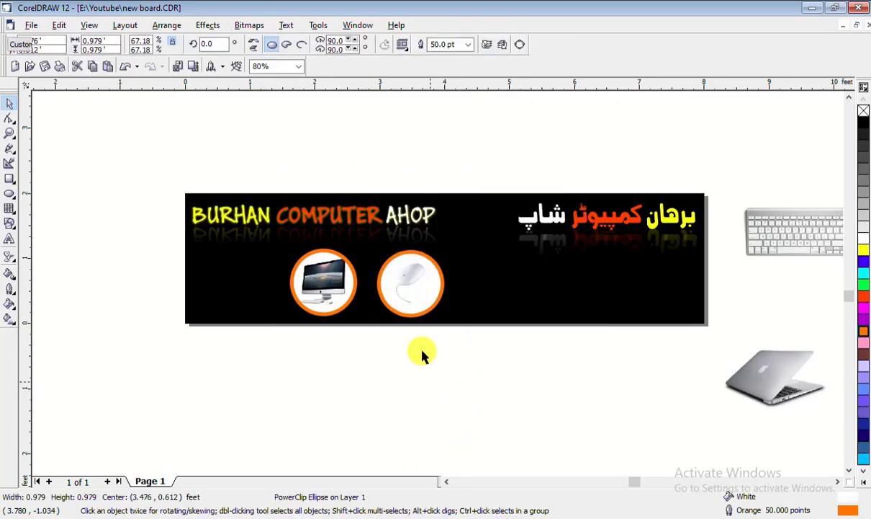
Fill the mouse badge 80% black after trying grey, yellow, blue, cyan and black swatches
left_click(398, 291)
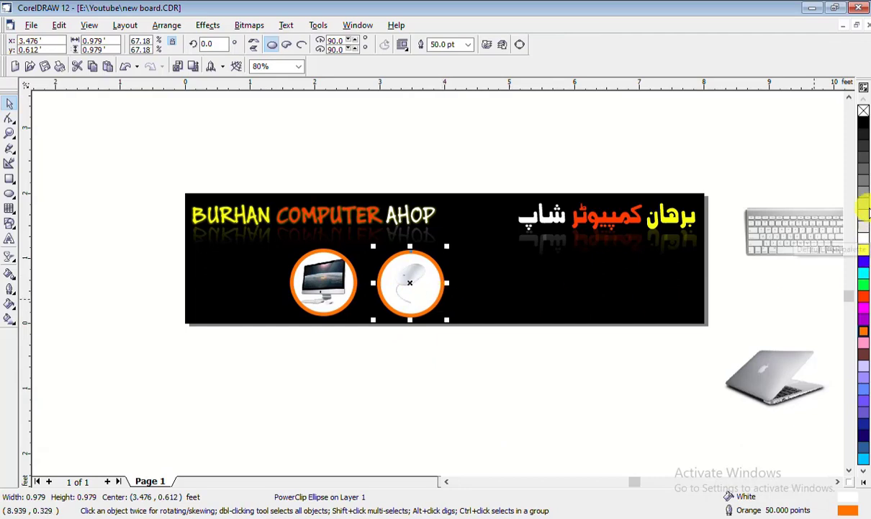
left_click(864, 195)
left_click(866, 187)
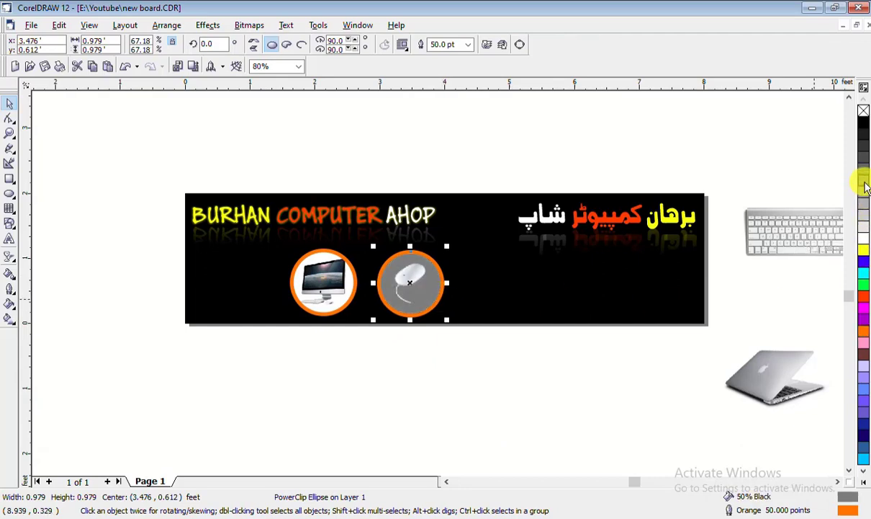
left_click(866, 168)
left_click(867, 250)
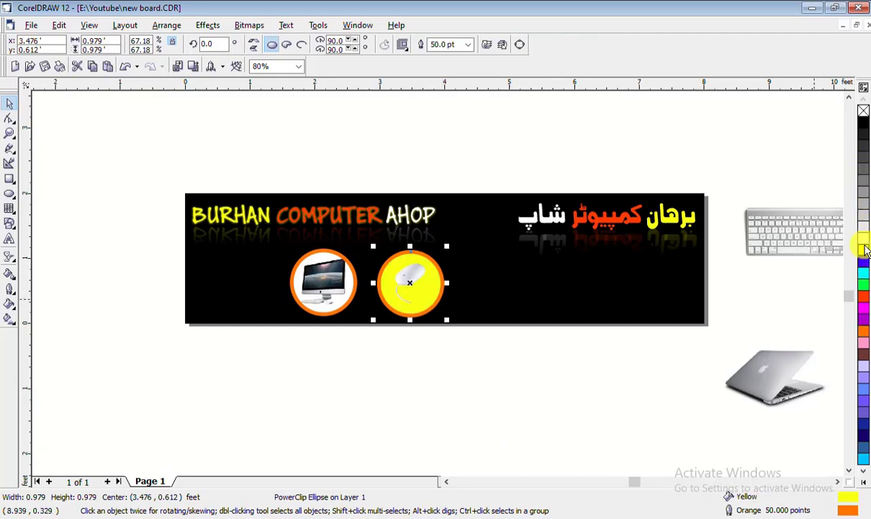
left_click(864, 259)
left_click(865, 273)
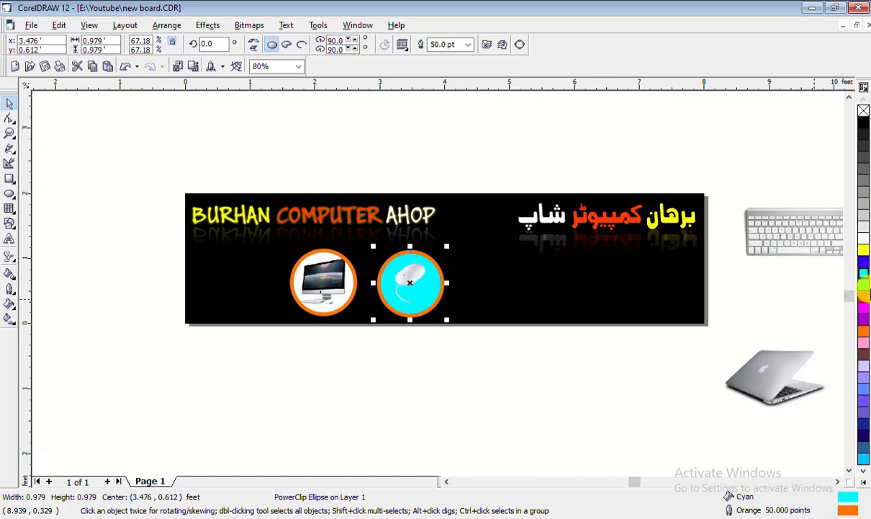
left_click(864, 124)
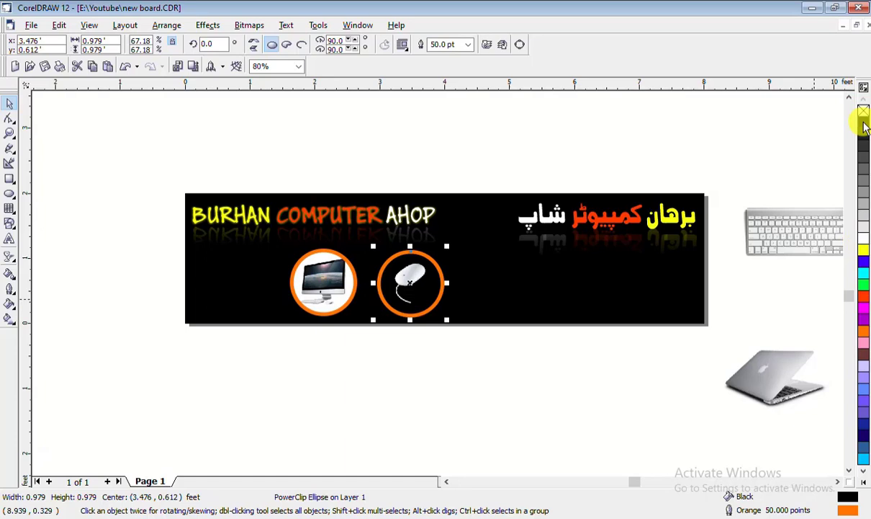
left_click(864, 137)
left_click(864, 149)
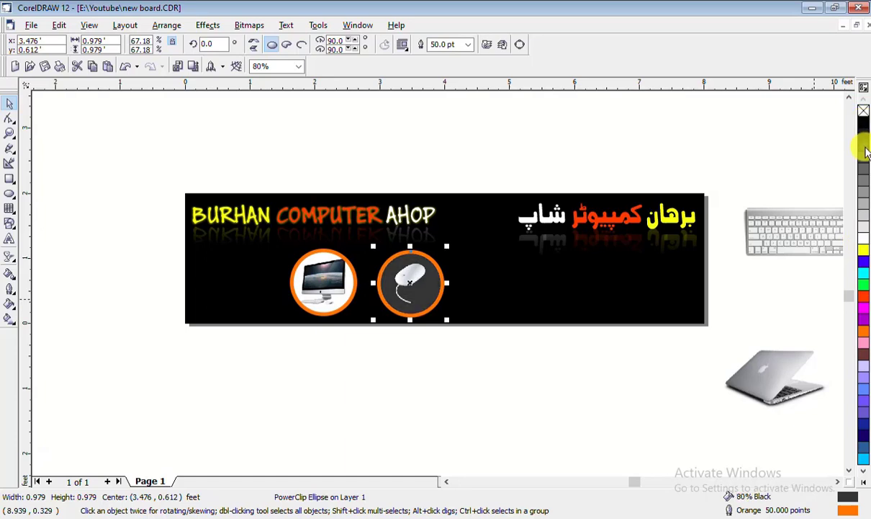
Shrink the mouse badge to about 0.63 ft
left_click(569, 356)
left_click(409, 281)
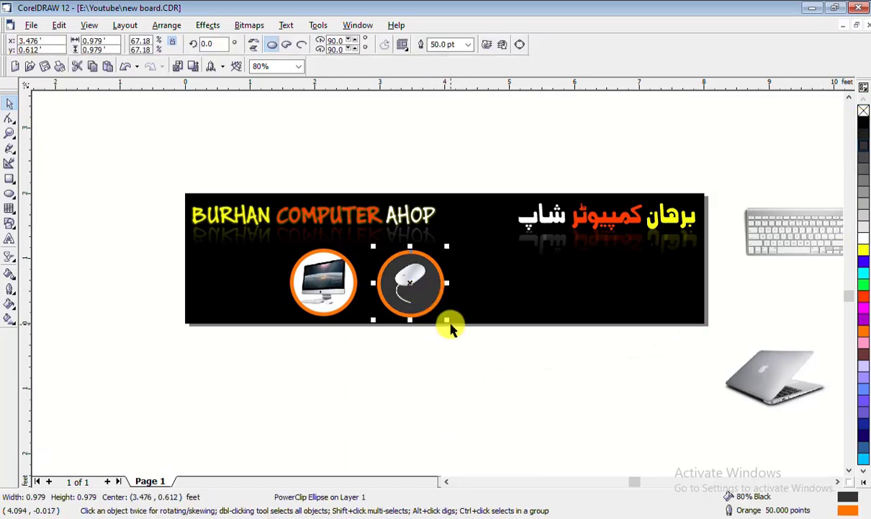
left_click_drag(448, 319, 431, 301)
Copy the monitor badge below the banner, then extract and delete its monitor picture
left_click(426, 388)
left_click(464, 373)
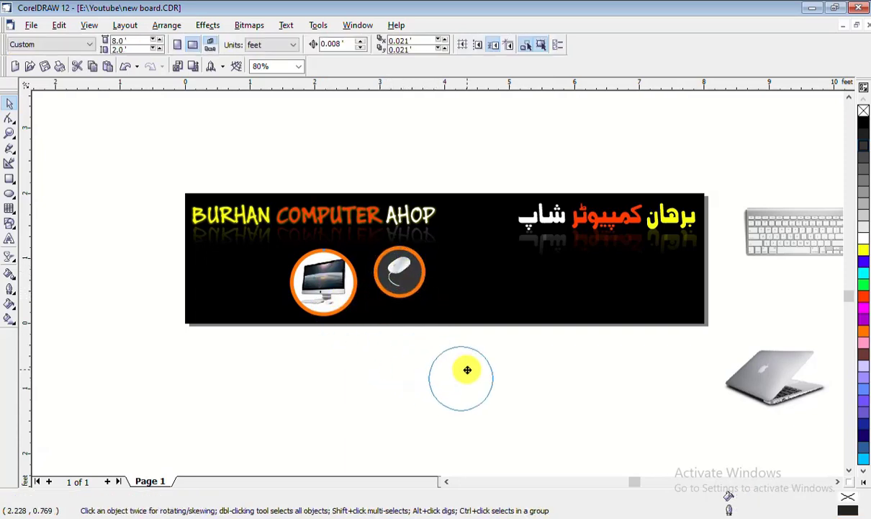
left_click_drag(468, 370, 468, 370)
right_click(468, 369)
left_click(534, 402)
left_click(474, 381)
right_click(474, 381)
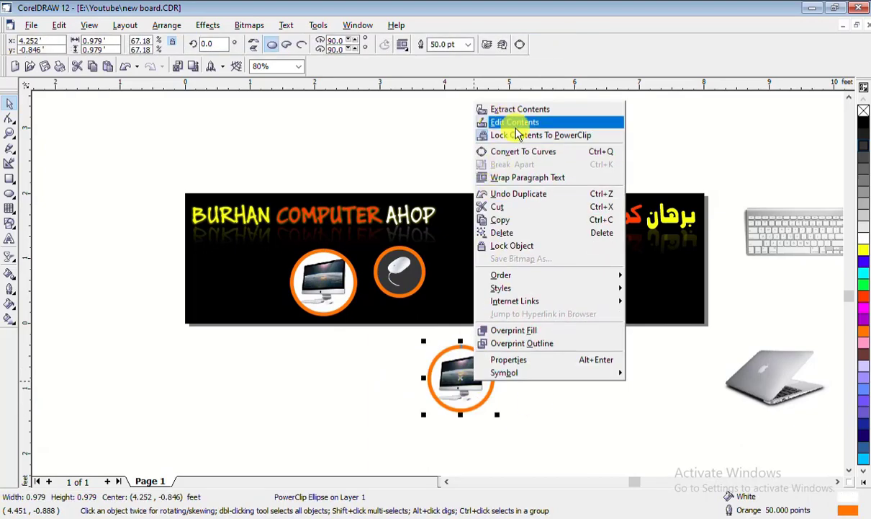
left_click(519, 108)
right_click(453, 371)
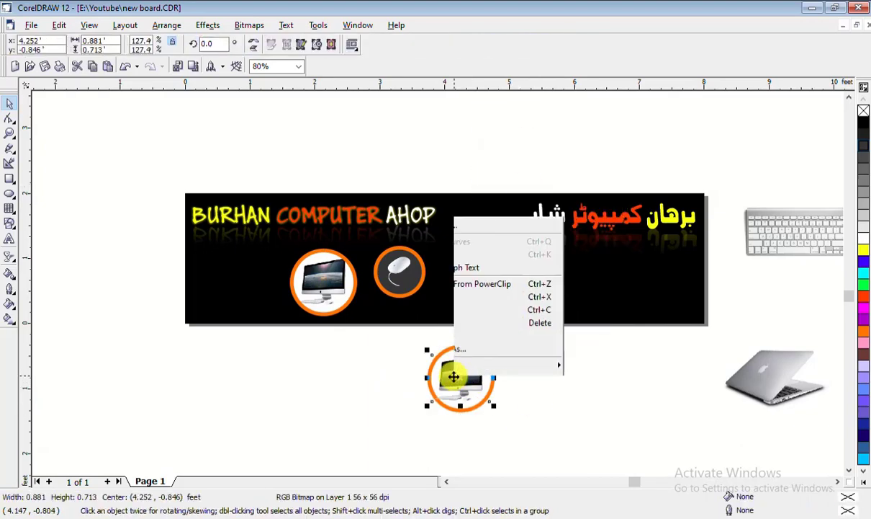
left_click(483, 226)
PowerClip the laptop picture inside the empty orange circle
left_click(775, 369)
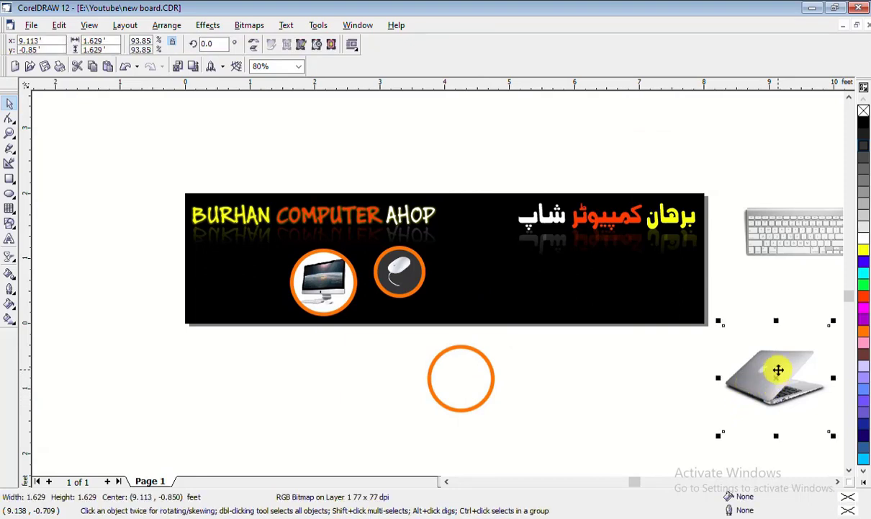
left_click_drag(775, 369, 620, 397)
left_click(209, 25)
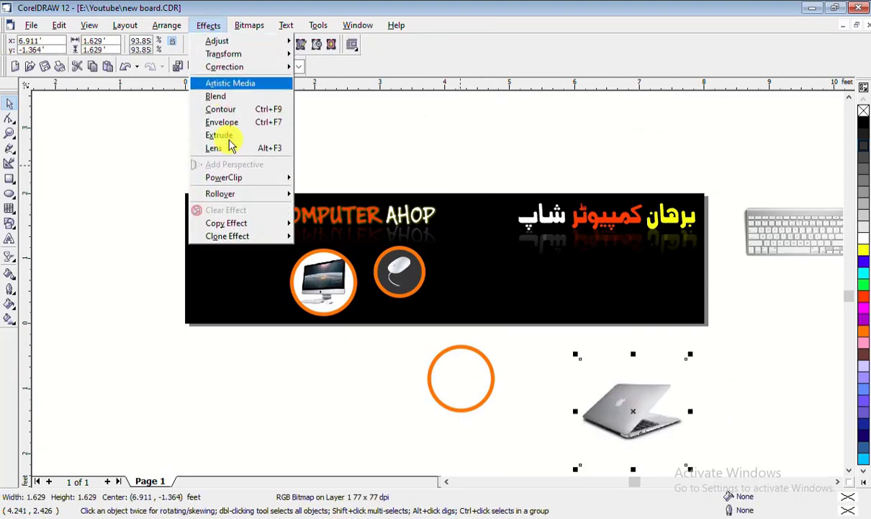
mouse_move(309, 180)
left_click(339, 178)
left_click(446, 407)
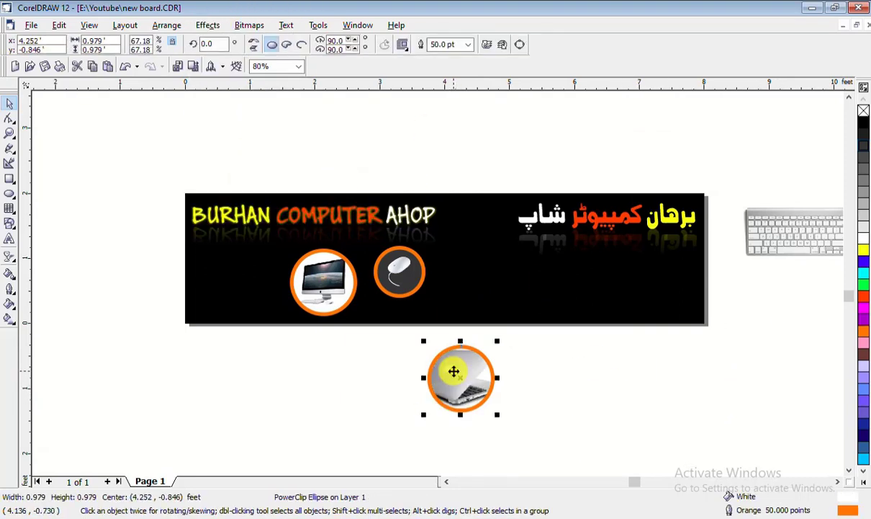
Shrink the laptop picture inside its circle using Edit Contents and Finish Editing
right_click(453, 371)
left_click(520, 112)
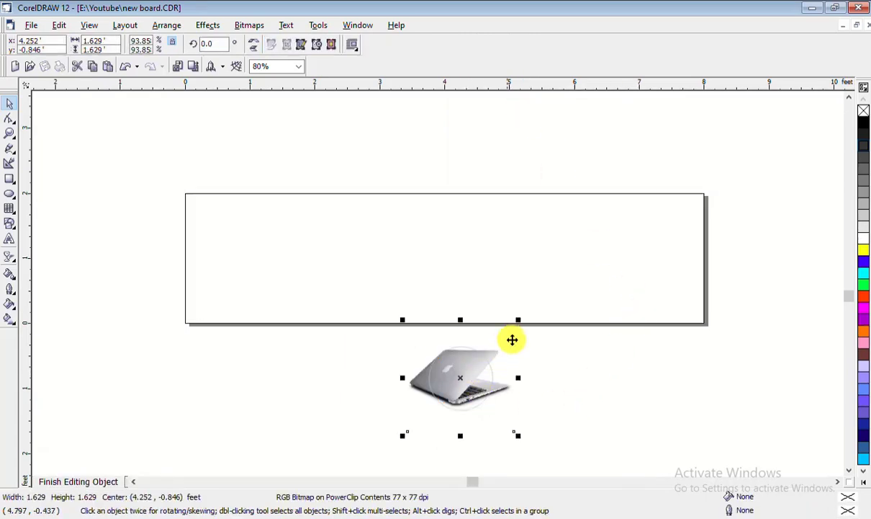
left_click_drag(520, 318, 499, 341)
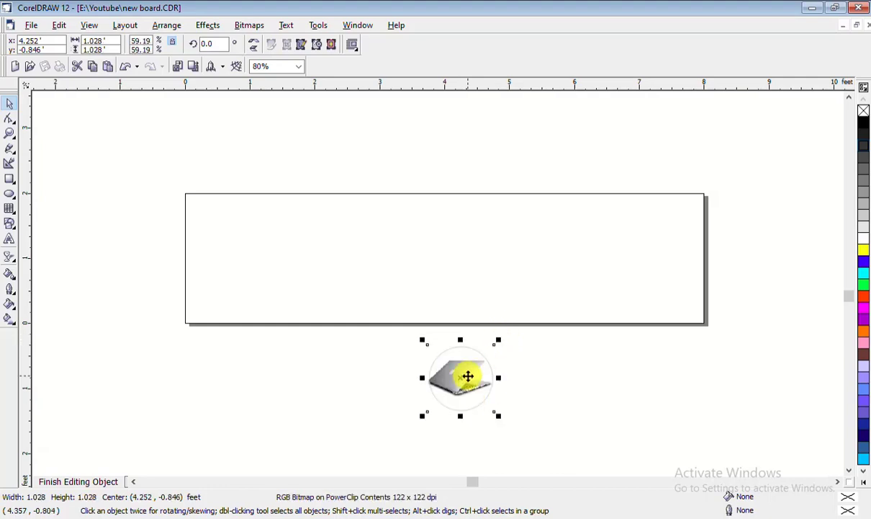
right_click(468, 376)
left_click(533, 132)
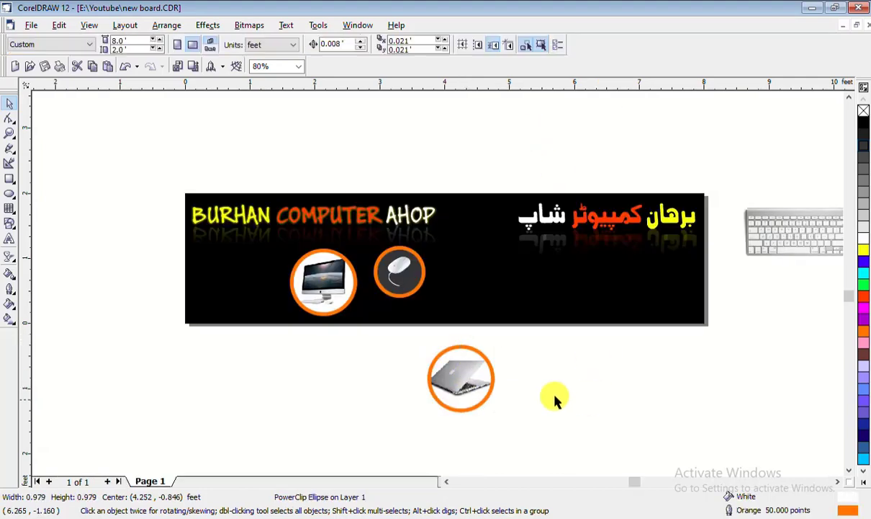
Enlarge the laptop picture to fill its circle and move the badge beside the mouse badge
left_click(464, 369)
right_click(465, 369)
left_click(504, 102)
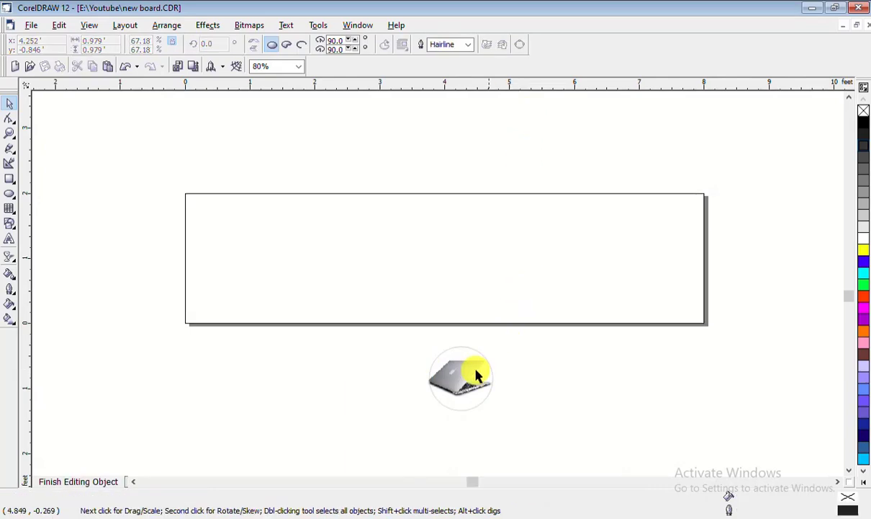
left_click(476, 375)
left_click_drag(499, 344, 509, 329)
right_click(466, 367)
left_click(511, 123)
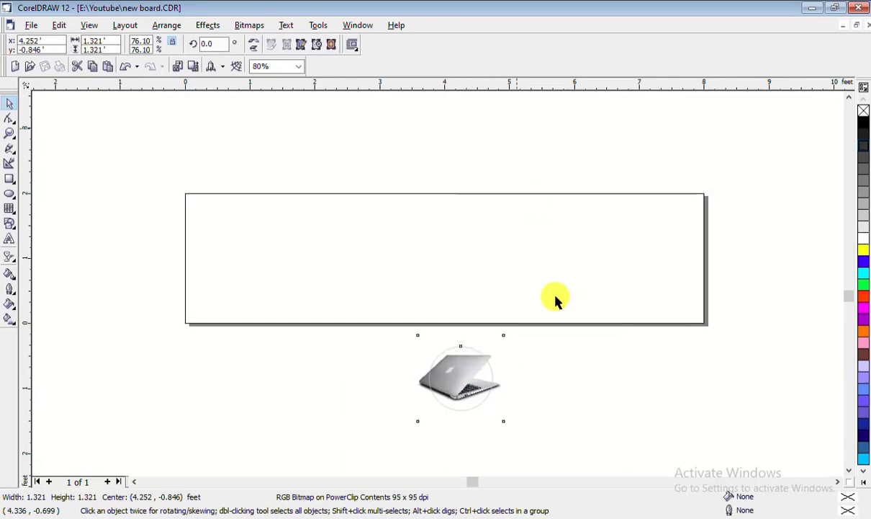
left_click_drag(453, 382, 584, 382)
left_click(456, 372)
Extract and delete the laptop picture from the lower orange circle
right_click(584, 382)
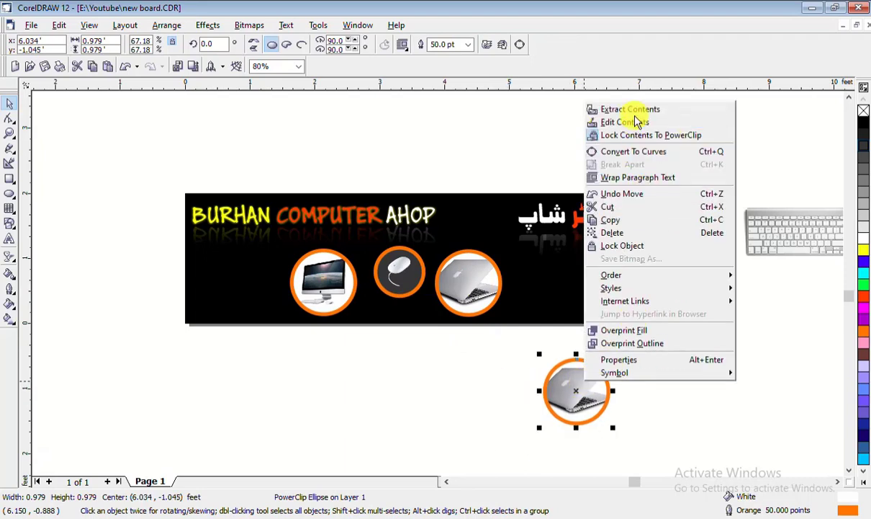
left_click(621, 106)
left_click(652, 382)
right_click(581, 389)
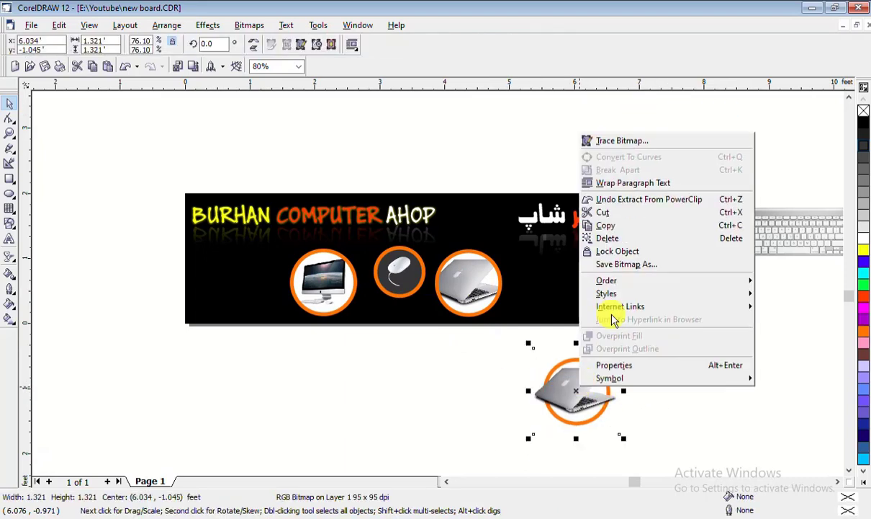
left_click(620, 237)
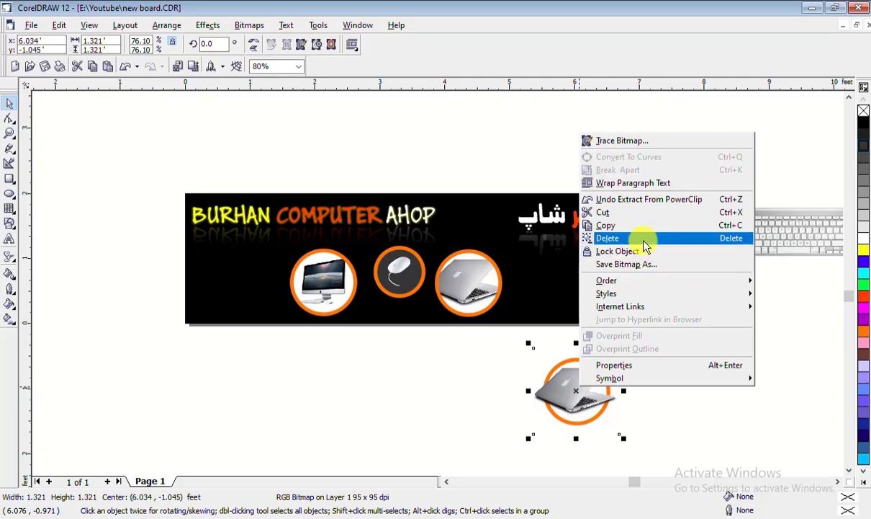
PowerClip the keyboard picture inside the empty orange circle
left_click(792, 234)
left_click_drag(798, 232, 777, 349)
left_click(252, 25)
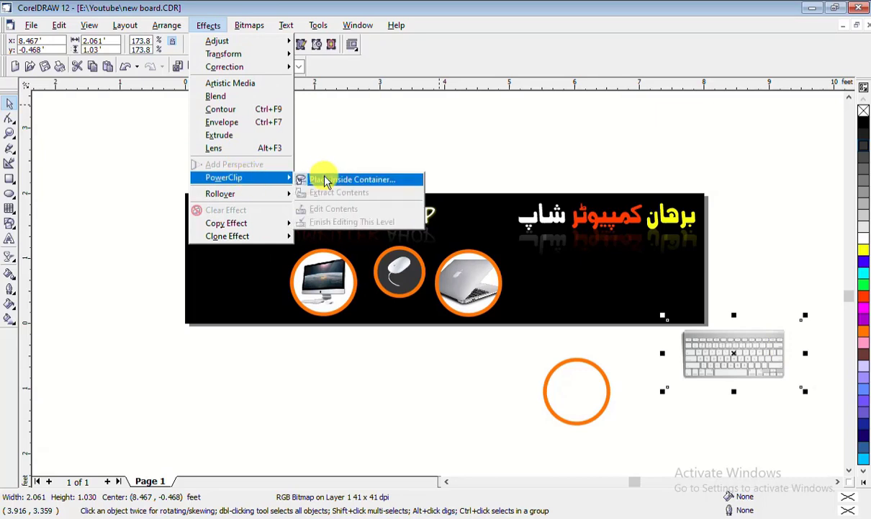
left_click(322, 178)
left_click(555, 364)
Resize the keyboard picture to fit inside its circle, then finish editing the contents
right_click(565, 369)
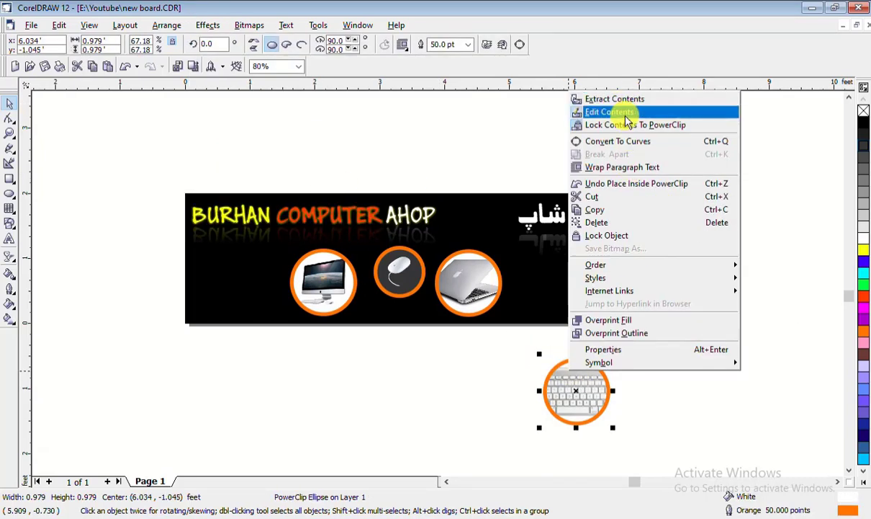
left_click(619, 111)
left_click(597, 383)
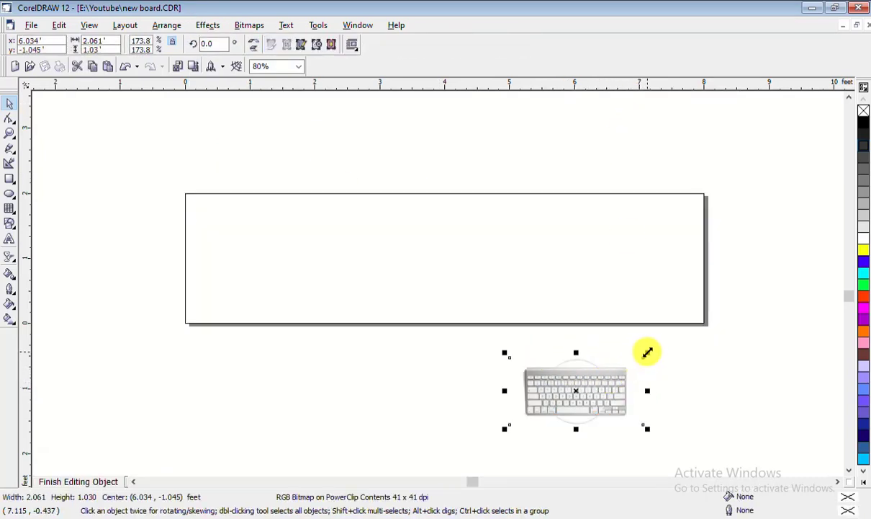
left_click_drag(650, 351, 607, 370)
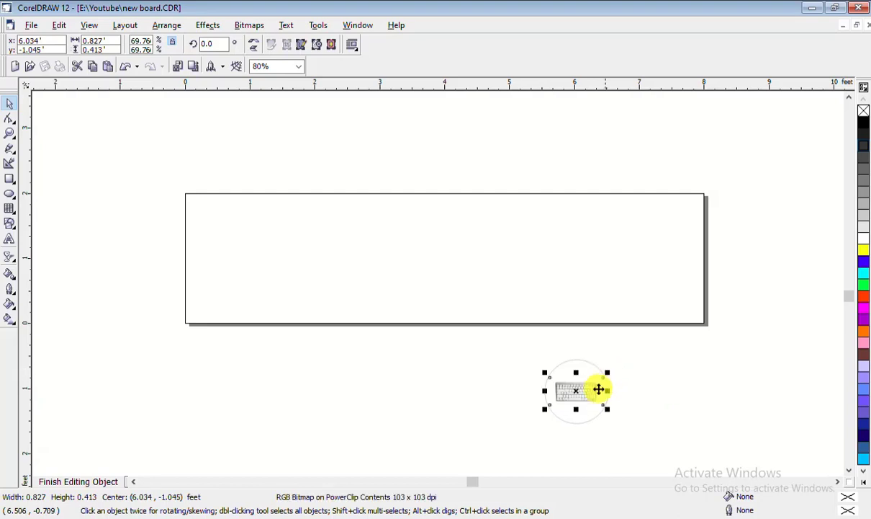
scroll(605, 374, "up", 5)
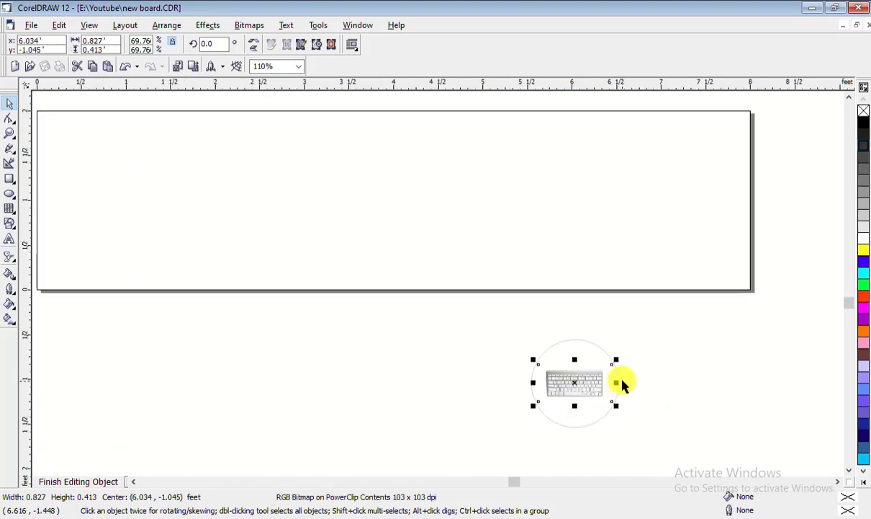
left_click_drag(620, 344, 643, 330)
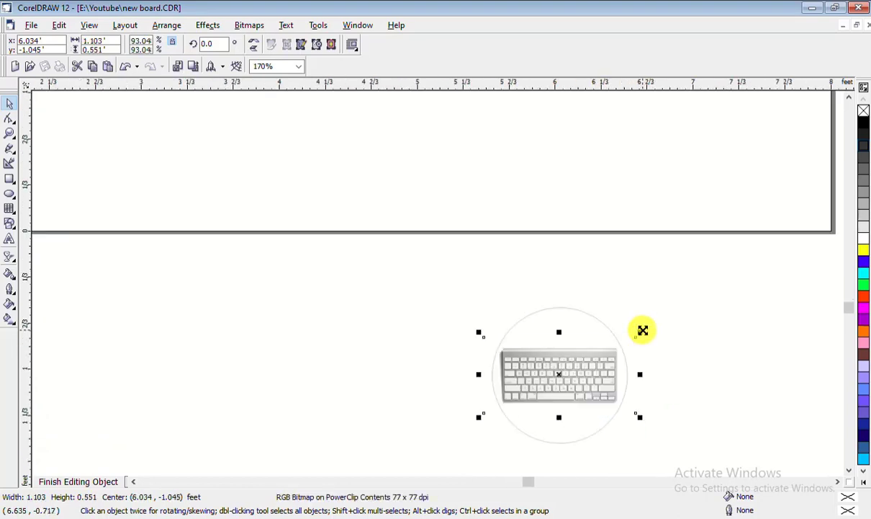
right_click(570, 376)
left_click(619, 131)
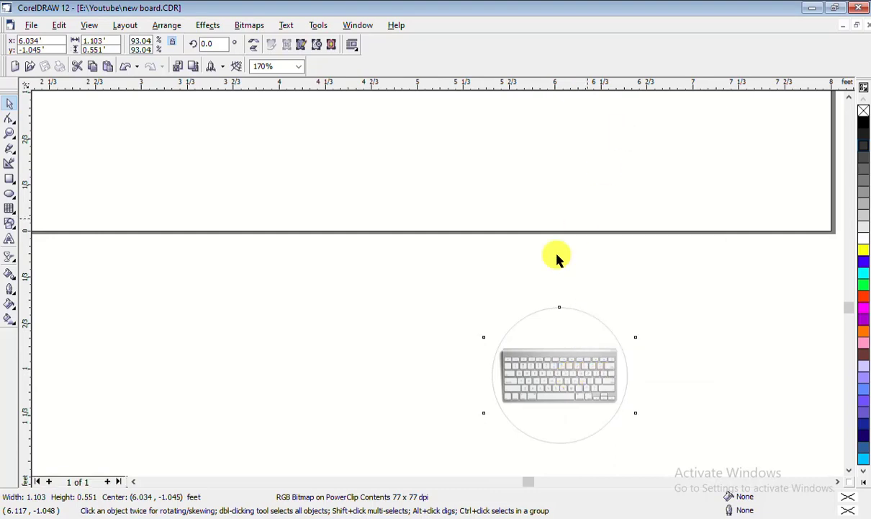
scroll(505, 285, "down", 1)
scroll(370, 292, "down", 1)
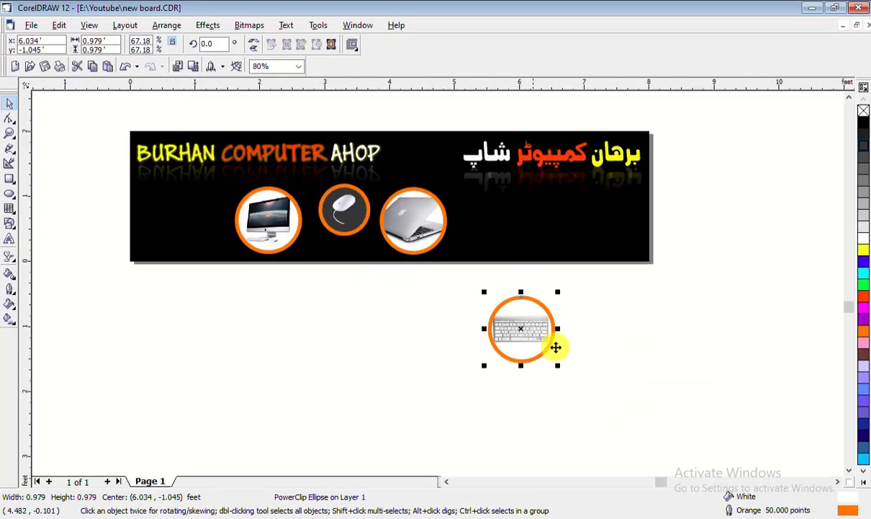
Fill the keyboard circle 80% black and move the laptop, mouse and keyboard circles into the banner
left_click(864, 136)
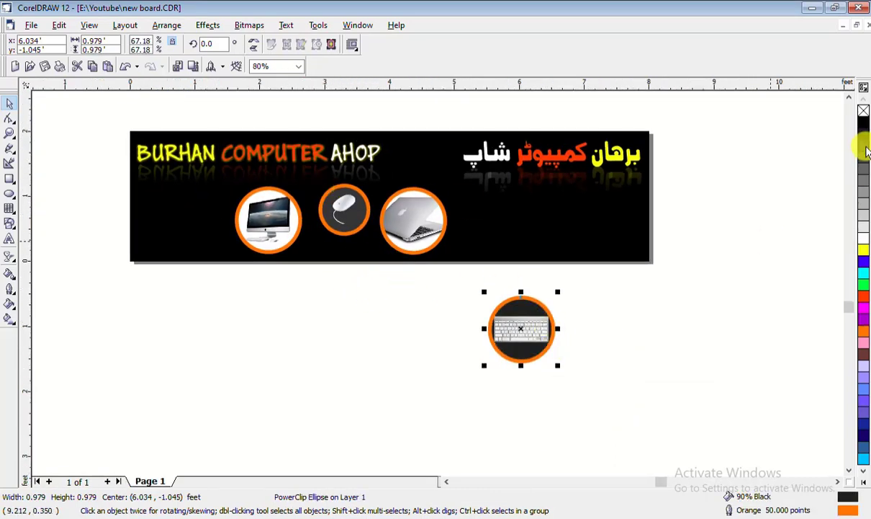
left_click(866, 149)
left_click(659, 328)
left_click_drag(411, 219, 605, 220)
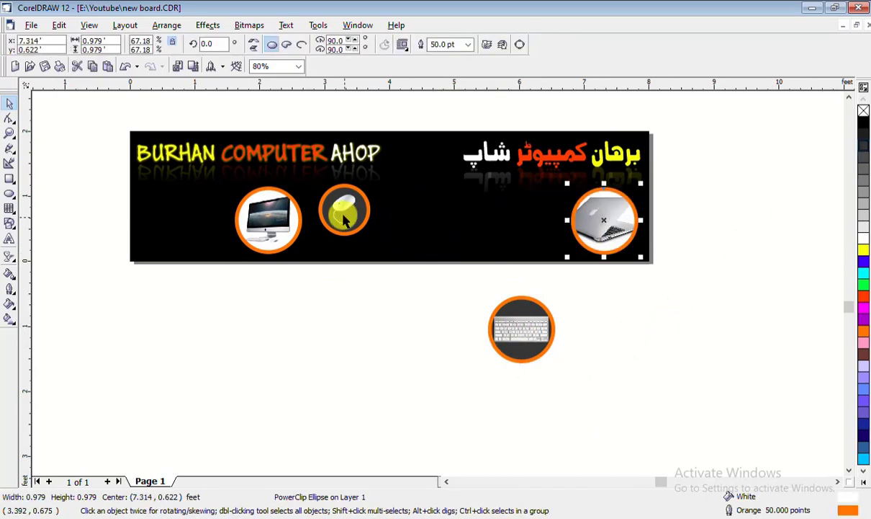
left_click_drag(360, 210, 540, 224)
left_click_drag(531, 317, 483, 216)
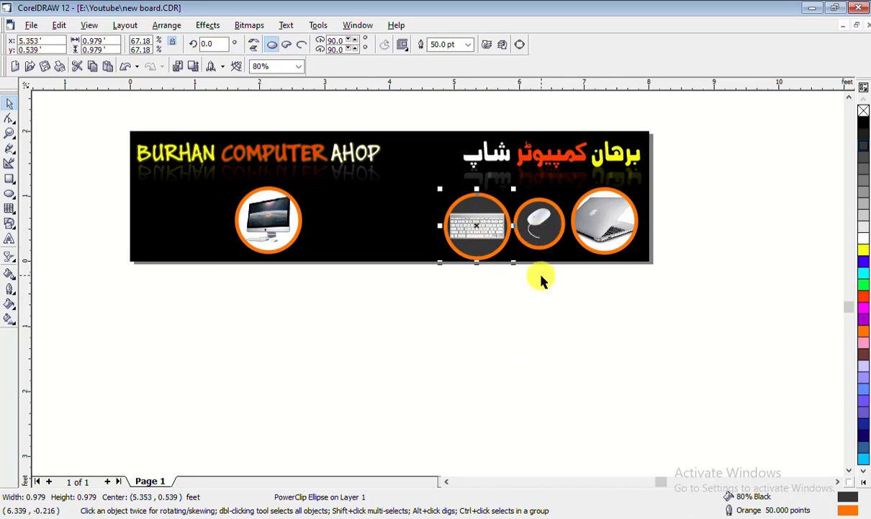
Shift the monitor and keyboard circles left so the four circles form a row
left_click(533, 301)
left_click_drag(263, 225, 402, 223)
left_click(495, 238)
left_click(512, 313)
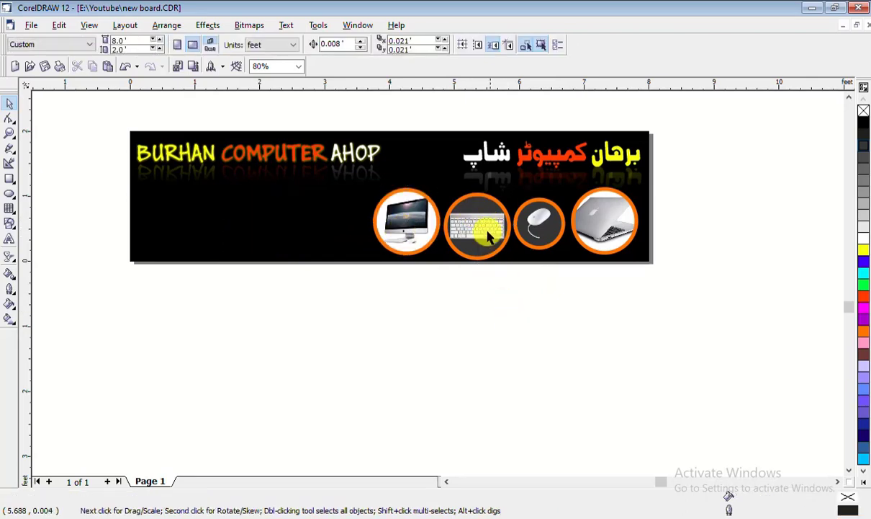
left_click(487, 233)
left_click(546, 223)
left_click(392, 223)
left_click_drag(393, 223, 345, 216)
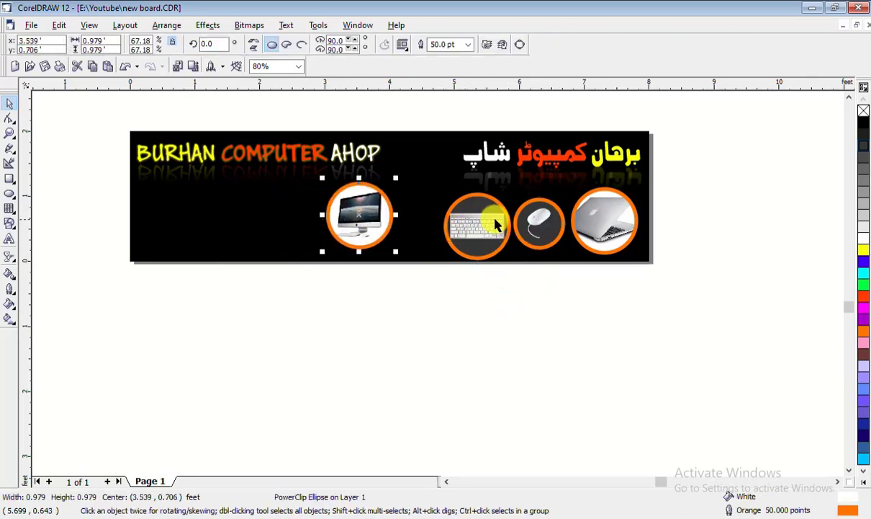
left_click_drag(496, 224, 461, 223)
left_click(539, 224)
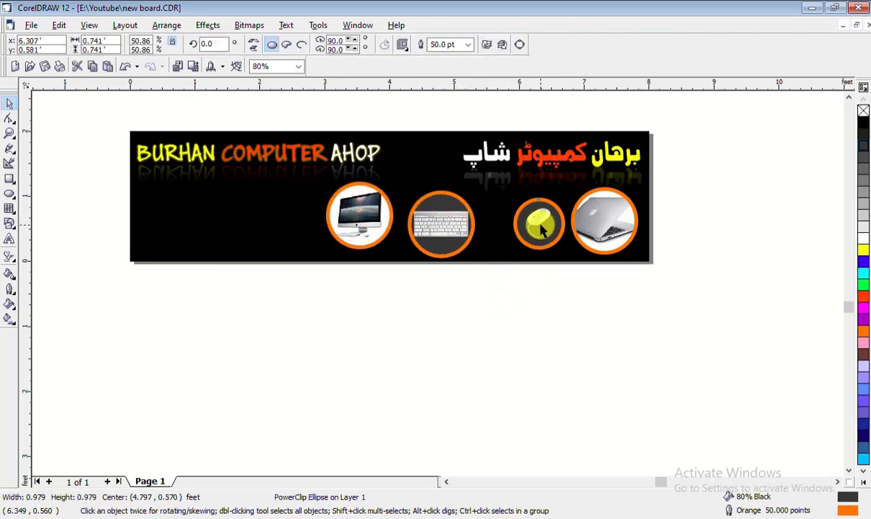
left_click(448, 224)
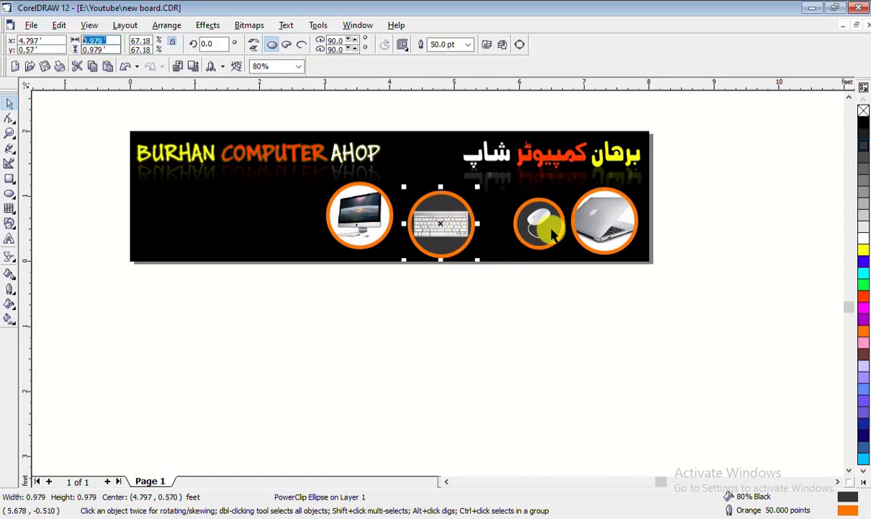
left_click(451, 220)
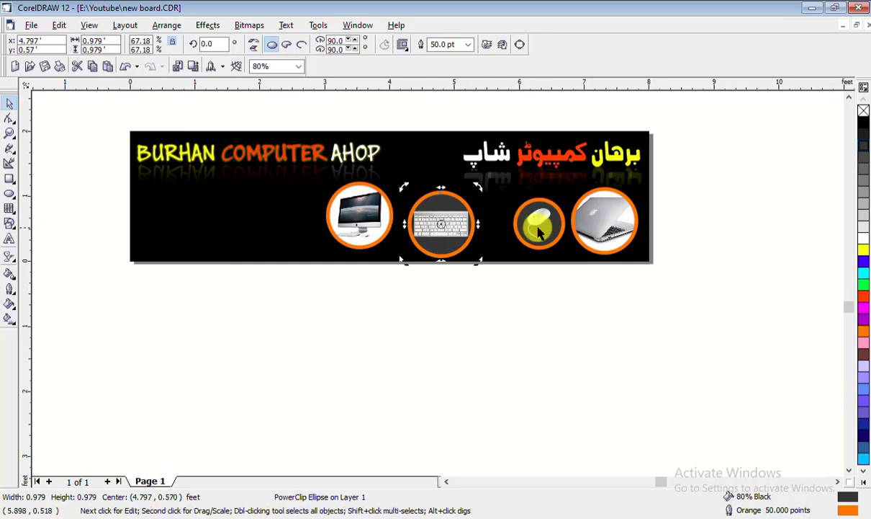
left_click(530, 218)
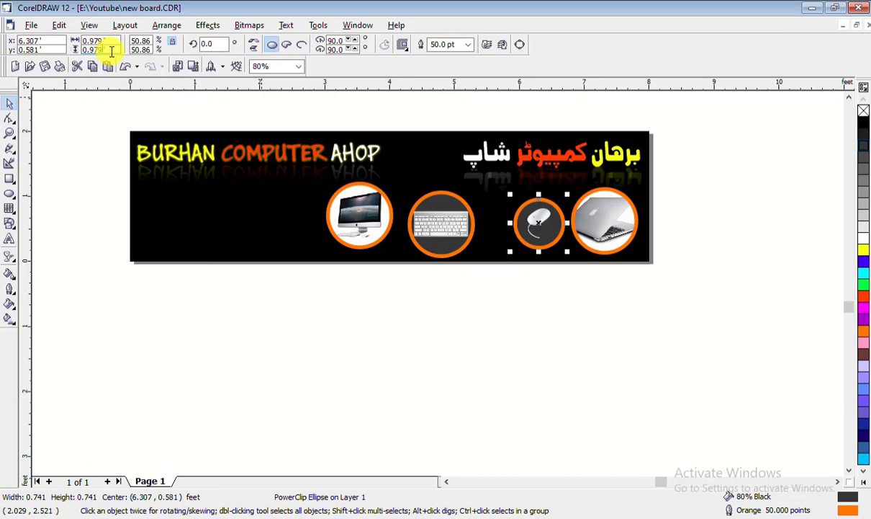
Resize the mouse circle to 0.979' and align all four circles on one horizontal line
key("Return")
left_click(426, 301)
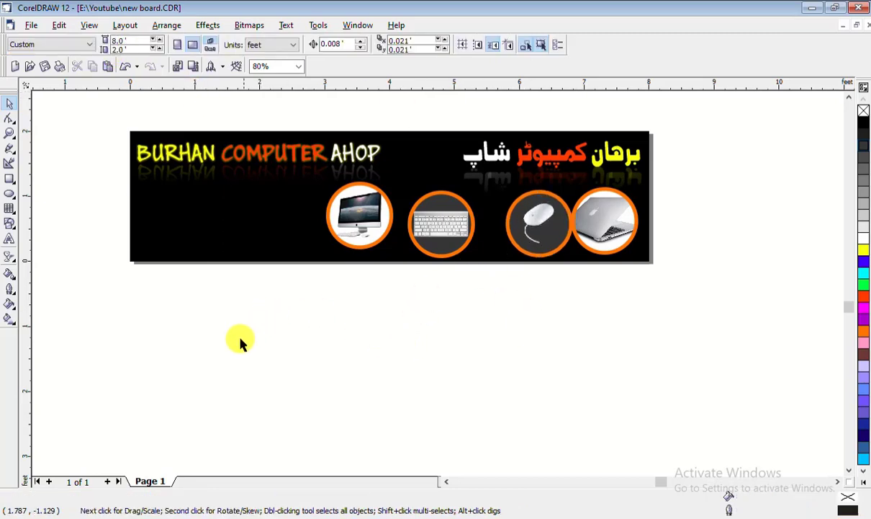
left_click_drag(240, 339, 692, 168)
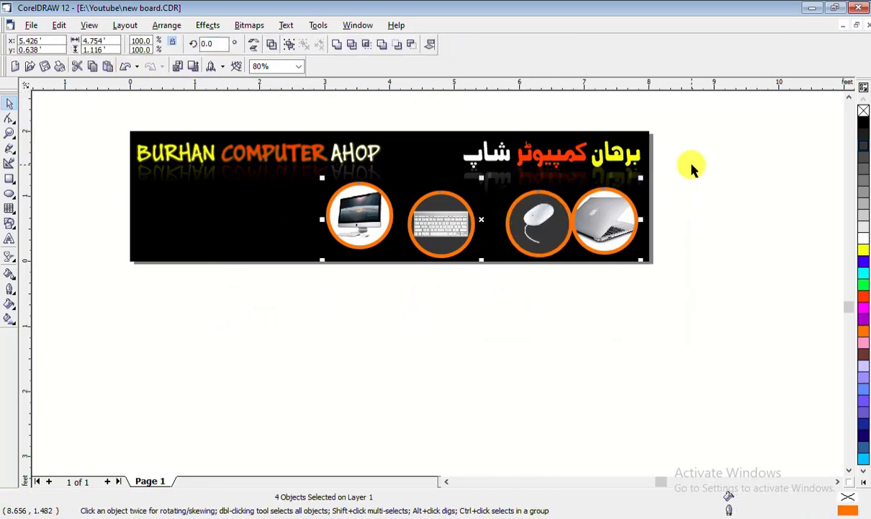
key("e")
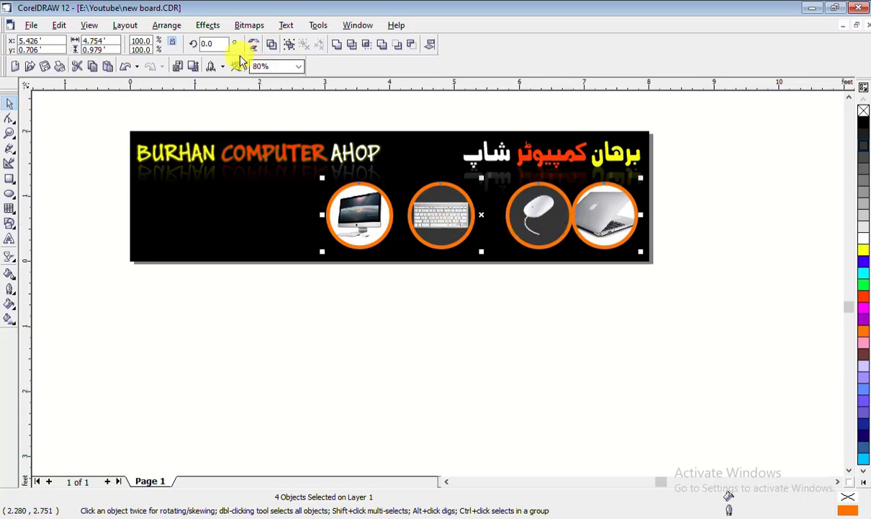
Distribute the four circles with equal spacing using Align and Distribute
left_click(205, 25)
left_click(167, 27)
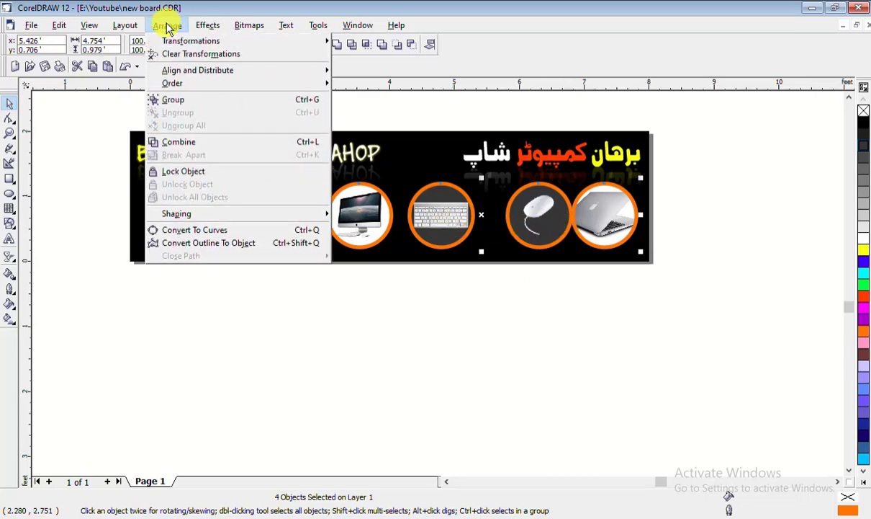
mouse_move(189, 74)
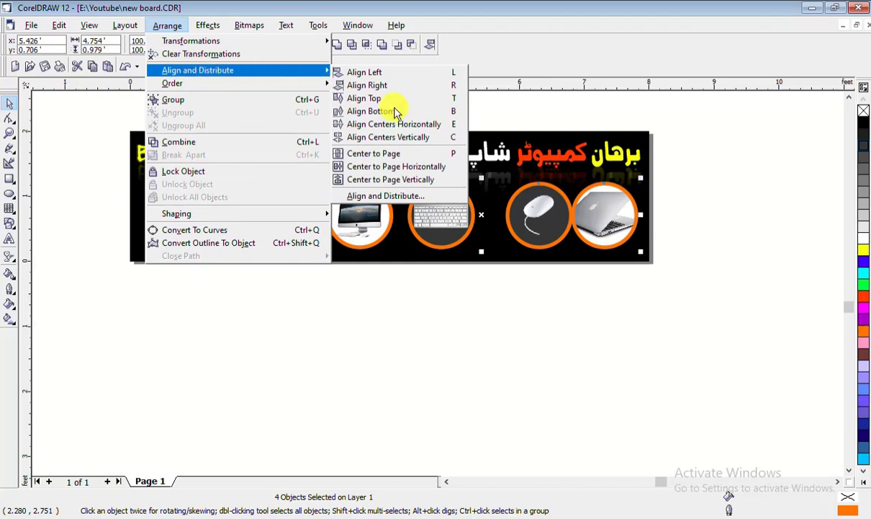
left_click(403, 195)
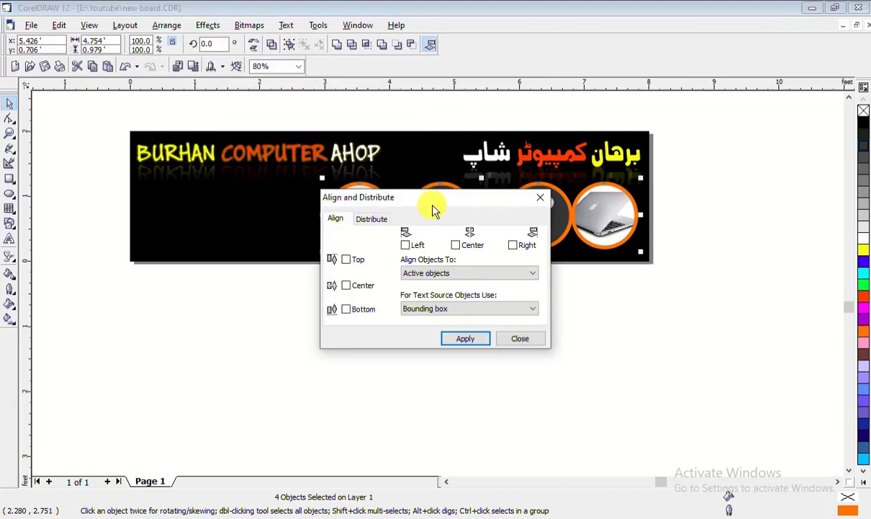
left_click_drag(433, 209, 595, 338)
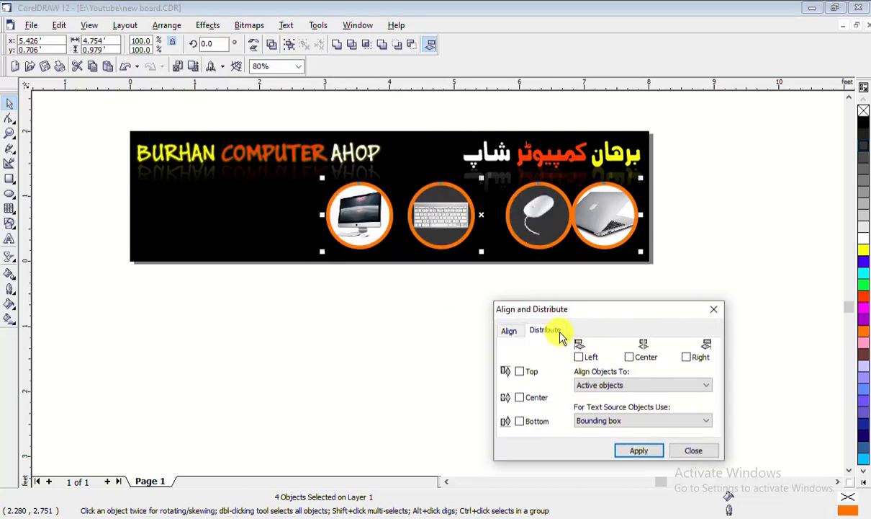
left_click(561, 333)
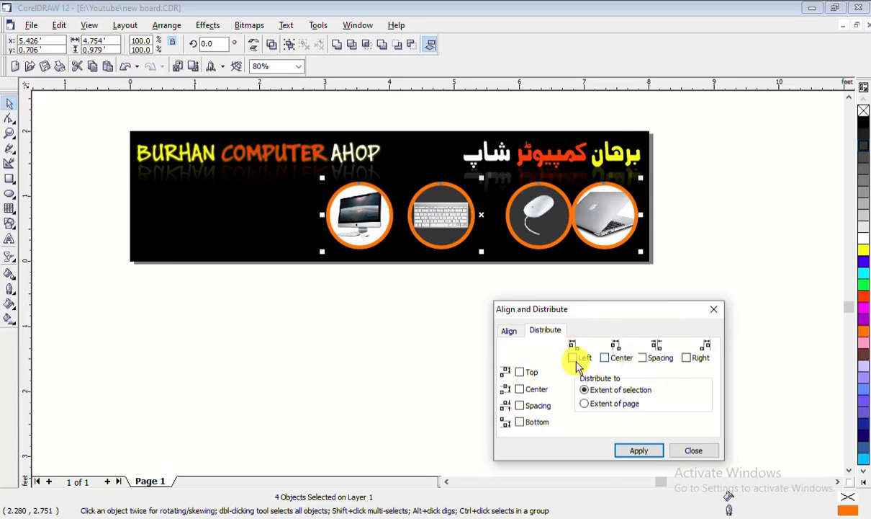
left_click(642, 358)
left_click(639, 450)
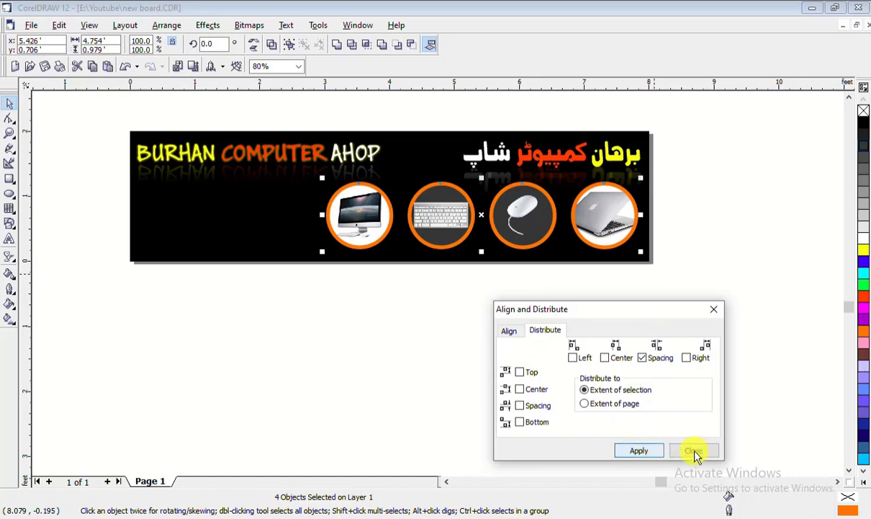
left_click(693, 450)
left_click_drag(278, 307, 721, 172)
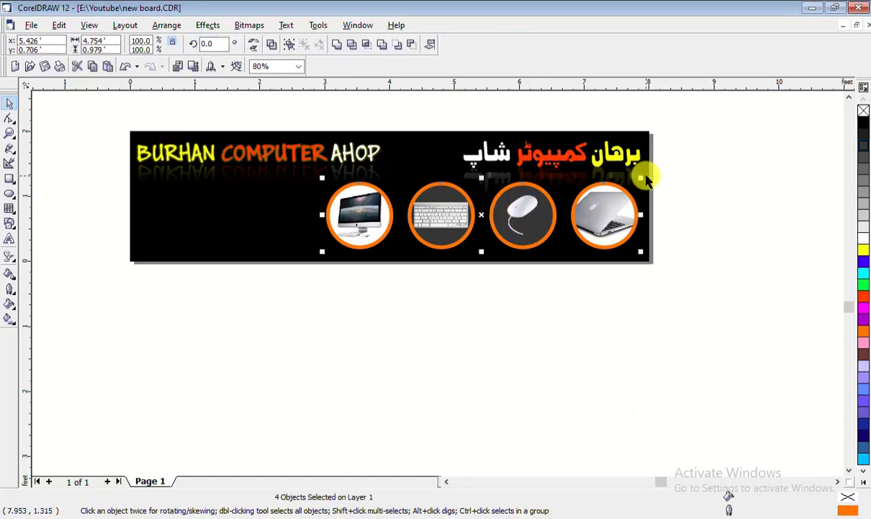
Shrink the row of four product circles together and reselect them
left_click_drag(640, 180, 567, 194)
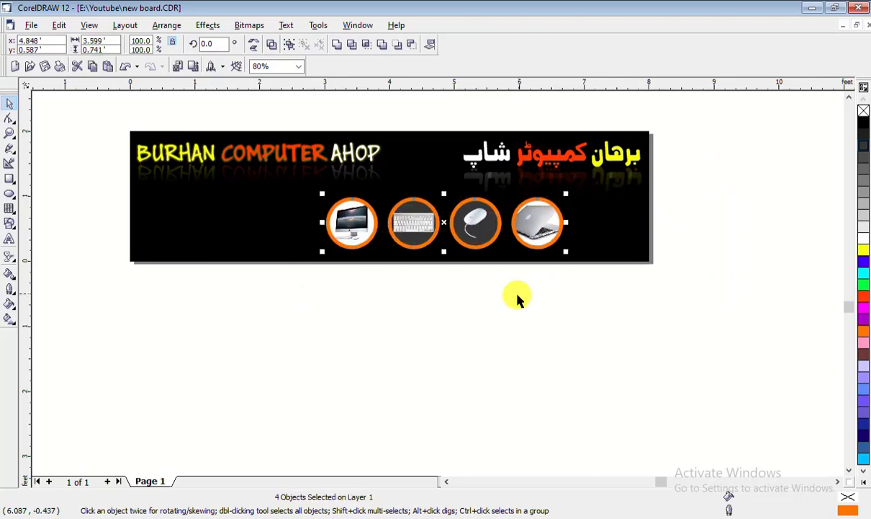
left_click_drag(665, 311, 297, 190)
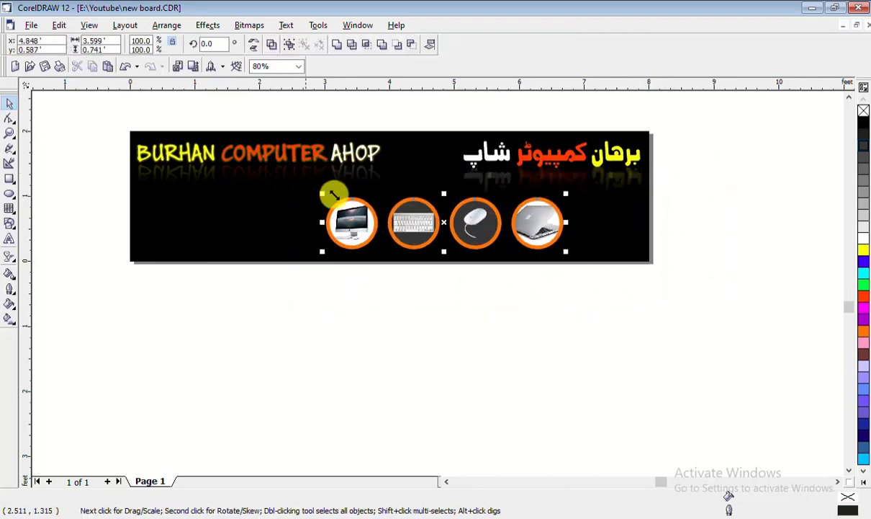
right_click(471, 225)
left_click(479, 273)
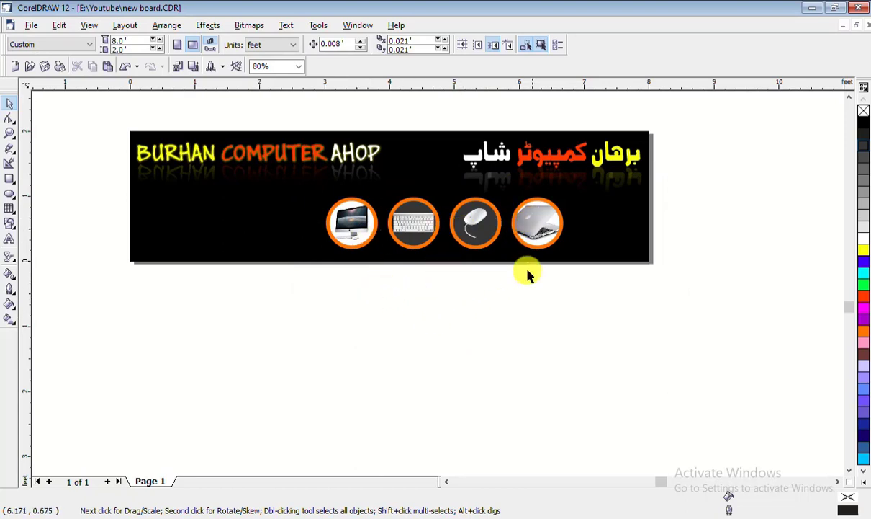
left_click_drag(619, 300, 283, 177)
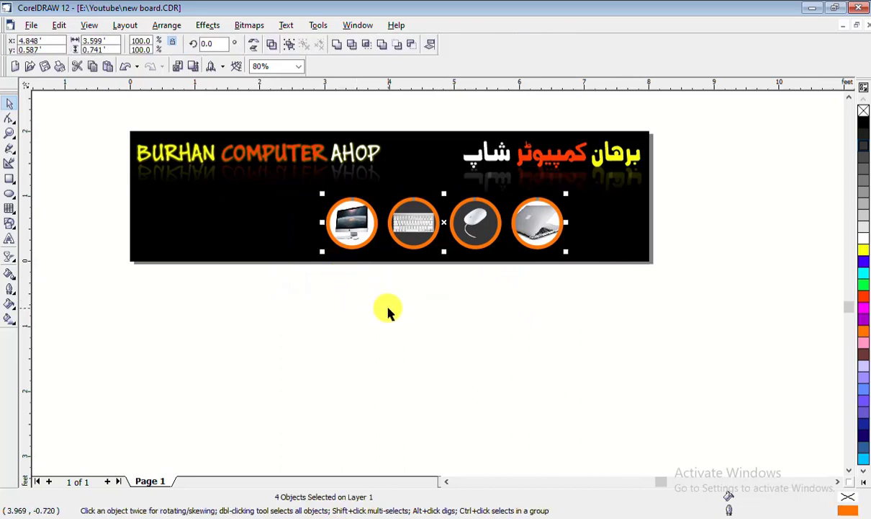
left_click(451, 331)
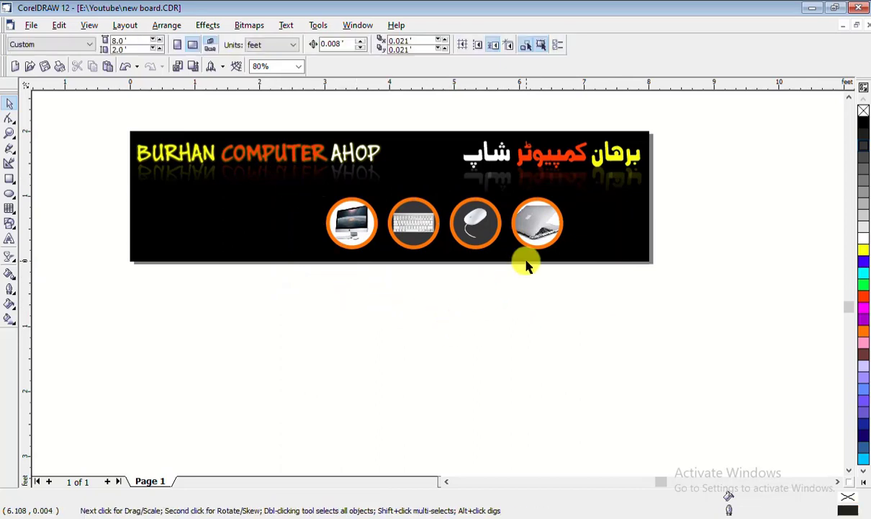
Enlarge the monitor circle above the keyboard circle and nudge the keyboard against the mouse
left_click_drag(363, 225, 232, 268)
left_click_drag(195, 210, 425, 188)
left_click(475, 220)
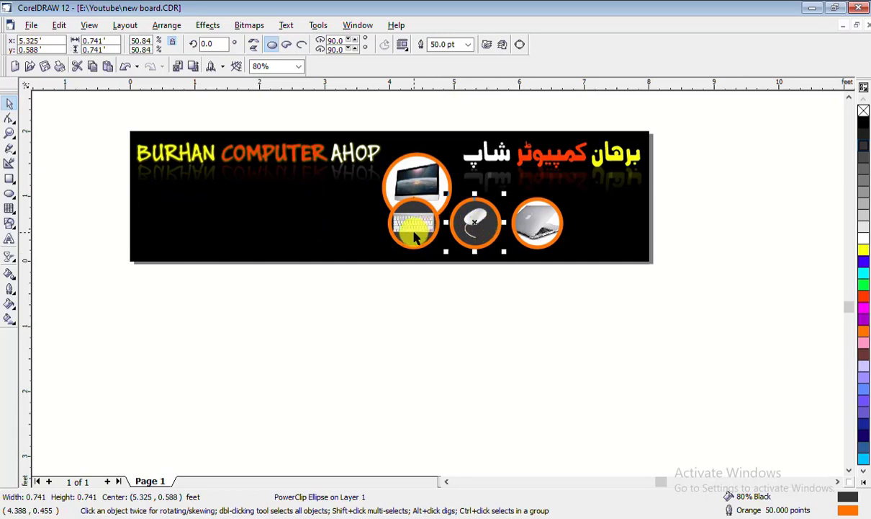
left_click(425, 327)
left_click(418, 231)
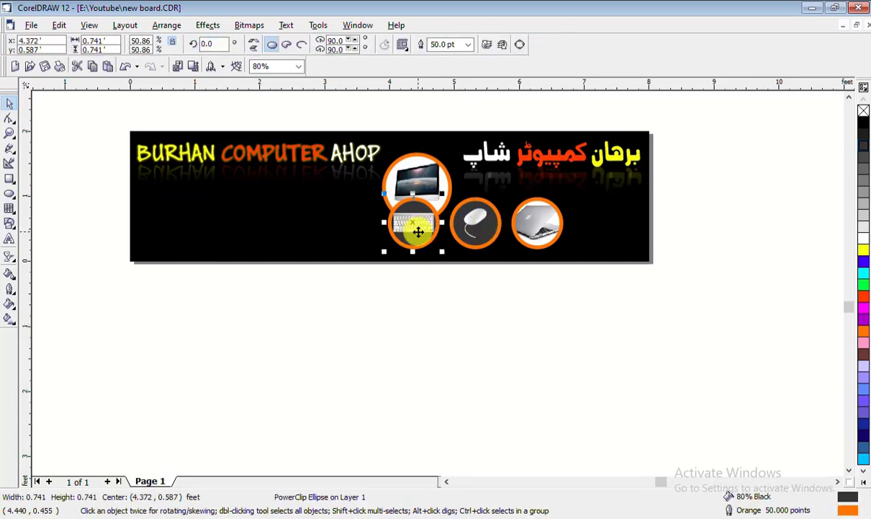
left_click_drag(432, 237, 466, 199)
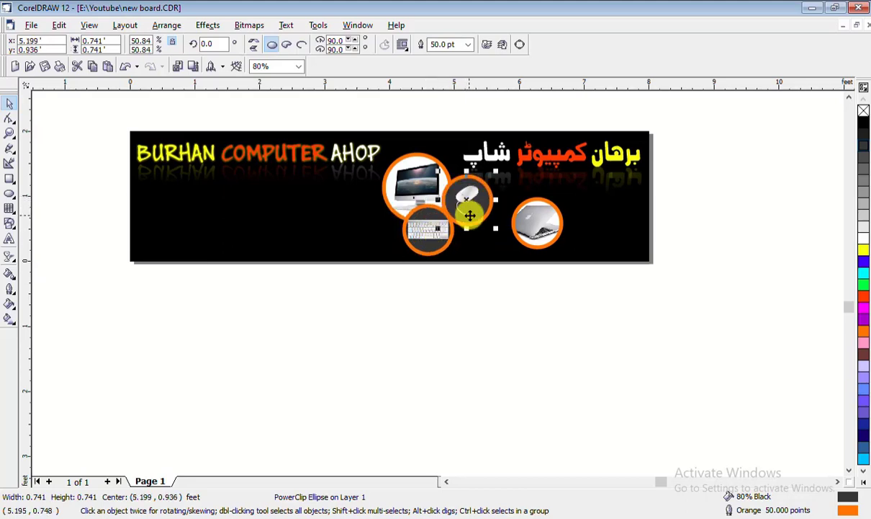
Enlarge the laptop badge to about 1 ft and move it closer to the others
left_click(548, 226)
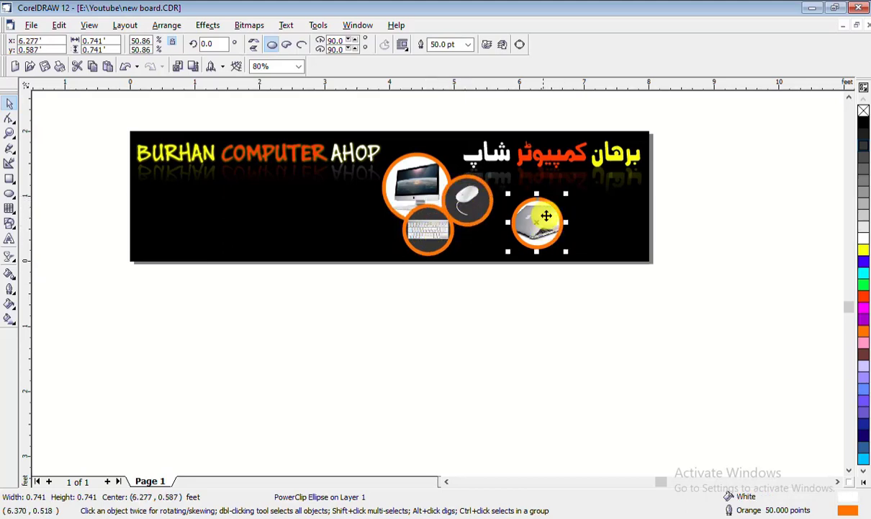
left_click_drag(566, 194, 582, 176)
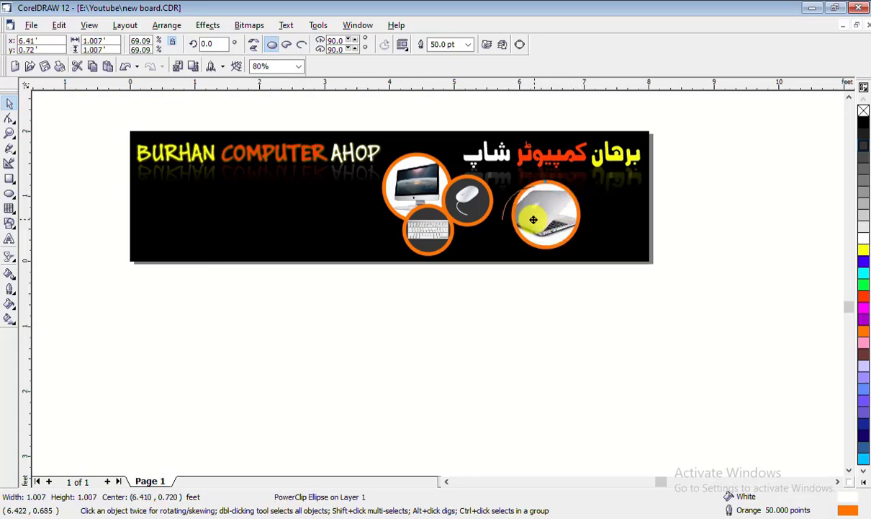
left_click_drag(533, 219, 507, 227)
left_click(467, 299)
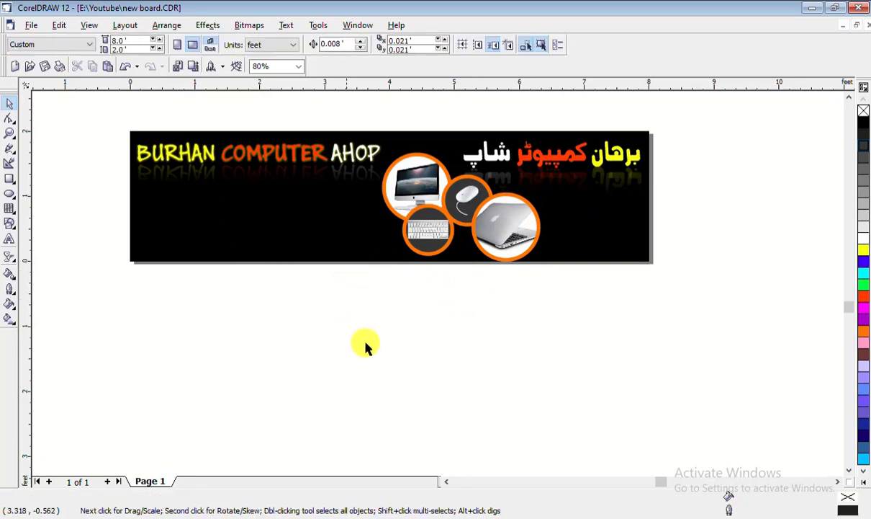
Scale all four badges down to about 77% and drop the keyboard badge into the cluster
left_click_drag(323, 330, 567, 137)
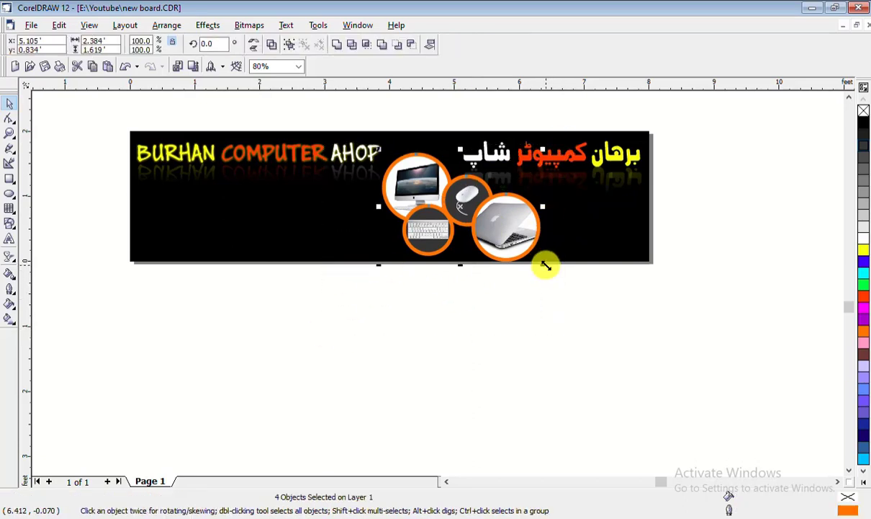
left_click_drag(546, 266, 509, 234)
left_click(476, 311)
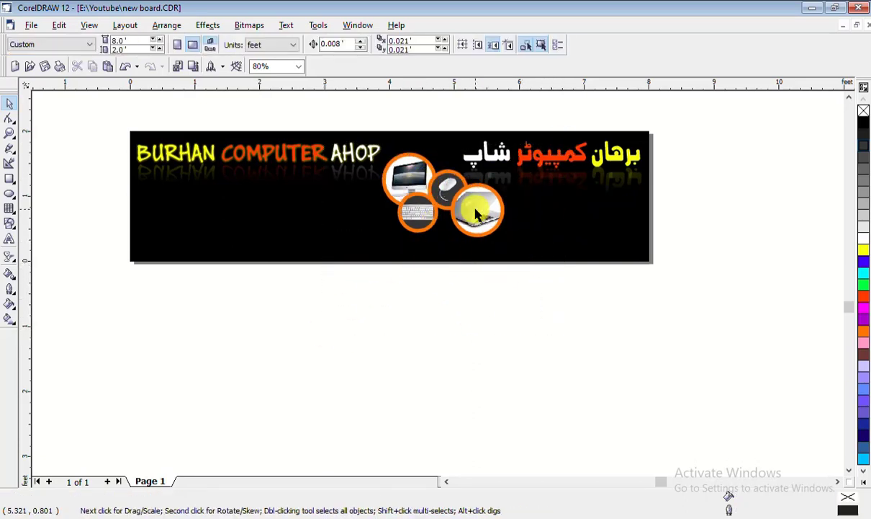
left_click(417, 220)
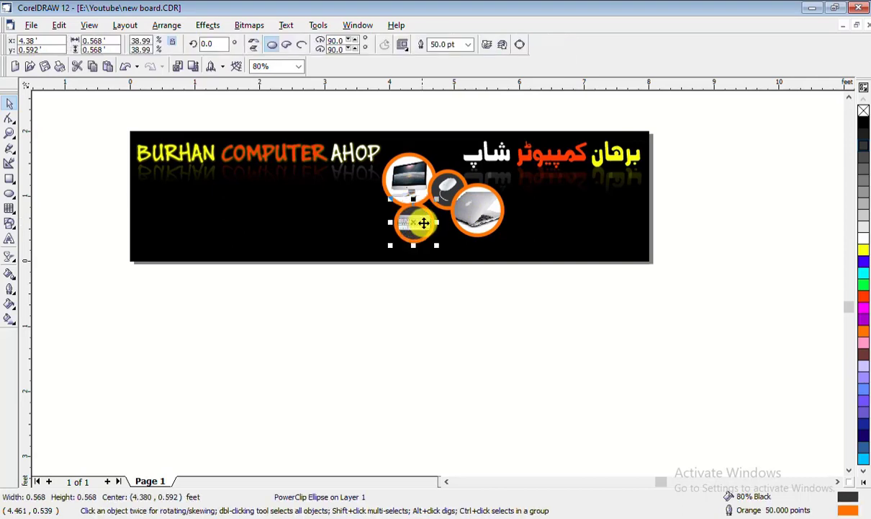
left_click_drag(424, 223, 471, 224)
left_click_drag(317, 296, 373, 267)
Move the whole four-badge cluster right, under the Urdu title
left_click(453, 169)
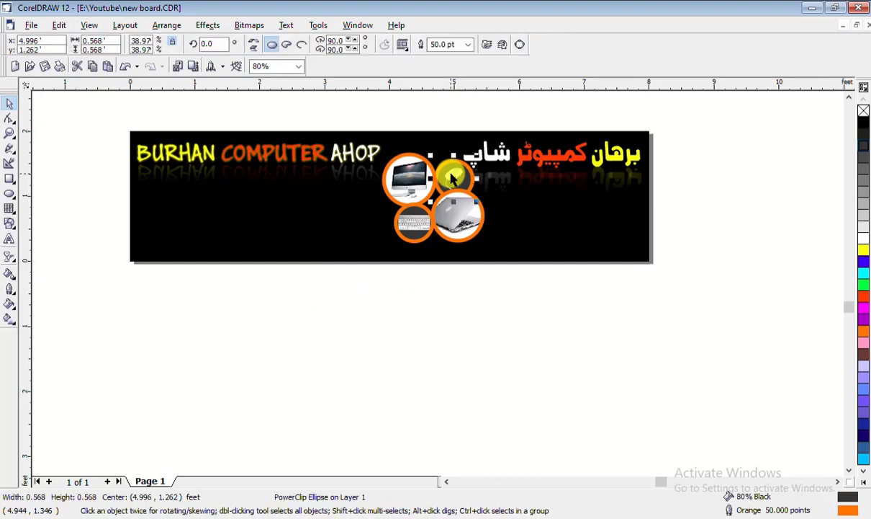
left_click(464, 317)
left_click_drag(331, 302, 494, 128)
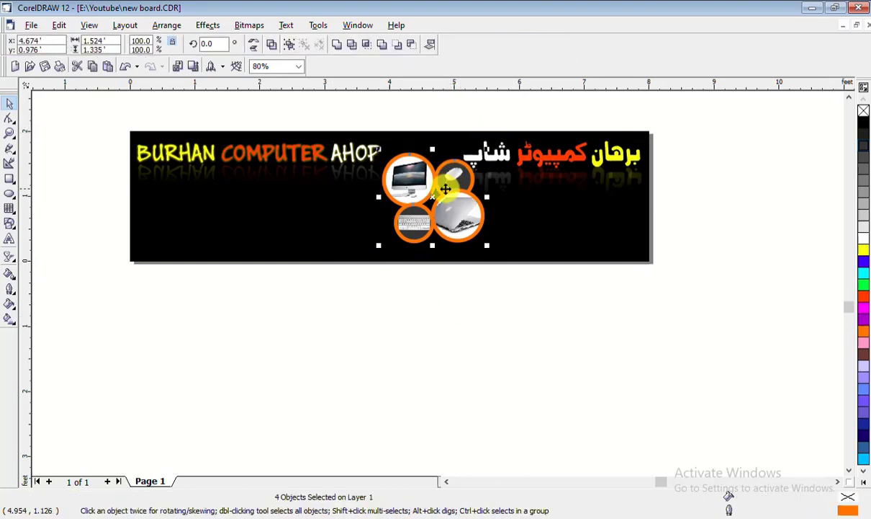
left_click_drag(446, 186, 411, 217)
Save the banner and move the mouse badge to the cluster's left
key("ctrl+s")
left_click(499, 293)
left_click_drag(496, 229, 487, 215)
left_click(442, 325)
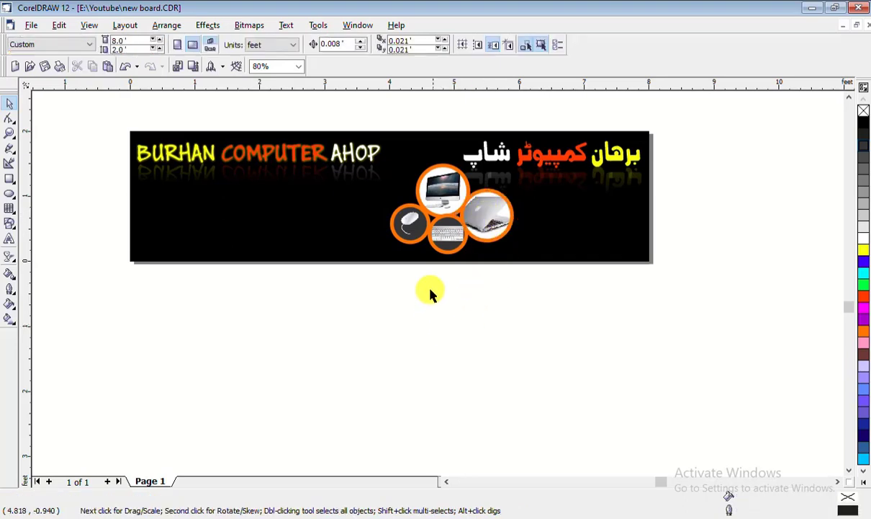
Nudge the mouse, keyboard and laptop badges into a snug overlap, then select all four badges
scroll(467, 184, "up", 3)
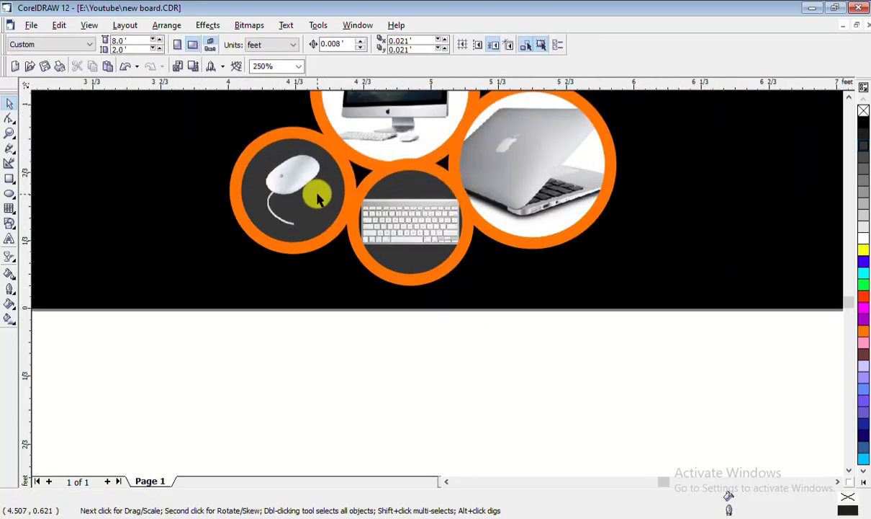
left_click(297, 174)
left_click_drag(298, 173, 326, 188)
left_click_drag(539, 183, 521, 195)
left_click(414, 169)
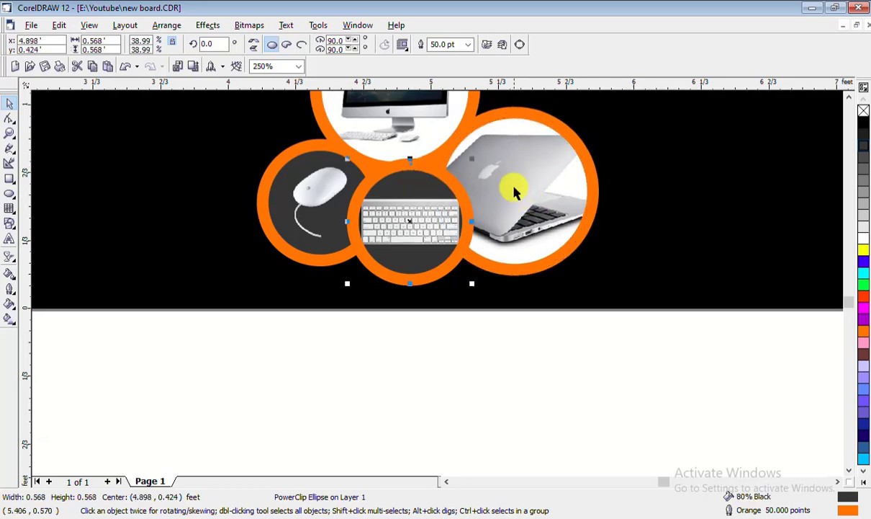
key("Down")
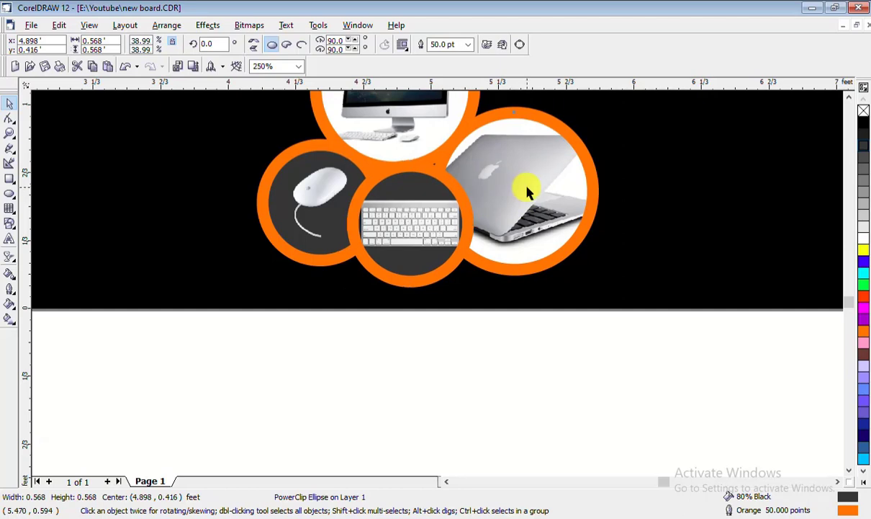
left_click_drag(525, 189, 523, 190)
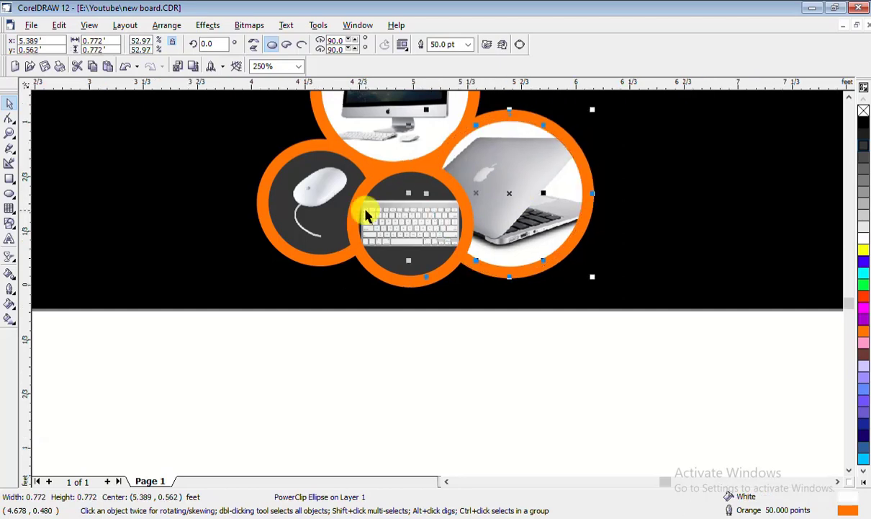
scroll(366, 214, "down", 3)
left_click(323, 291)
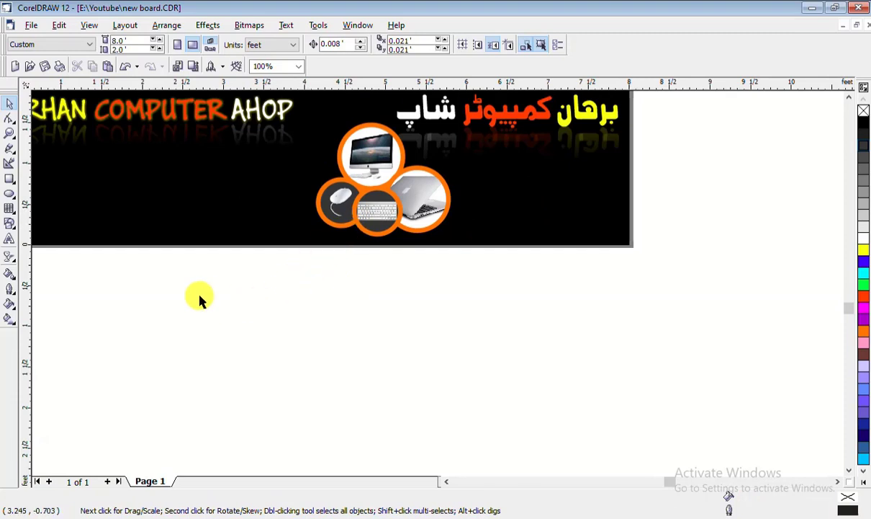
left_click_drag(208, 303, 469, 105)
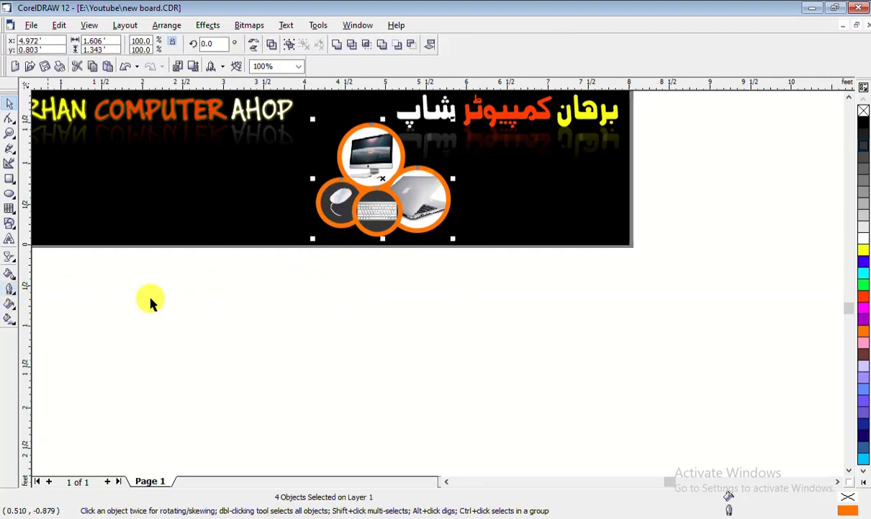
scroll(375, 107, "up", 1)
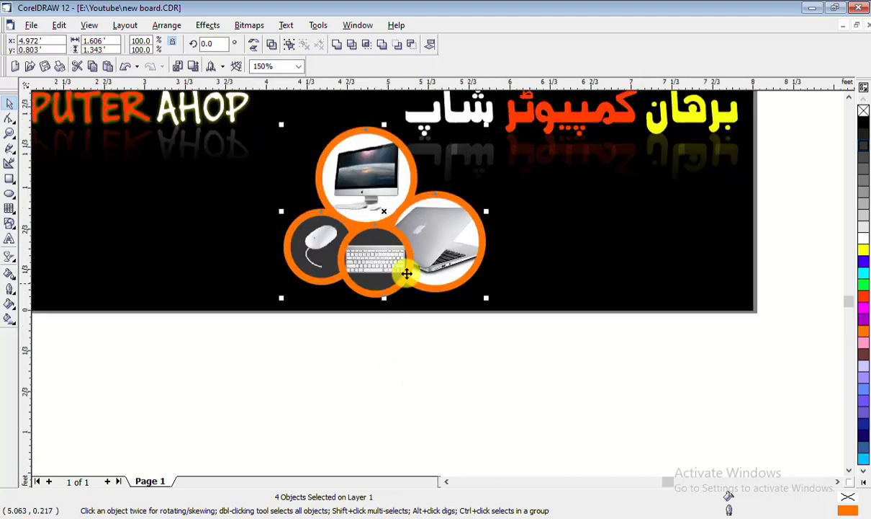
Give the four product badges white fills and bright green outlines
right_click(865, 243)
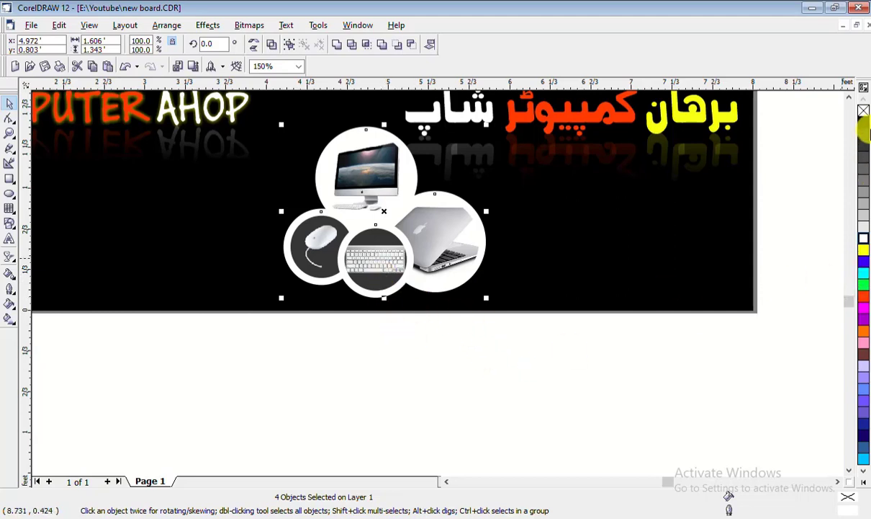
left_click(865, 243)
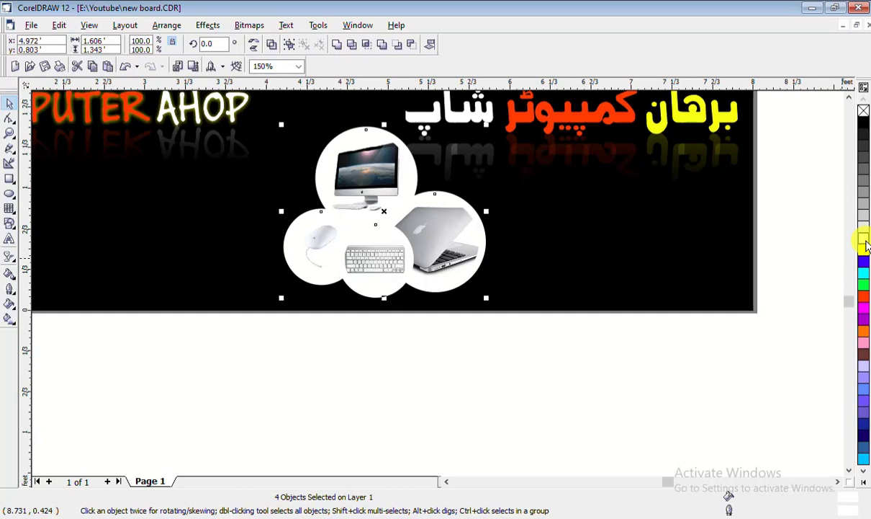
right_click(867, 252)
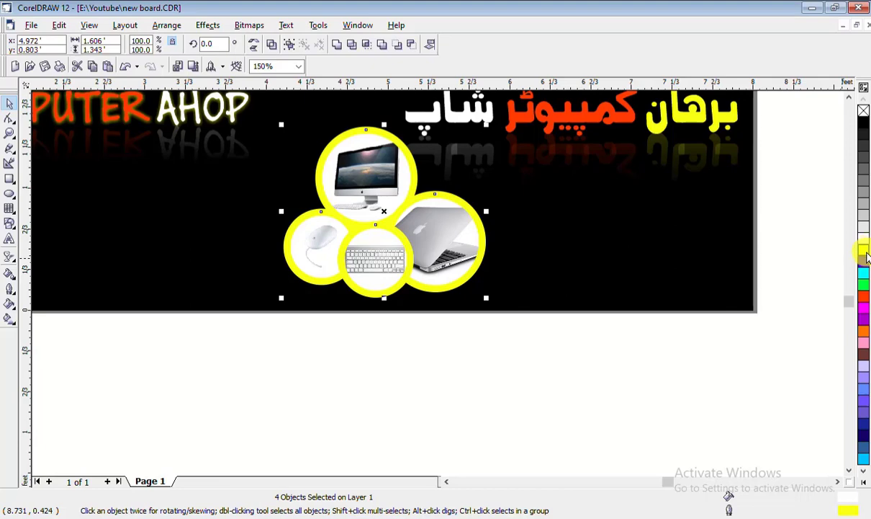
right_click(866, 286)
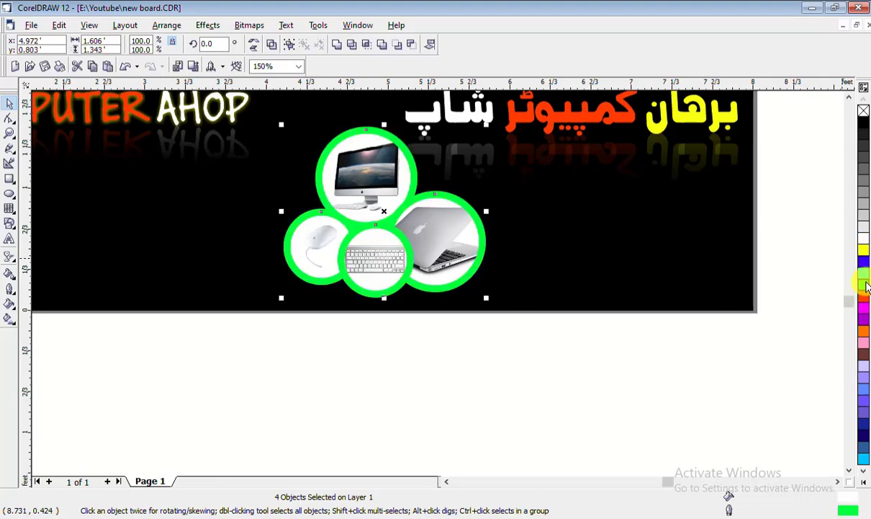
right_click(867, 299)
right_click(866, 288)
scroll(506, 224, "down", 2)
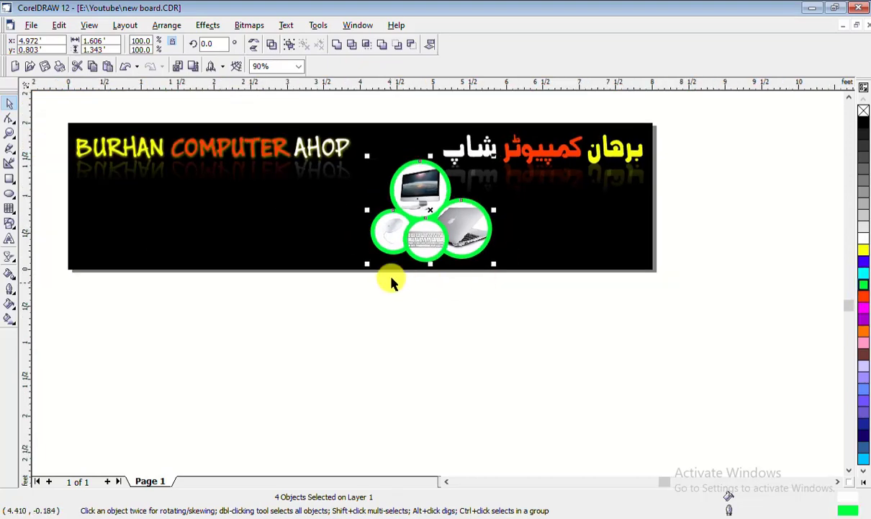
scroll(424, 204, "up", 2)
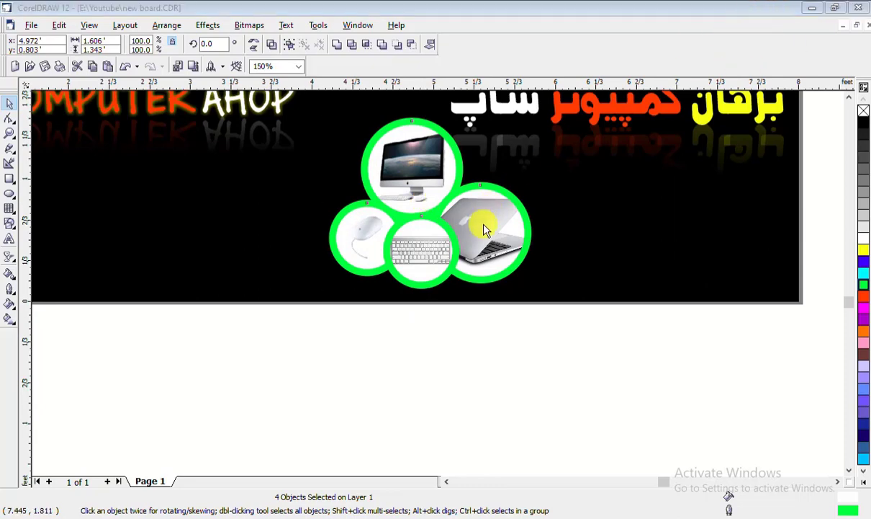
left_click(492, 220)
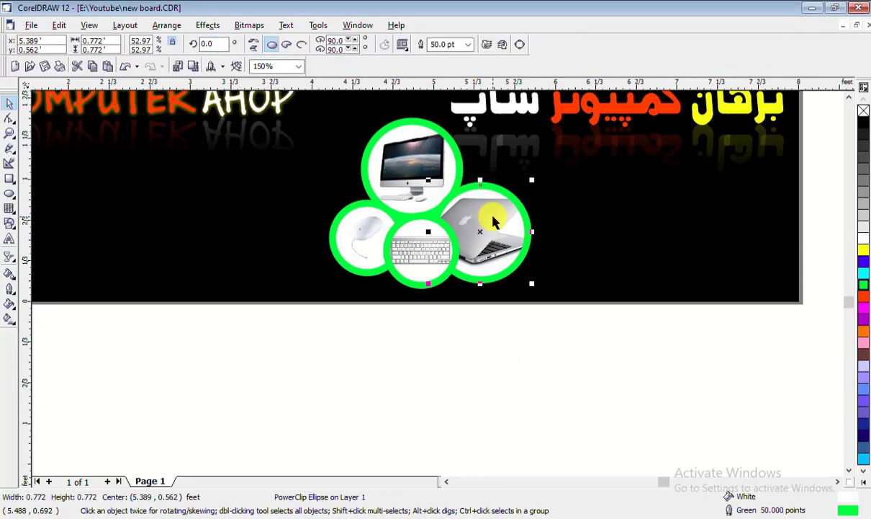
right_click(493, 219)
left_click(440, 401)
left_click(488, 385)
left_click(508, 222)
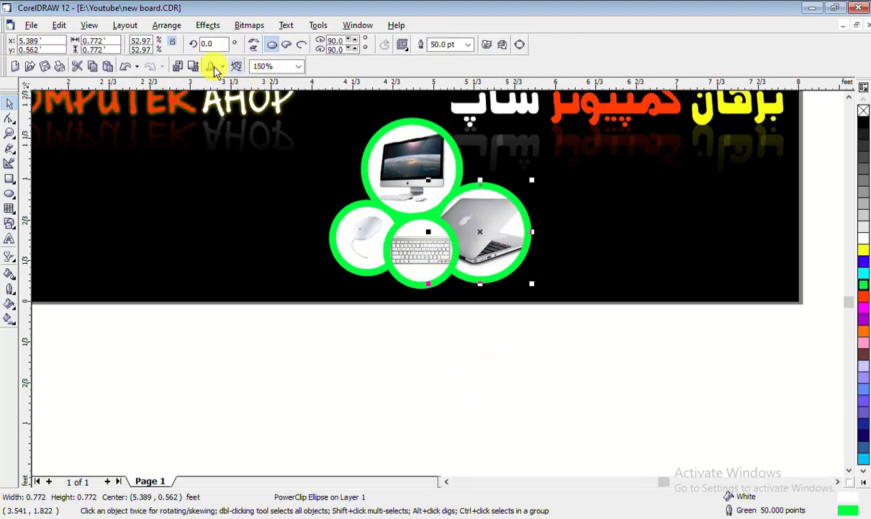
left_click(414, 254)
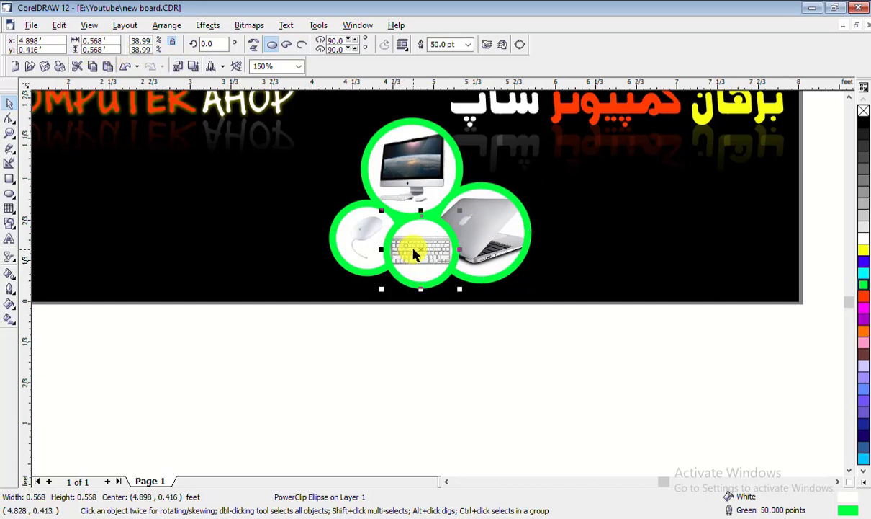
left_click(98, 40)
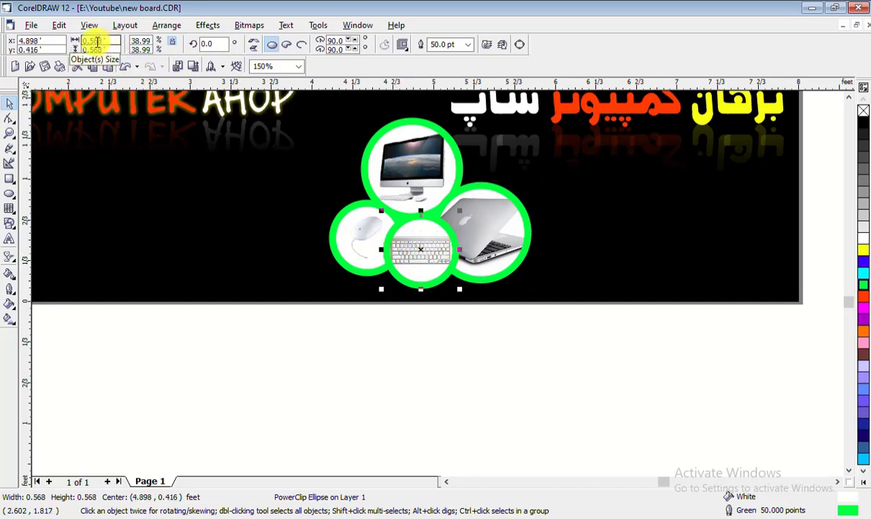
left_click(475, 235)
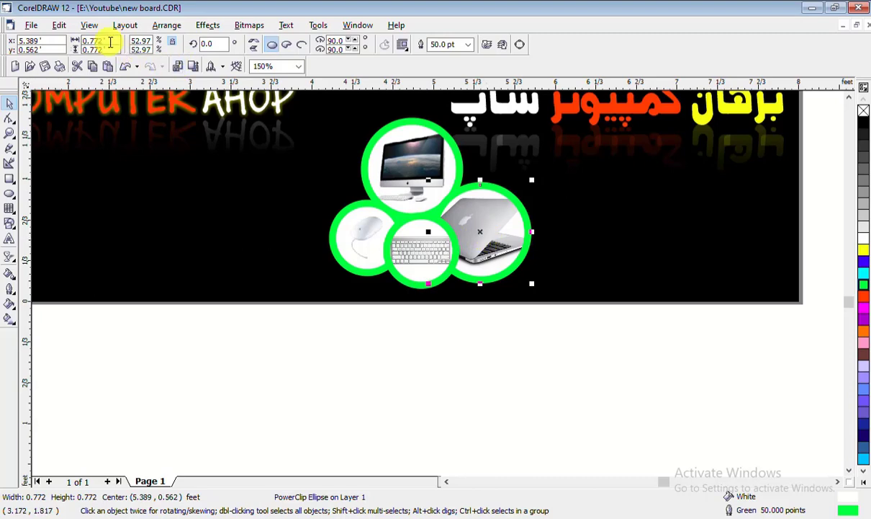
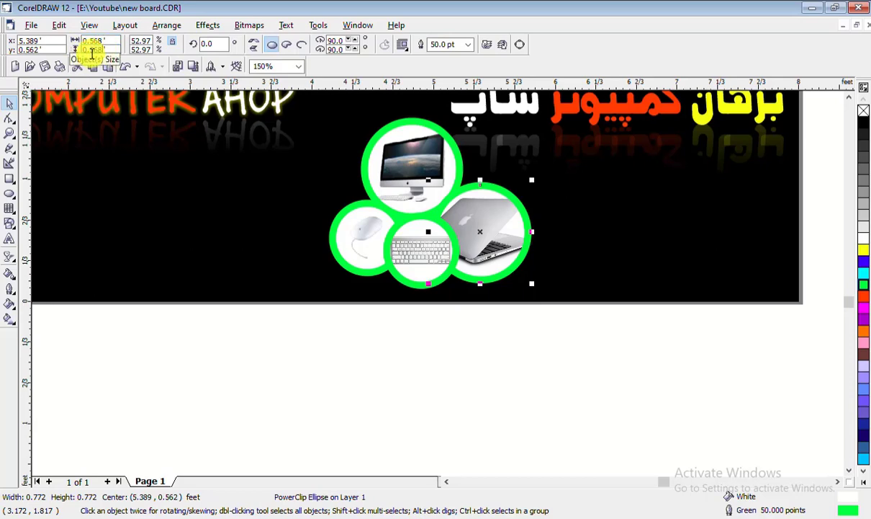
Shrink the laptop circle to 0.568 so it matches the mouse and keyboard circles
key("Return")
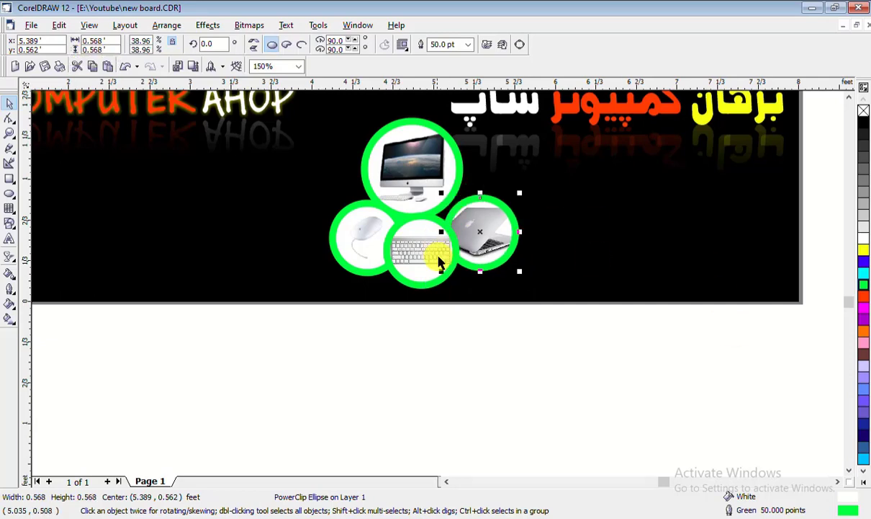
key("Escape")
left_click(499, 252)
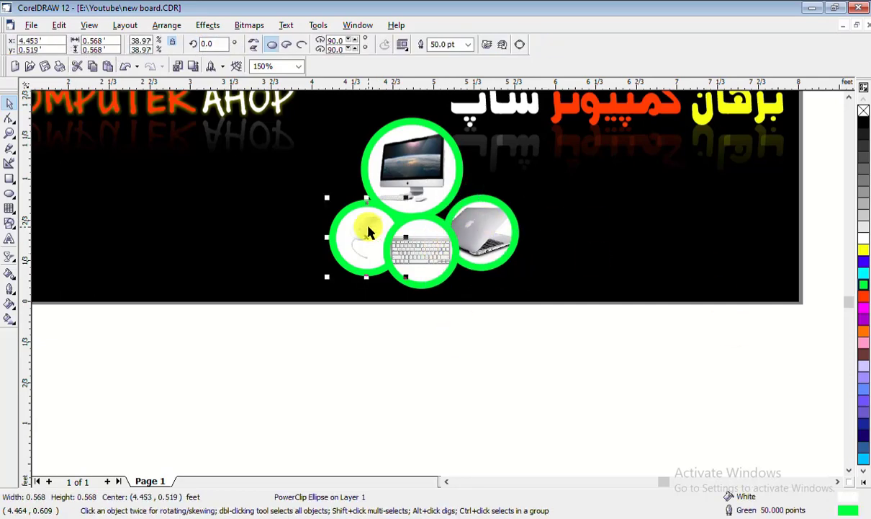
left_click(434, 241)
left_click(472, 227)
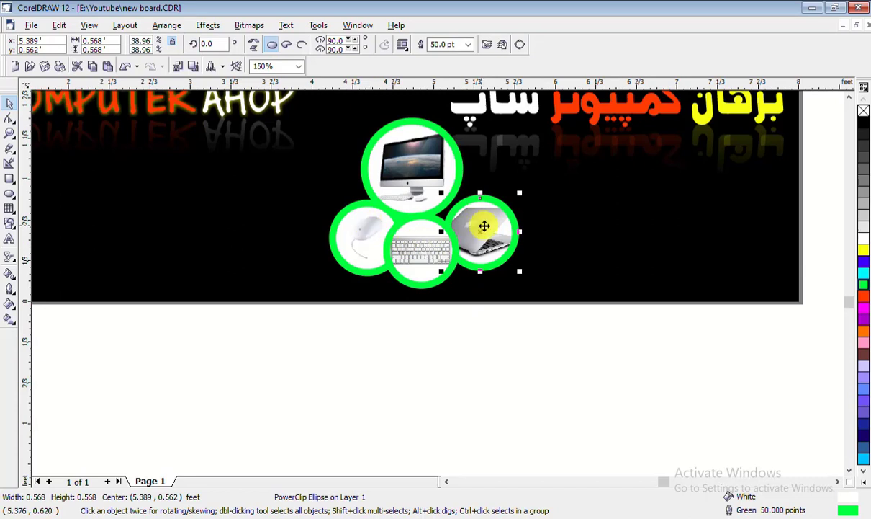
Nudge the monitor circle a few steps right and down
left_click(425, 184)
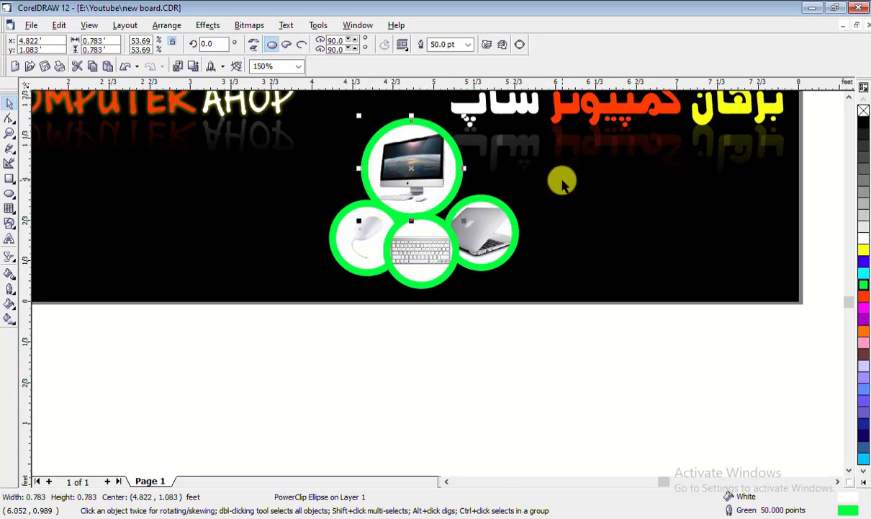
key("Right")
key("Right")
key("Right")
key("Right")
key("Right")
key("Down")
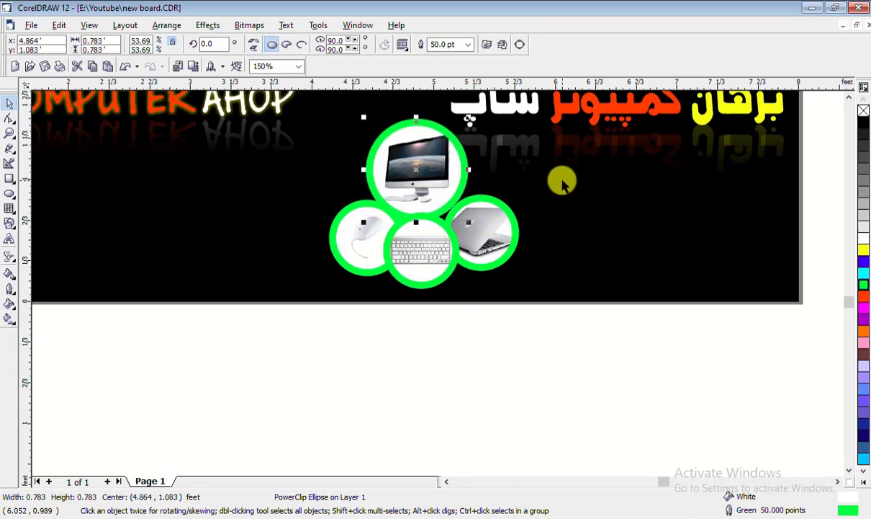
key("Right")
key("Down")
key("Down")
key("Down")
key("Down")
key("Right")
key("Right")
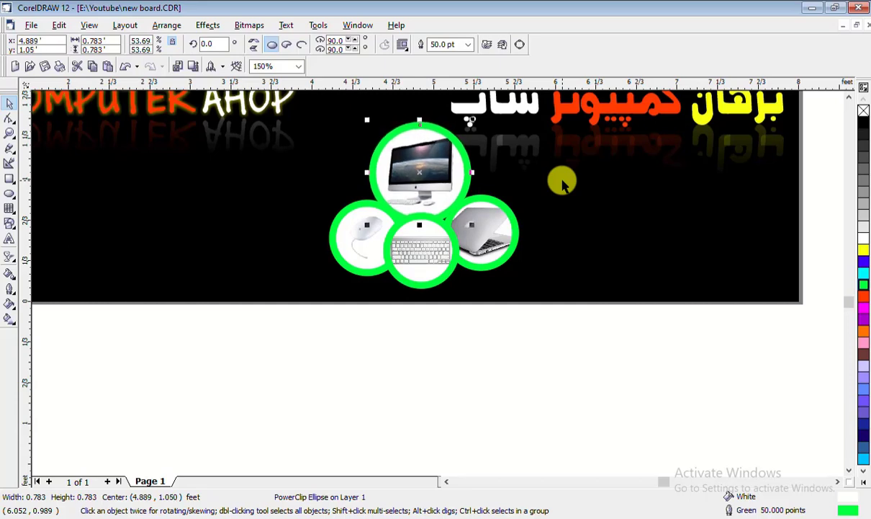
key("Right")
key("Down")
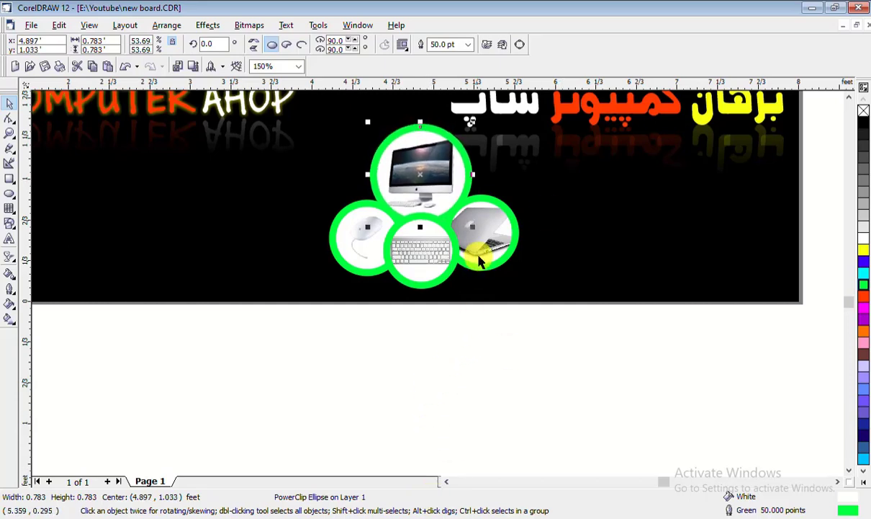
Try aligning the three lower circles in a row, undo it, then compare the mouse and laptop circles
left_click(280, 328)
left_click_drag(257, 336, 602, 188)
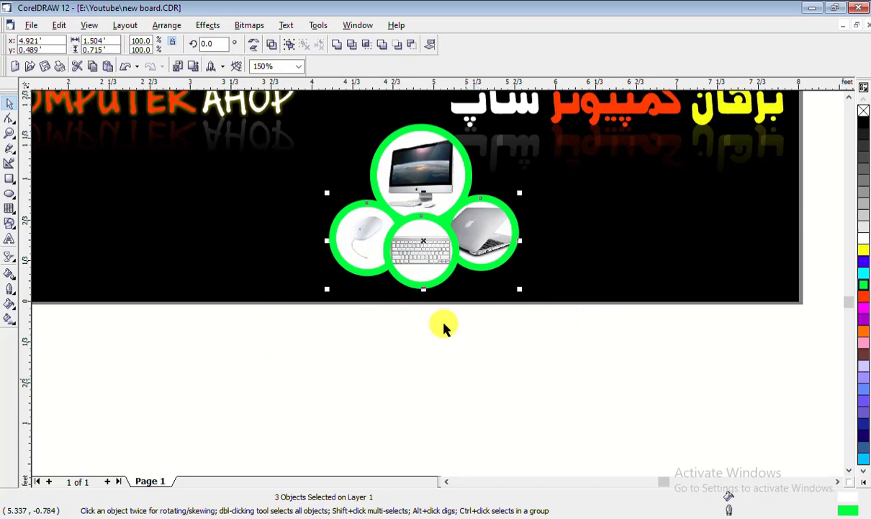
key("e")
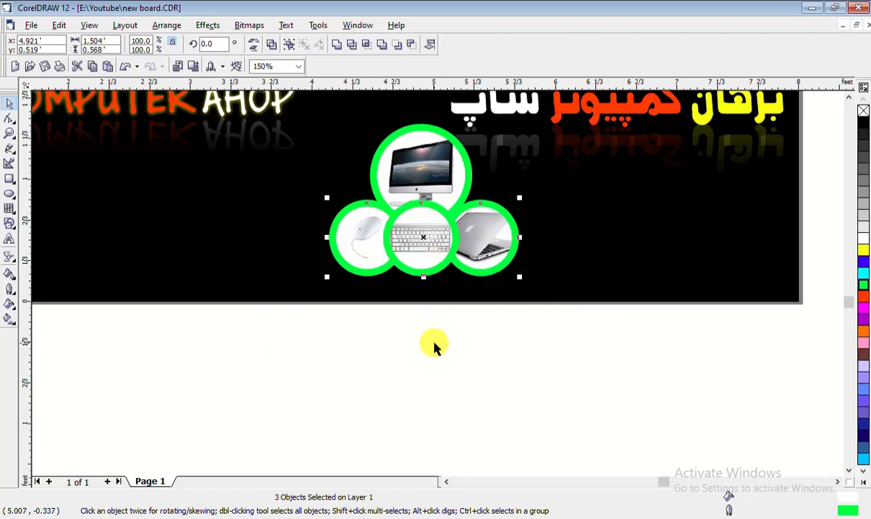
key("ctrl+z")
left_click(432, 383)
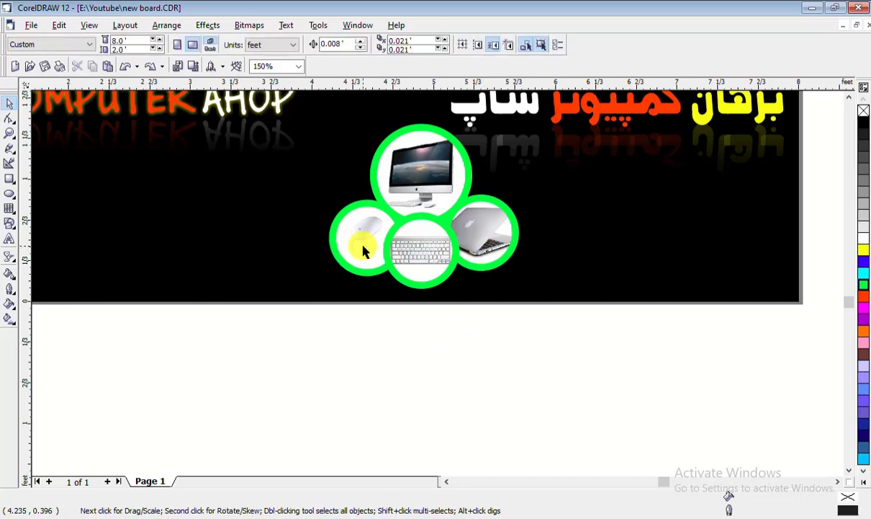
left_click(362, 249)
left_click(495, 234, "shift")
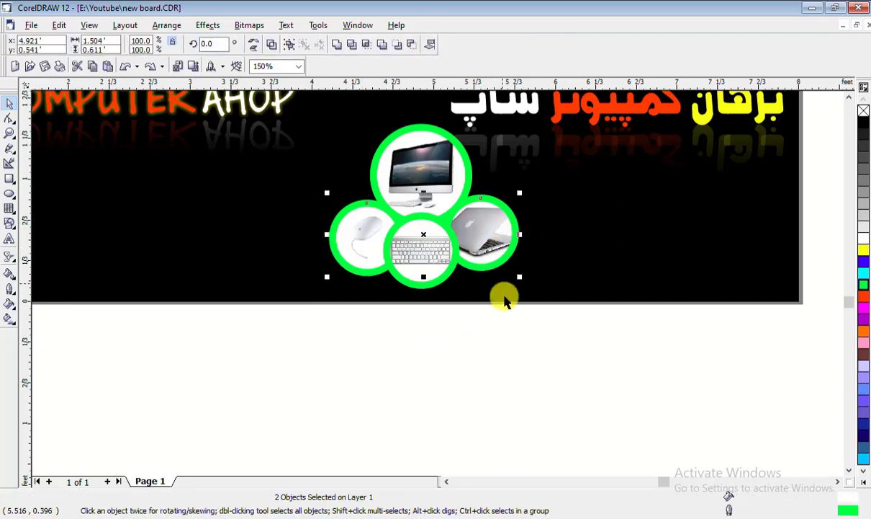
left_click(441, 362)
Give the four product circles orange-red outlines, keeping their white fills after trying black
scroll(441, 361, "down", 2)
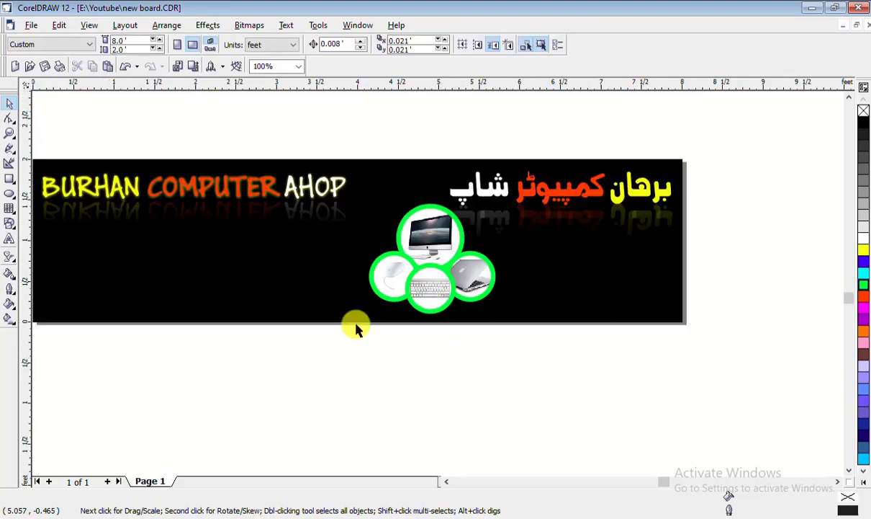
left_click_drag(269, 369, 511, 188)
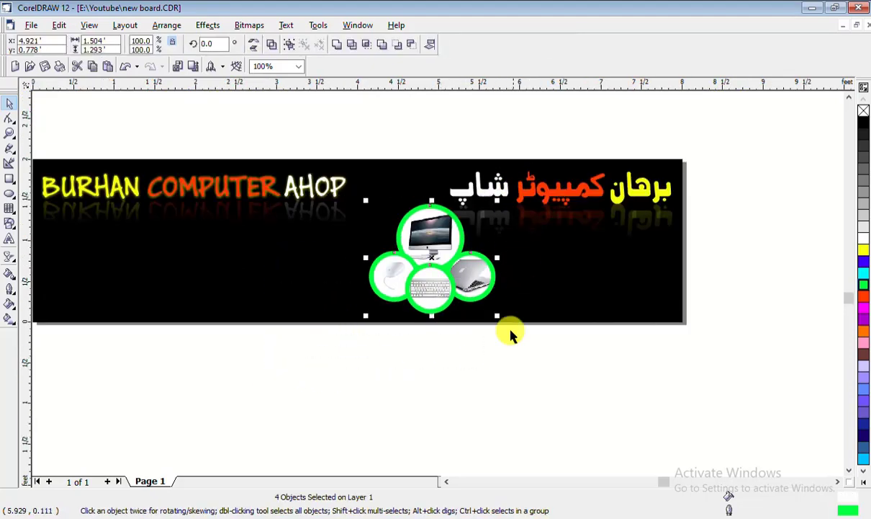
right_click(864, 296)
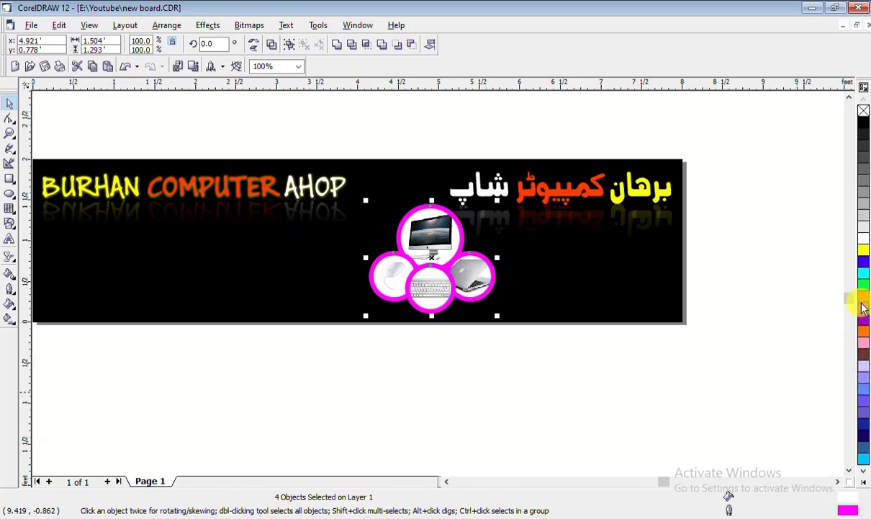
left_click(863, 128)
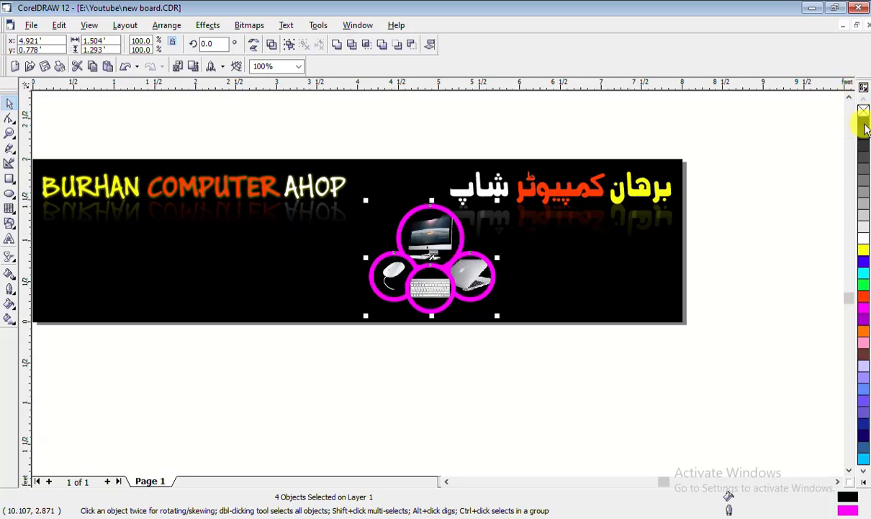
left_click(864, 238)
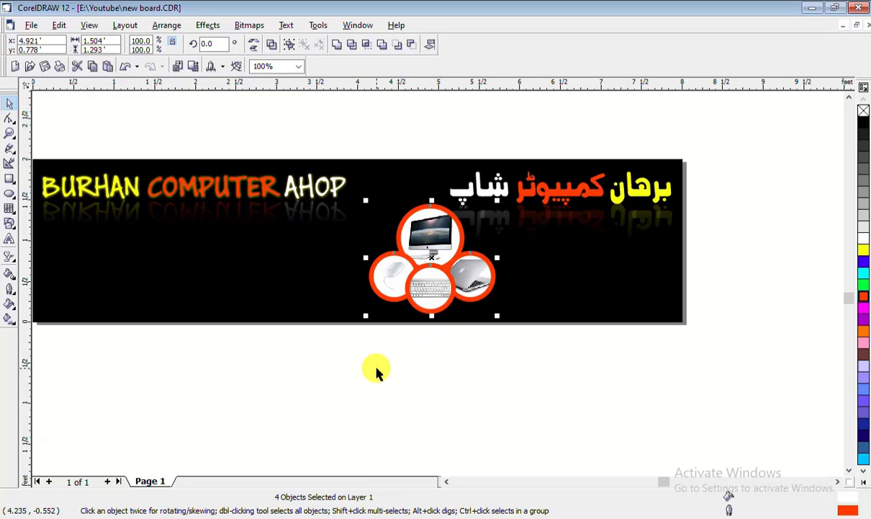
Enlarge the four-circle cluster together to about 1.91 × 1.643 ft and reposition it
left_click(327, 368)
left_click_drag(309, 364, 521, 183)
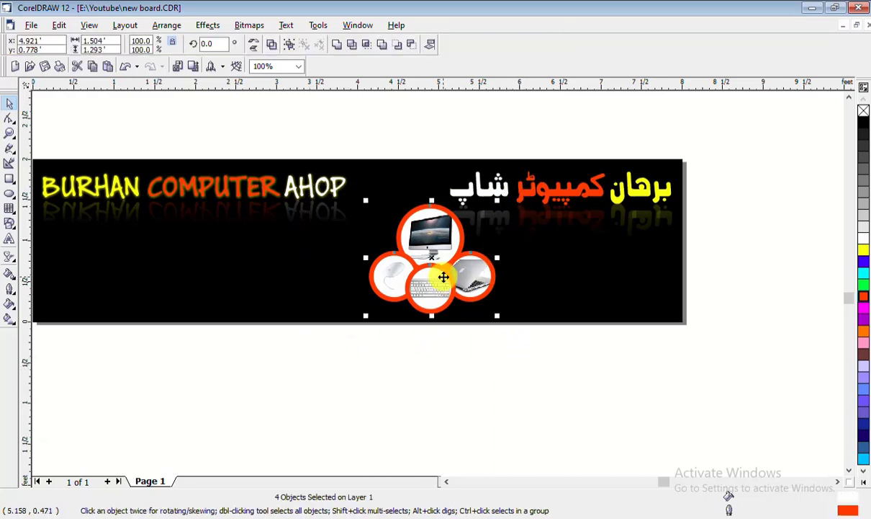
left_click_drag(433, 257, 396, 239)
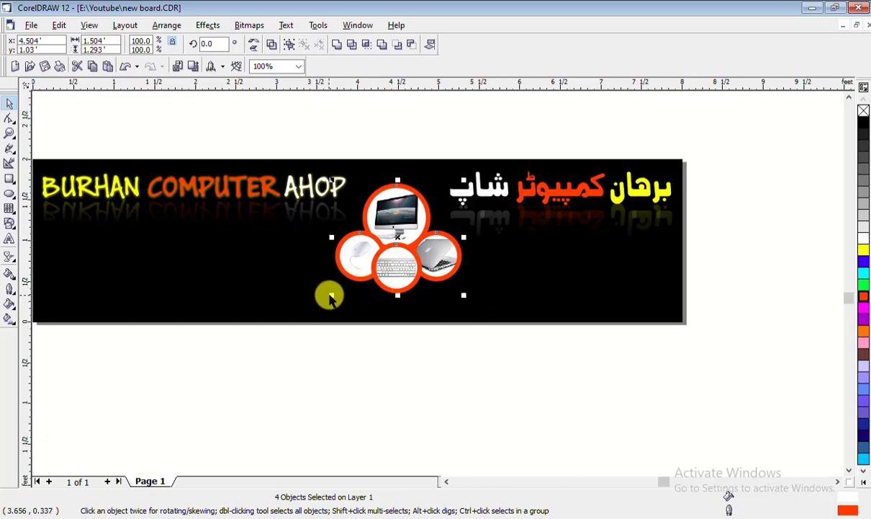
left_click_drag(329, 295, 305, 314)
left_click_drag(383, 249, 397, 243)
left_click_drag(324, 308, 313, 317)
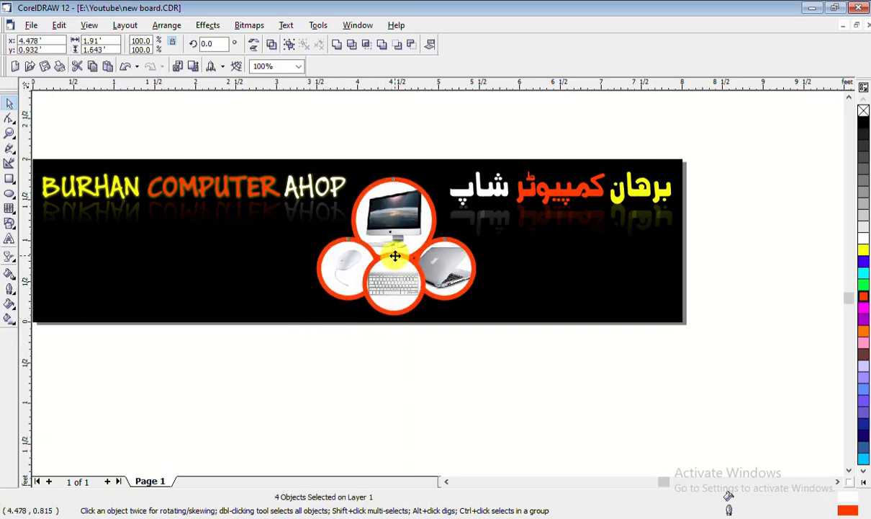
left_click_drag(395, 256, 403, 257)
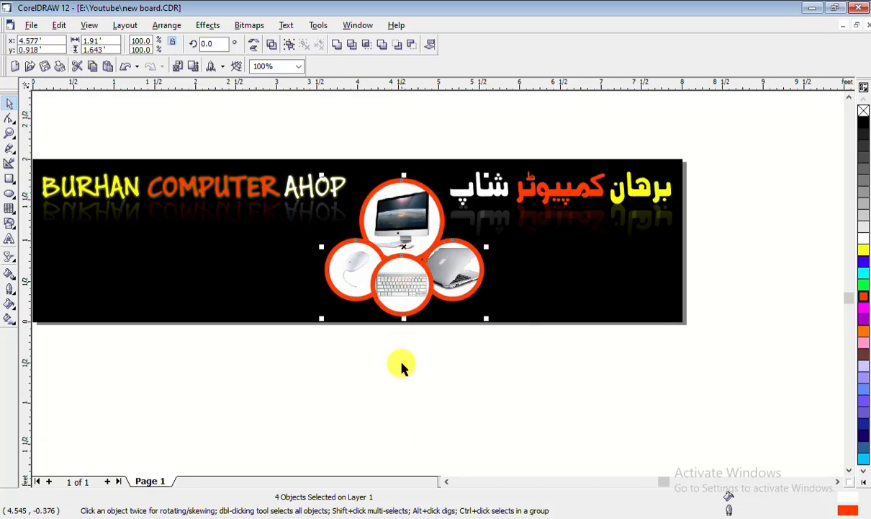
Nudge the cluster left and up to centre it between the English and Urdu titles
key("Left")
key("Left")
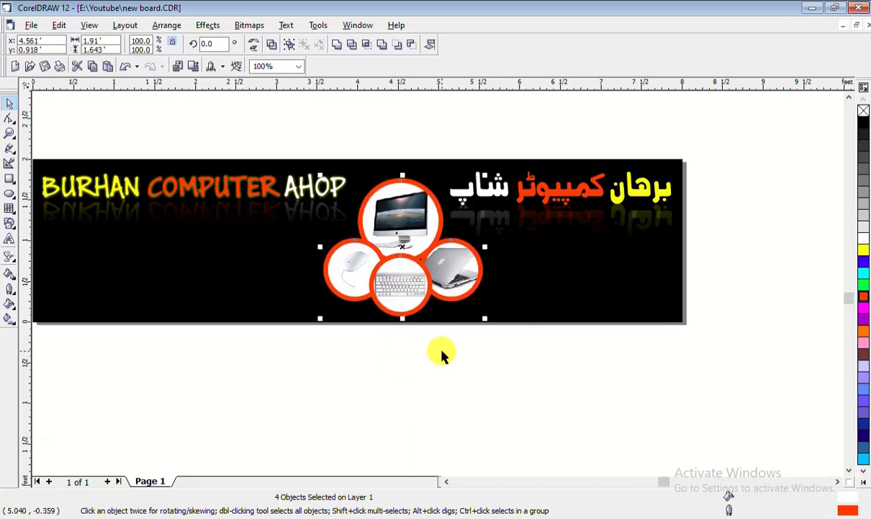
key("Up")
key("Left")
key("Left")
key("Left")
key("Up")
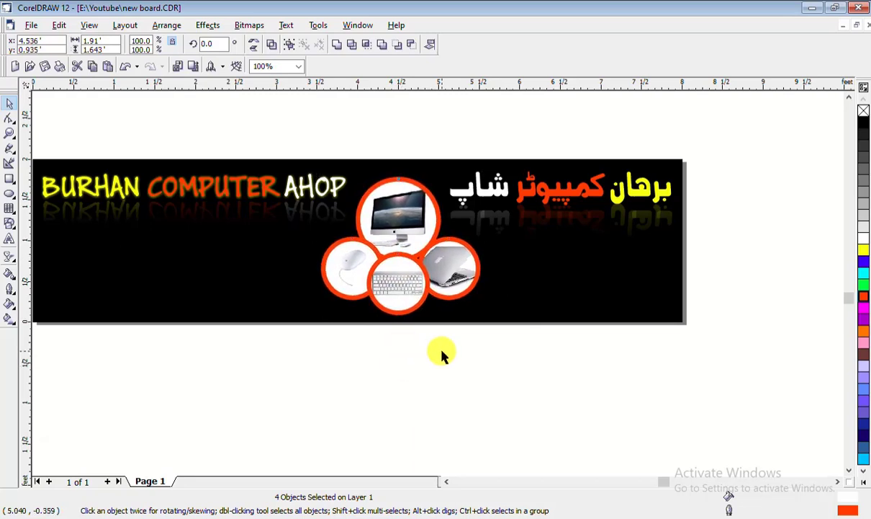
key("Left")
key("Left")
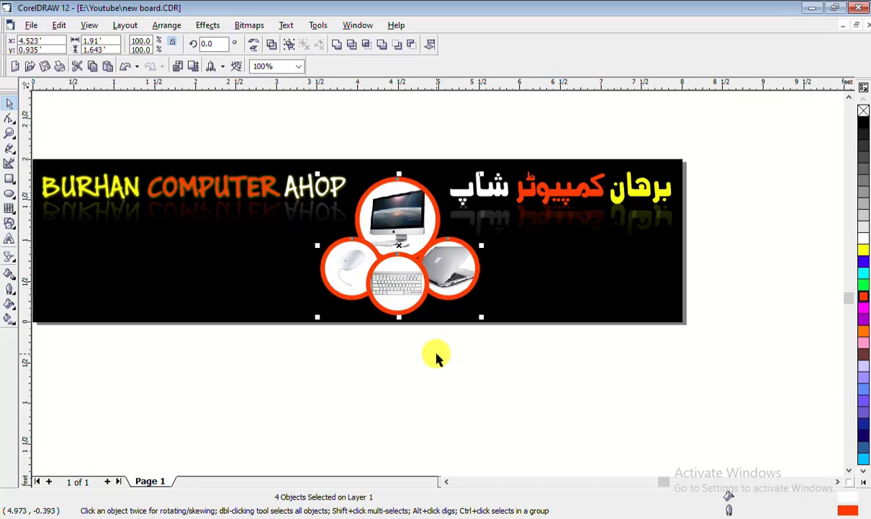
left_click(436, 356)
scroll(755, 277, "down", 1)
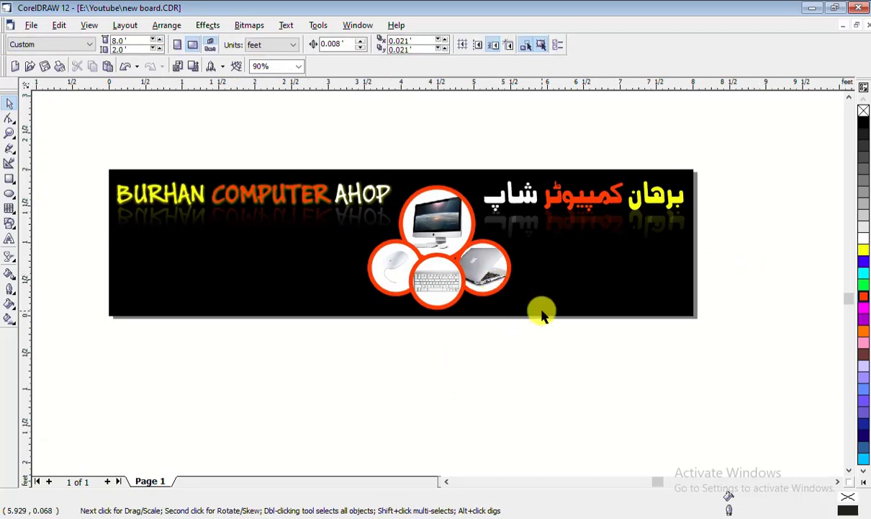
Apply a linear transparency fade to the Urdu shop name group
left_click(590, 218)
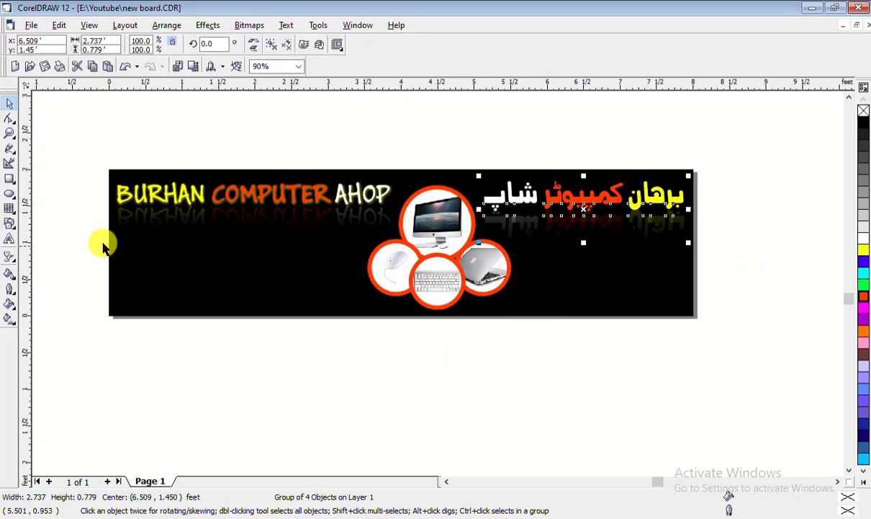
left_click(10, 256)
left_click_drag(612, 149, 613, 232)
scroll(606, 202, "up", 2)
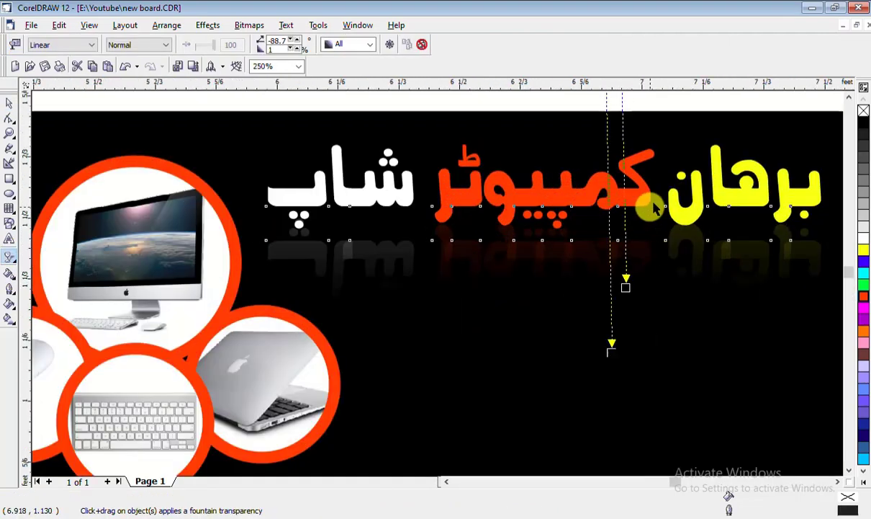
scroll(654, 208, "up", 2)
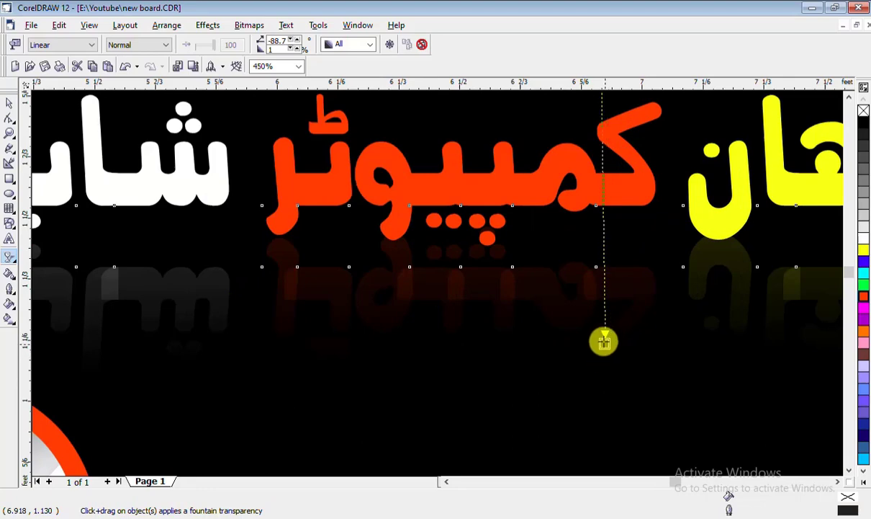
left_click(9, 103)
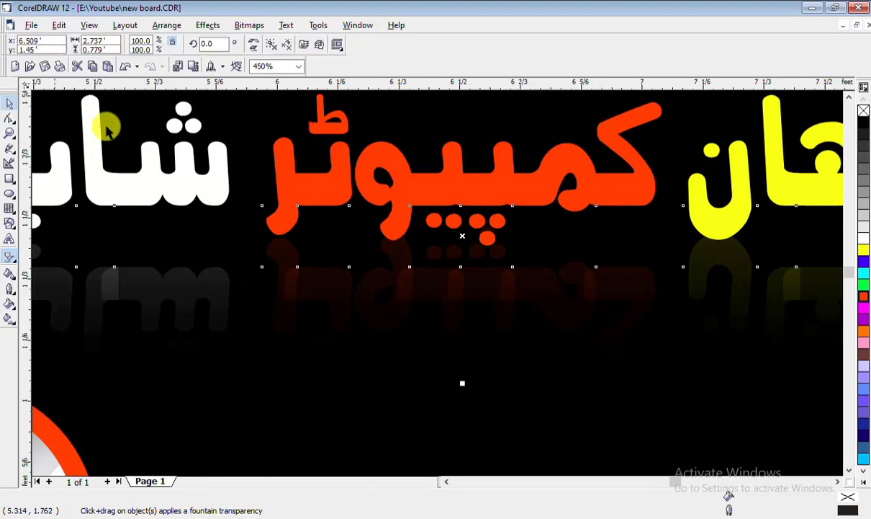
Ungroup the Urdu text group and select the reflection beneath the title
left_click(429, 281)
scroll(476, 246, "down", 1)
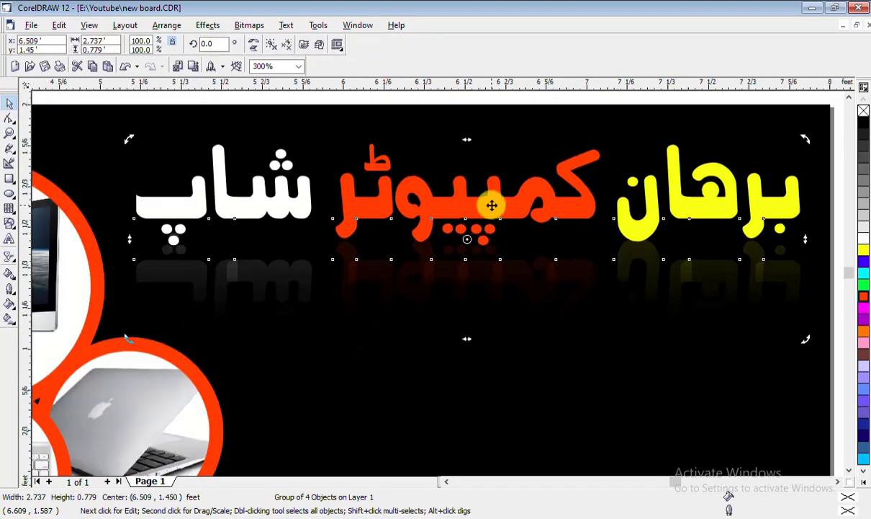
right_click(475, 189)
left_click(496, 220)
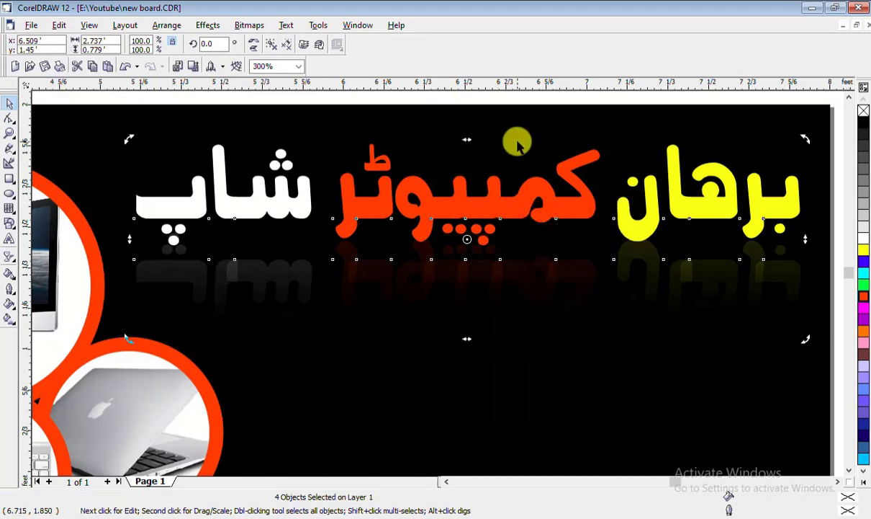
scroll(517, 144, "down", 2)
left_click(739, 201)
scroll(506, 203, "up", 3)
left_click(461, 196)
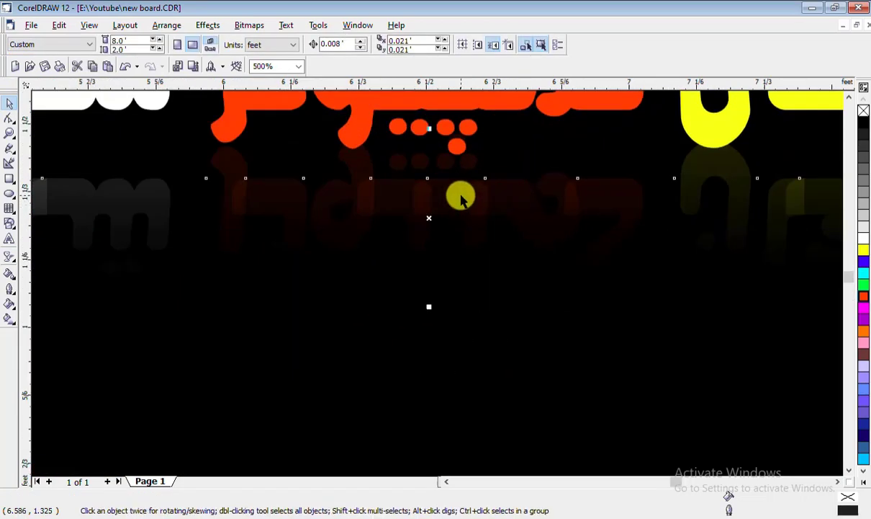
Nudge the Urdu reflection down and back up one step so it sits under the heading
key("Down")
key("Down")
key("Down")
key("Down")
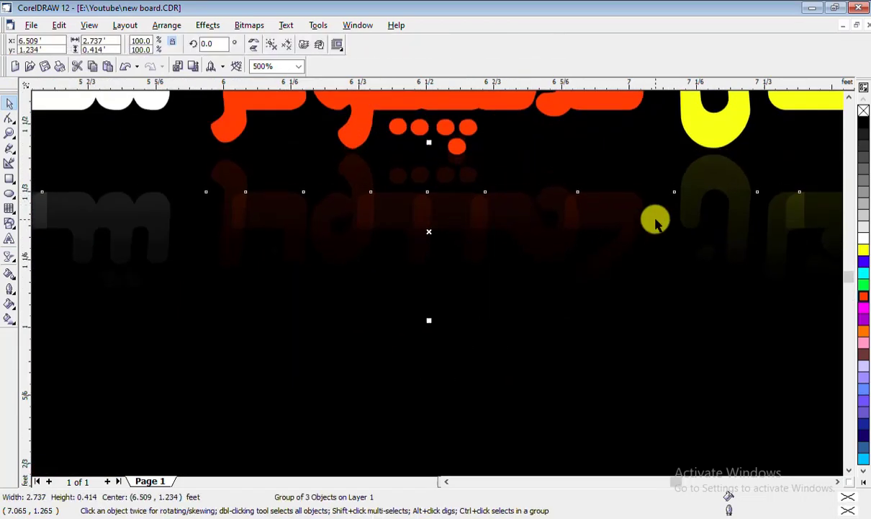
key("Up")
scroll(611, 212, "down", 3)
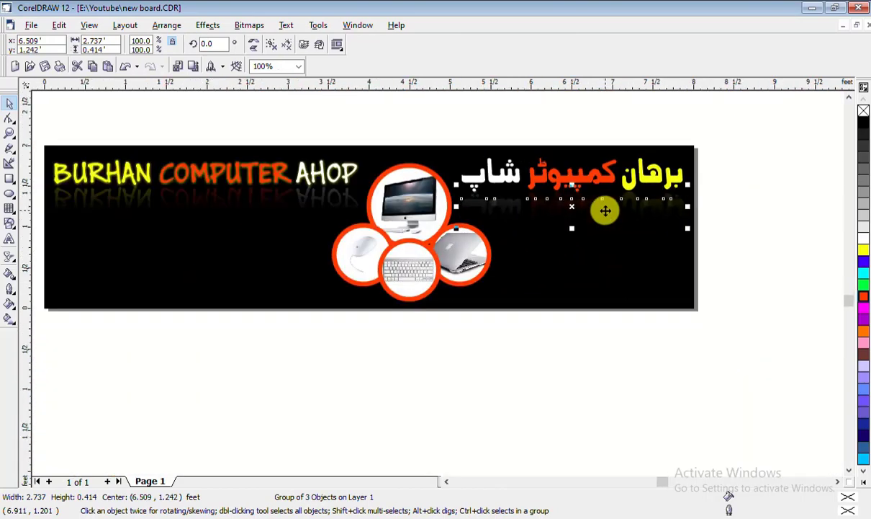
key("Escape")
scroll(408, 224, "up", 2)
scroll(410, 238, "up", 2)
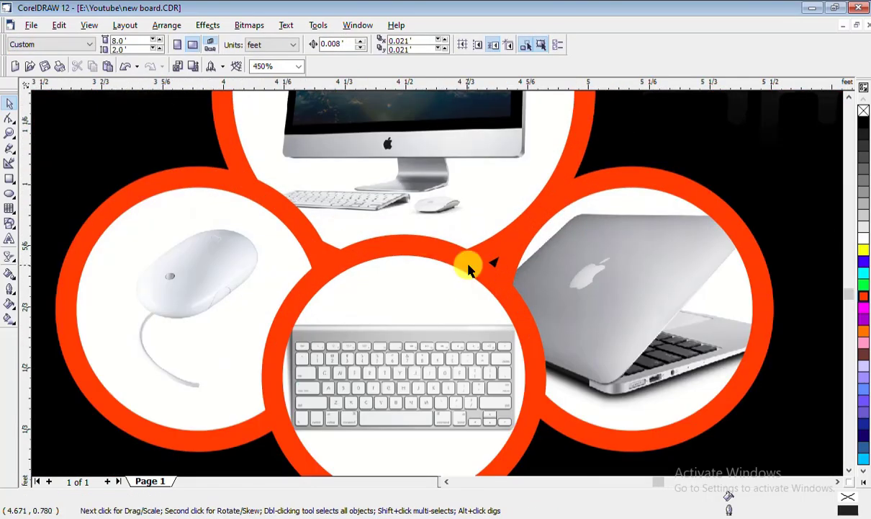
Nudge the top monitor circle one step right
left_click(467, 263)
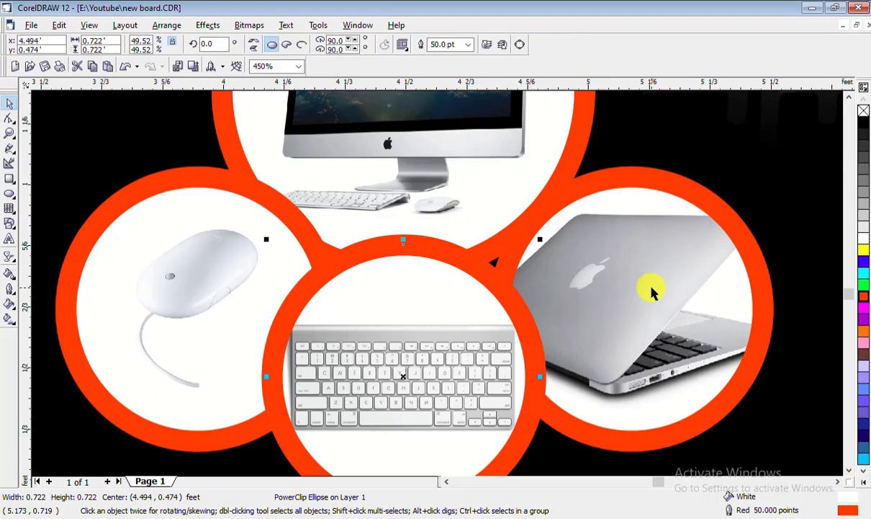
left_click(584, 145)
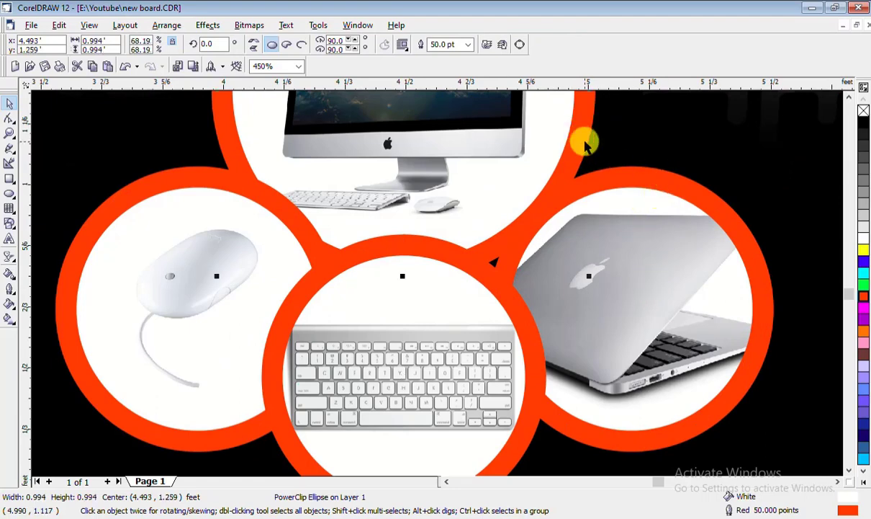
key("Right")
key("Right")
key("Right")
key("Right")
key("Right")
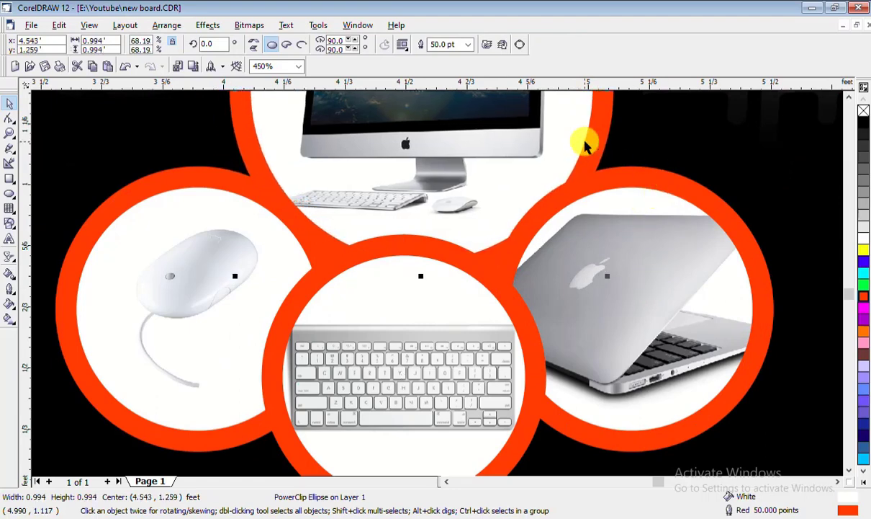
scroll(508, 178, "down", 2)
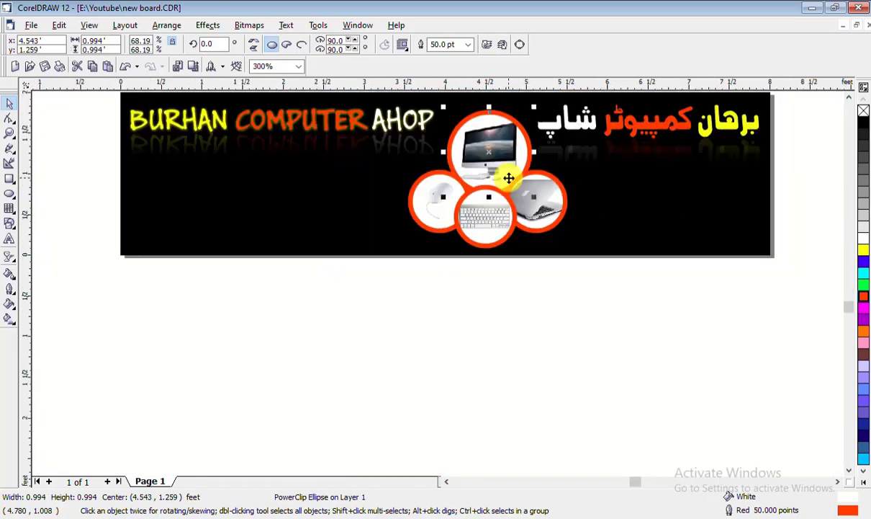
left_click(461, 326)
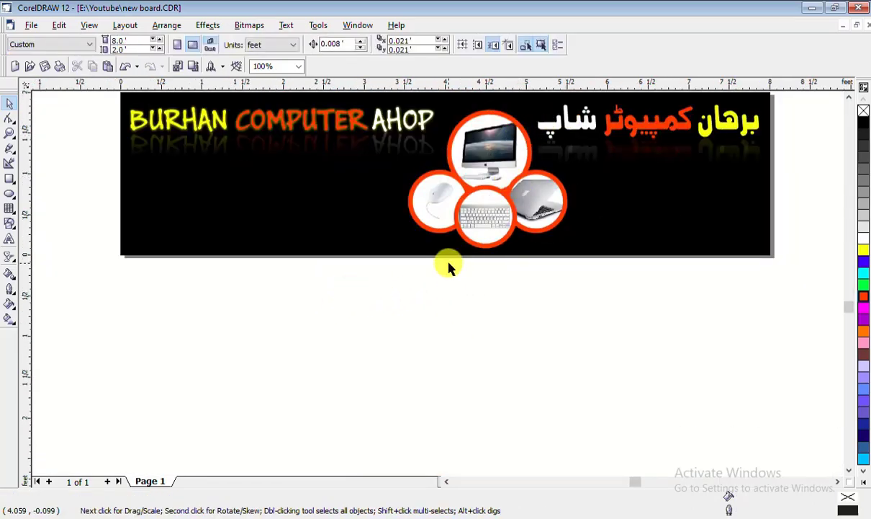
Group the three lower circles and try aligning the monitor circle to them, then undo
left_click_drag(353, 292, 628, 157)
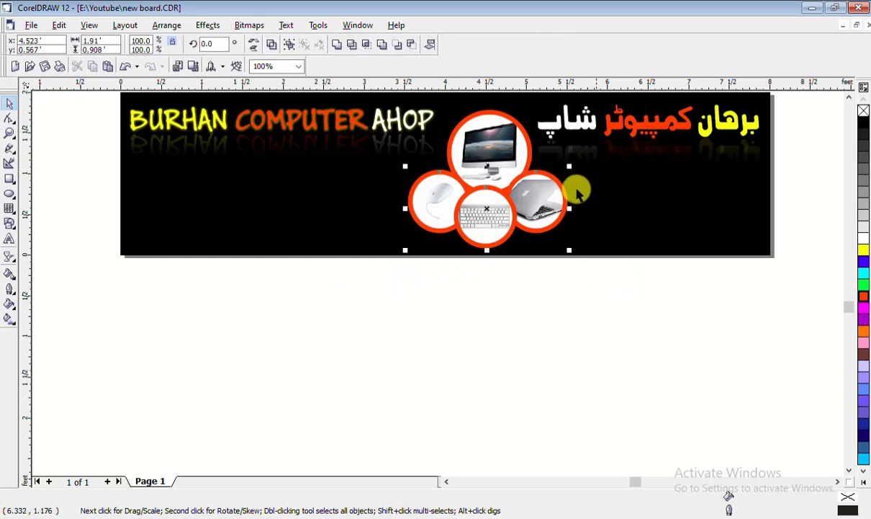
right_click(465, 200)
left_click(515, 229)
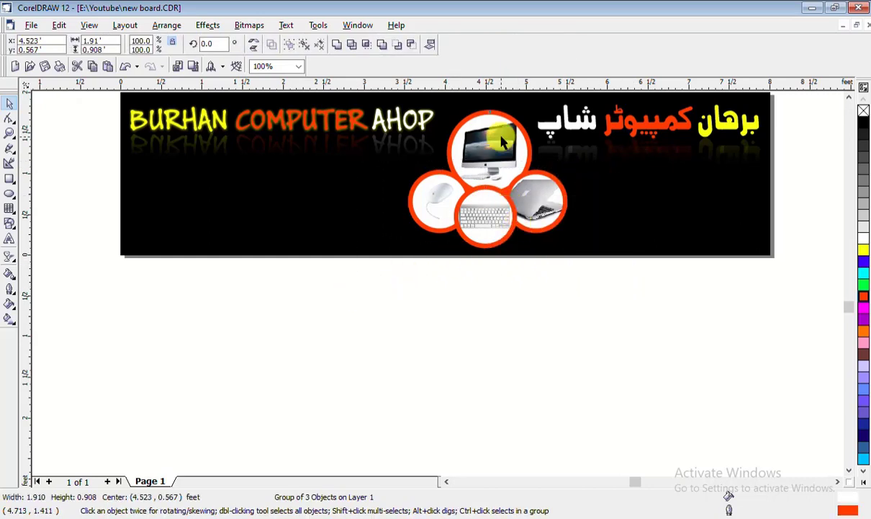
left_click(502, 142)
left_click(489, 227, "shift")
key("e")
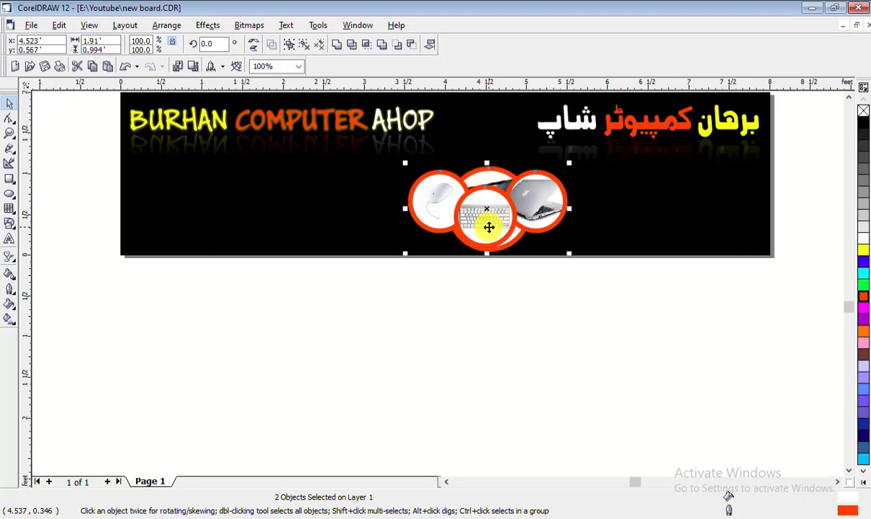
key("ctrl+z")
key("c")
left_click(480, 278)
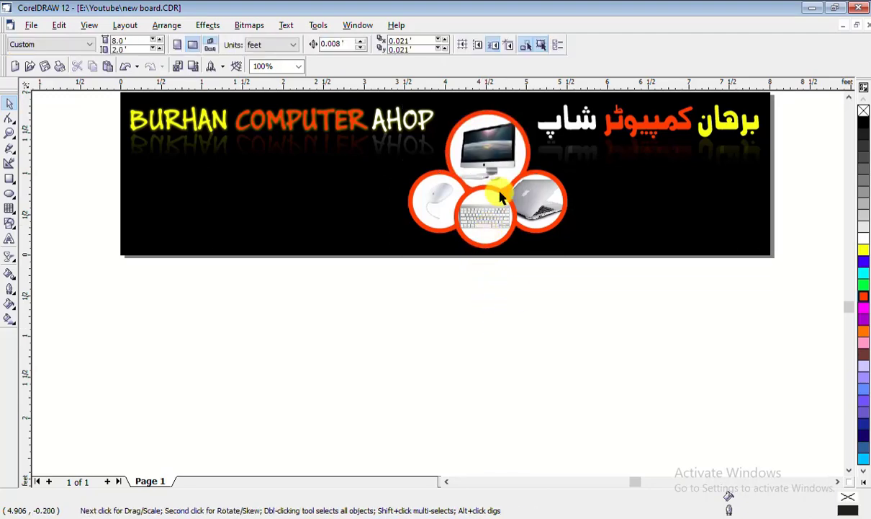
Ungroup the three lower circles again and zoom out to the whole banner
scroll(502, 195, "up", 3)
scroll(503, 202, "up", 2)
right_click(488, 203)
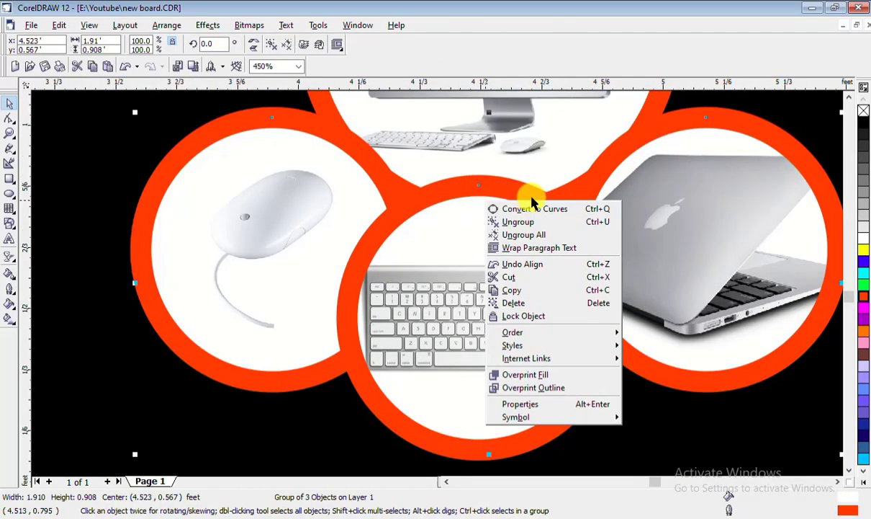
left_click(557, 225)
scroll(412, 239, "down", 4)
key("Escape")
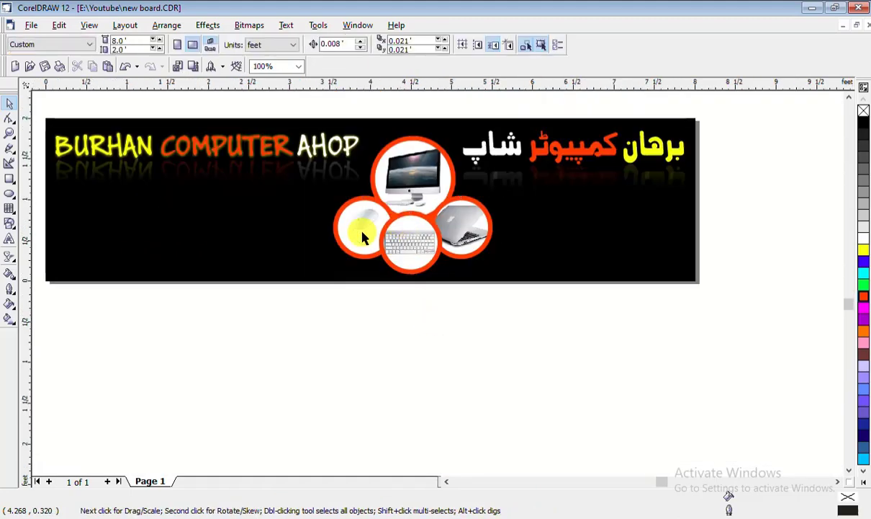
scroll(434, 237, "up", 2)
scroll(435, 237, "up", 3)
Nudge the keyboard circle two steps to the right
left_click(484, 167)
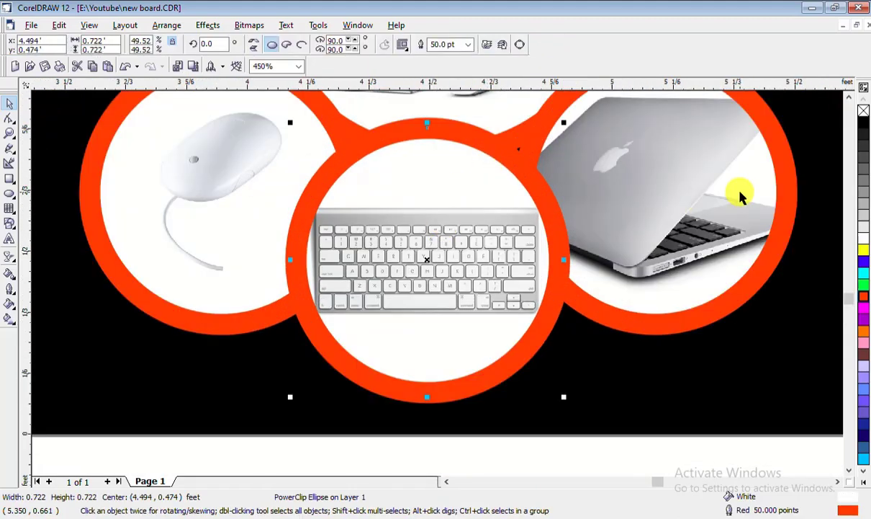
key("Right")
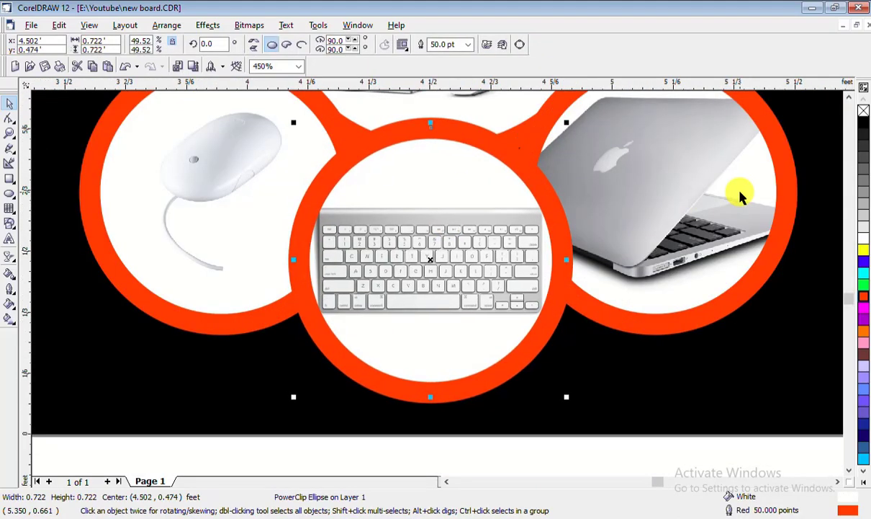
key("Right")
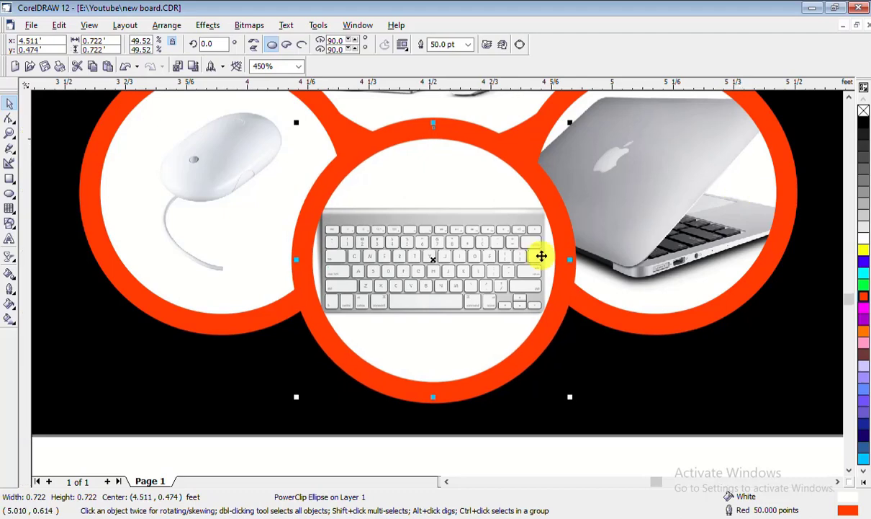
scroll(541, 255, "down", 4)
left_click(472, 328)
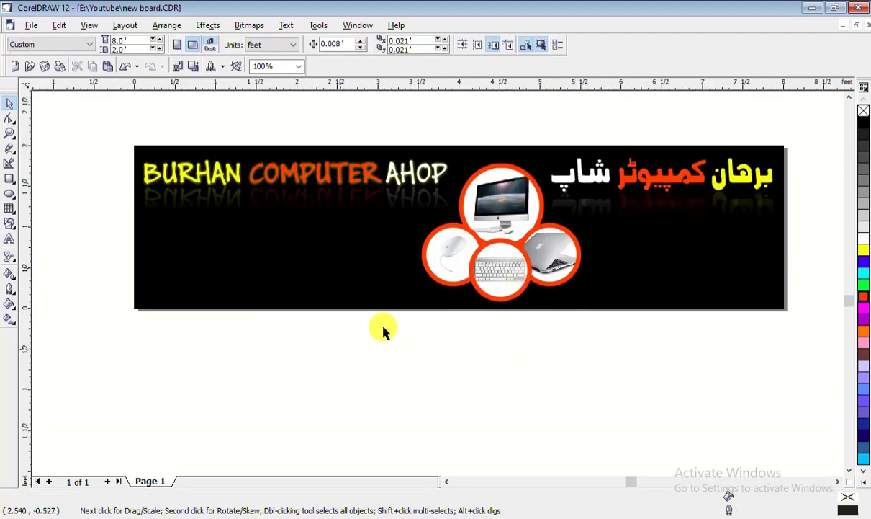
Group all five circle objects into one 2.301 × 1.723 ft group
left_click_drag(340, 350, 657, 136)
right_click(510, 218)
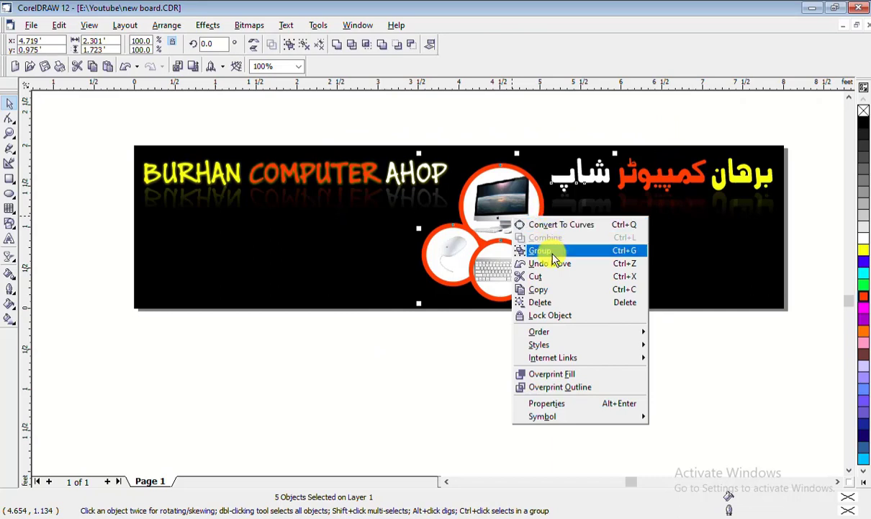
left_click(553, 251)
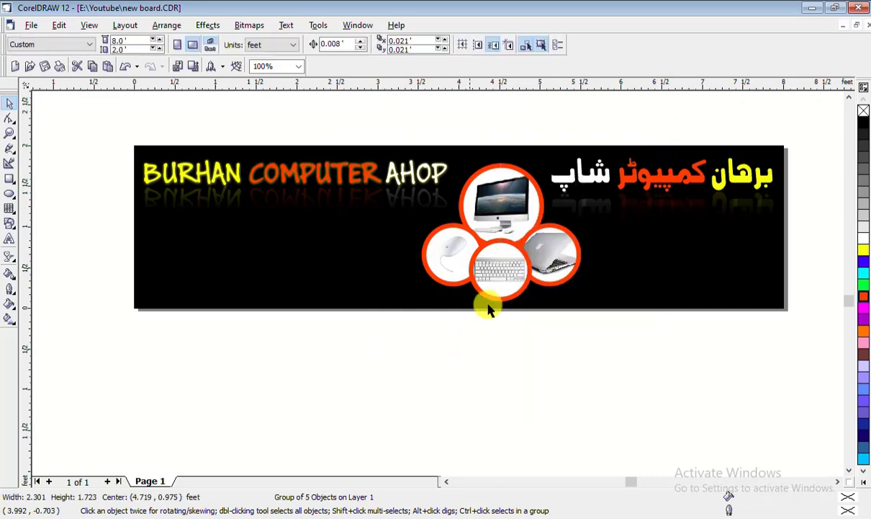
left_click(462, 366)
Zoom out and back in to view the whole banner with the grouped circle cluster
scroll(295, 209, "down", 1)
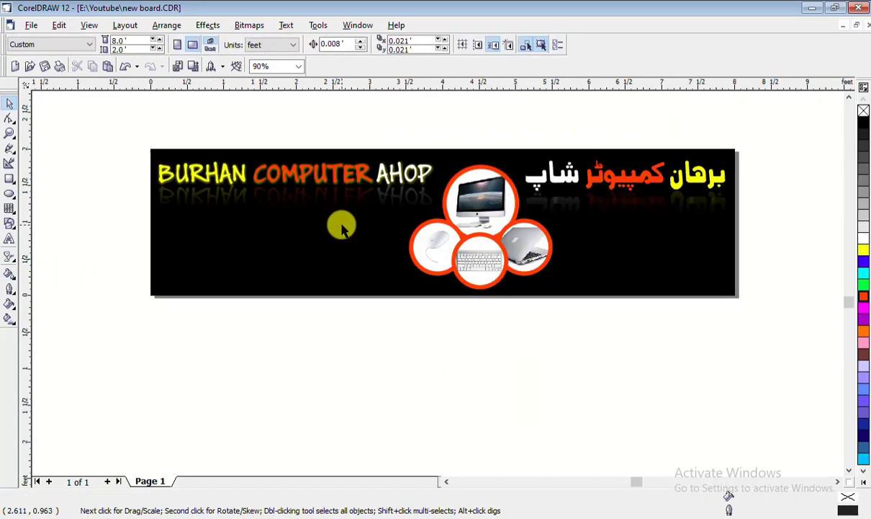
scroll(342, 229, "down", 1)
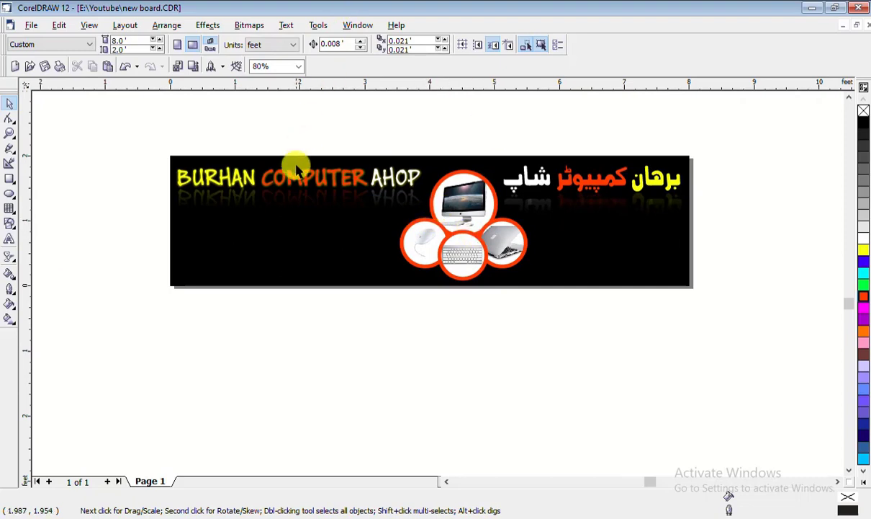
scroll(295, 167, "down", 1)
scroll(220, 165, "up", 1)
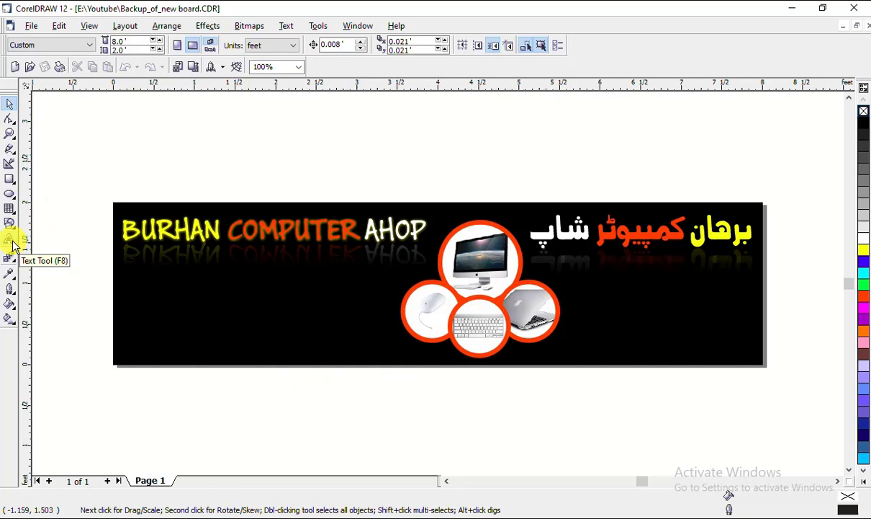
Open Insert Character and set the font to Wingdings with the All Characters code page
left_click(286, 26)
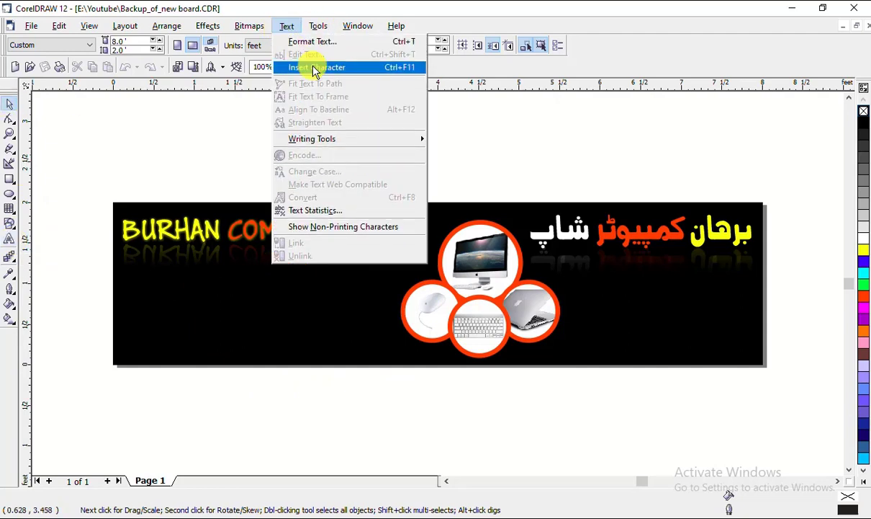
key("Escape")
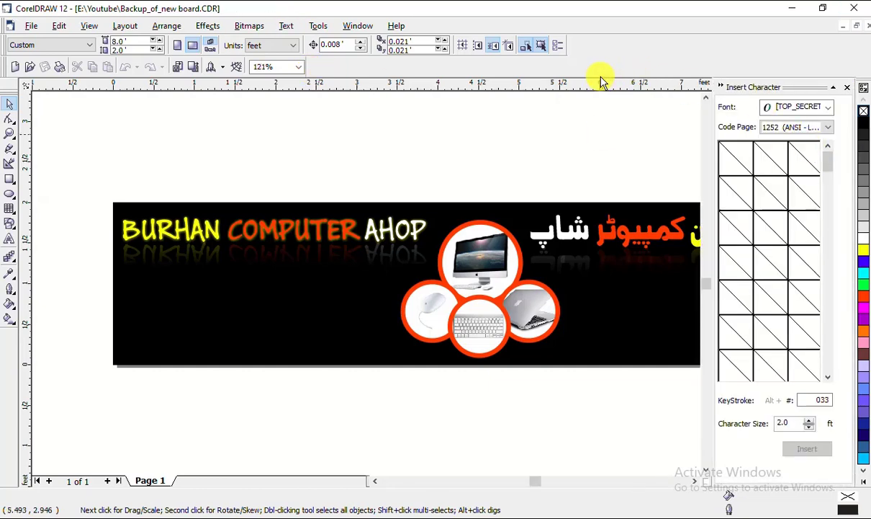
left_click(829, 107)
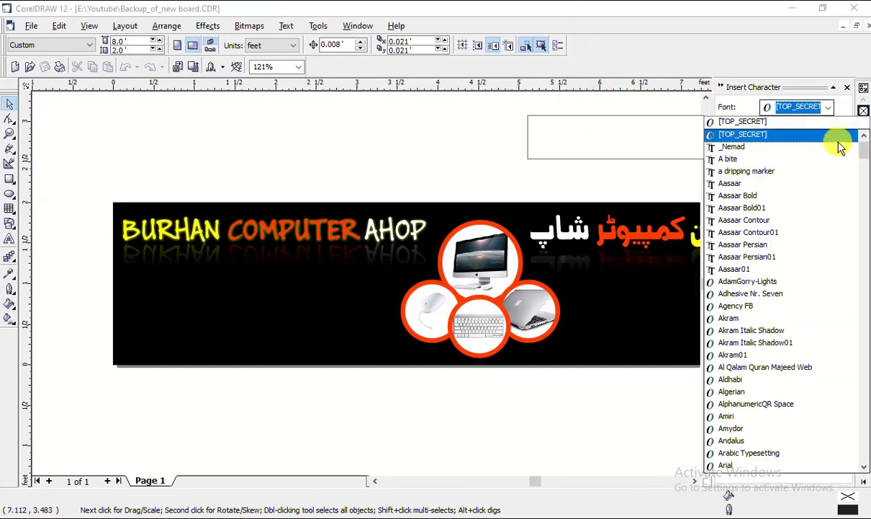
left_click_drag(864, 149, 861, 408)
type("w")
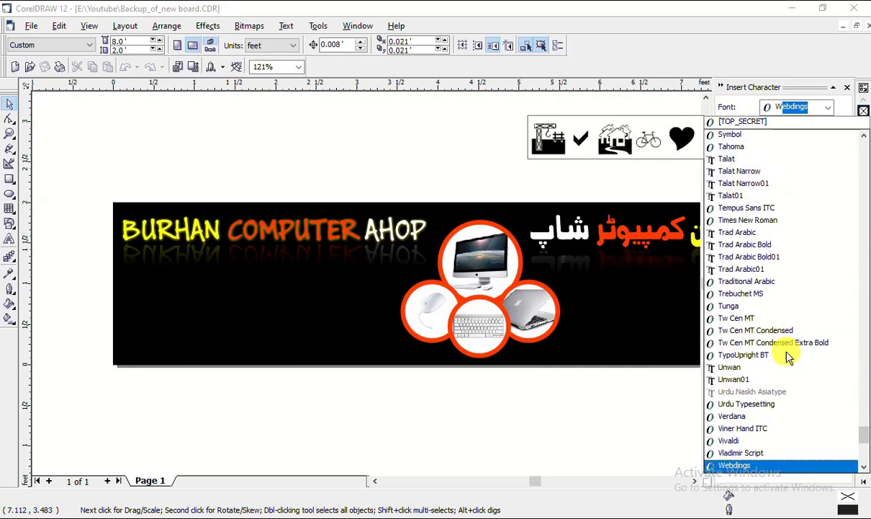
scroll(744, 467, "down", 1)
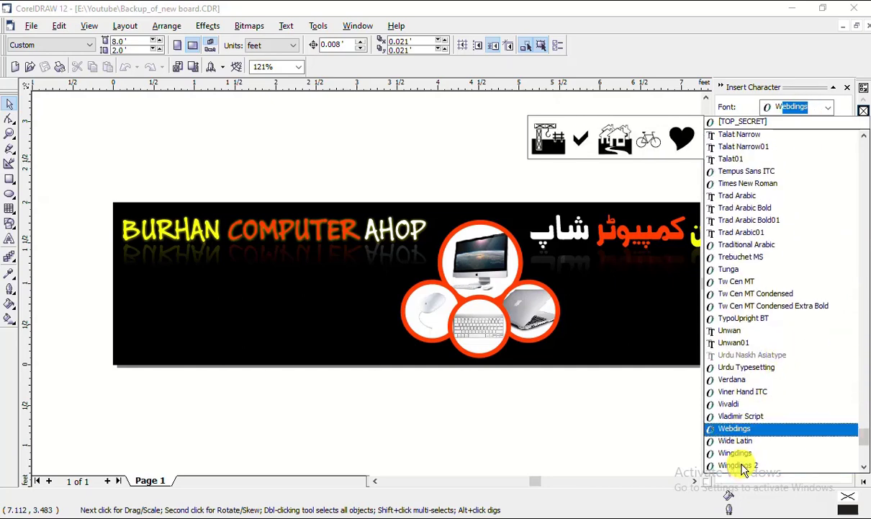
left_click(753, 451)
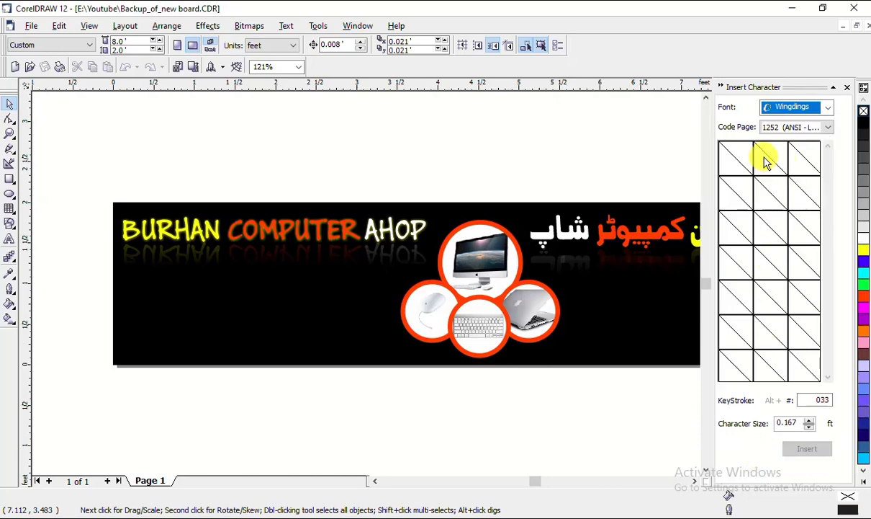
left_click(794, 127)
scroll(787, 152, "up", 10)
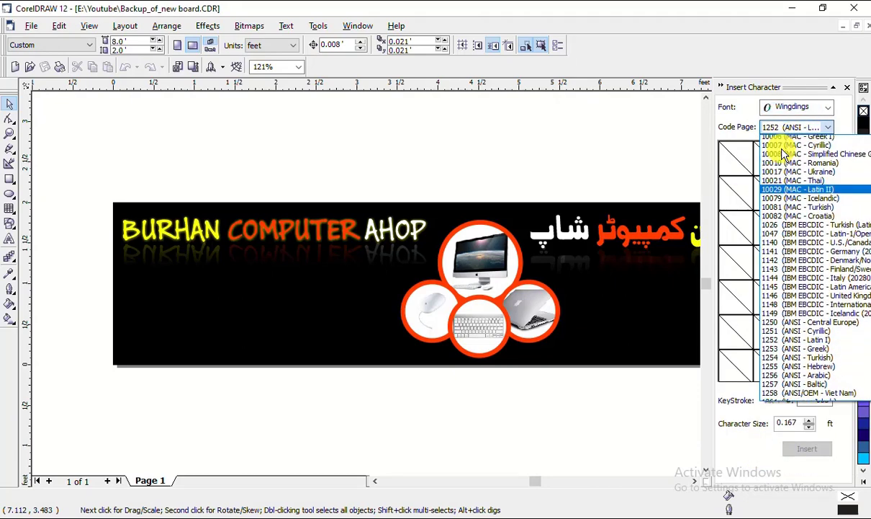
left_click(788, 149)
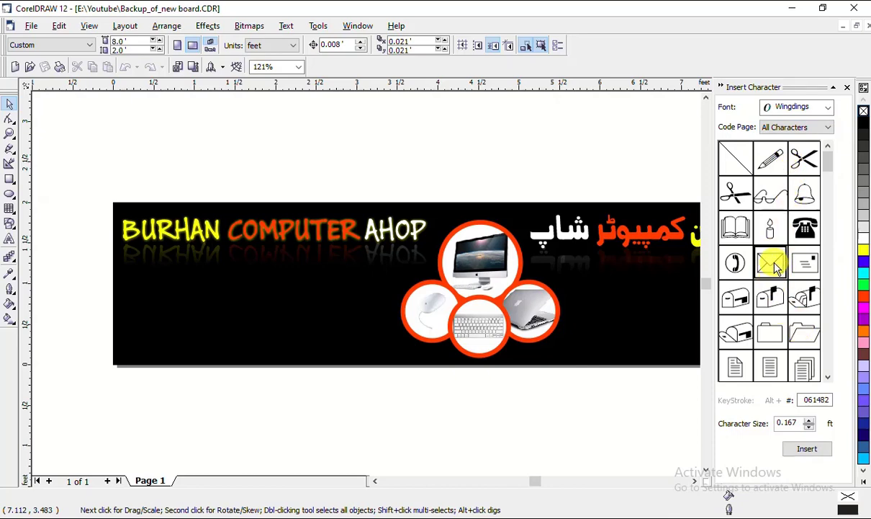
Drag the Wingdings envelope symbol onto the banner and give it a white outline
left_click_drag(776, 266, 239, 301)
left_click_drag(183, 196, 179, 302)
right_click(864, 240)
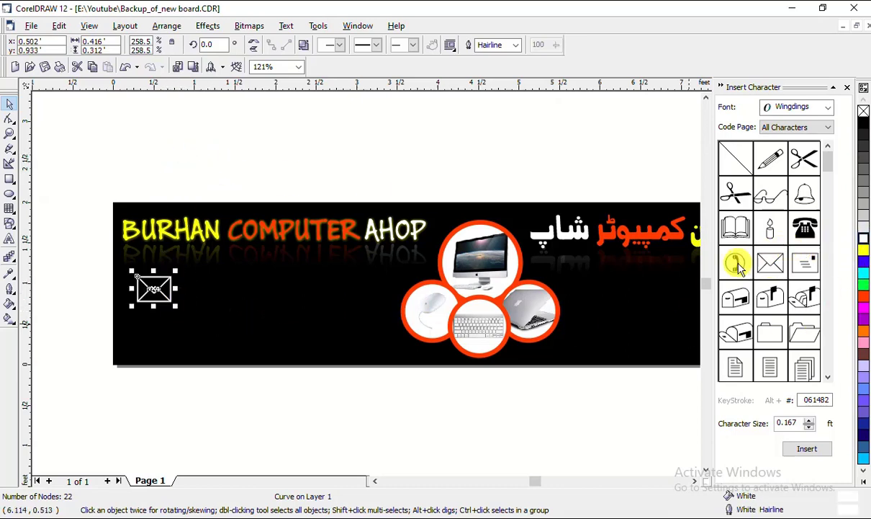
Add the phone handset symbol below the envelope, make it white and enlarge it to about 0.42 ft
left_click_drag(735, 261, 183, 319)
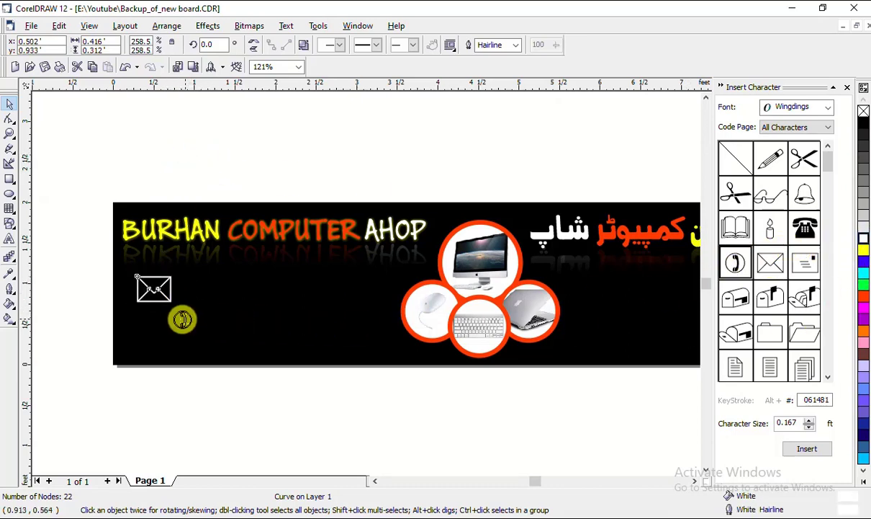
left_click(865, 240)
right_click(865, 239)
left_click_drag(188, 328, 149, 324)
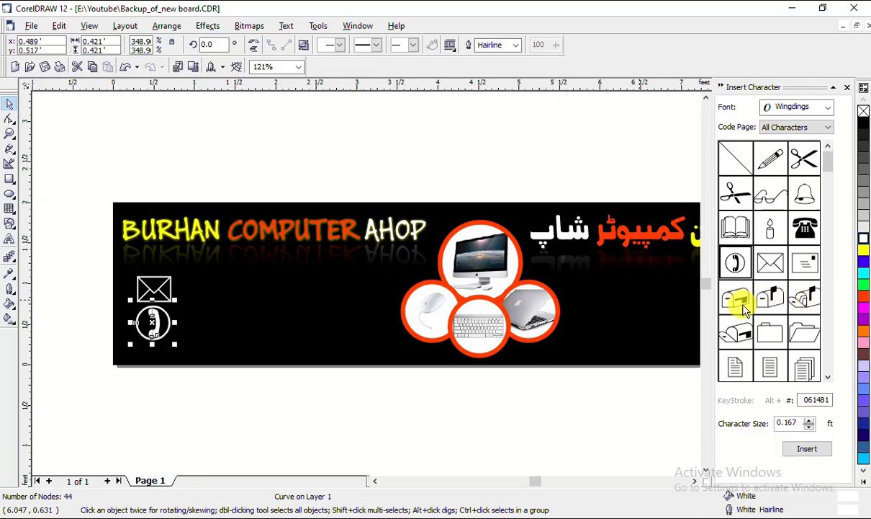
Browse the mailbox symbols and keep the code page on All Characters
left_click(773, 302)
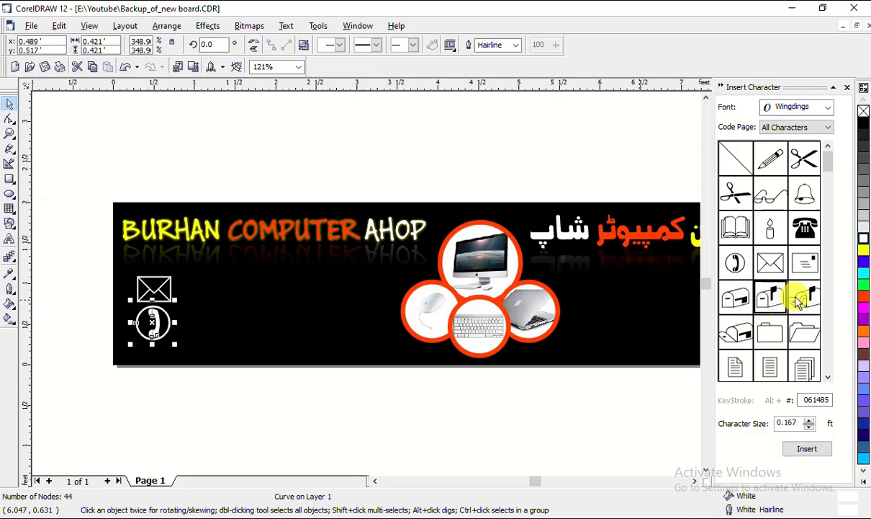
left_click(798, 299)
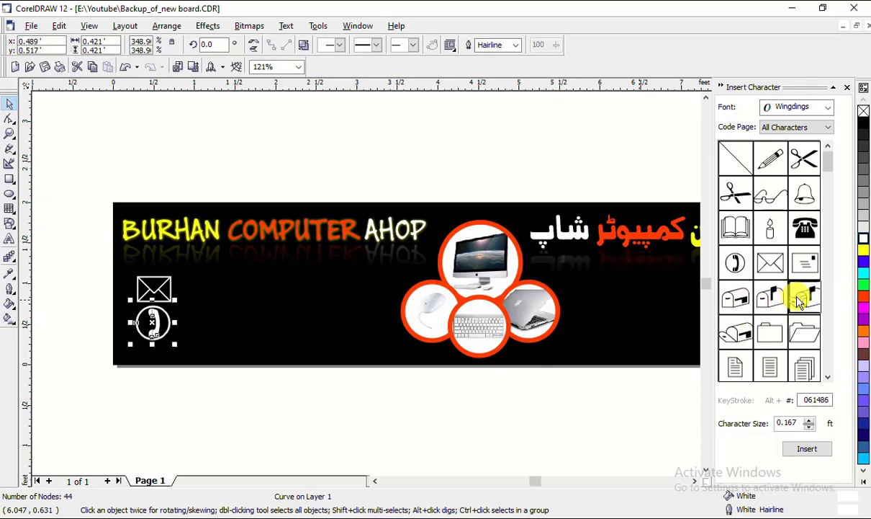
left_click_drag(832, 171, 822, 157)
left_click(789, 130)
left_click(793, 113)
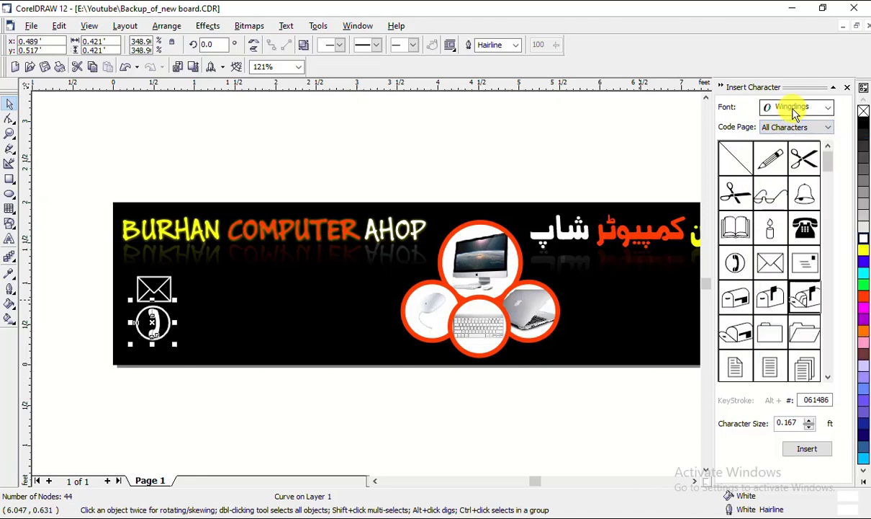
Switch the symbol font to Webdings and drag the house symbol onto the banner
left_click(795, 108)
type("W")
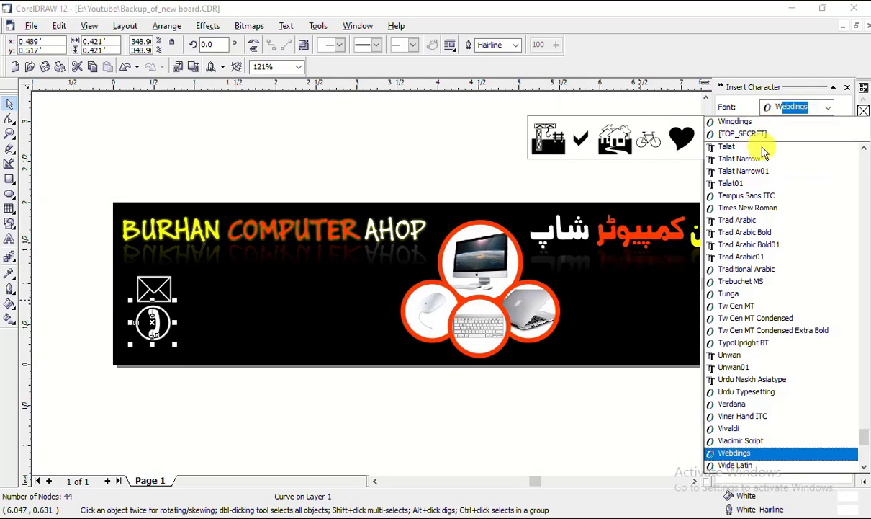
left_click(736, 454)
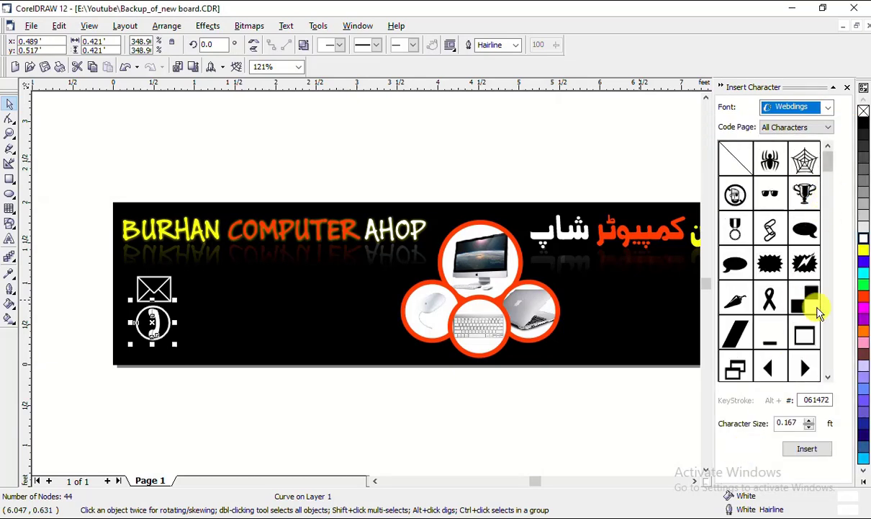
scroll(827, 378, "down", 7)
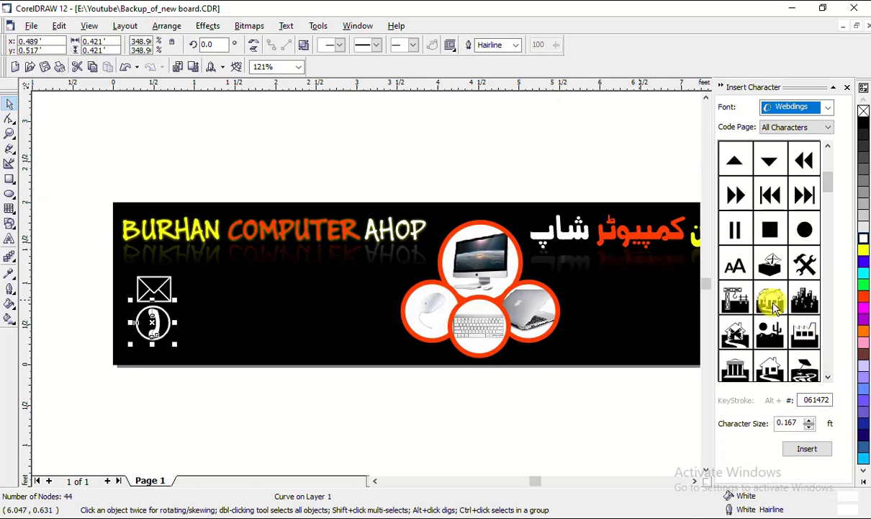
left_click(771, 366)
left_click_drag(771, 366, 313, 340)
Fill the house symbol white
left_click(864, 240)
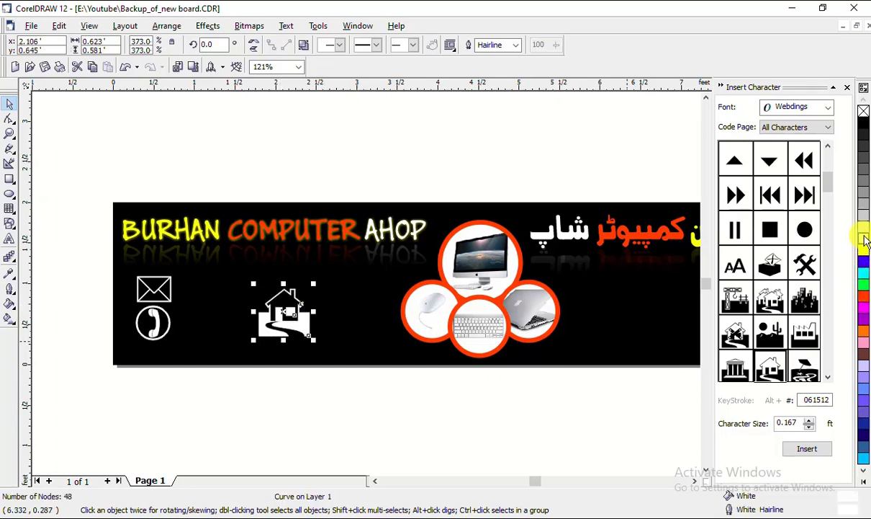
left_click(311, 431)
left_click(295, 319)
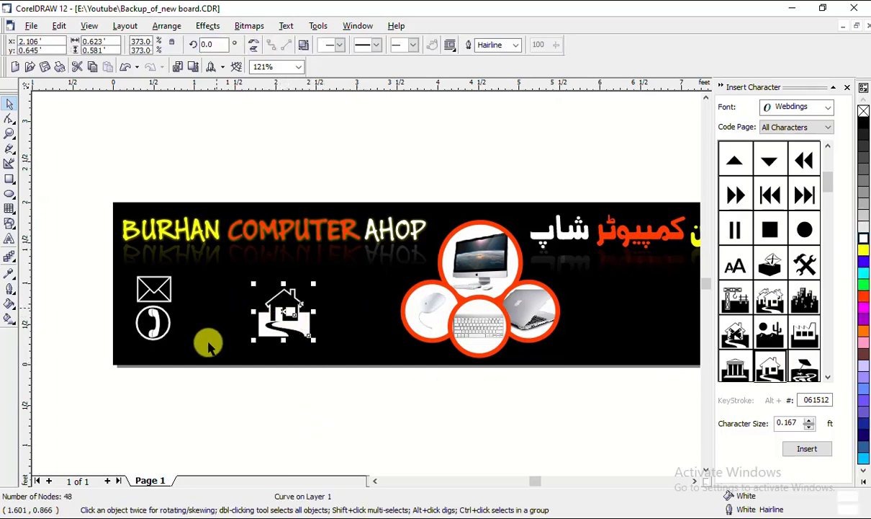
left_click(295, 386)
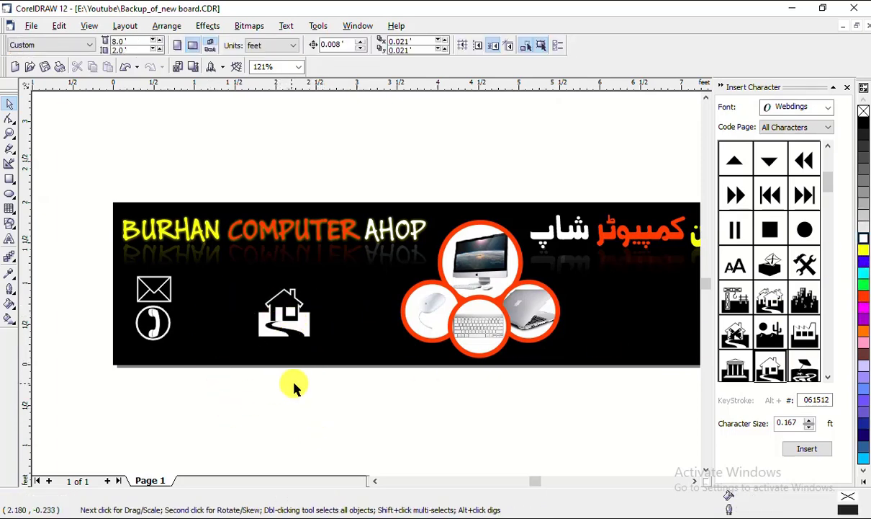
Close the Insert Character docker and move the house symbol left toward the envelope
left_click(849, 88)
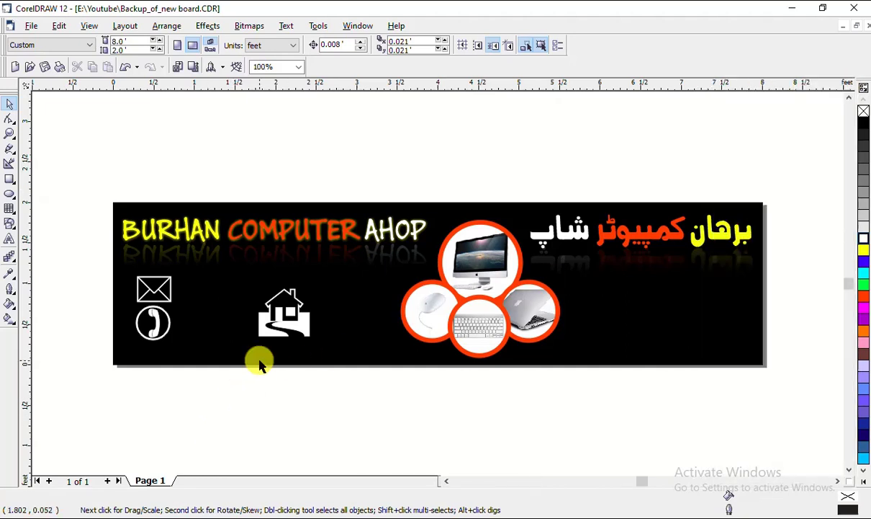
left_click_drag(288, 308, 226, 299)
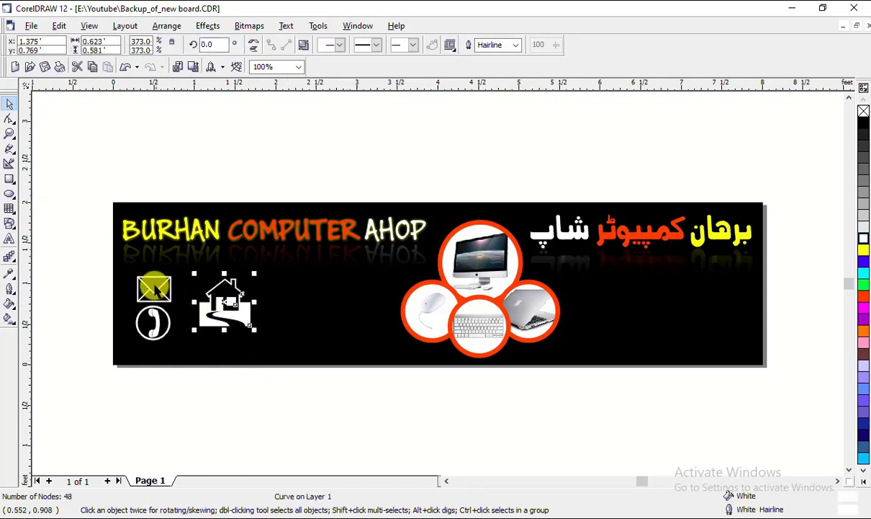
left_click_drag(83, 255, 328, 384)
left_click(229, 398)
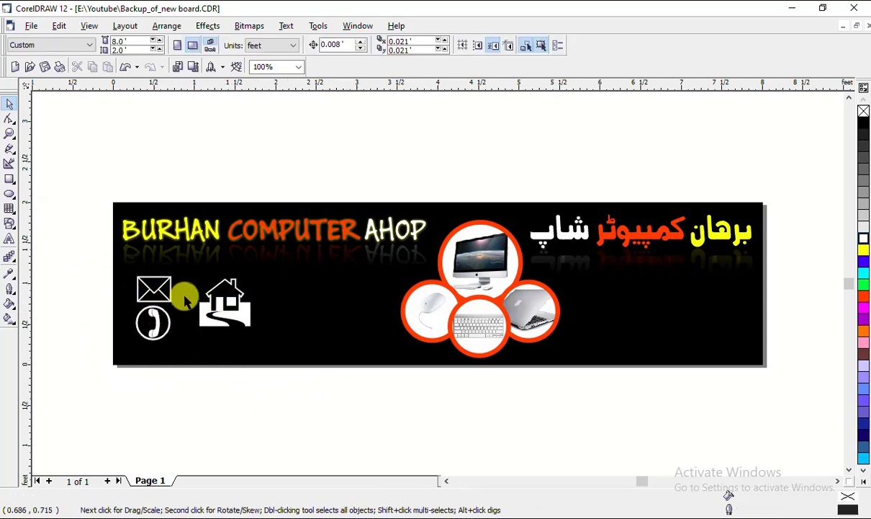
Place the envelope beneath the house and the phone to the house's right
left_click_drag(161, 289, 234, 349)
left_click_drag(233, 348, 232, 348)
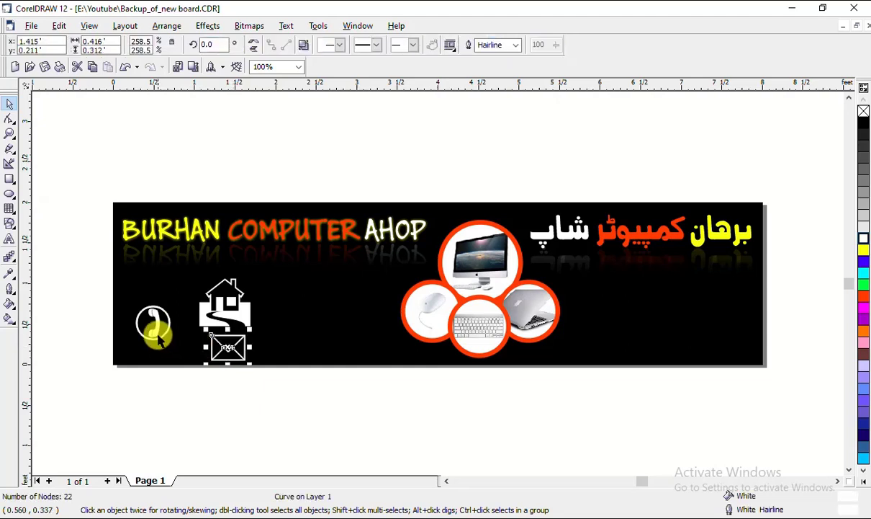
left_click_drag(159, 328, 293, 303)
left_click(231, 306)
left_click(230, 306)
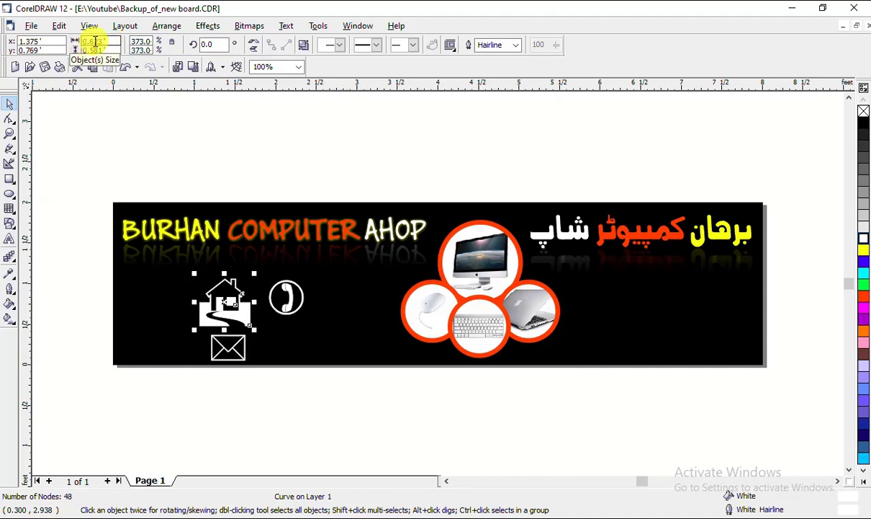
Set the house to 1 ft wide, move it left, and lock its proportions, undoing a 2 ft width
left_click_drag(112, 41, 71, 39)
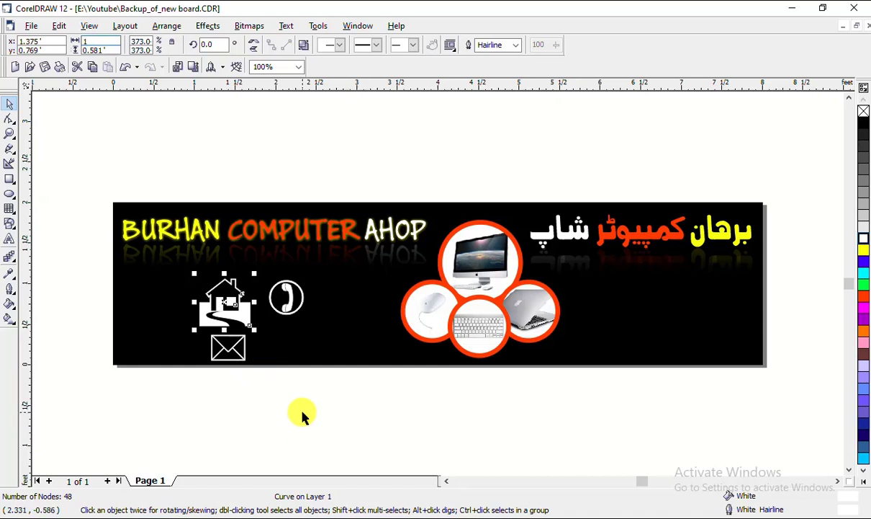
key("Return")
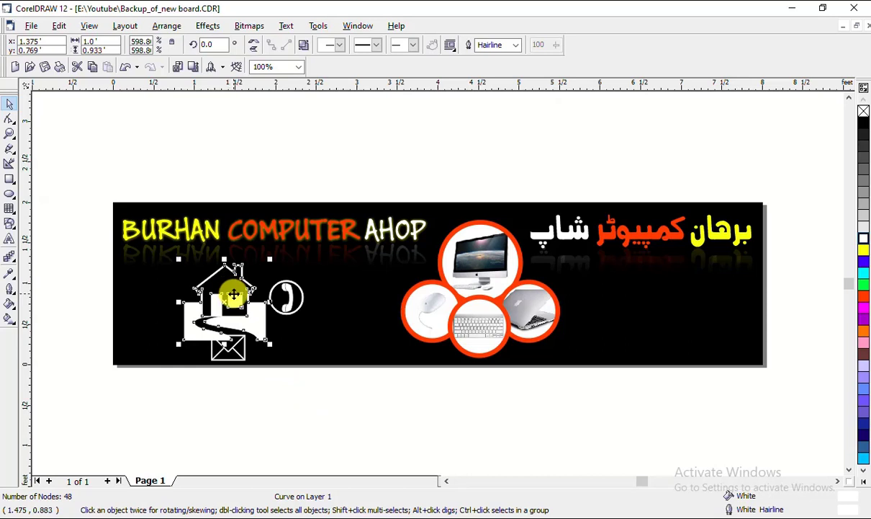
left_click_drag(231, 288, 189, 275)
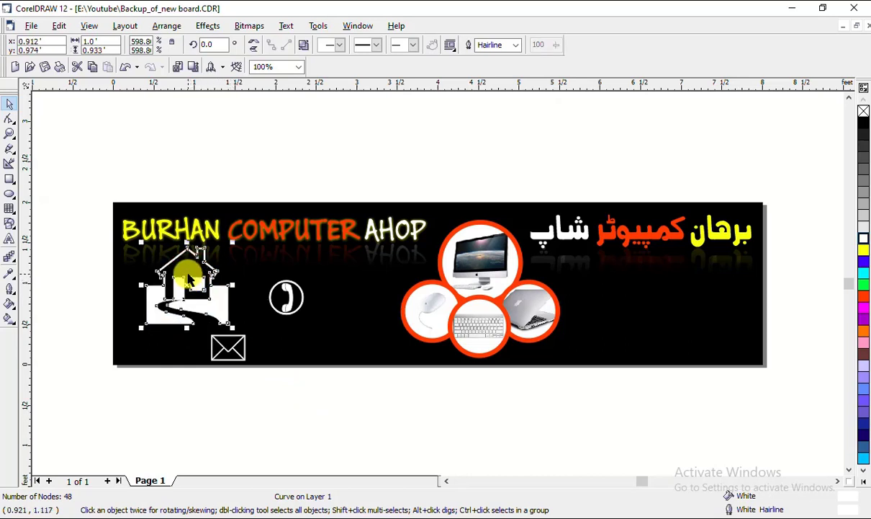
left_click(172, 45)
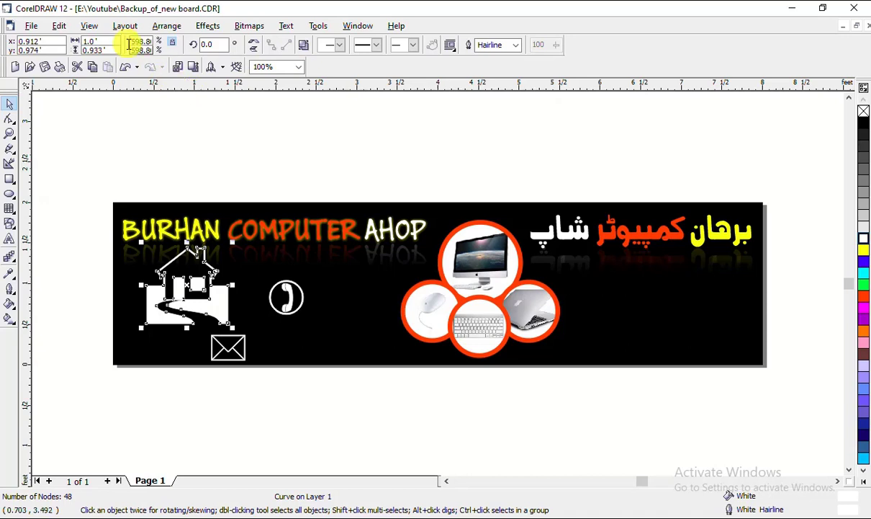
double_click(85, 41)
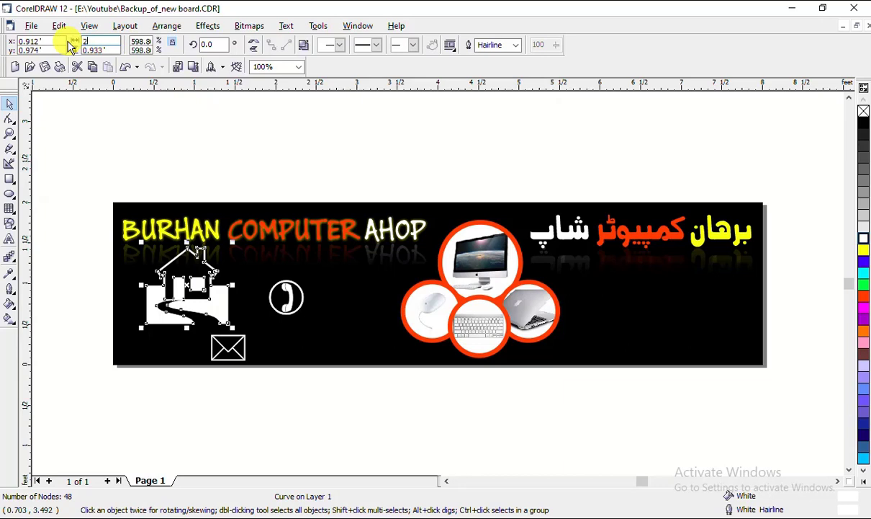
key("Return")
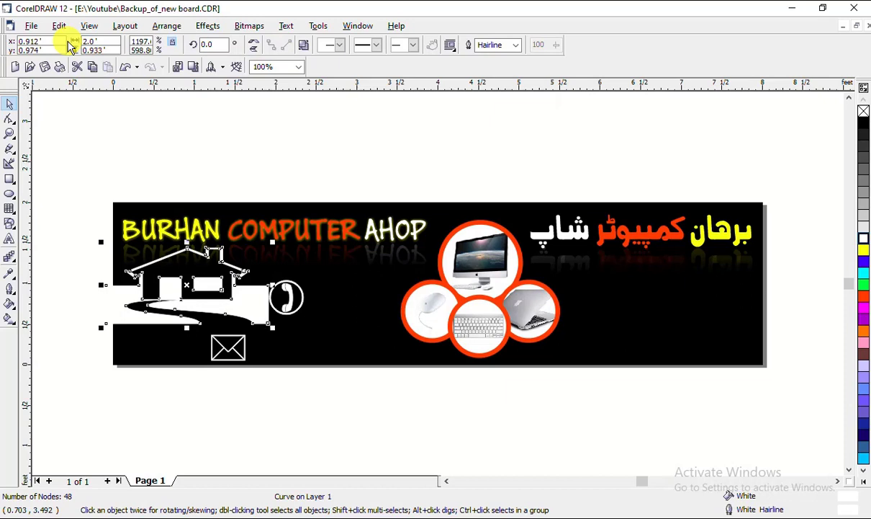
key("ctrl+z")
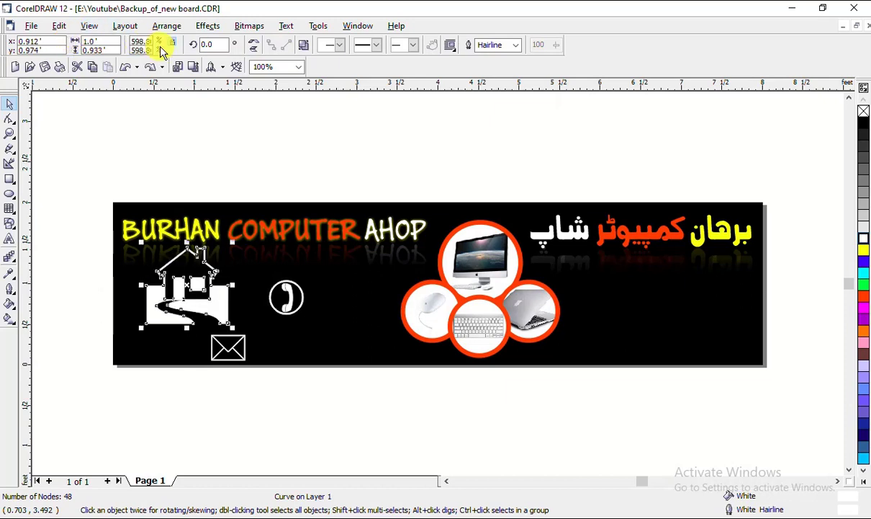
Resize the house through 1 ft height and 2 ft width, ending at 0.3 ft wide
left_click(97, 50)
type("1")
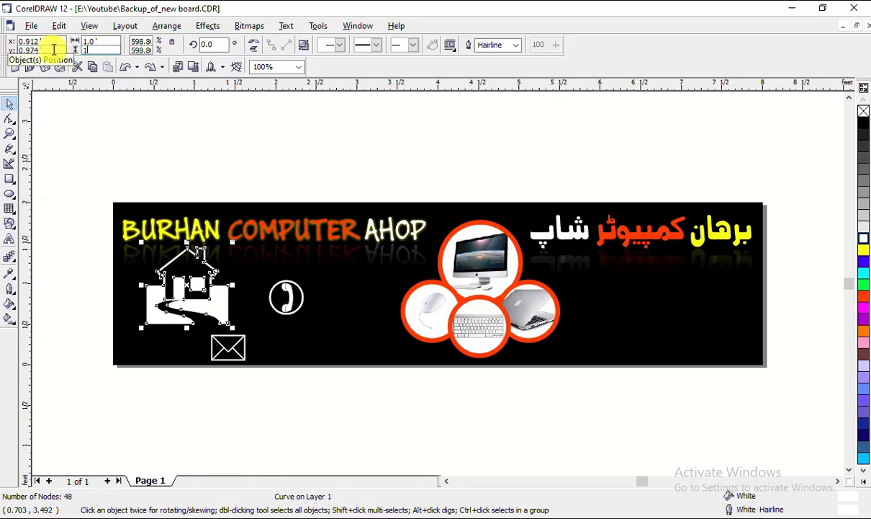
key("Return")
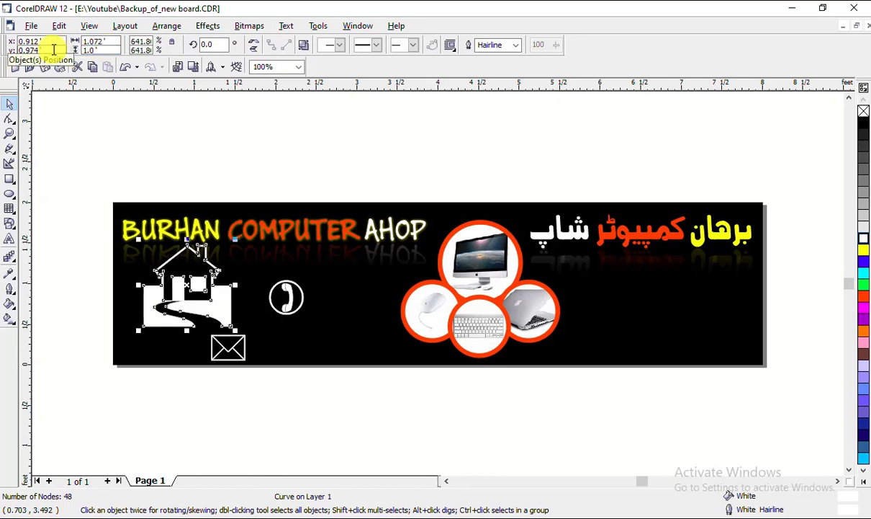
left_click(108, 41)
type("2")
key("Return")
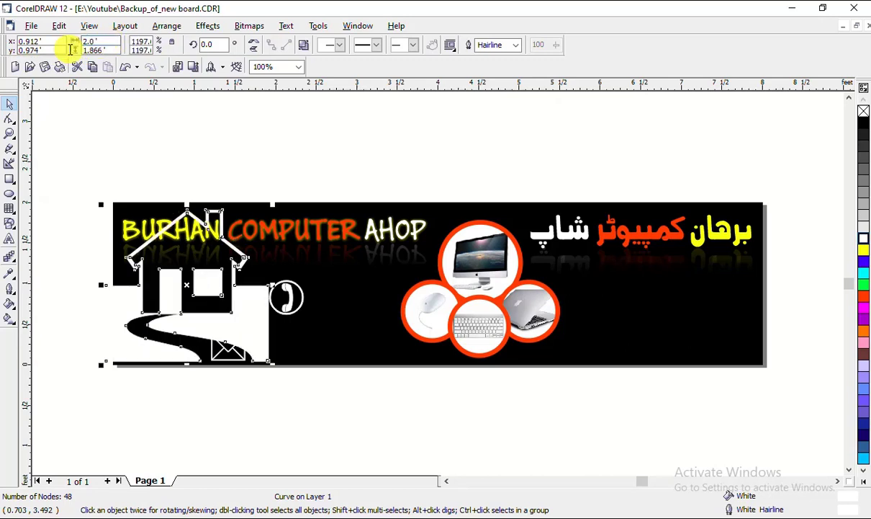
double_click(90, 41)
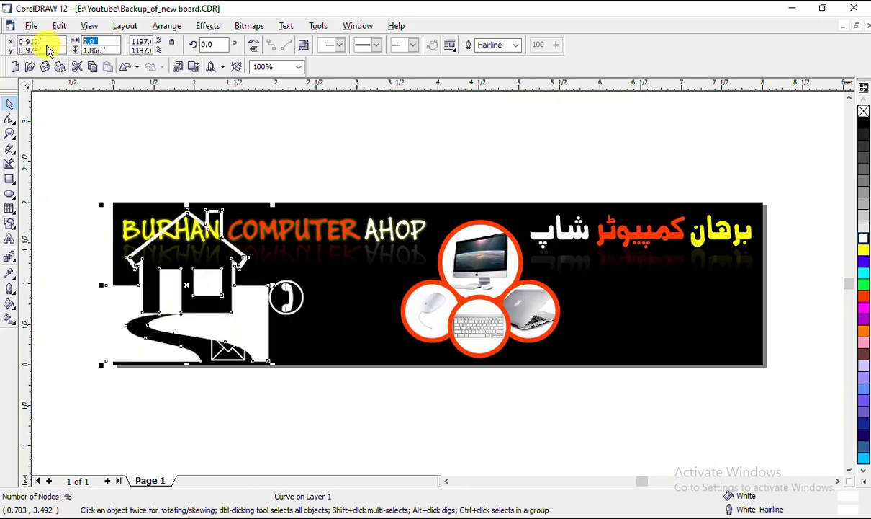
type(".3")
key("Return")
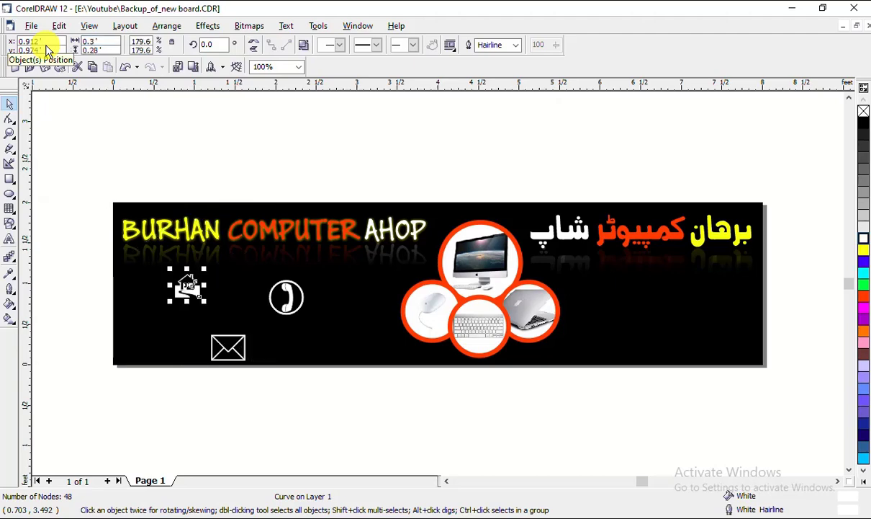
Shrink the phone and envelope symbols each to 0.3 ft wide
scroll(104, 307, "up", 1)
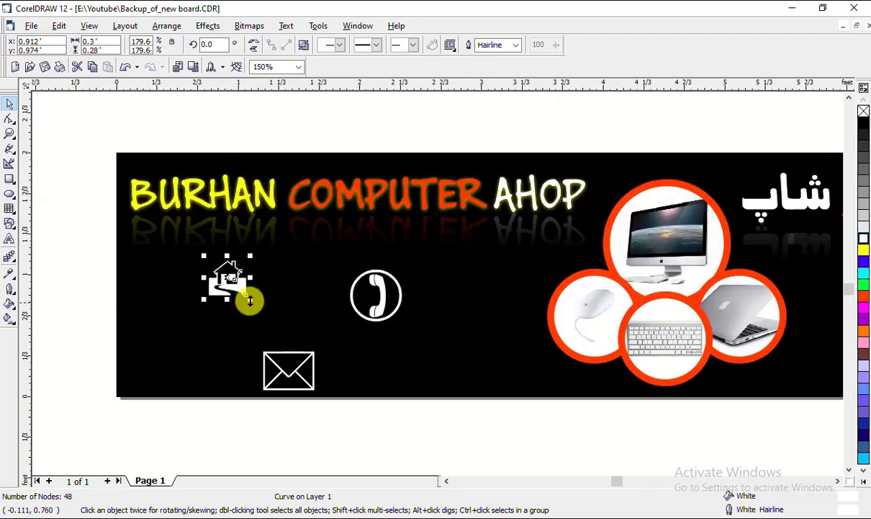
left_click(375, 289)
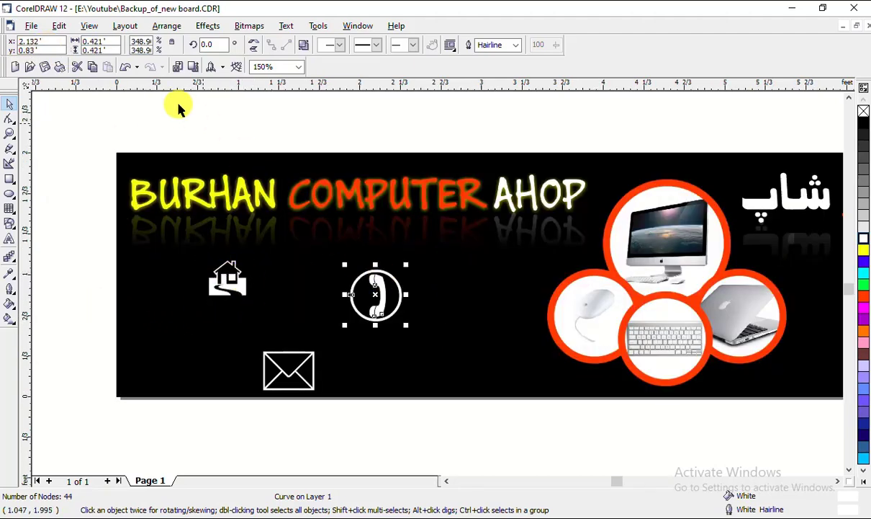
left_click_drag(110, 43, 63, 43)
type("0.3")
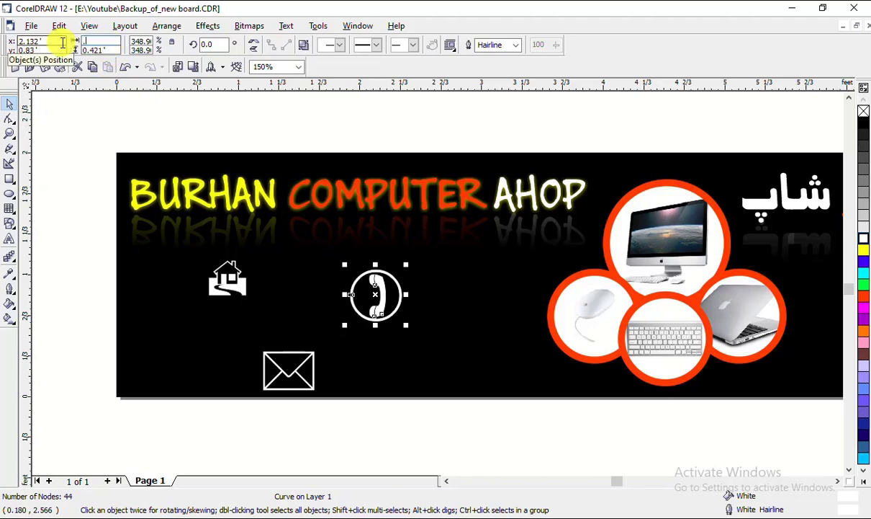
key("Return")
left_click(277, 311)
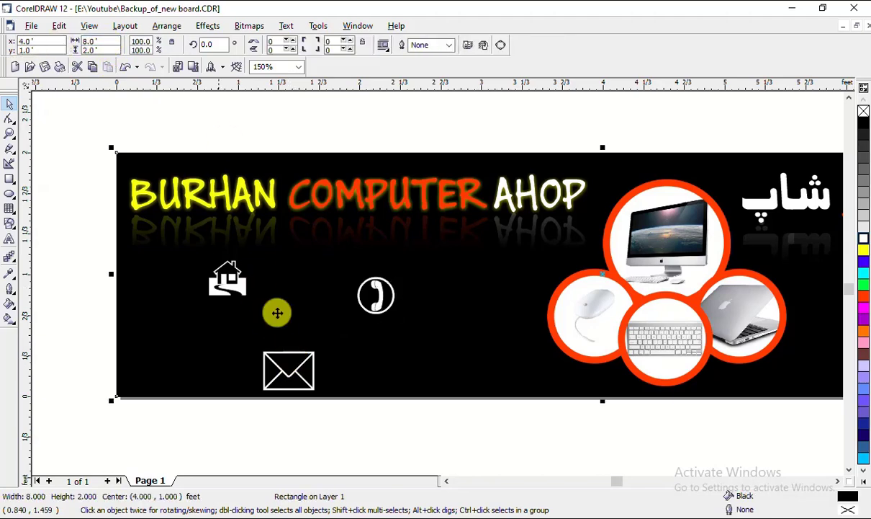
left_click(299, 356)
left_click_drag(115, 41, 63, 39)
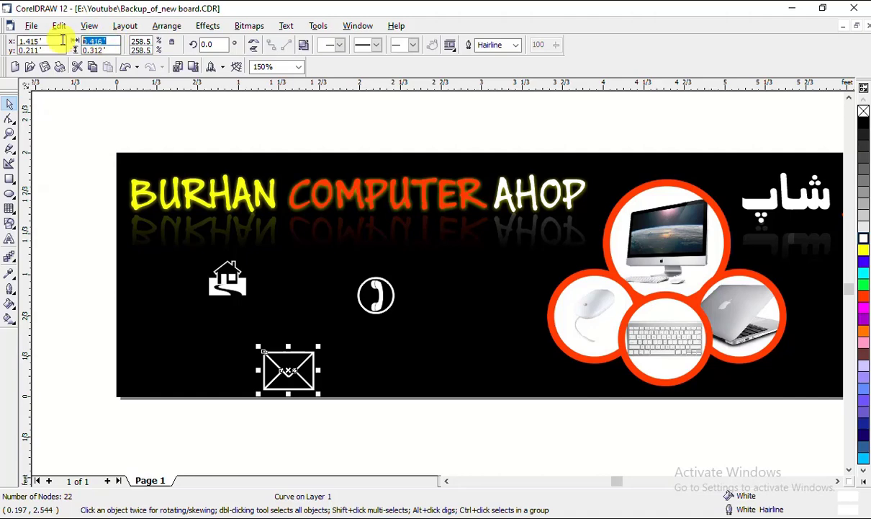
type(".3")
key("Return")
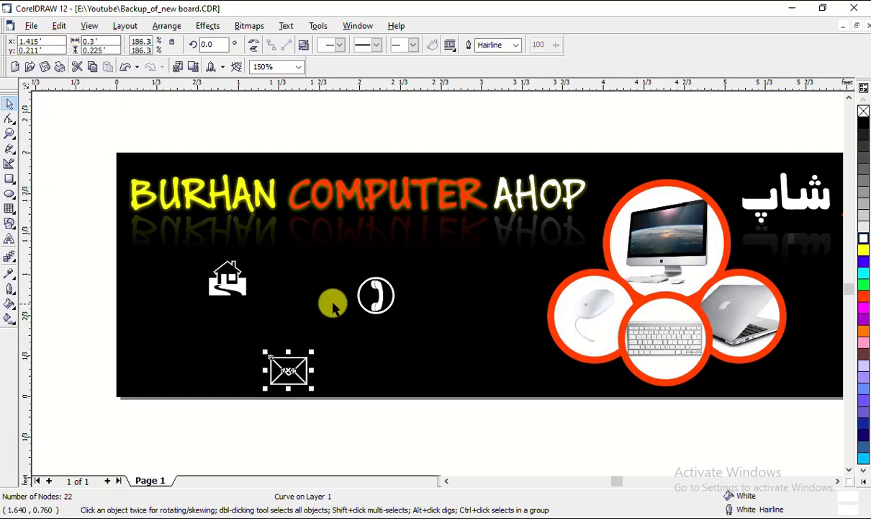
Move the phone and envelope under the house and select all three icons
left_click_drag(385, 303, 238, 329)
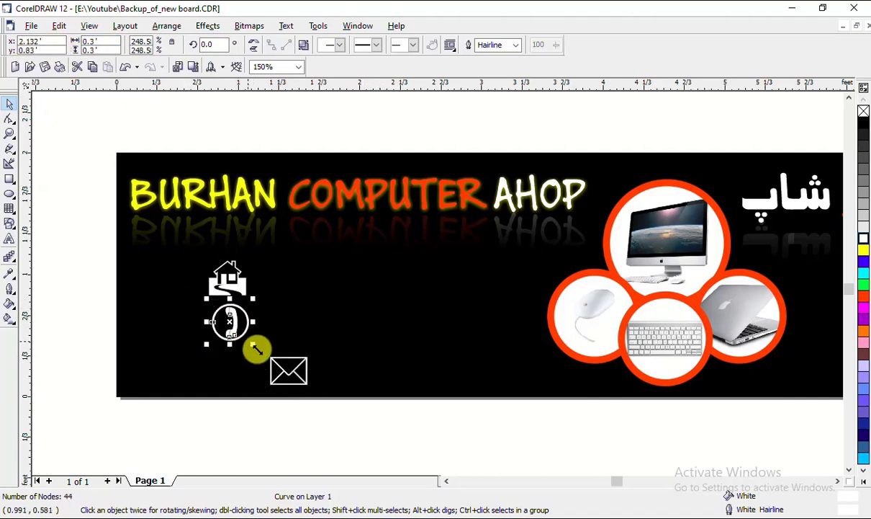
left_click_drag(286, 379, 225, 371)
left_click_drag(88, 232, 338, 413)
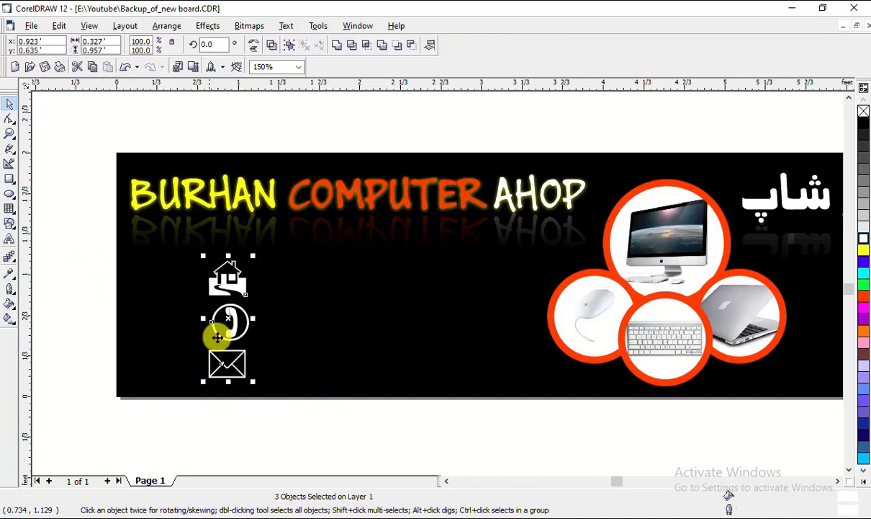
Center-align the three icons and distribute them with even vertical spacing via Align and Distribute
key("c")
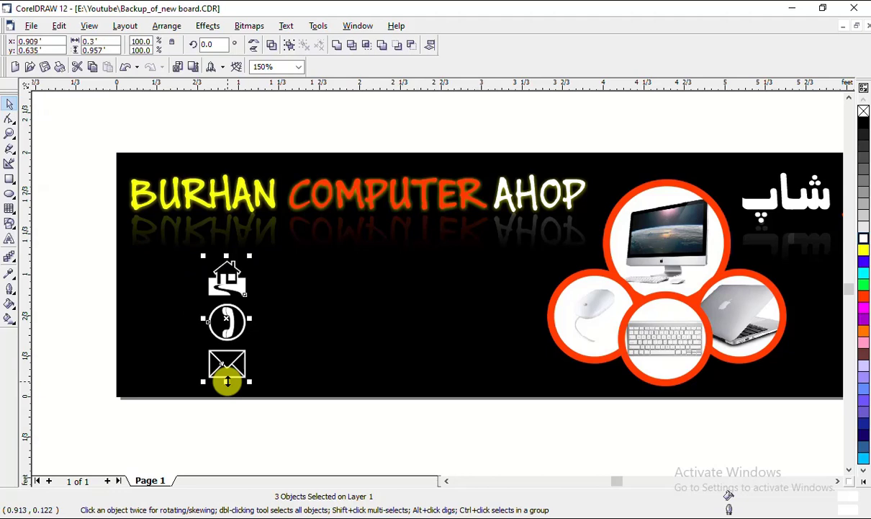
left_click(169, 32)
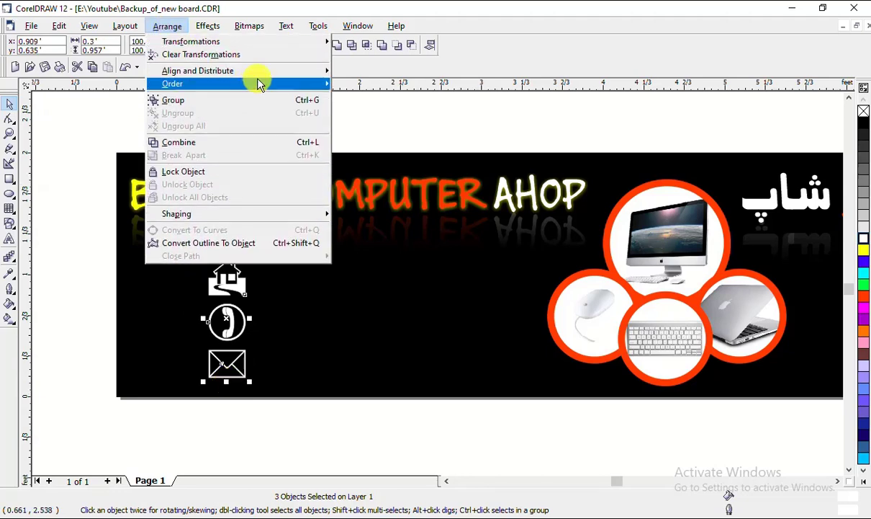
mouse_move(262, 72)
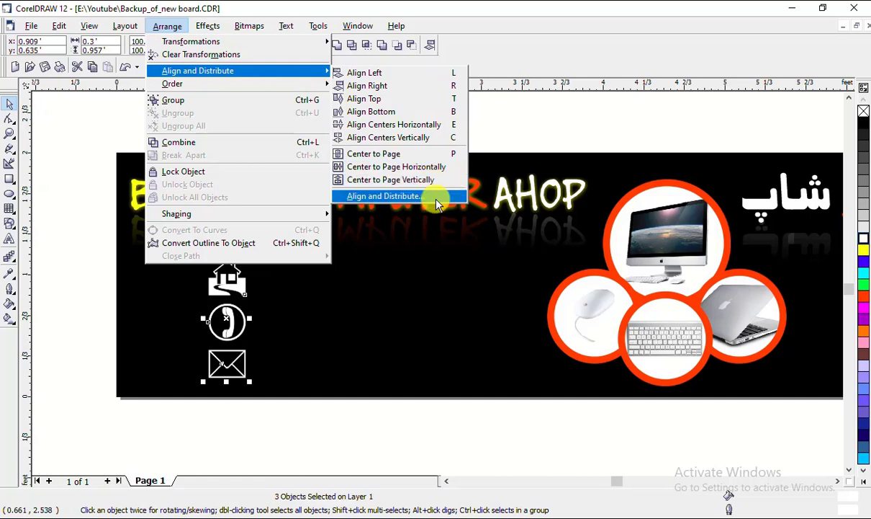
left_click(412, 196)
left_click_drag(461, 193, 512, 198)
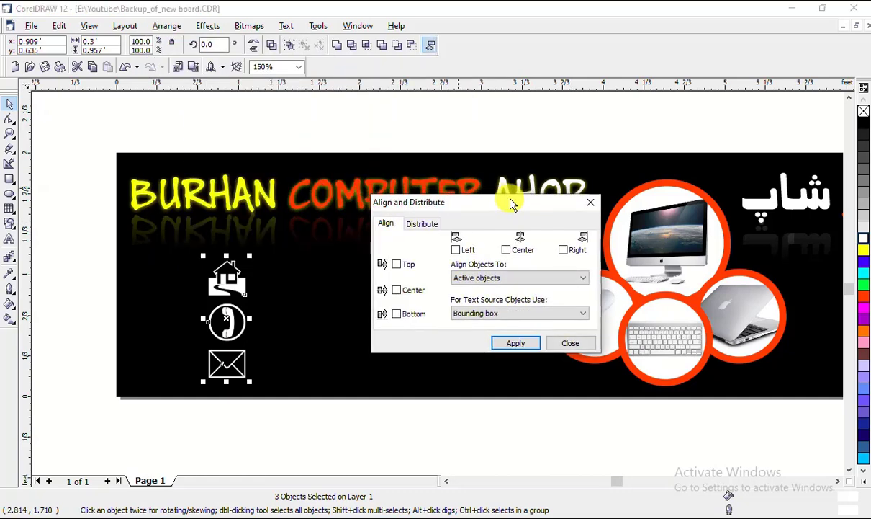
left_click(421, 223)
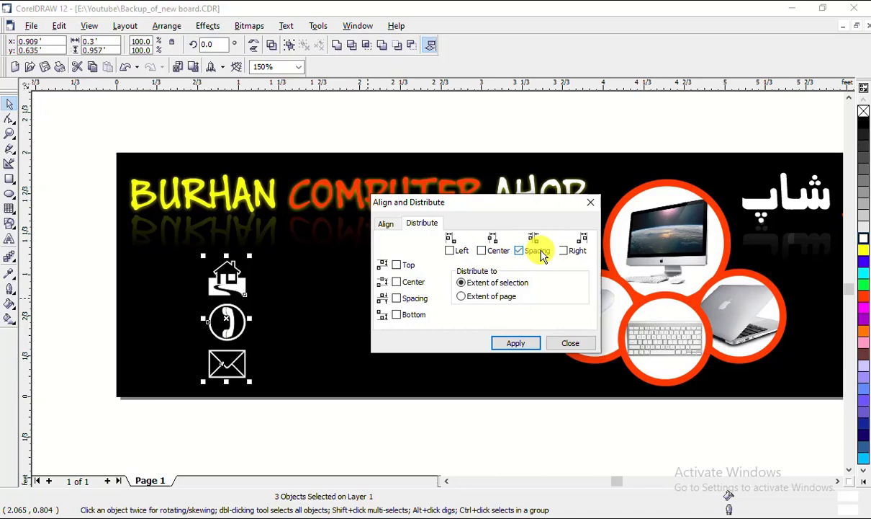
left_click(525, 343)
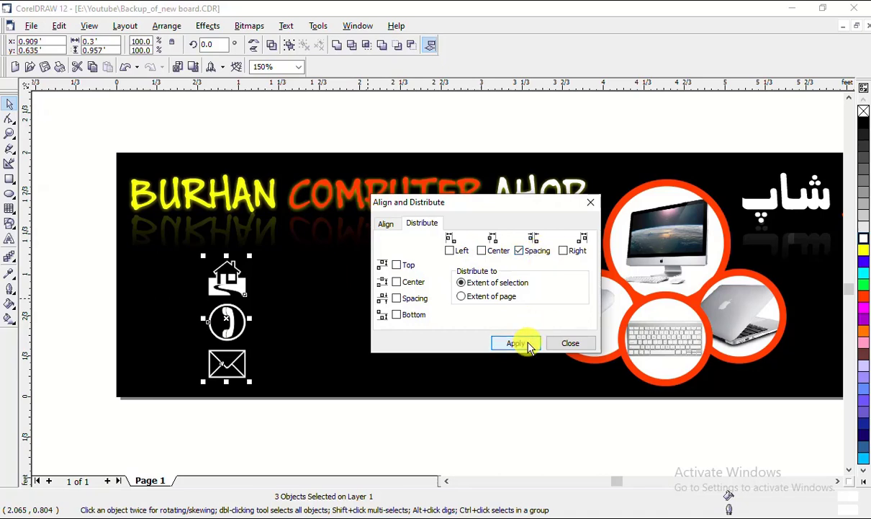
left_click(519, 250)
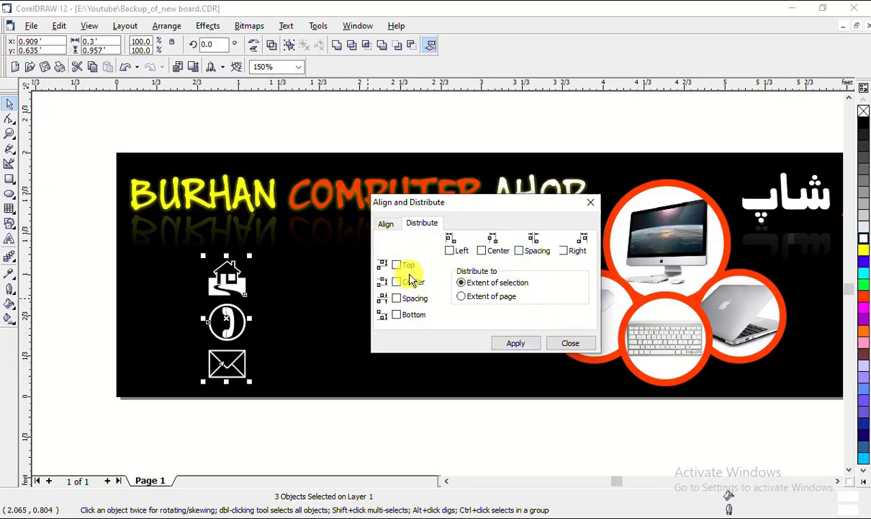
left_click(397, 297)
left_click(515, 343)
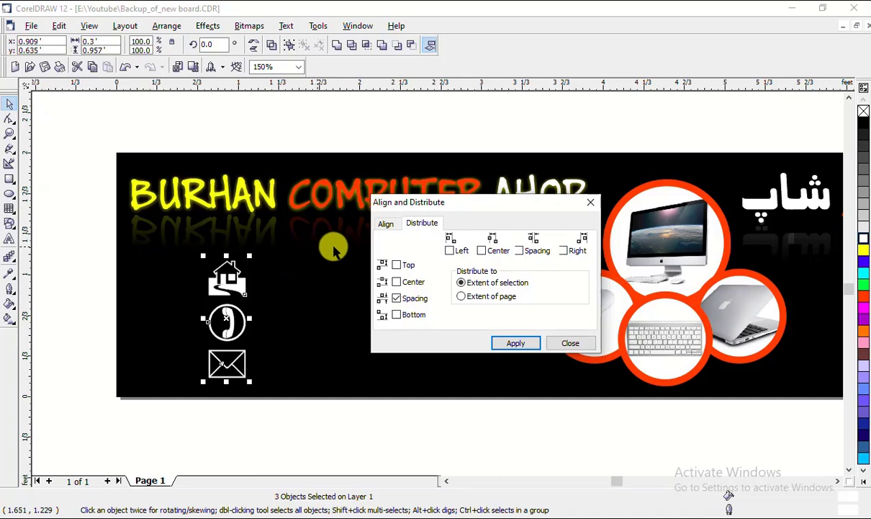
left_click(571, 342)
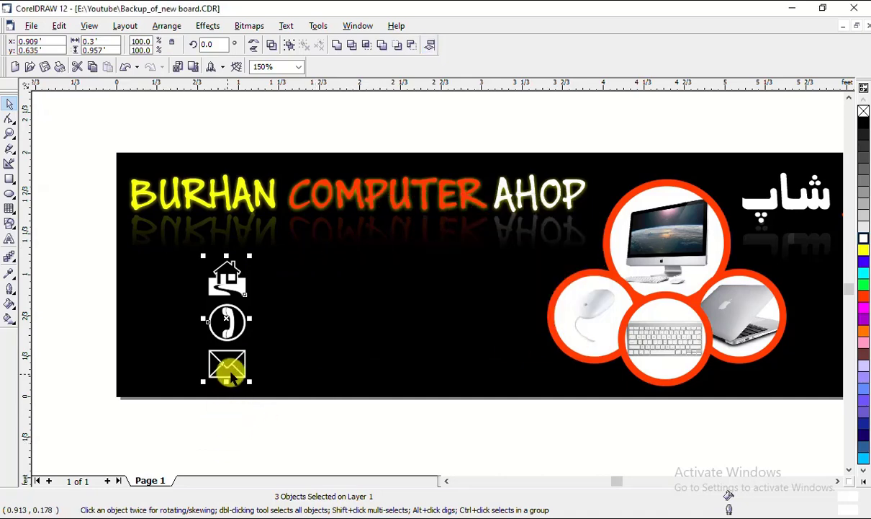
Move the three icons to the banner's left edge and try yellow fill and outline
left_click_drag(232, 362, 155, 354)
left_click(97, 450)
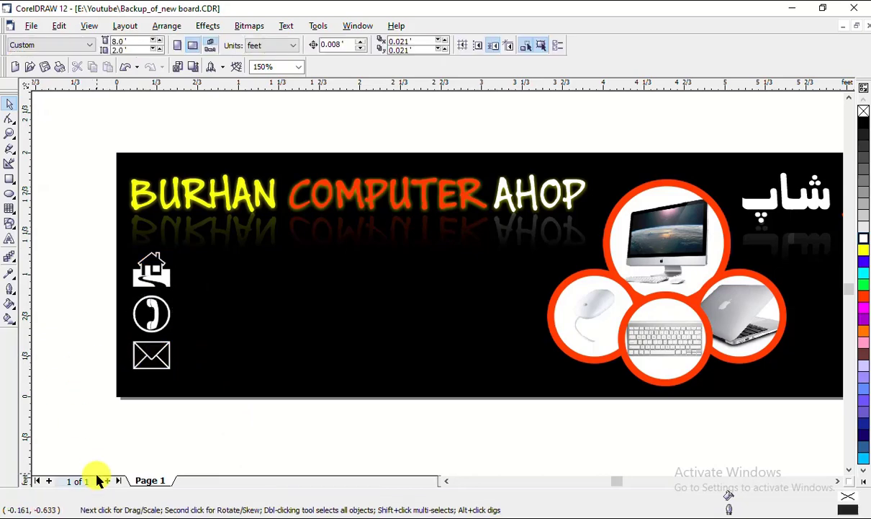
left_click_drag(82, 231, 190, 394)
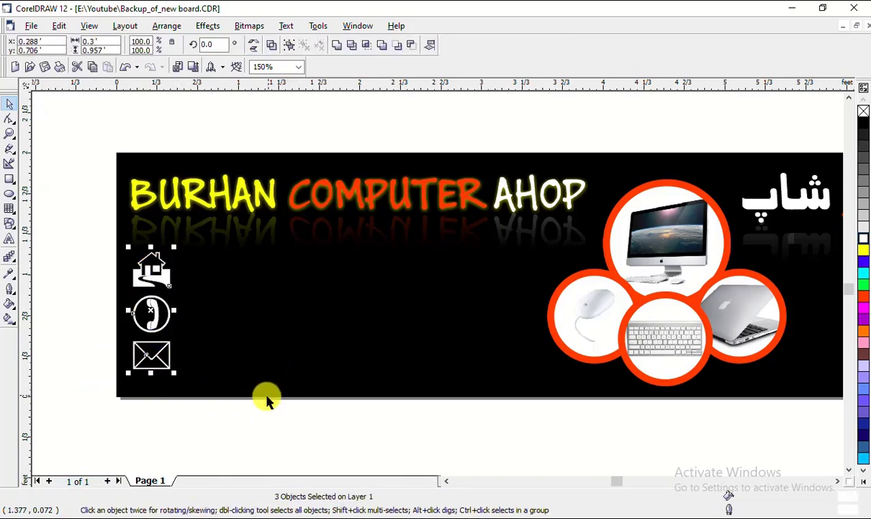
left_click(864, 250)
right_click(865, 251)
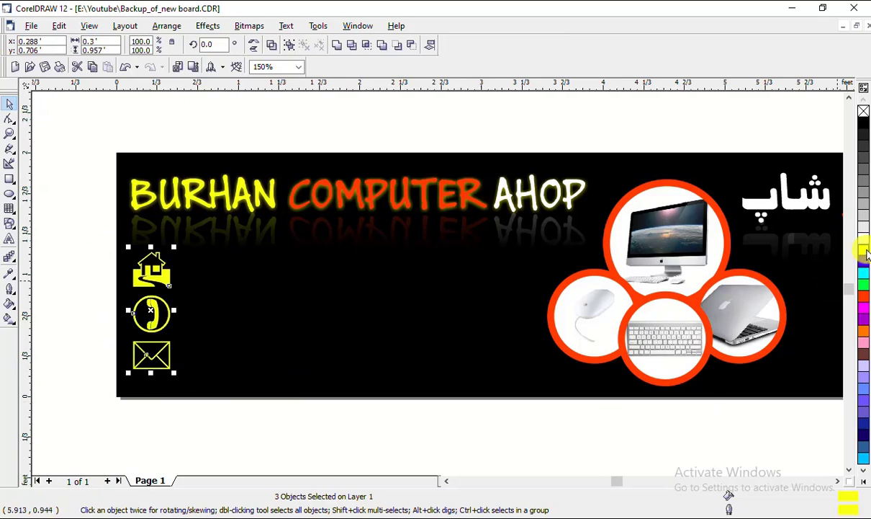
left_click(205, 412)
left_click_drag(82, 231, 220, 414)
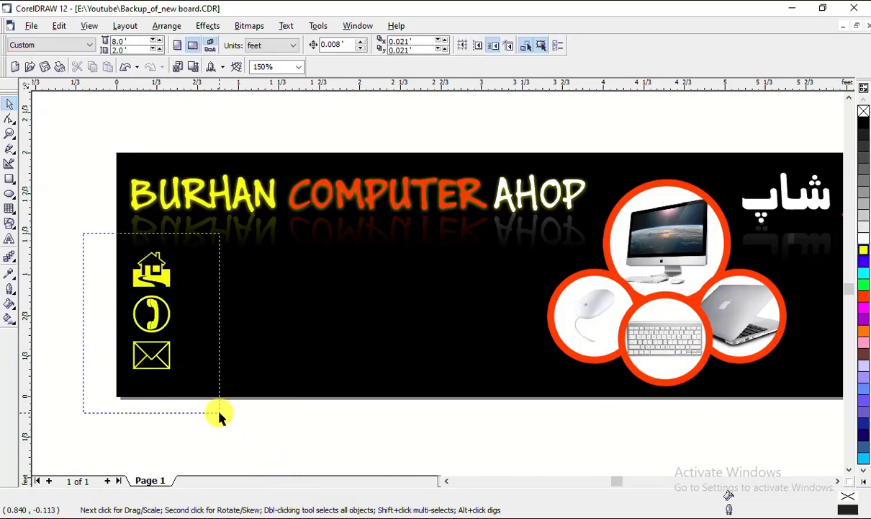
left_click(204, 425)
Try red on the phone icon, undo, then give all three icons white fill and outline
left_click_drag(88, 272, 194, 335)
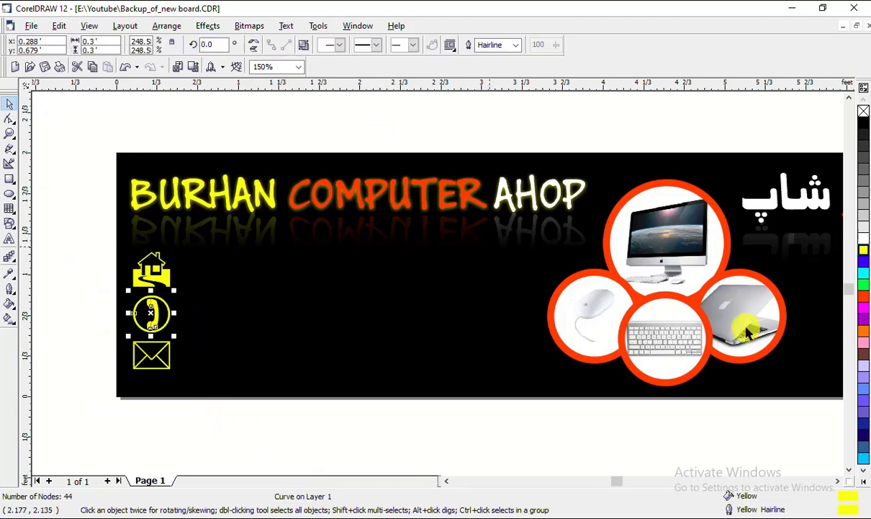
left_click(864, 295)
right_click(864, 295)
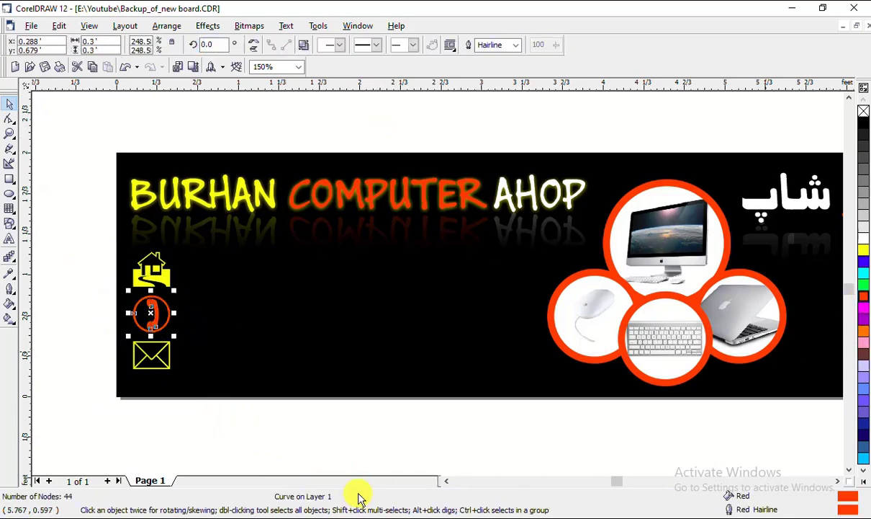
left_click(141, 416)
key("ctrl+z")
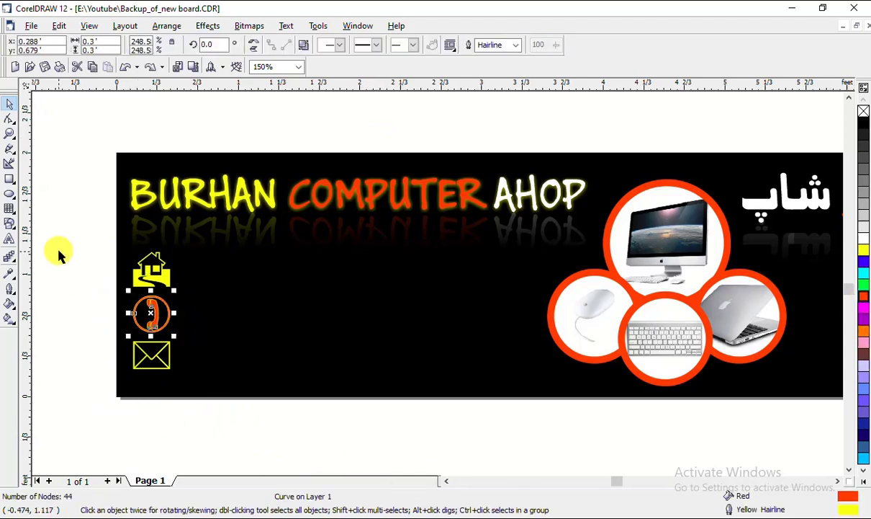
left_click_drag(64, 237, 204, 399)
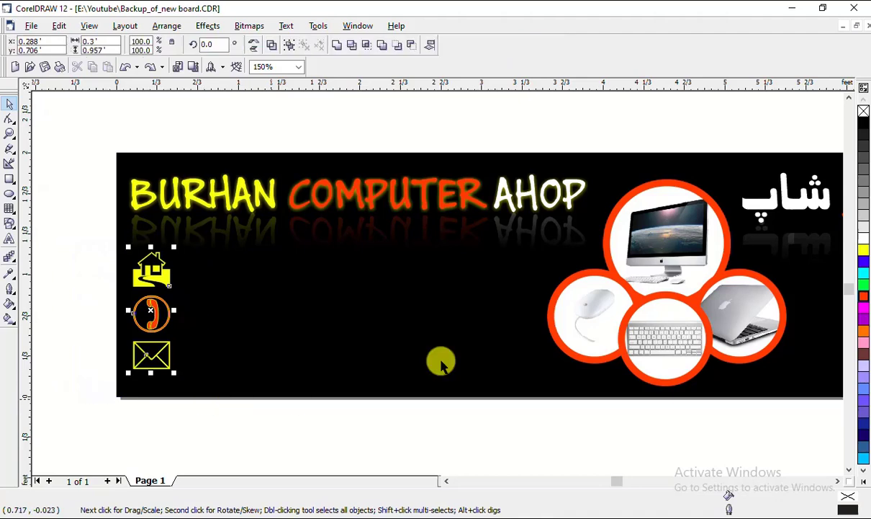
left_click(864, 238)
right_click(864, 238)
left_click(142, 404)
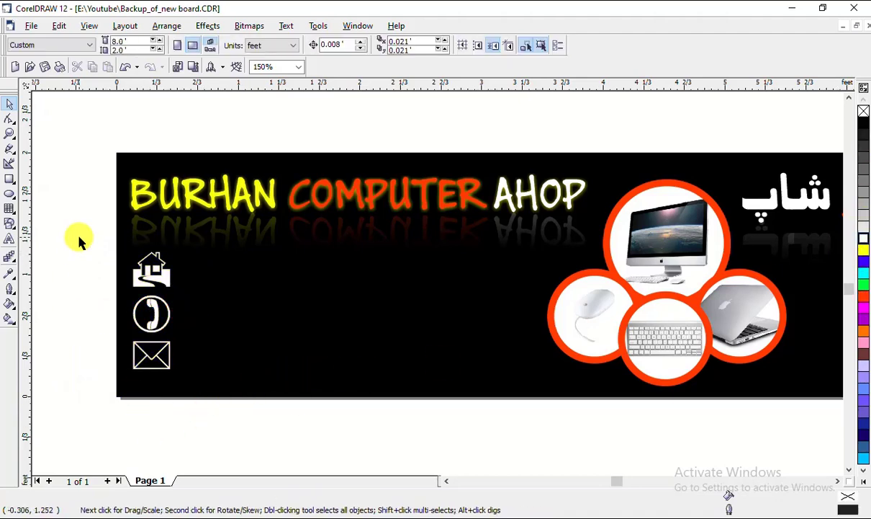
Move the icon column lower and scale it down to about 73%
left_click_drag(77, 237, 168, 350)
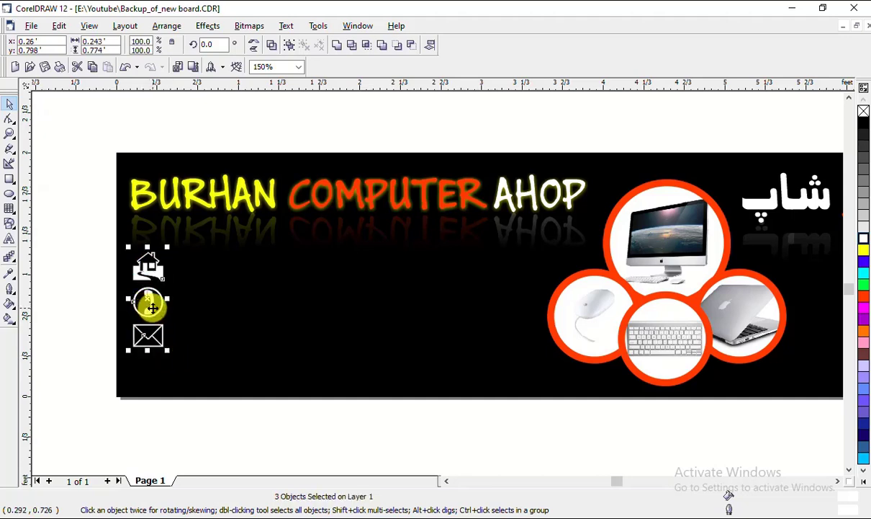
left_click_drag(153, 308, 151, 335)
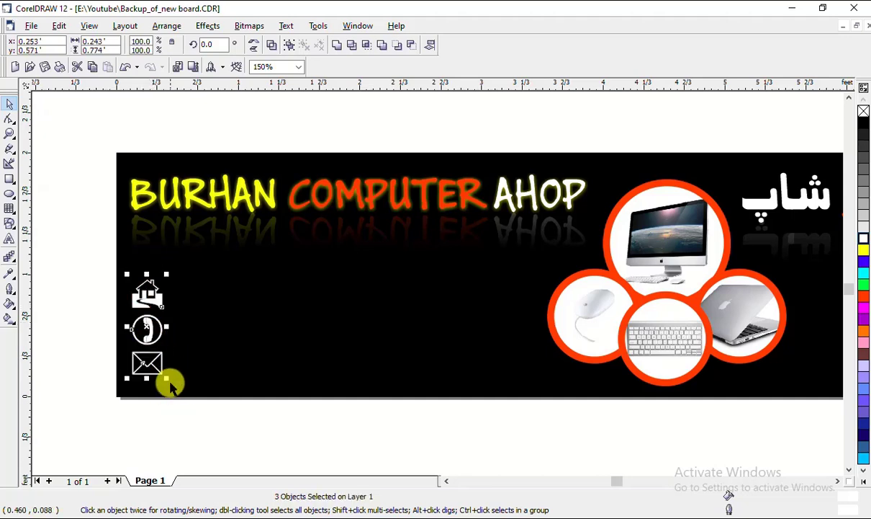
left_click_drag(171, 385, 161, 360)
key("Escape")
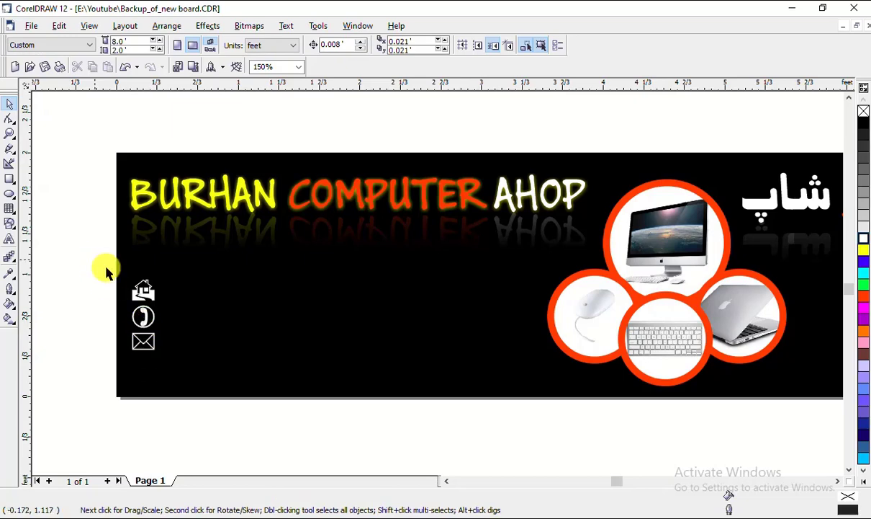
left_click_drag(106, 272, 166, 368)
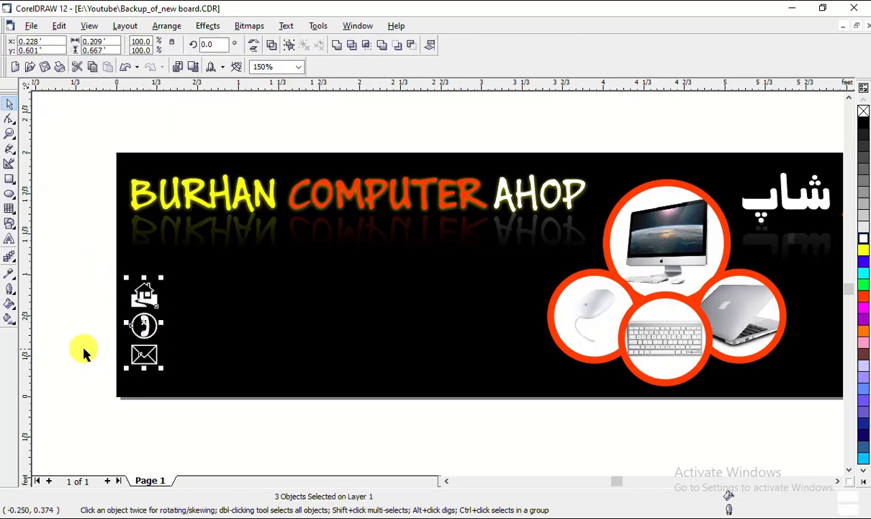
left_click(84, 352)
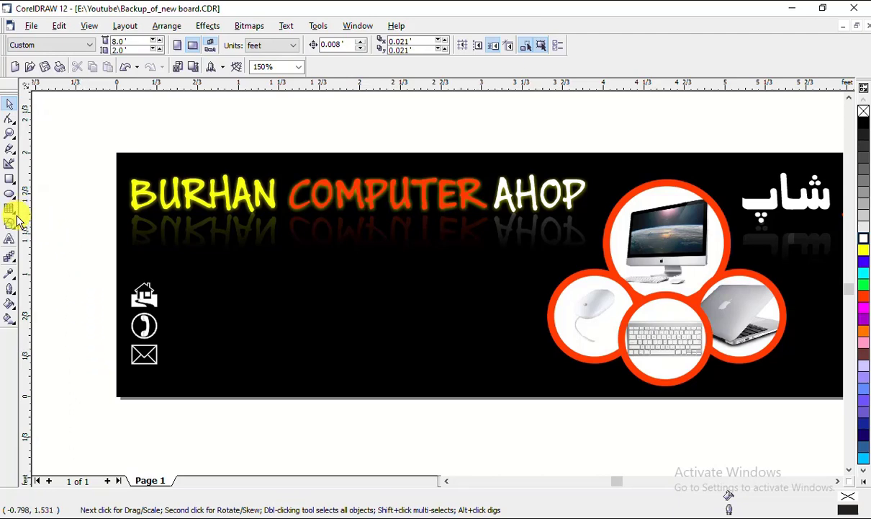
Add a text item beside the house icon set in Arial Black and colored white
left_click(9, 238)
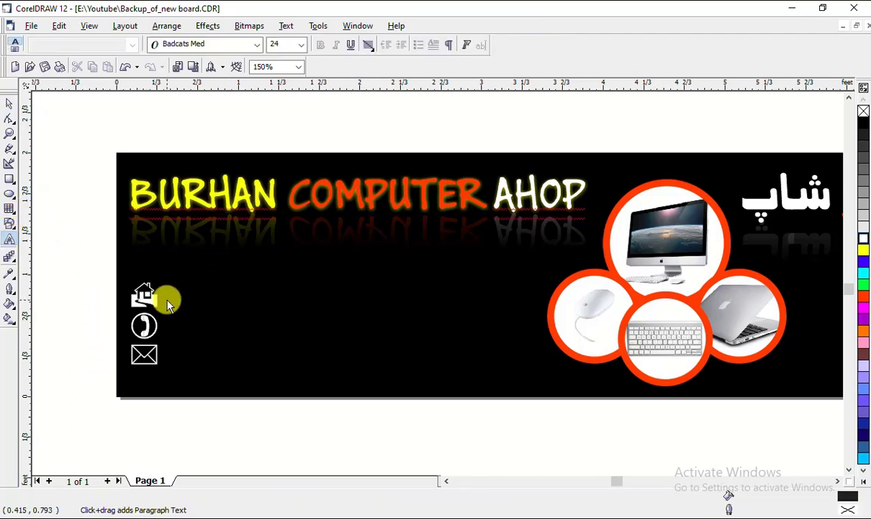
left_click(167, 301)
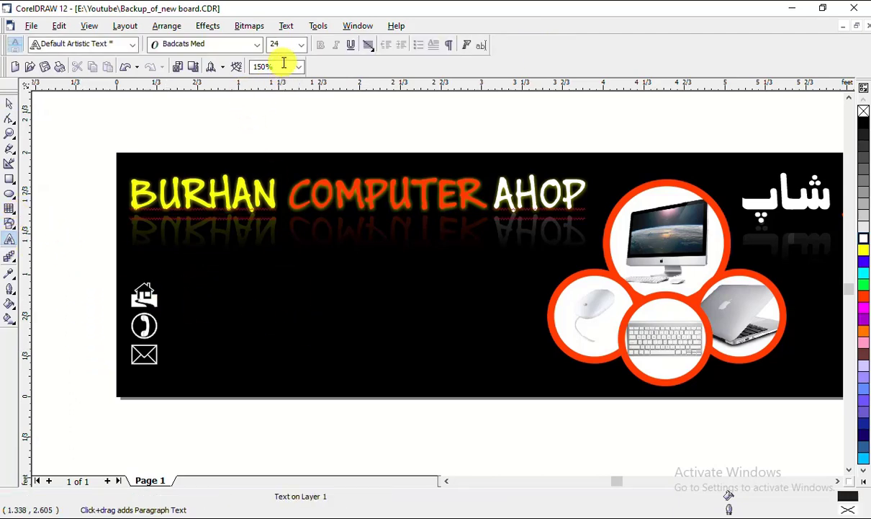
left_click(254, 44)
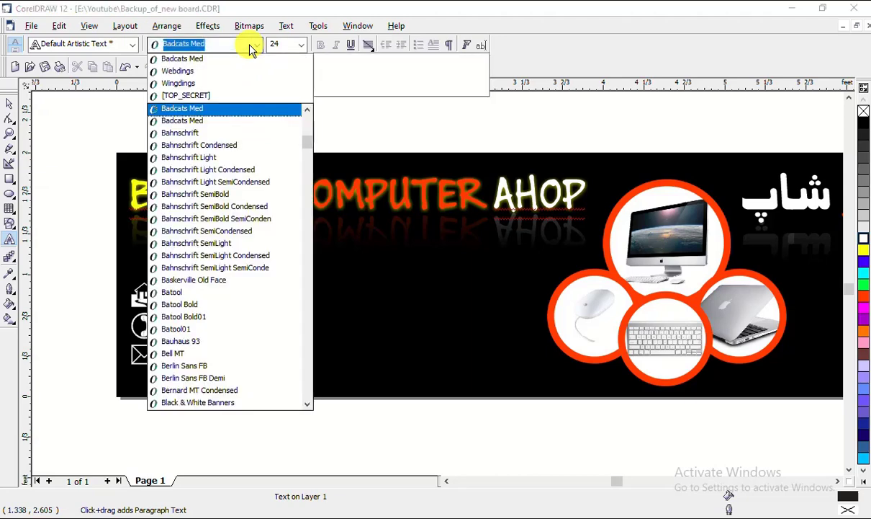
scroll(250, 49, "up", 10)
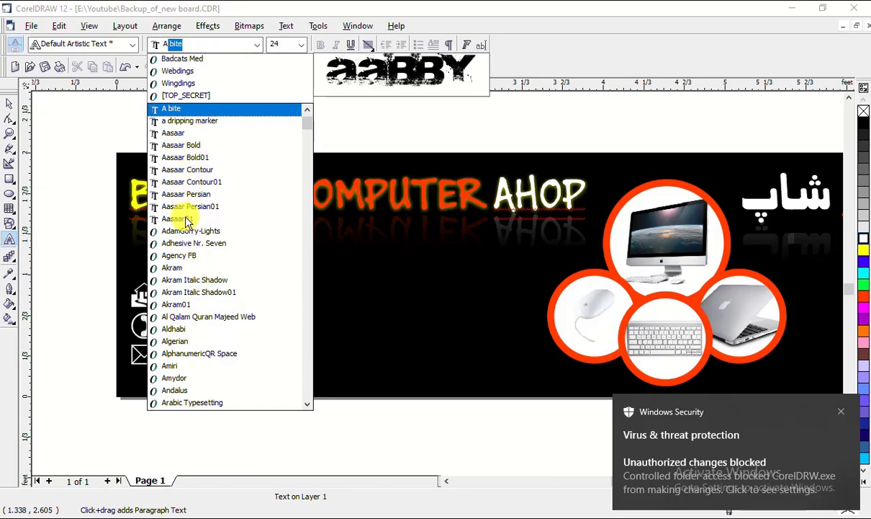
type("r")
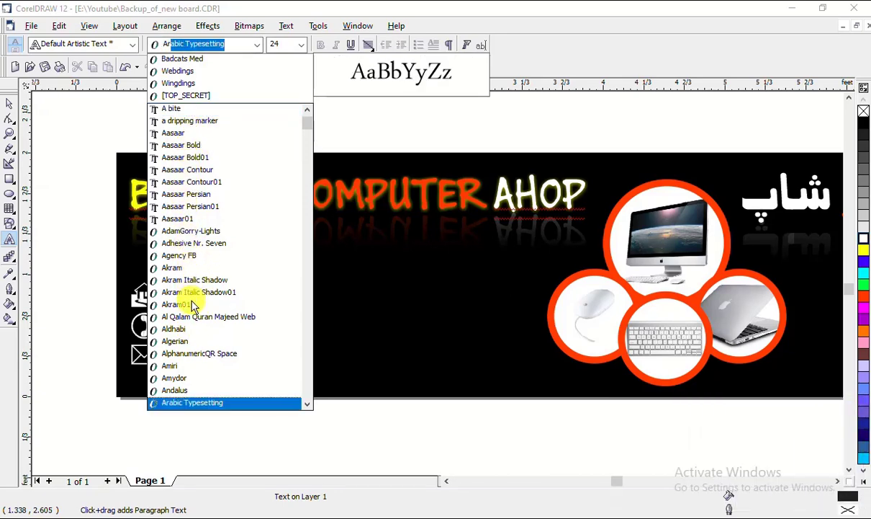
type("ial")
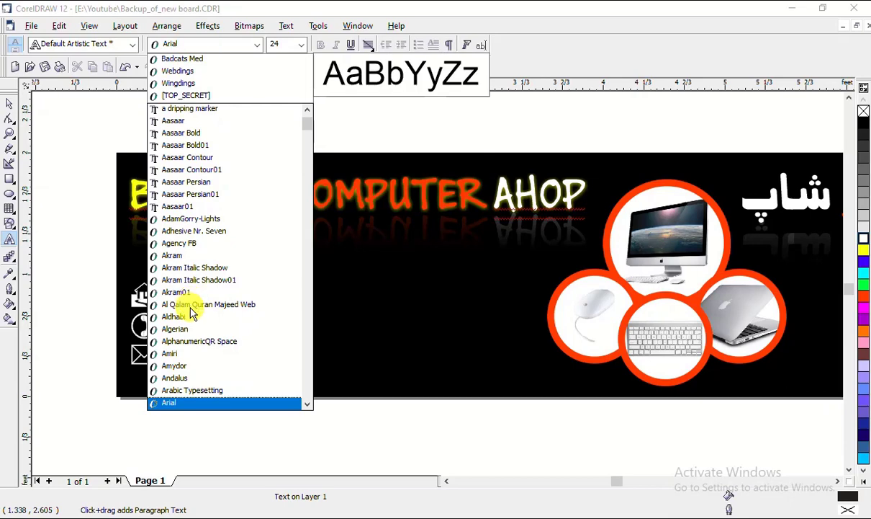
scroll(198, 394, "down", 1)
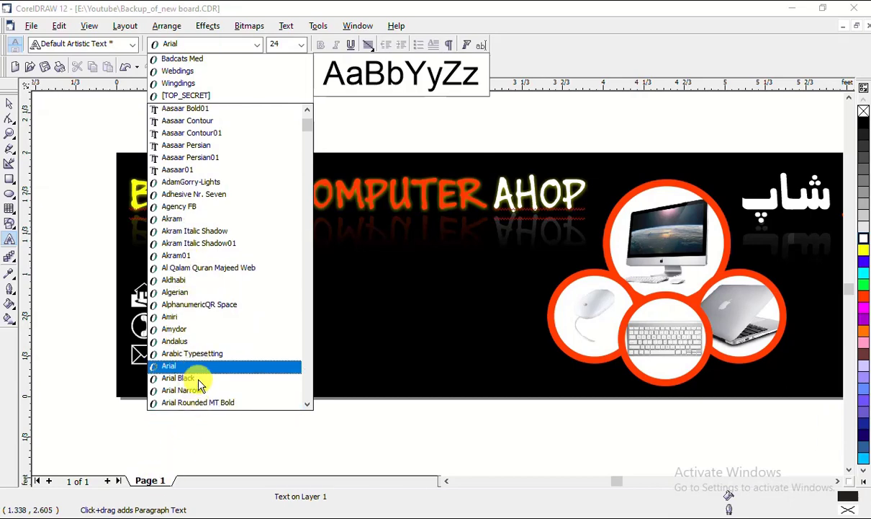
left_click(186, 378)
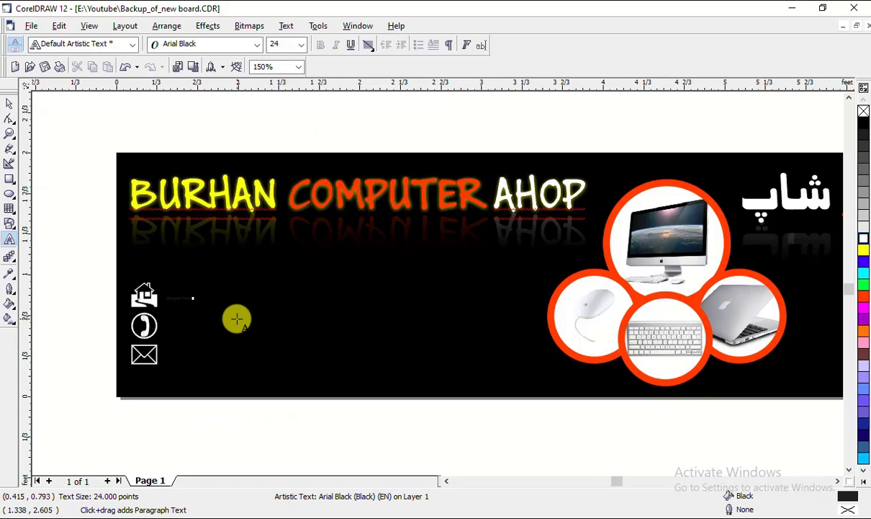
key("ctrl+a")
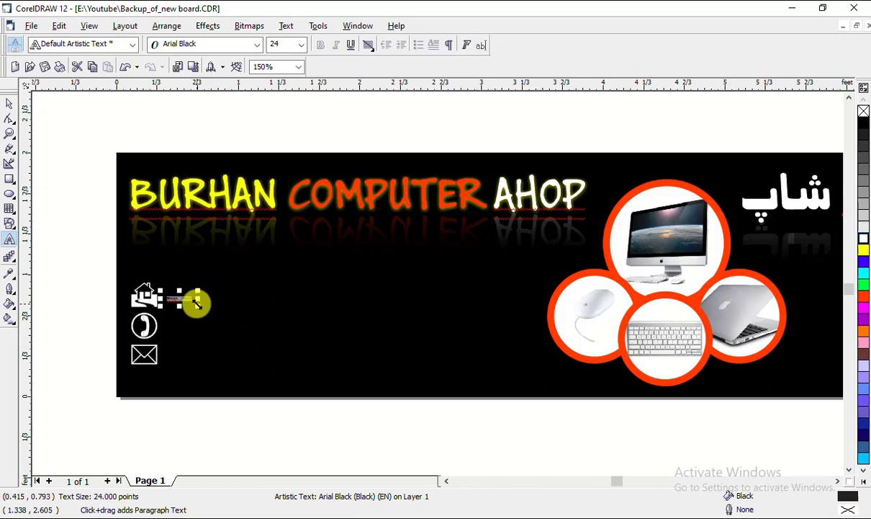
left_click(864, 240)
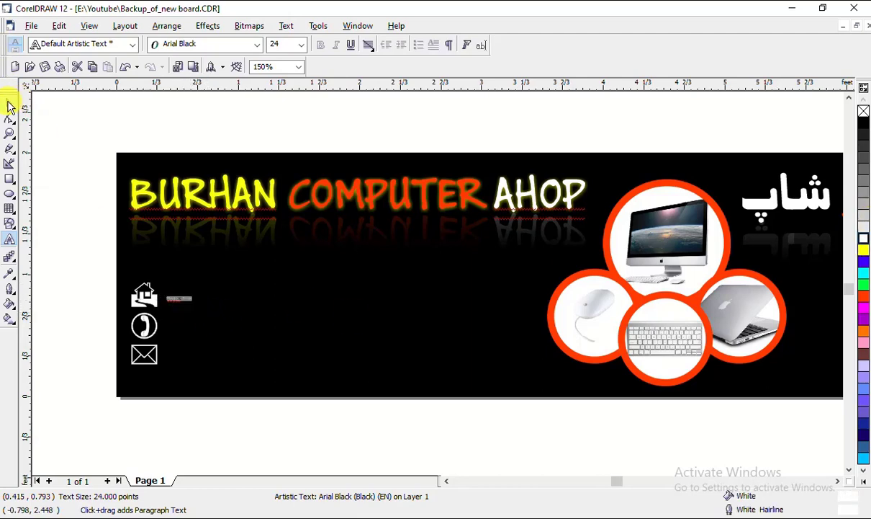
Enlarge the address text beside the house to about 81 pt
left_click(10, 103)
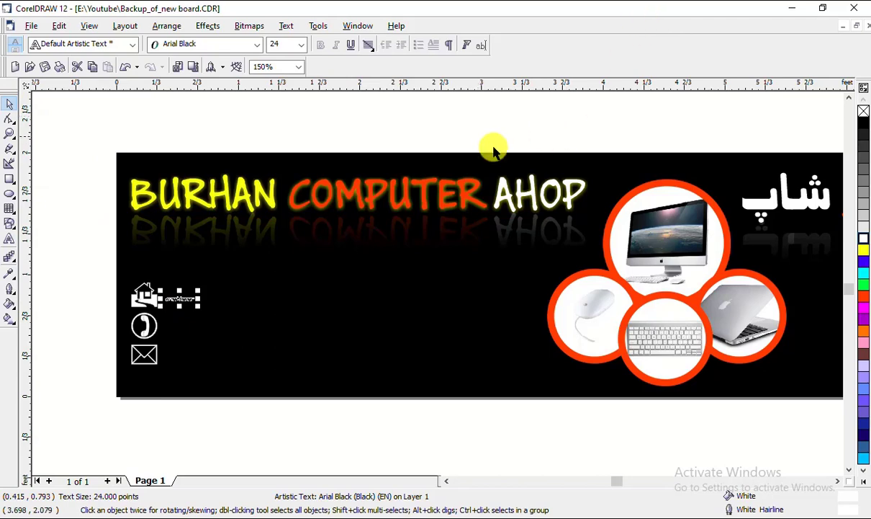
left_click_drag(205, 311, 241, 339)
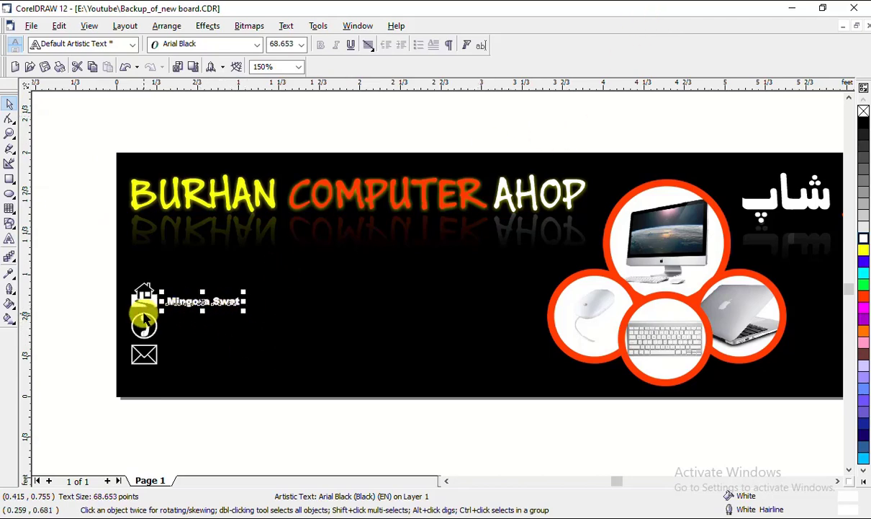
scroll(140, 311, "up", 2)
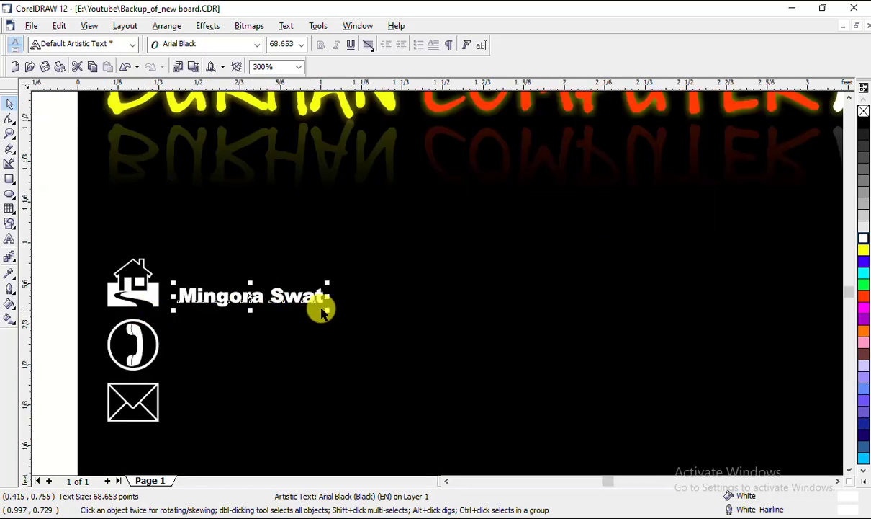
left_click_drag(329, 310, 354, 313)
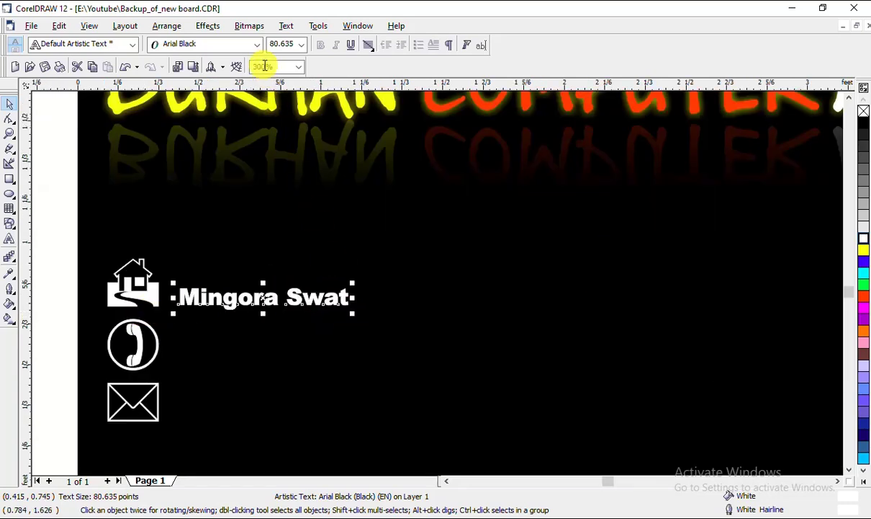
Make the address UPPERCASE with no outline, enlarge it slightly, and copy it beside the phone icon
left_click(282, 27)
left_click(355, 171)
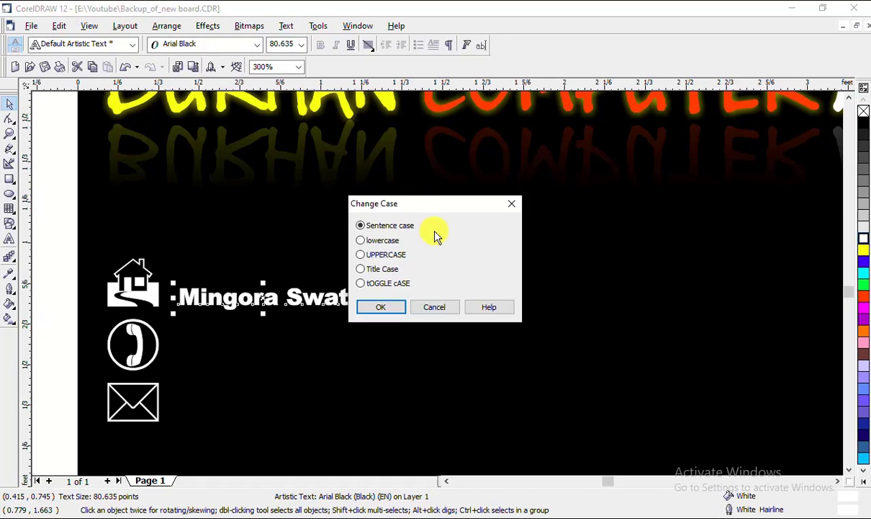
left_click(360, 254)
left_click(384, 306)
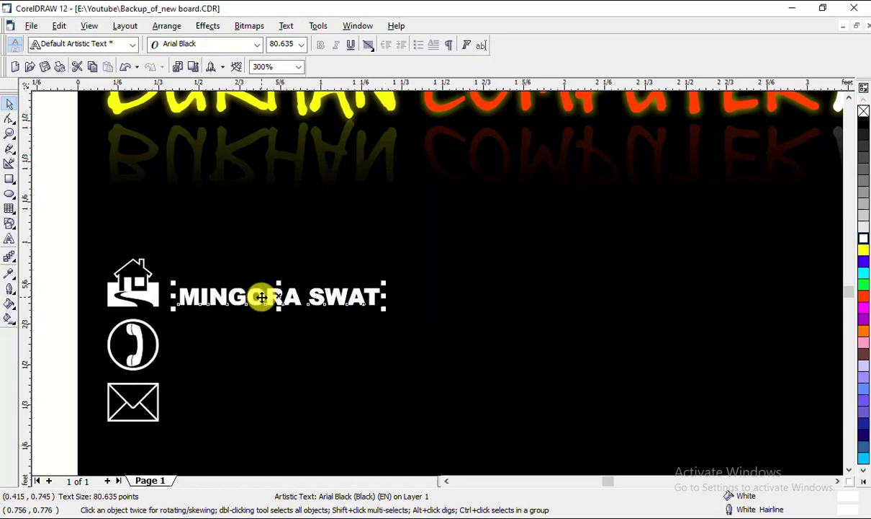
left_click_drag(261, 291, 266, 292)
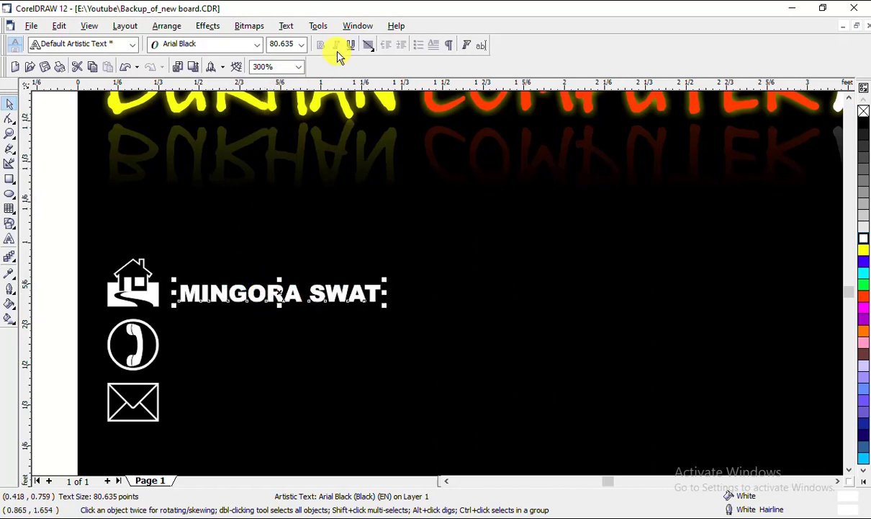
right_click(863, 114)
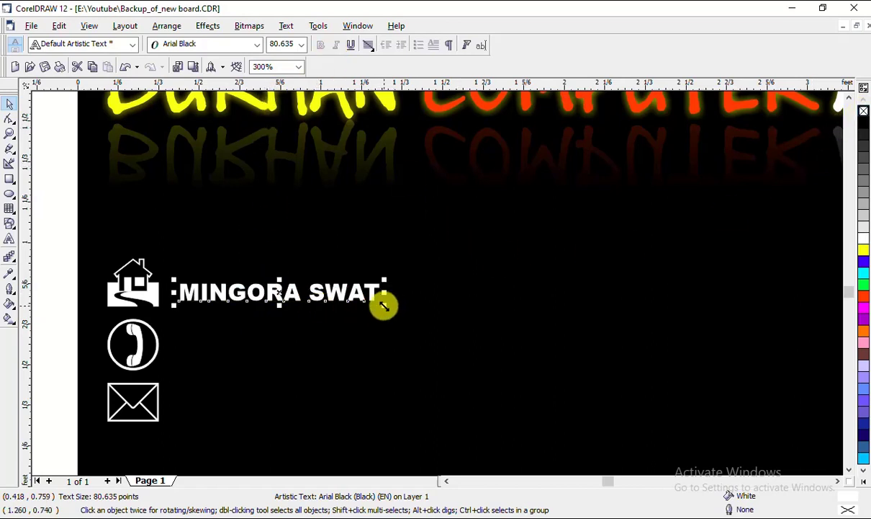
left_click_drag(384, 305, 400, 319)
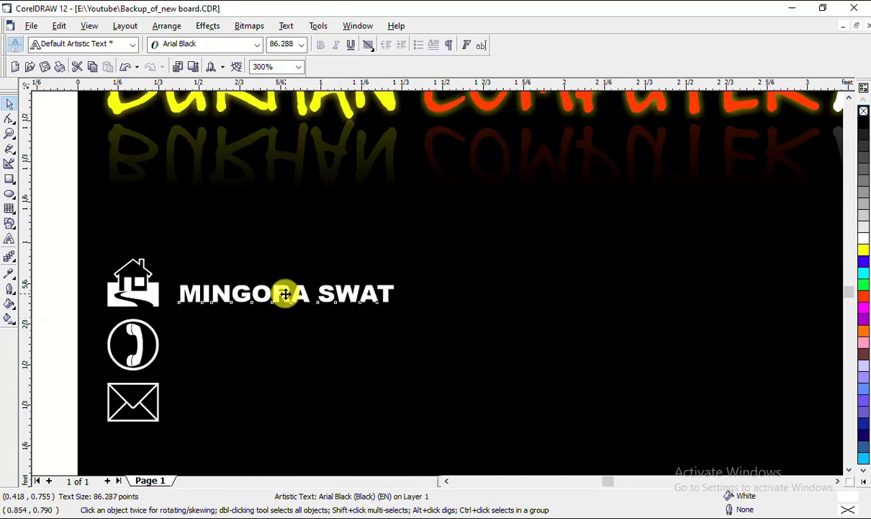
mouse_move(285, 293)
left_mouse_down()
mouse_move(286, 352)
mouse_move(277, 339)
mouse_move(286, 346)
left_mouse_up()
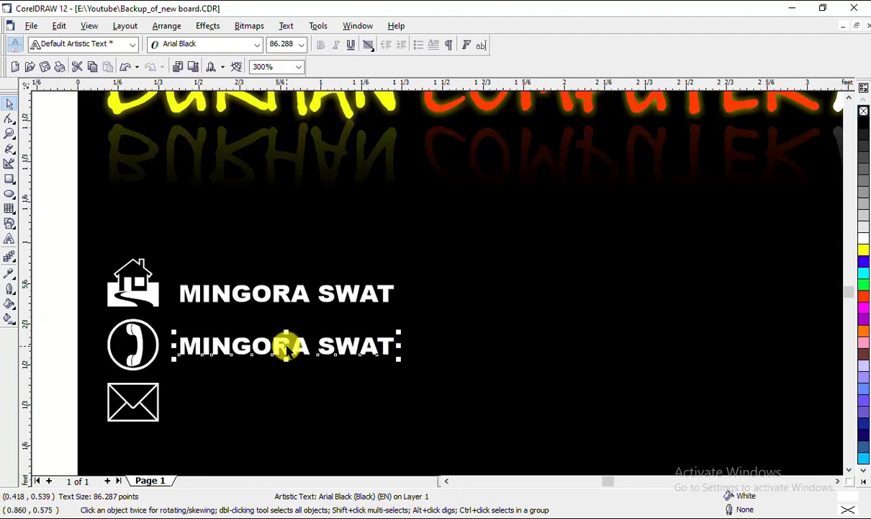
Replace the copied text beside the phone icon with the shop's phone number
left_click(10, 241)
left_click_drag(392, 344, 182, 343)
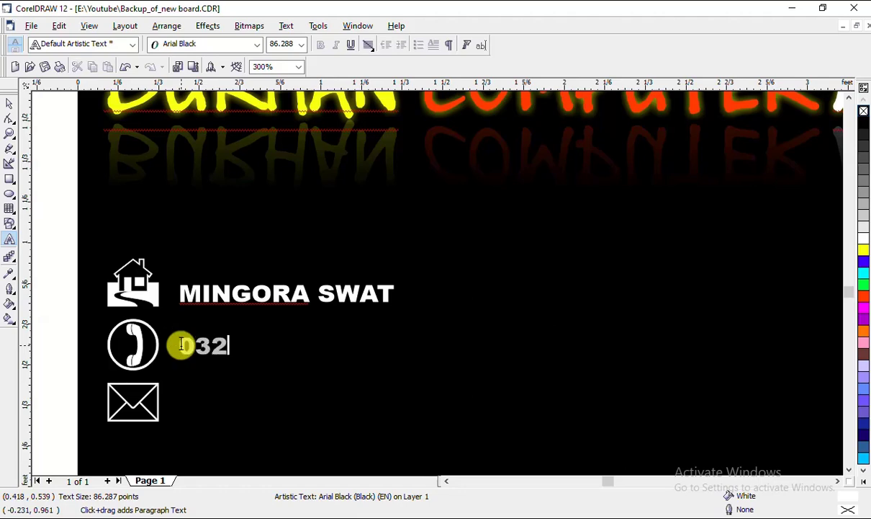
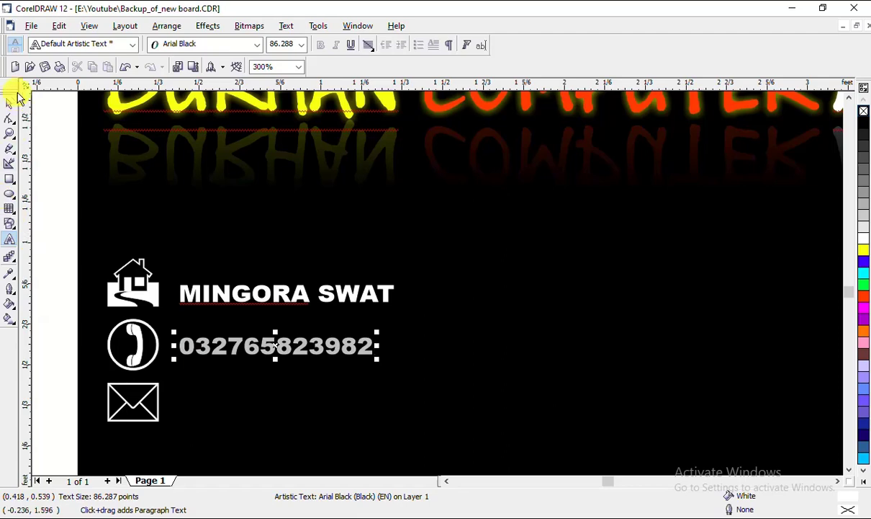
left_click(9, 104)
left_click(288, 354)
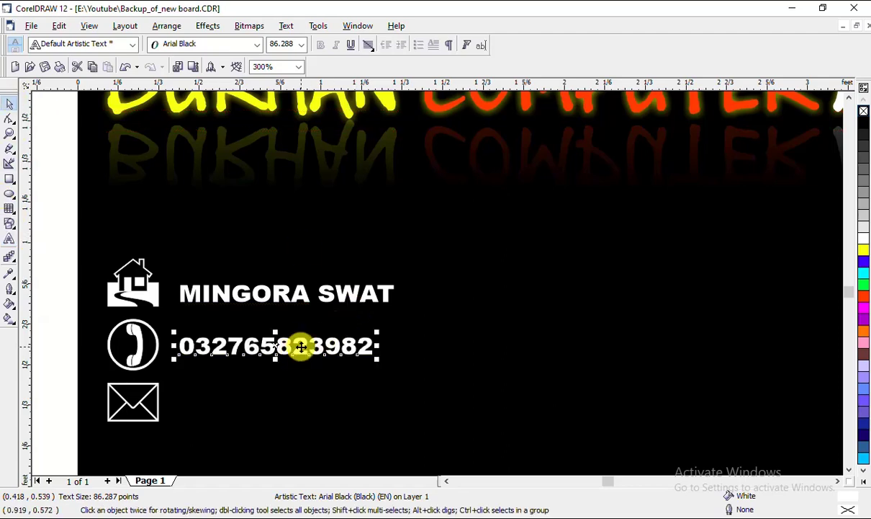
Copy the phone number beside the envelope icon and replace it with the e-mail address
left_click_drag(301, 344, 300, 402)
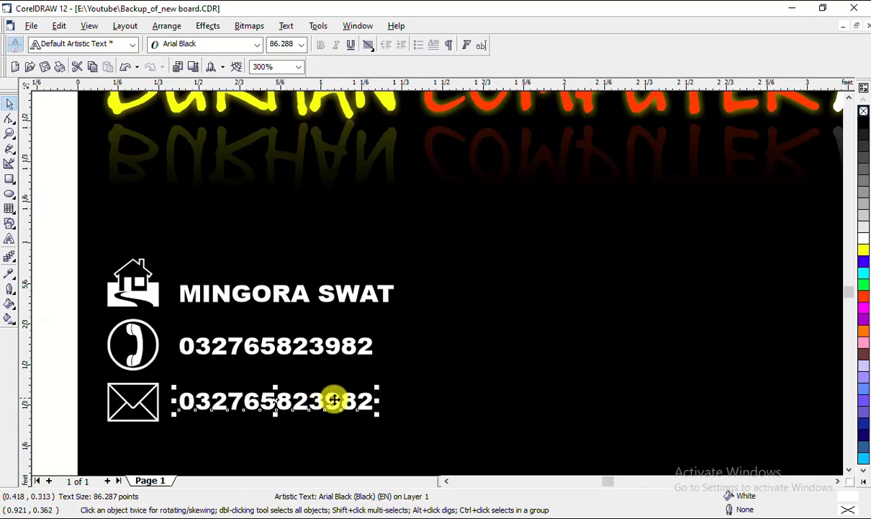
left_click(9, 238)
left_click_drag(370, 402, 176, 401)
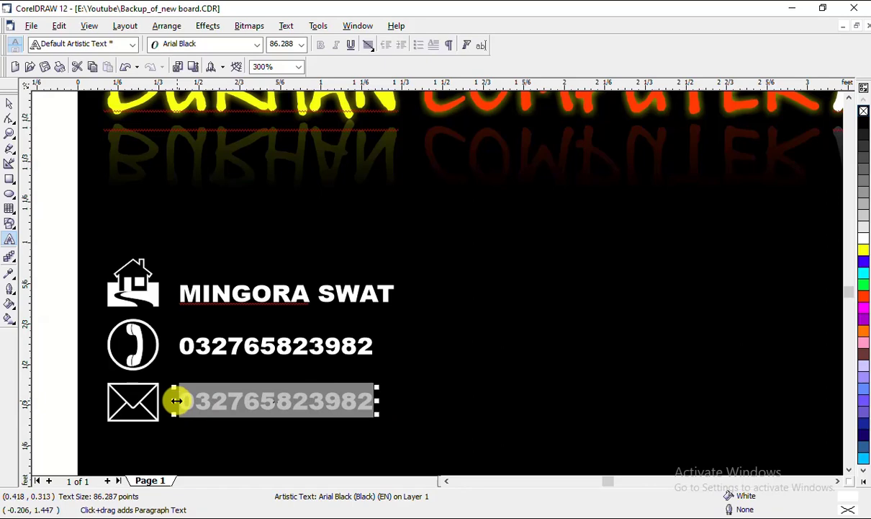
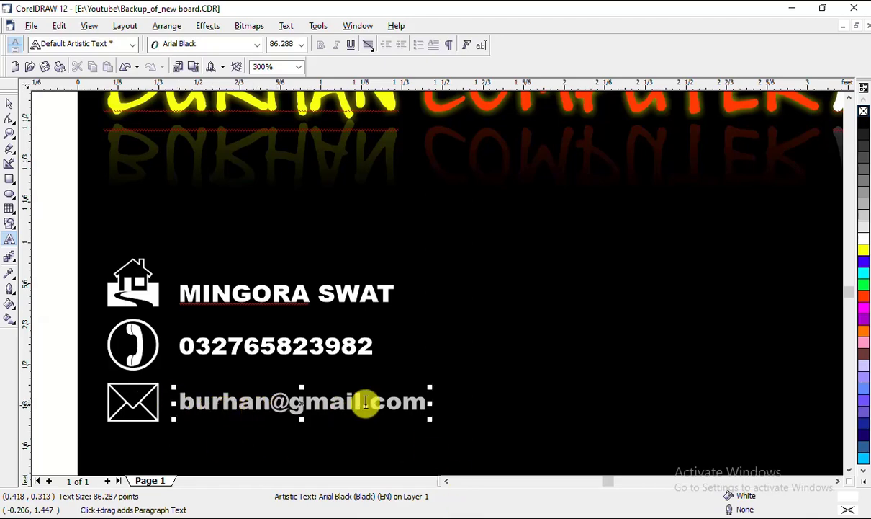
scroll(279, 362, "down", 2)
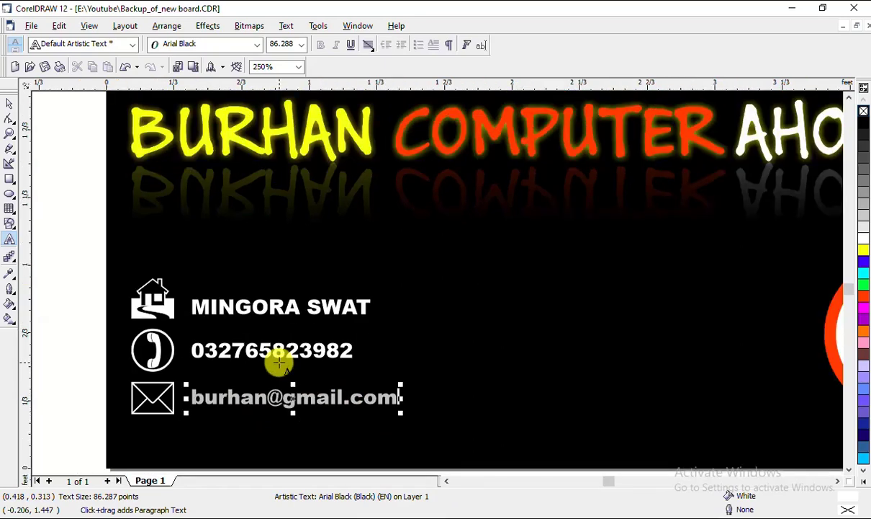
left_click(10, 106)
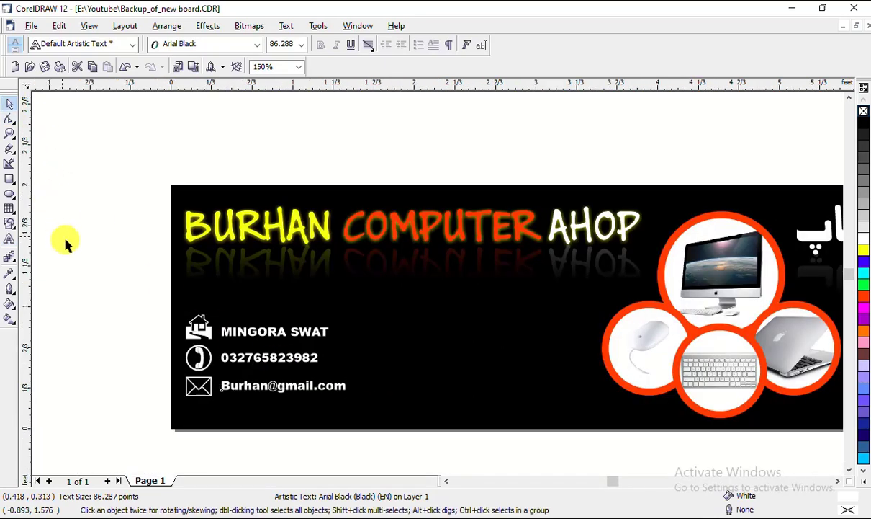
Move the six contact icons and text slightly down and left, then deselect
left_click_drag(130, 295, 386, 432)
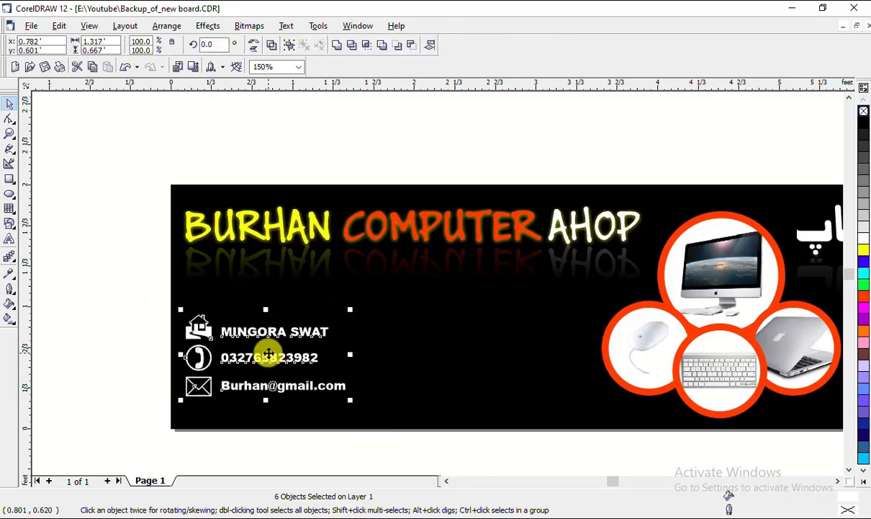
mouse_move(268, 354)
left_mouse_down()
mouse_move(268, 369)
mouse_move(317, 382)
mouse_move(267, 371)
mouse_move(272, 360)
mouse_move(317, 356)
mouse_move(268, 359)
left_mouse_up()
left_click(54, 367)
scroll(230, 334, "down", 1)
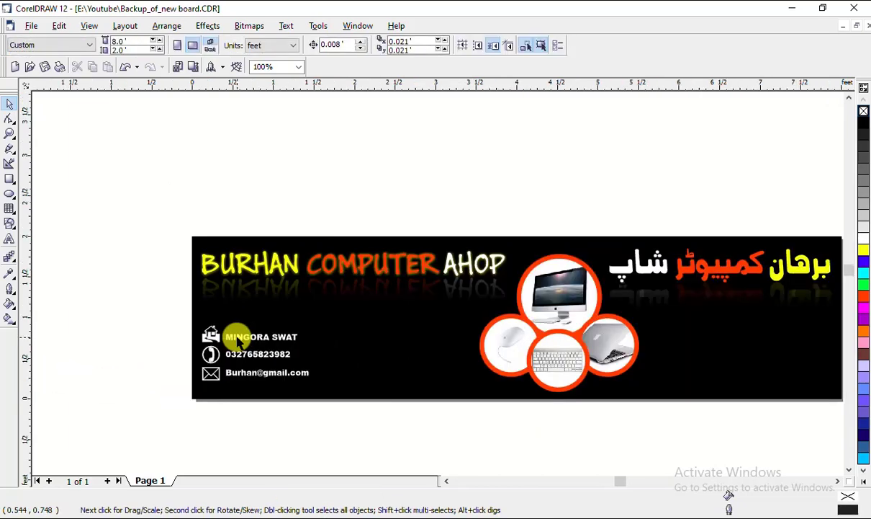
left_click_drag(386, 438, 864, 440)
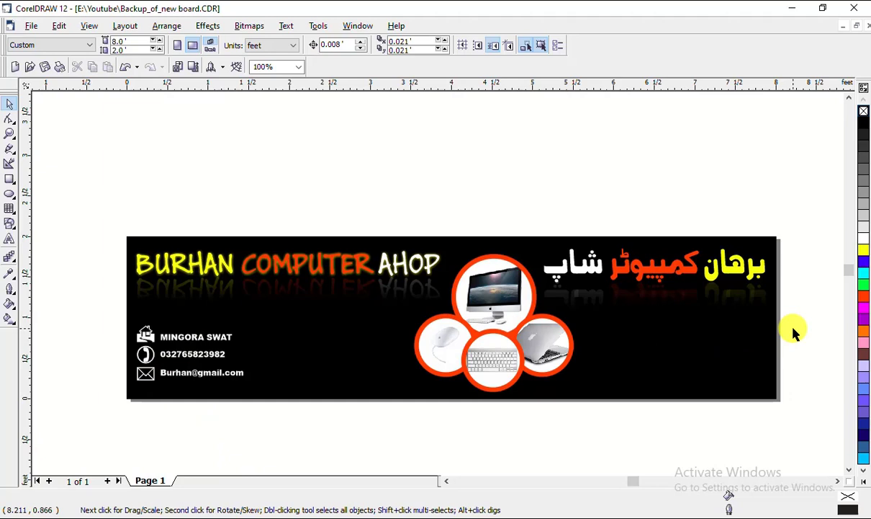
mouse_move(549, 518)
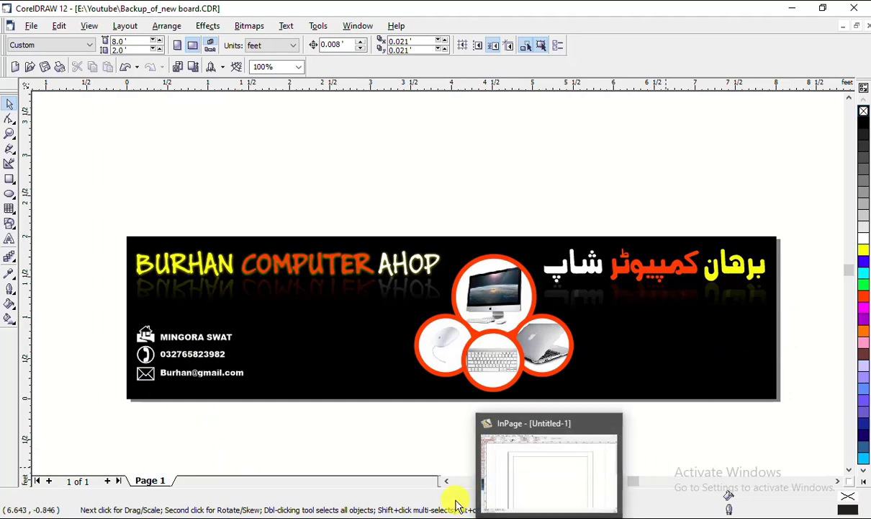
In InPage, try the Aasaar and Aseer fonts on the Urdu address text
left_click(549, 515)
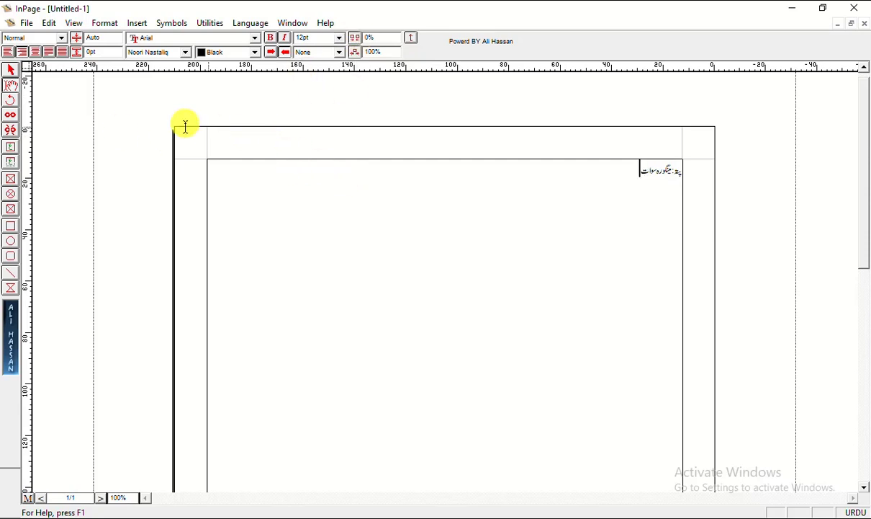
left_click_drag(621, 173, 757, 176)
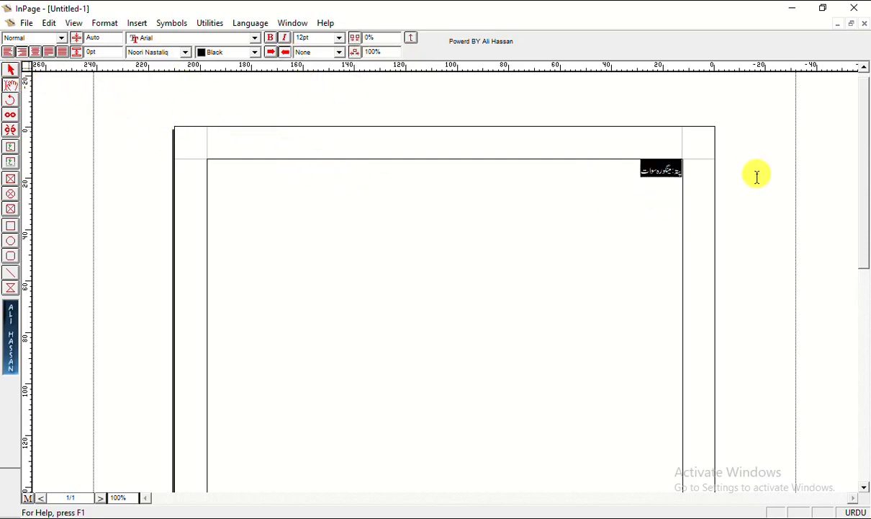
left_click(159, 52)
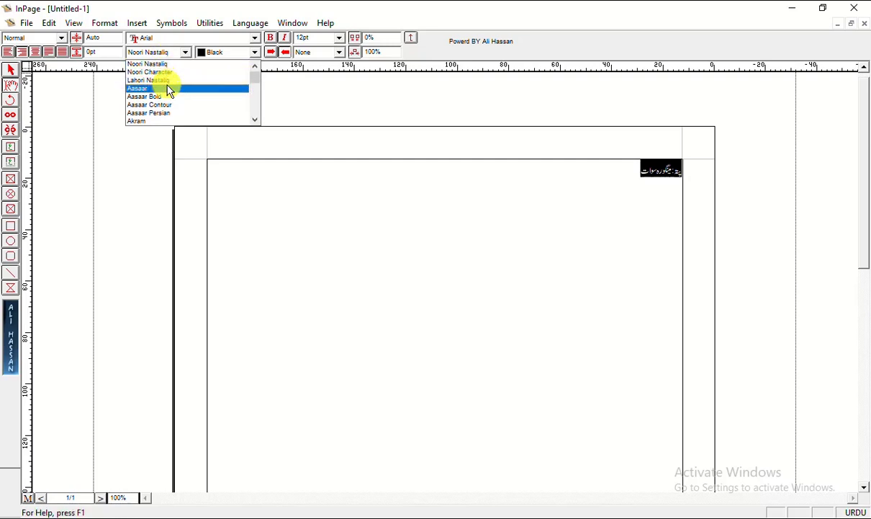
left_click(170, 88)
left_click(172, 53)
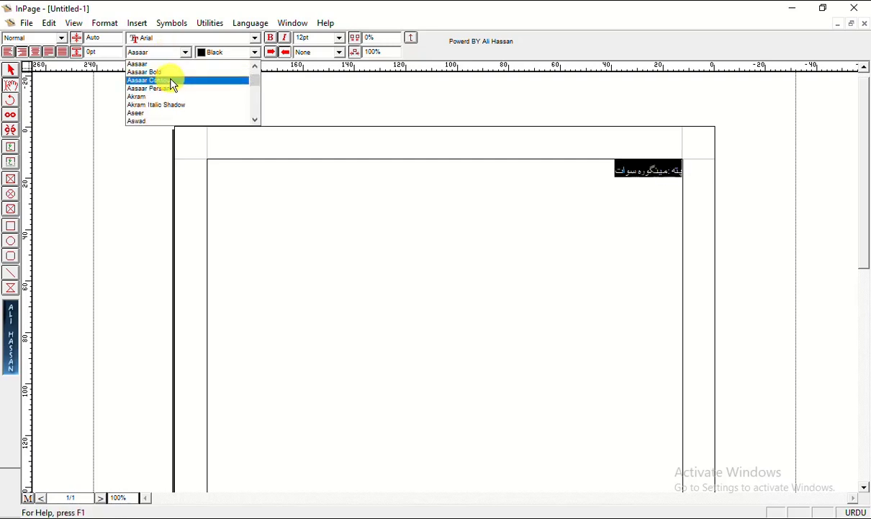
left_click(171, 115)
left_click(12, 72)
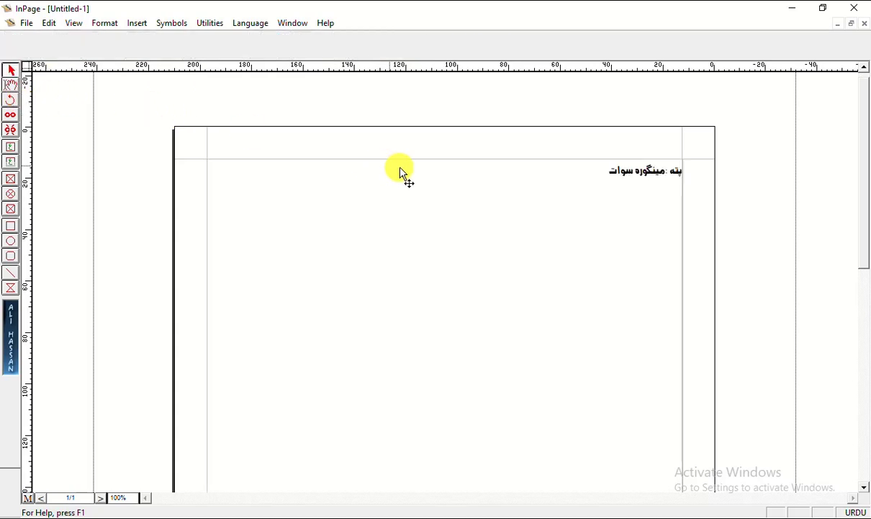
Set the Urdu address text in the Noori Nastaliq font
left_click(638, 171)
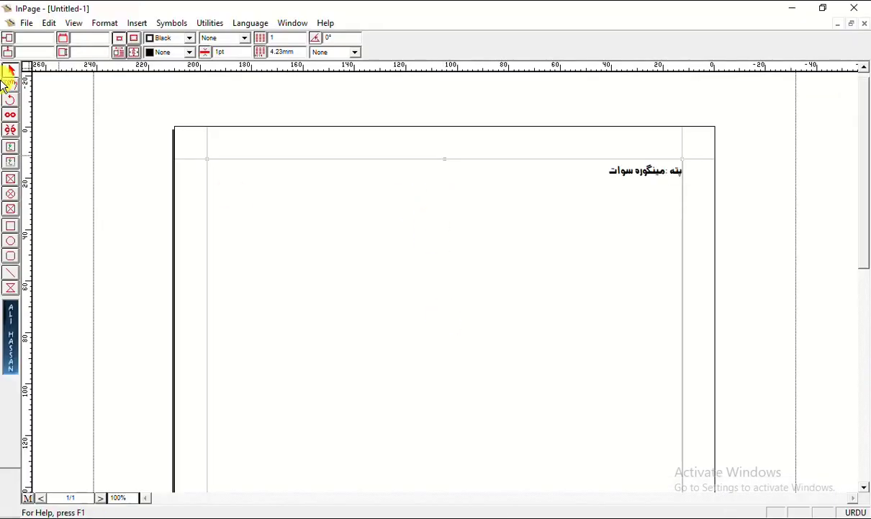
left_click(10, 84)
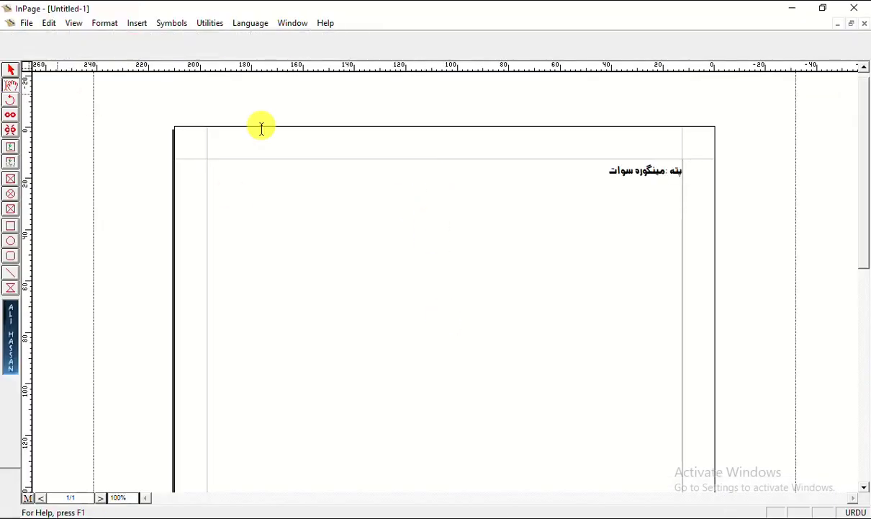
left_click_drag(609, 171, 667, 171)
left_click(144, 52)
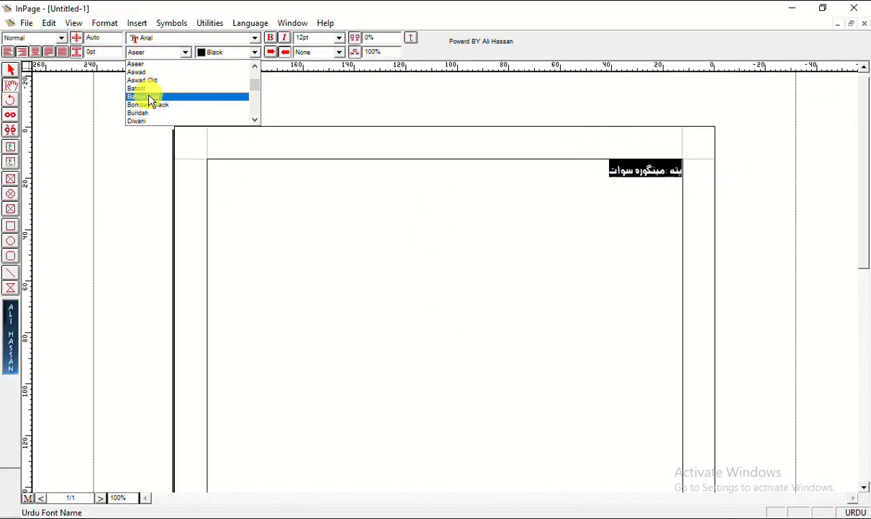
scroll(159, 92, "up", 3)
left_click(180, 65)
Copy the address text box to the clipboard
left_click(10, 69)
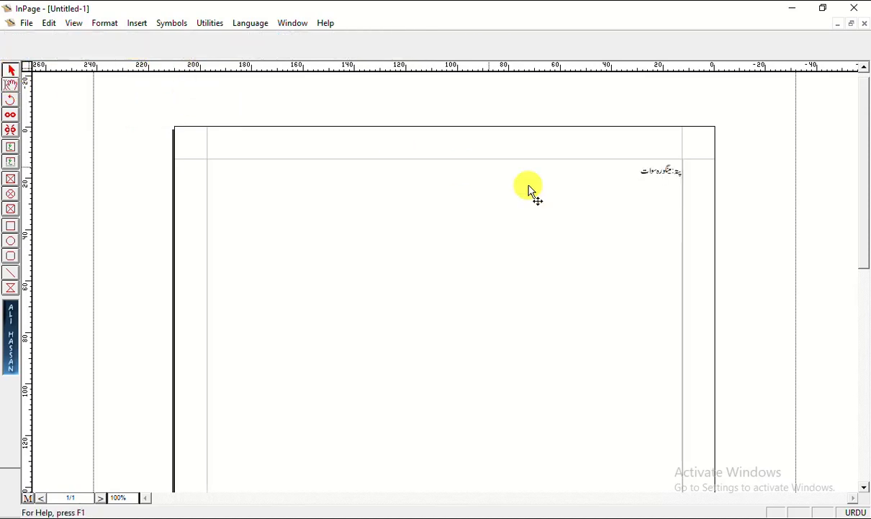
right_click(582, 183)
left_click(625, 236)
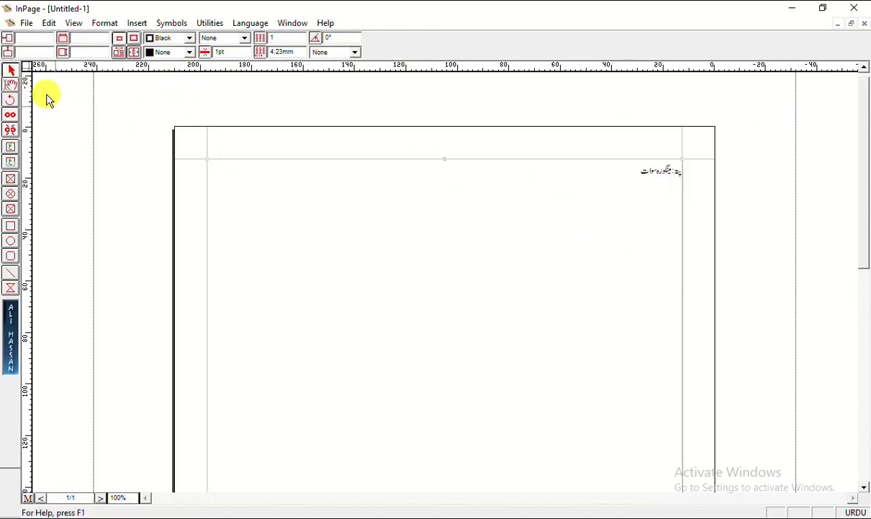
right_click(600, 174)
left_click(634, 232)
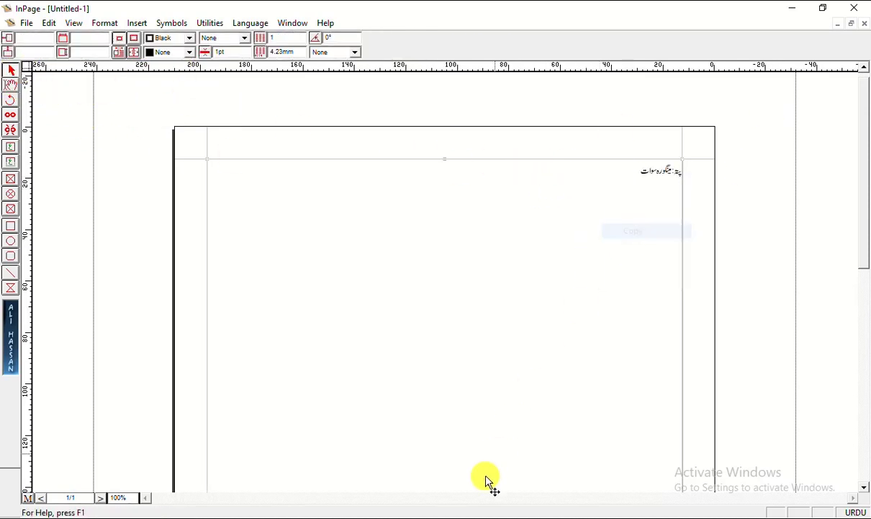
Paste the Urdu address onto the CorelDRAW banner's right side and make it white
key("alt+Tab")
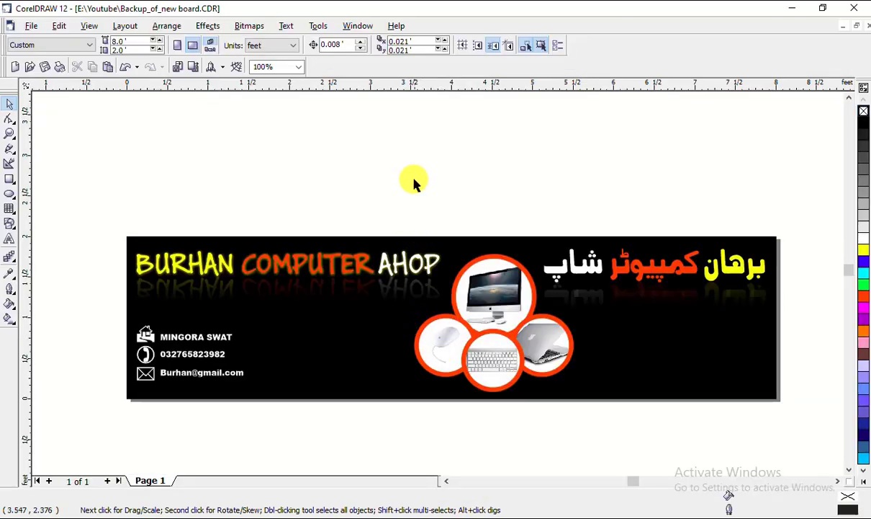
right_click(414, 181)
left_click(445, 254)
left_click_drag(467, 315, 715, 367)
left_click(863, 239)
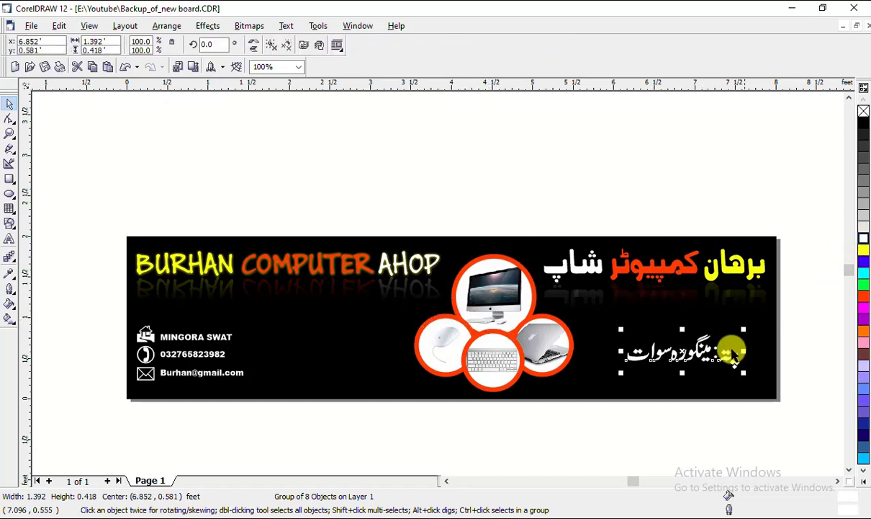
Shrink the Urdu address and place it near the banner's bottom-right edge
scroll(782, 375, "up", 2)
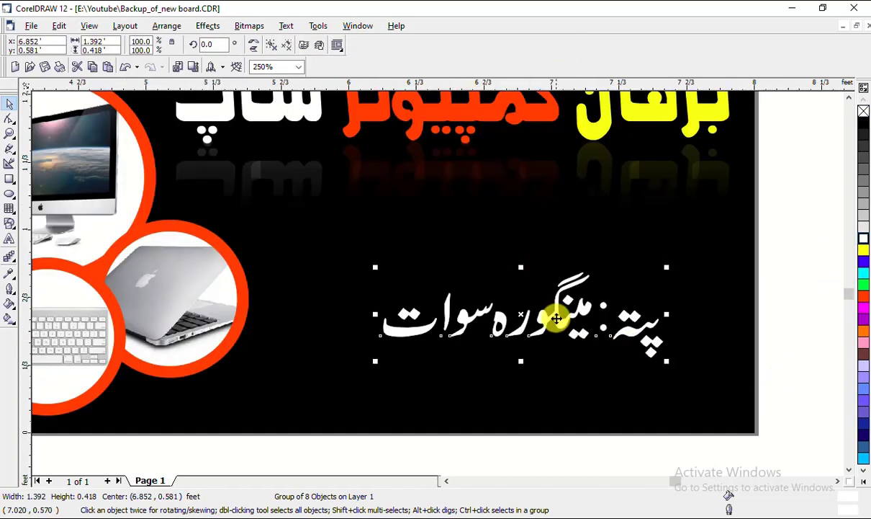
left_click_drag(560, 317, 627, 338)
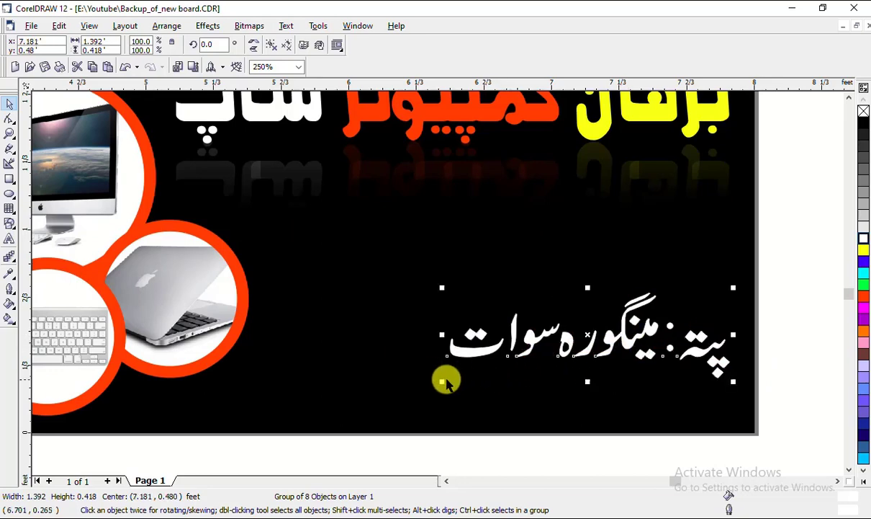
left_click_drag(443, 378, 593, 333)
left_click_drag(677, 317, 680, 384)
scroll(717, 306, "down", 1)
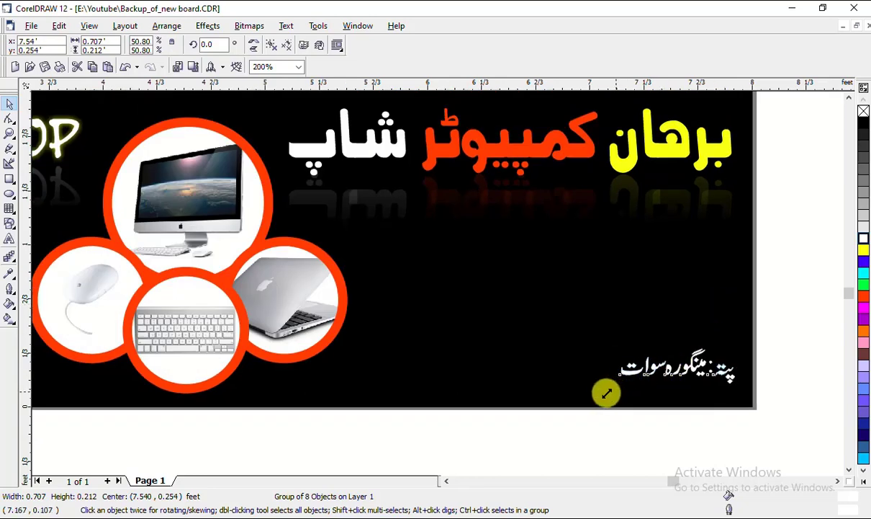
scroll(695, 311, "down", 1)
scroll(694, 311, "down", 1)
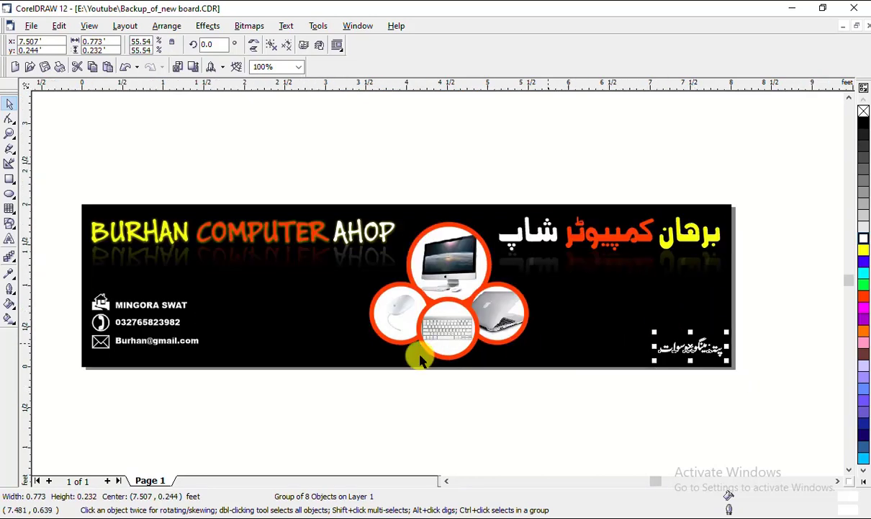
left_click(690, 387)
left_click(665, 355)
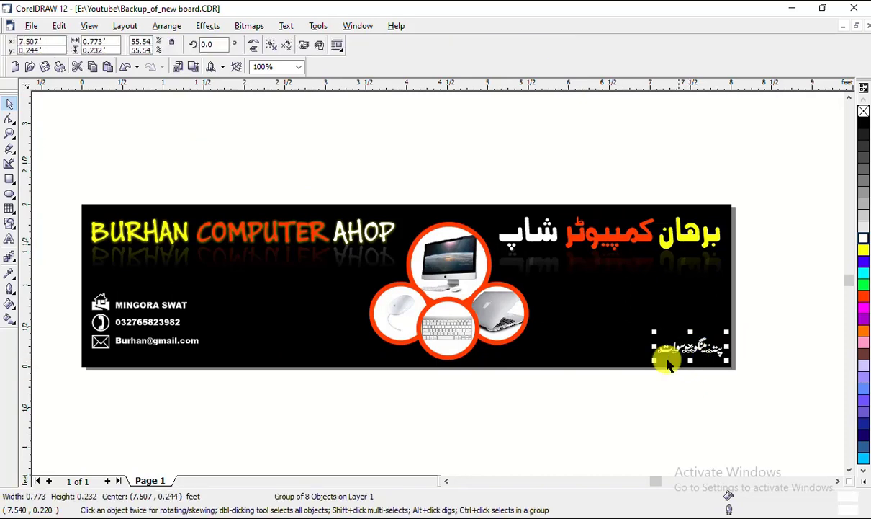
left_click(594, 397)
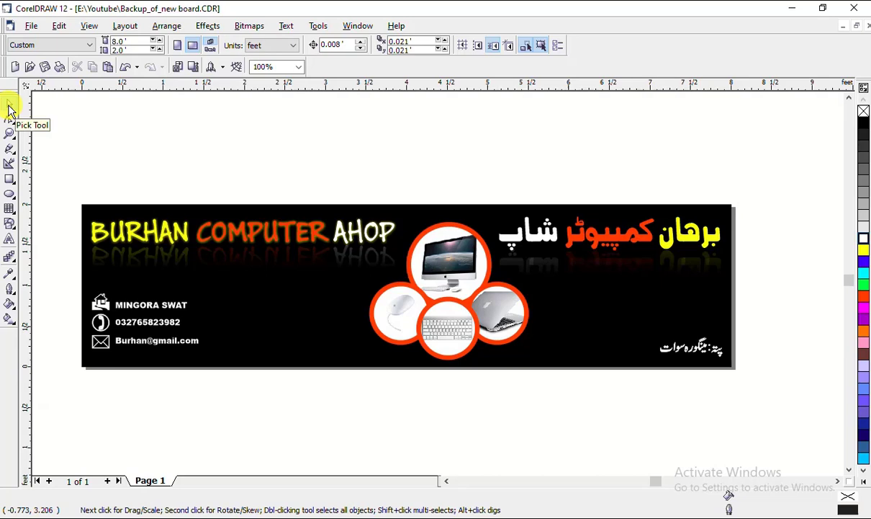
Move the MINGORA SWAT text up beside the shop name and retype it as the Sale & Service tagline
left_click(157, 305)
left_click_drag(157, 304, 309, 256)
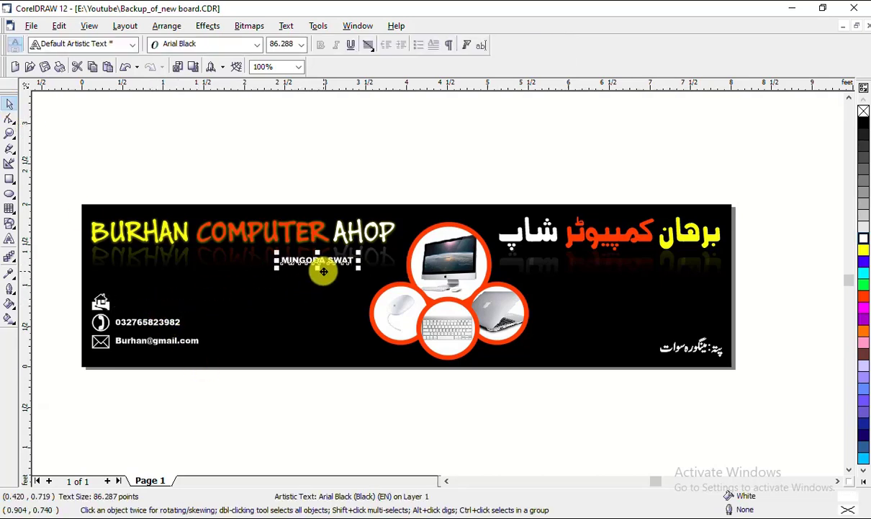
scroll(288, 237, "up", 1)
scroll(309, 255, "up", 2)
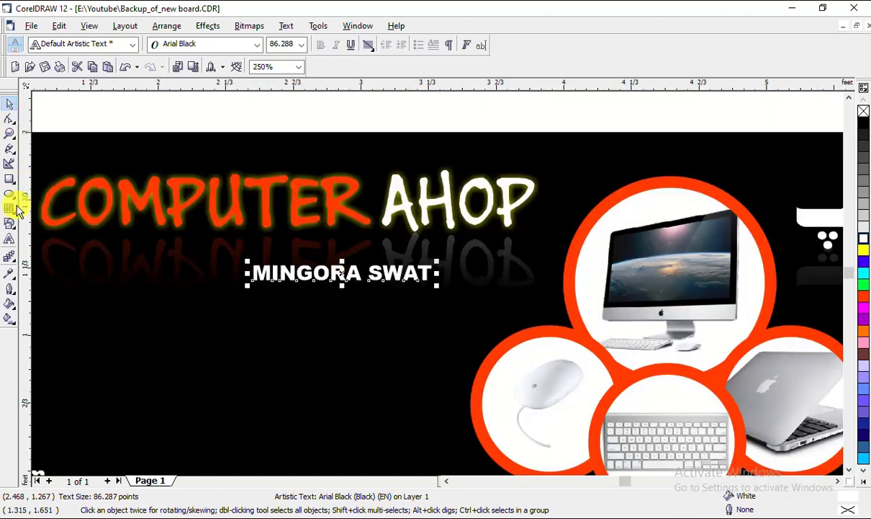
left_click(9, 238)
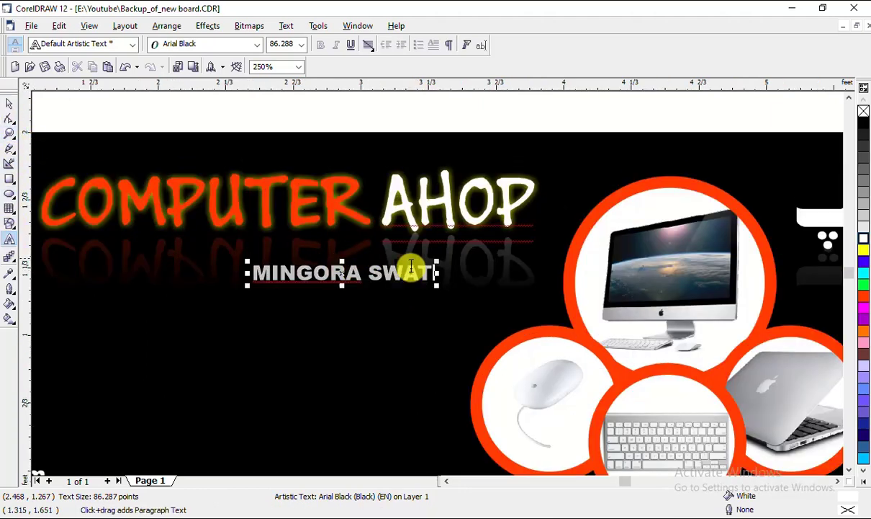
left_click_drag(430, 272, 237, 279)
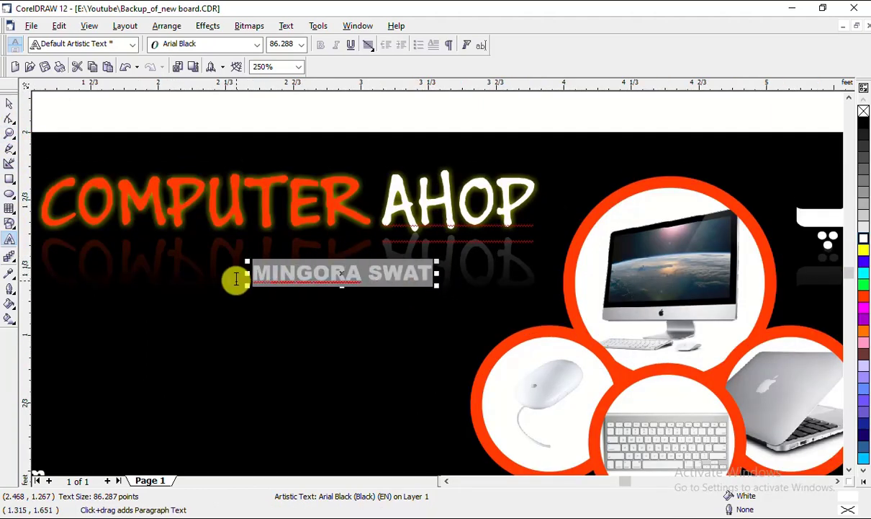
type("Sale & Service")
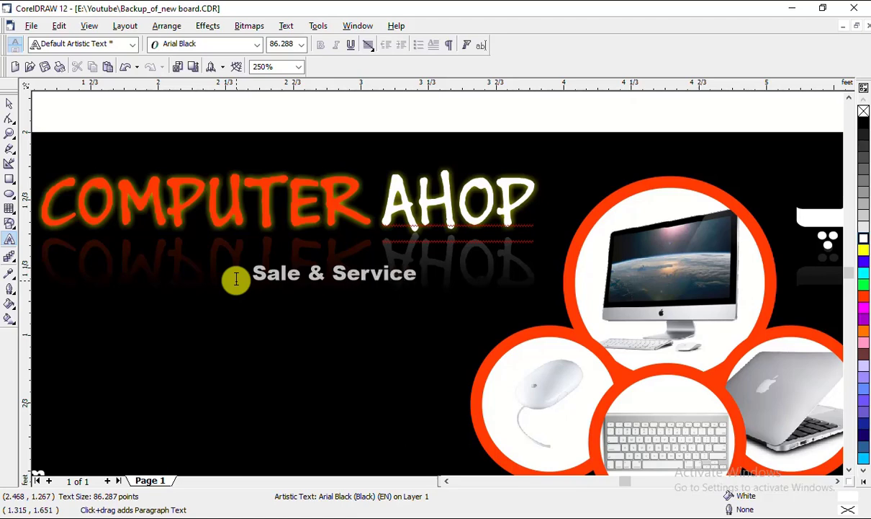
left_click(9, 103)
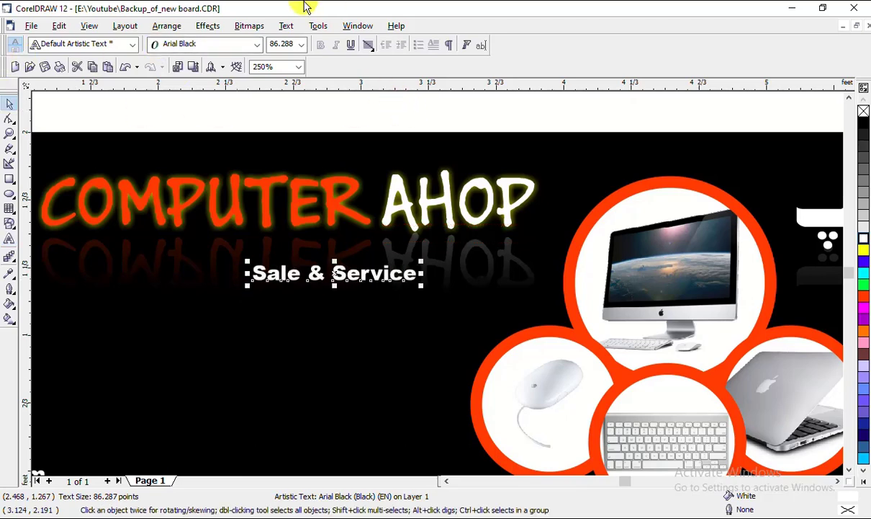
Change the tagline's case to UPPERCASE so it reads SALE & SERVICE
left_click(285, 27)
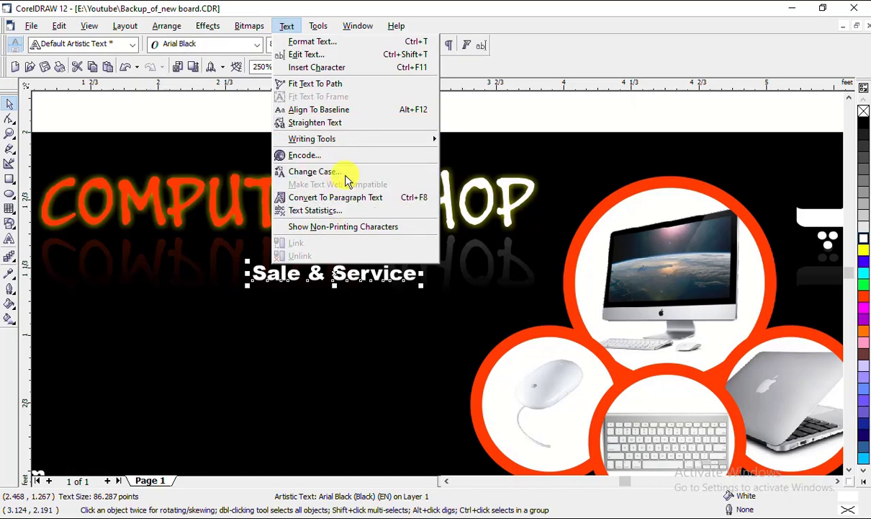
left_click(353, 174)
left_click(361, 254)
left_click(382, 306)
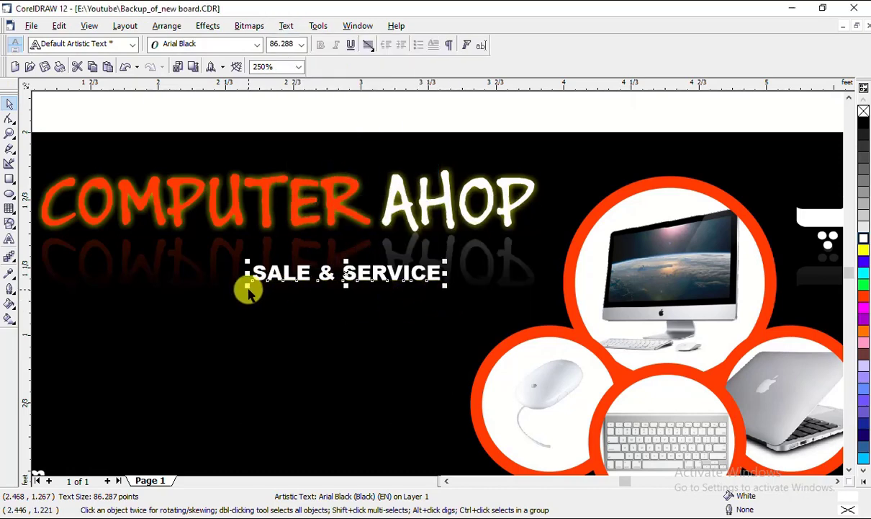
Enlarge the SALE & SERVICE tagline to 117 pt and place it just below COMPUTER AHOP
left_click_drag(247, 289, 180, 292)
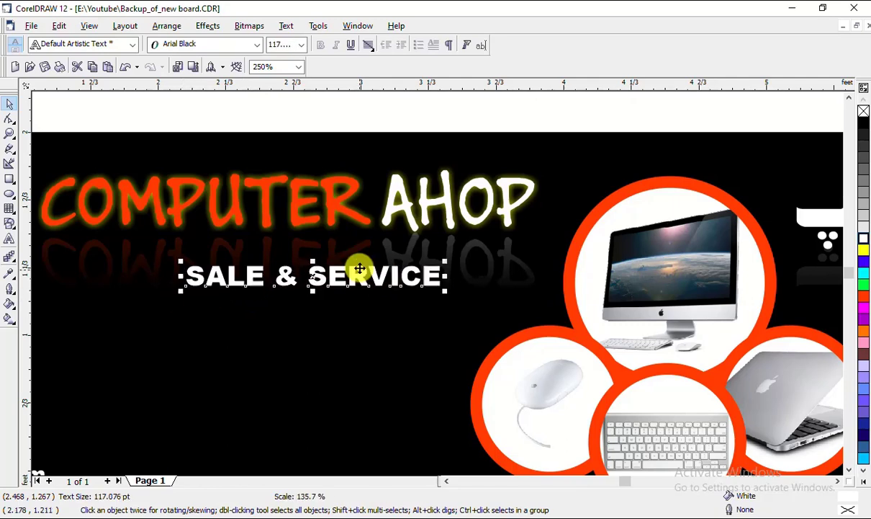
scroll(492, 255, "down", 3)
scroll(478, 239, "up", 1)
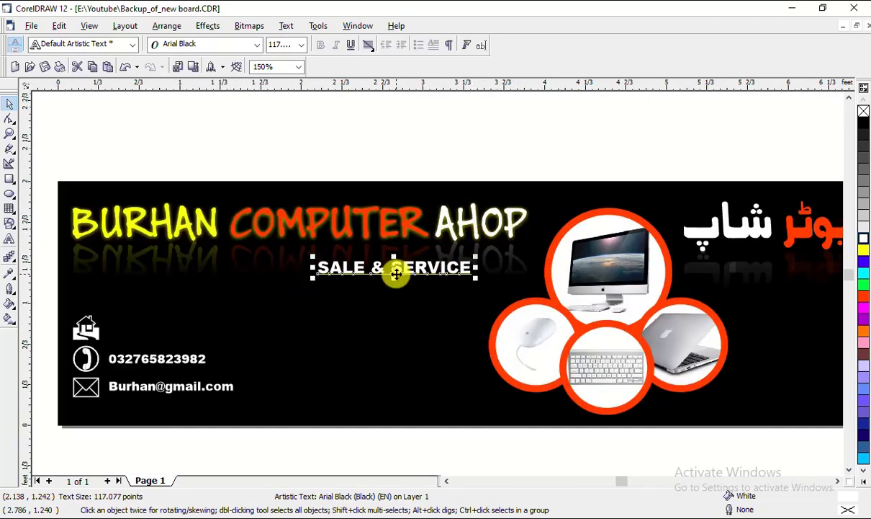
left_click_drag(396, 273, 446, 255)
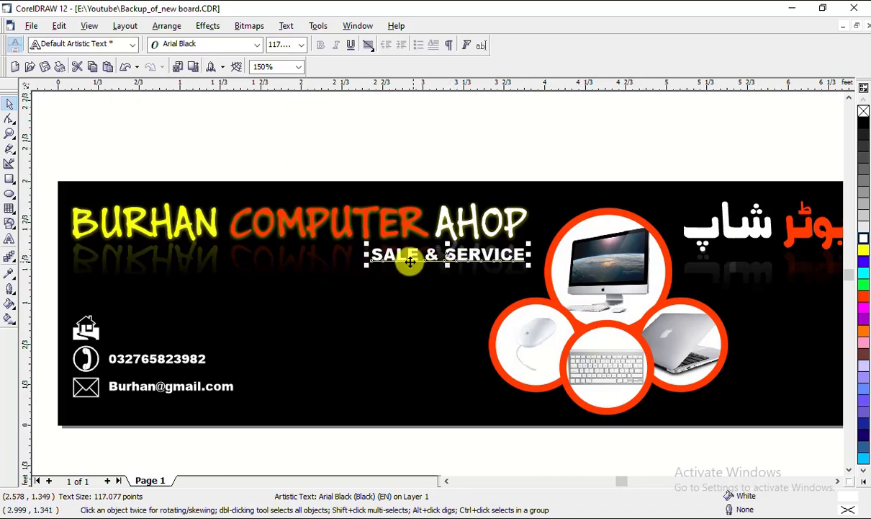
Colour the word SALE in the tagline yellow
left_click(9, 239)
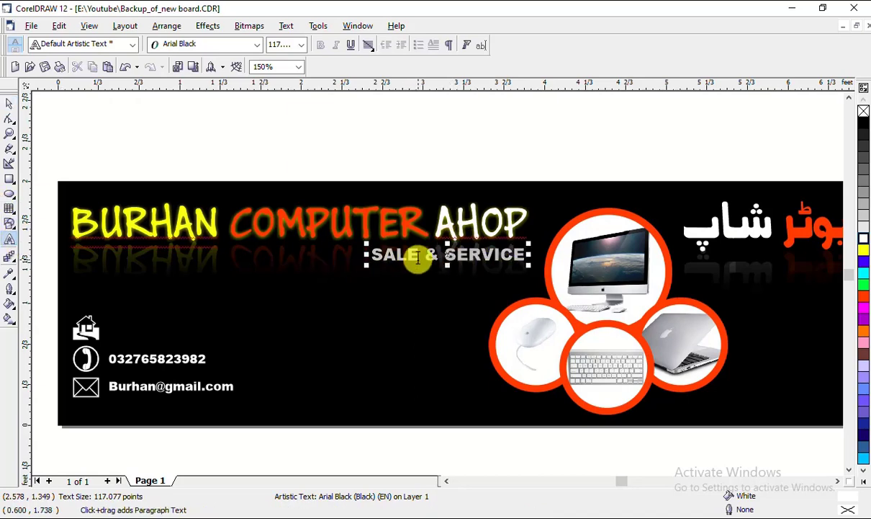
left_click_drag(418, 259, 366, 255)
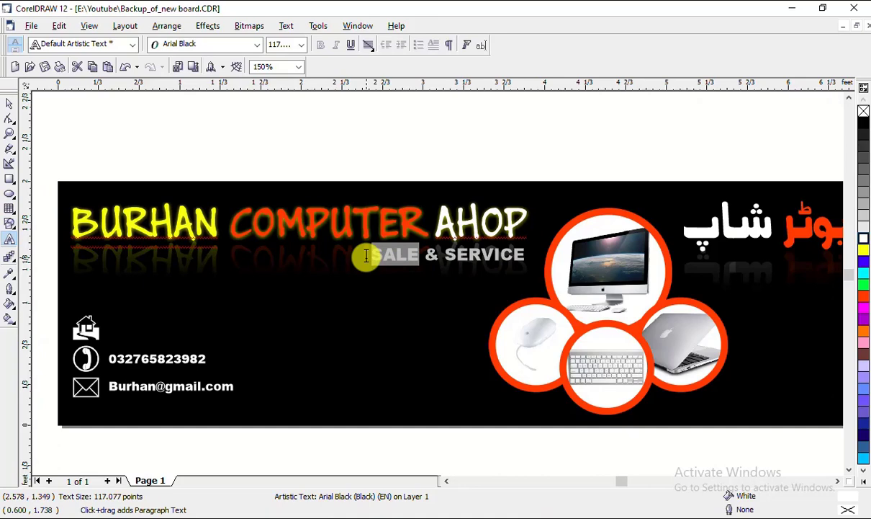
left_click(864, 244)
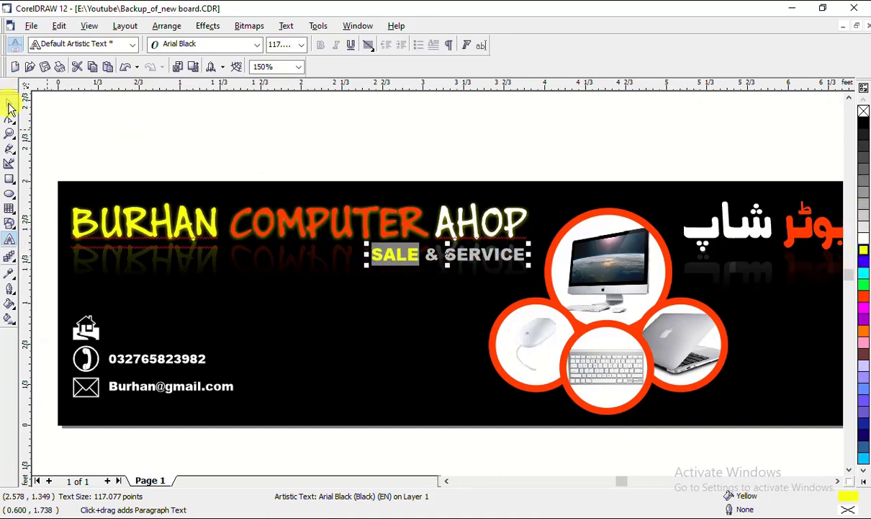
left_click(9, 108)
left_click(399, 169)
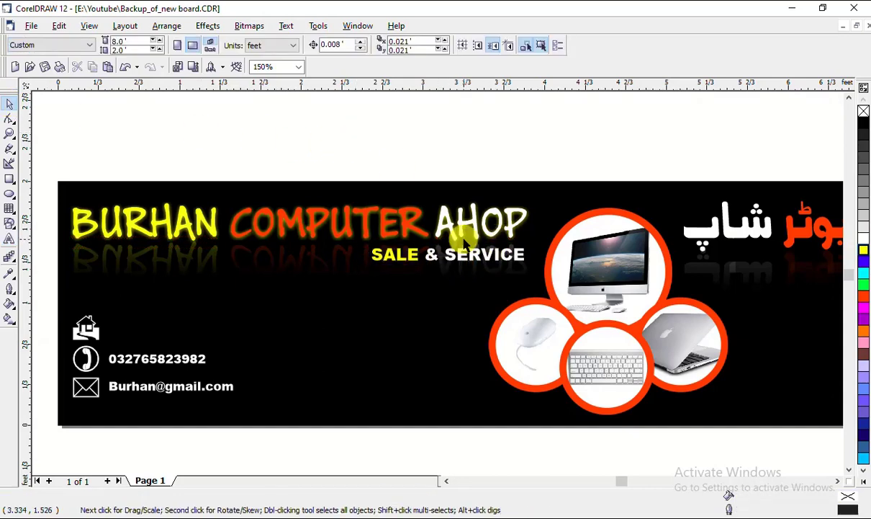
Set the tagline's font to Andalus after trying Algerian
left_click(452, 253)
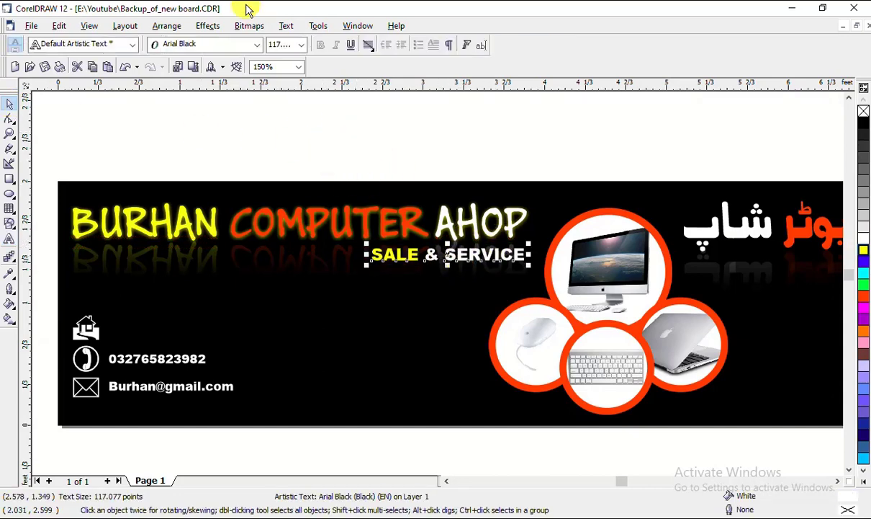
left_click(255, 45)
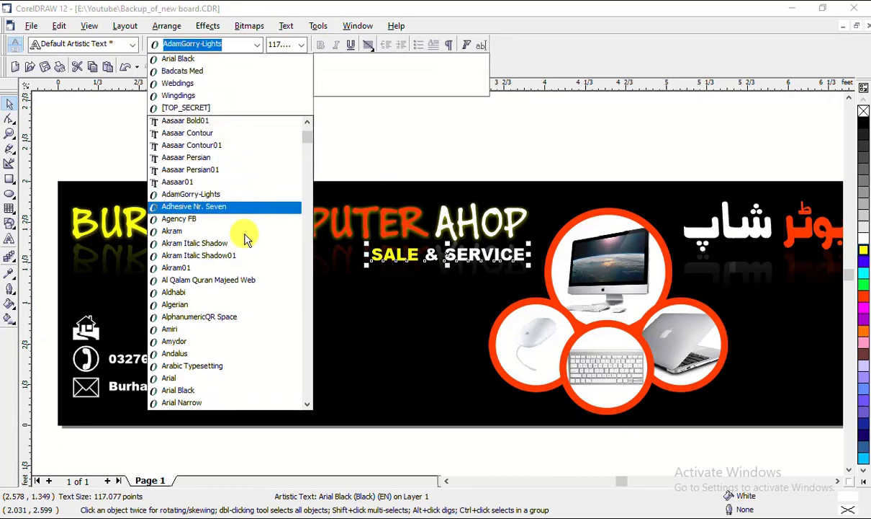
left_click(213, 306)
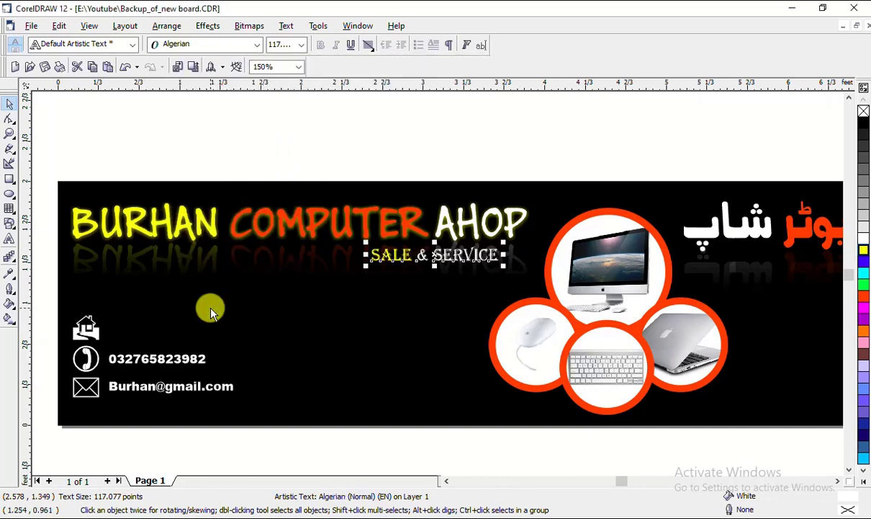
left_click(227, 44)
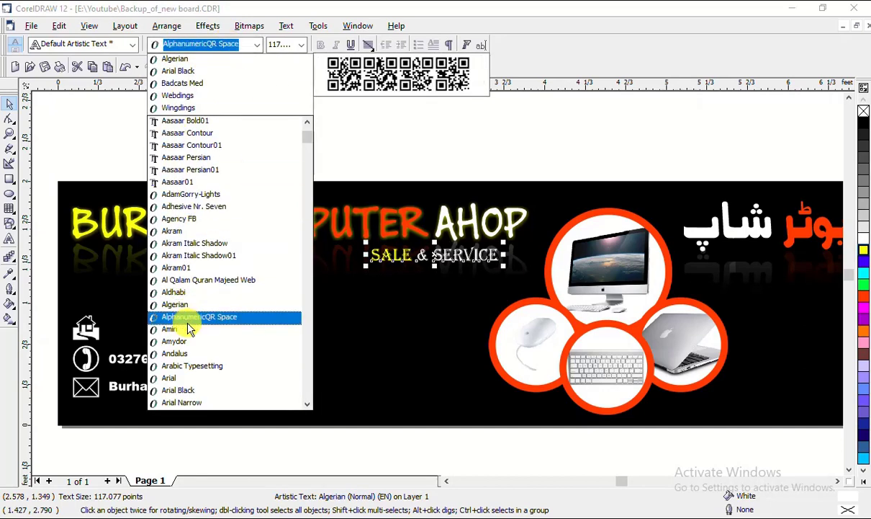
left_click(191, 358)
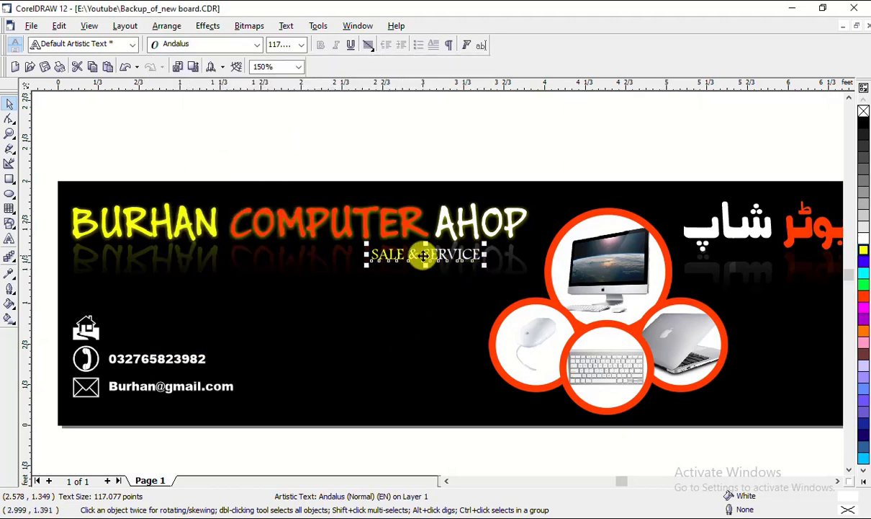
Shift the tagline slightly right and enlarge it a little from a corner handle
left_click_drag(424, 255, 457, 255)
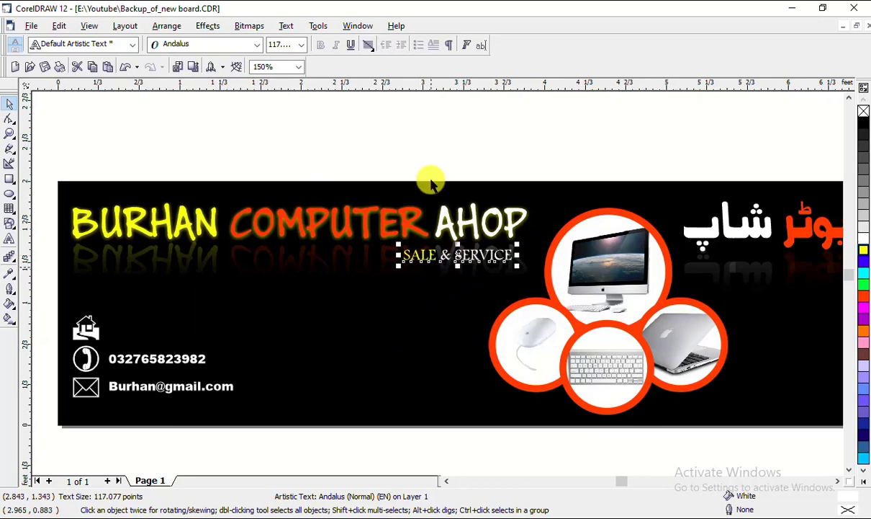
left_click(435, 150)
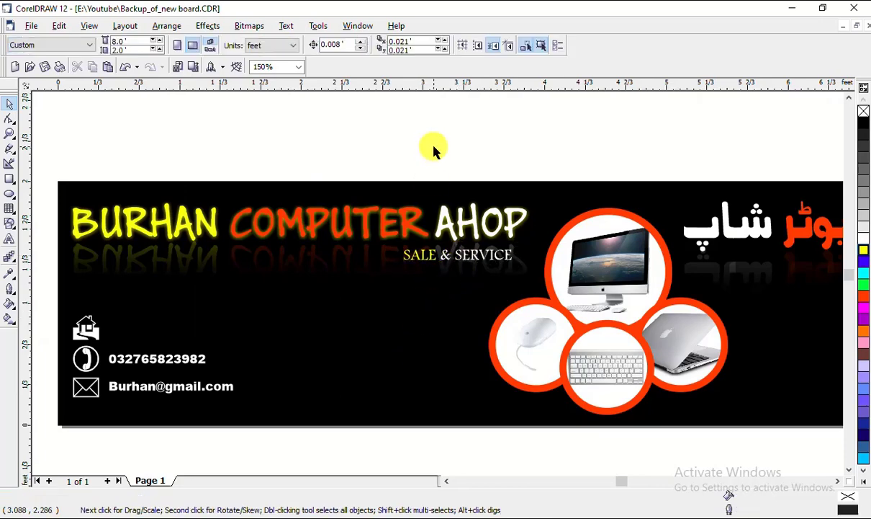
left_click(475, 261)
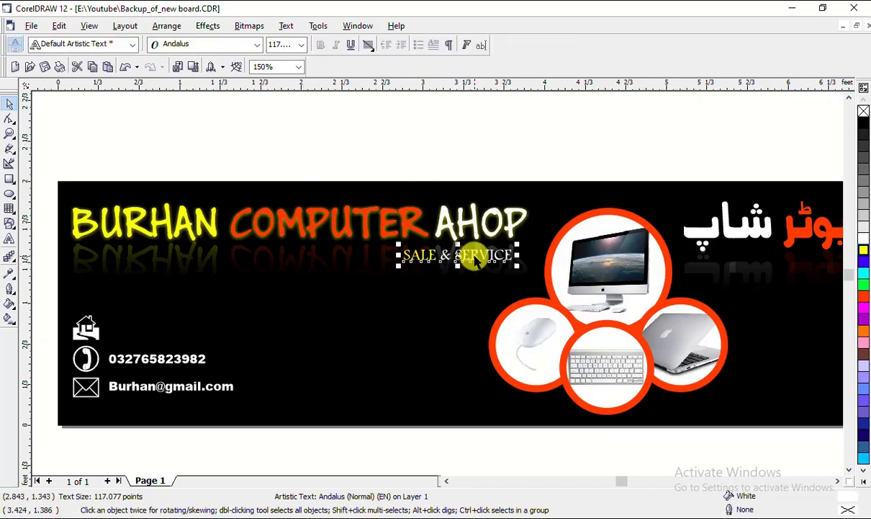
left_click(411, 139)
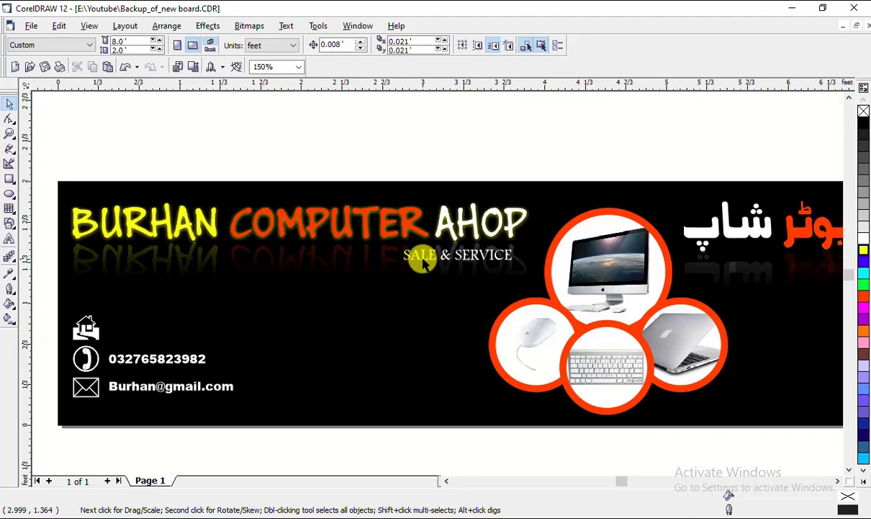
left_click(423, 262)
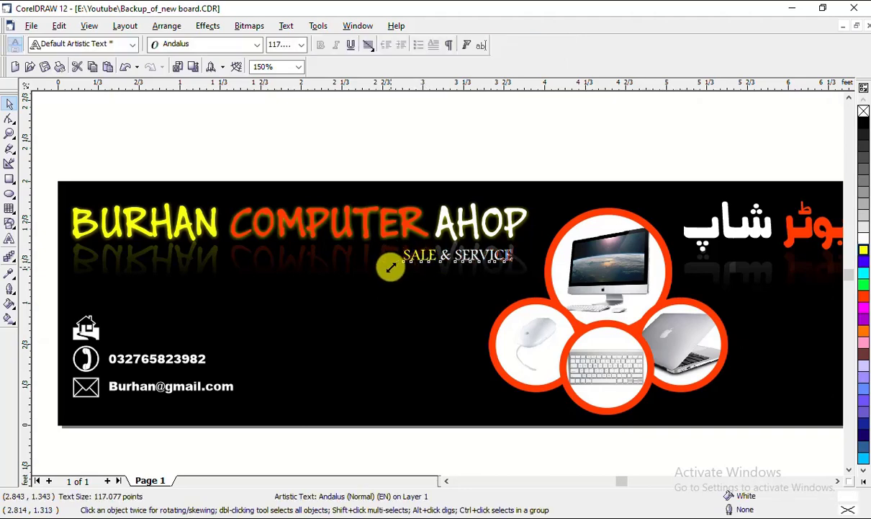
left_click_drag(390, 267, 380, 269)
left_click(444, 140)
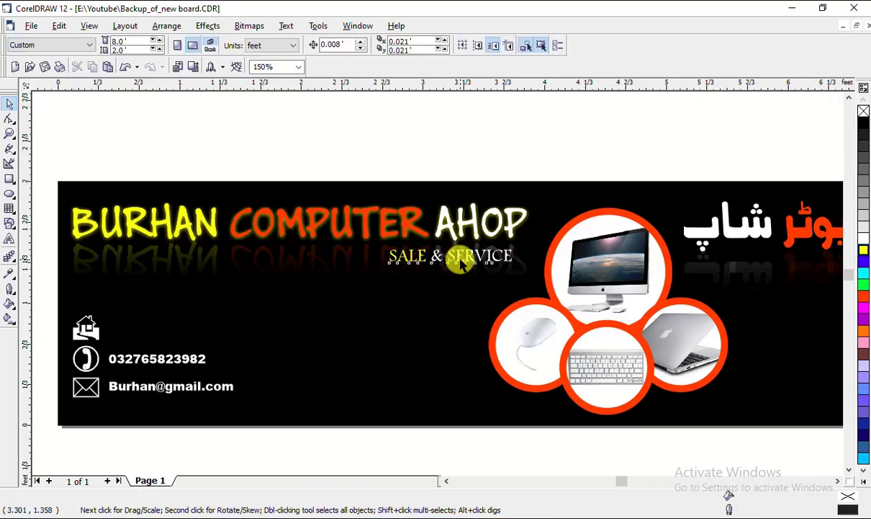
Apply Title Case to the tagline so it reads 'Sale & Service'
left_click(461, 264)
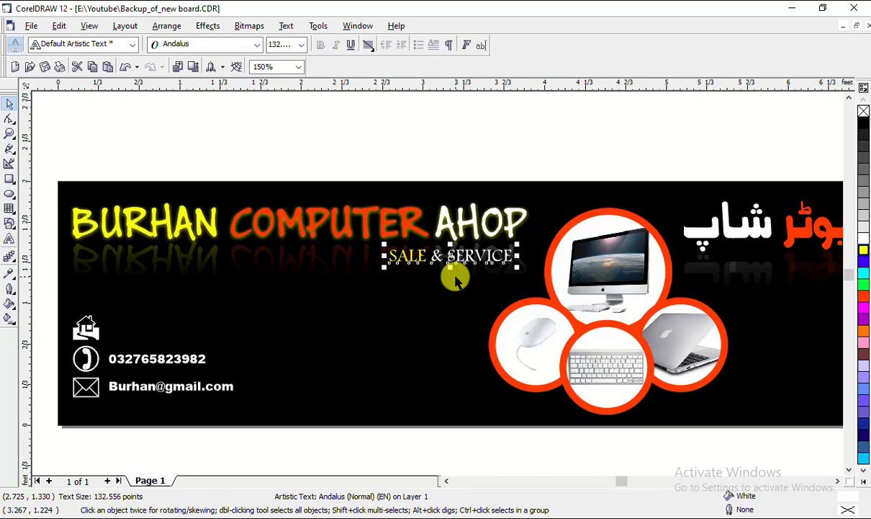
left_click(288, 26)
left_click(310, 169)
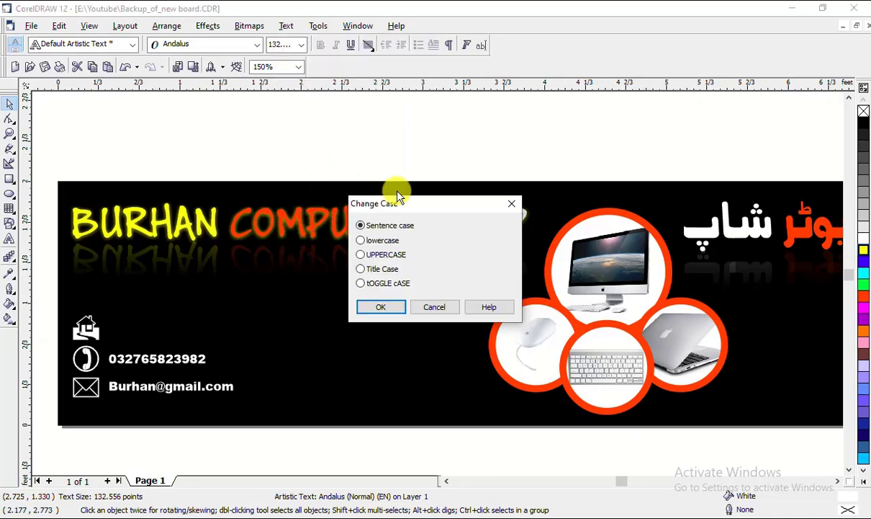
left_click_drag(391, 203, 237, 119)
left_click(223, 189)
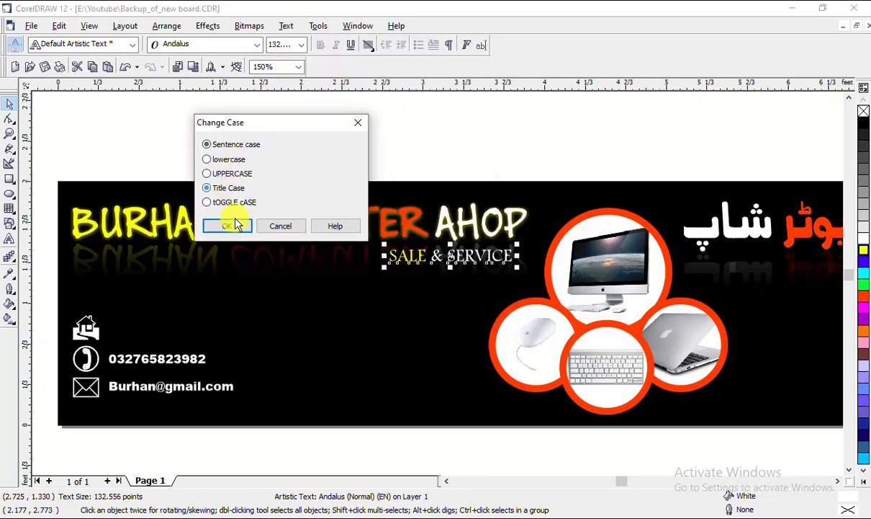
left_click(233, 224)
left_click(323, 146)
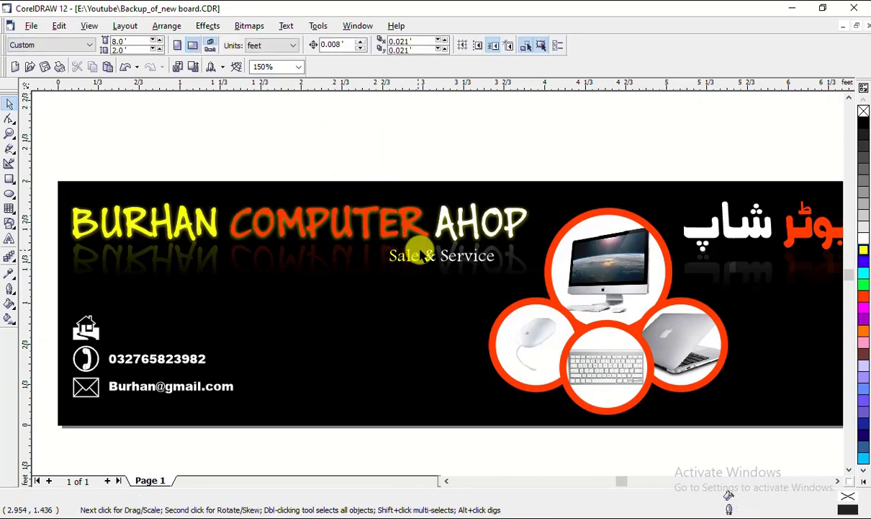
Nudge the Sale & Service tagline slightly left
left_click(452, 254)
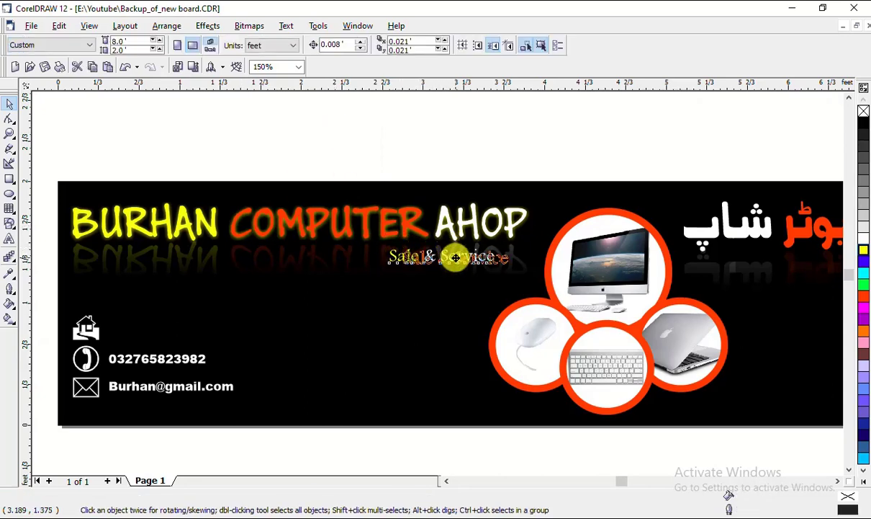
left_click_drag(461, 258, 452, 258)
left_click(420, 163)
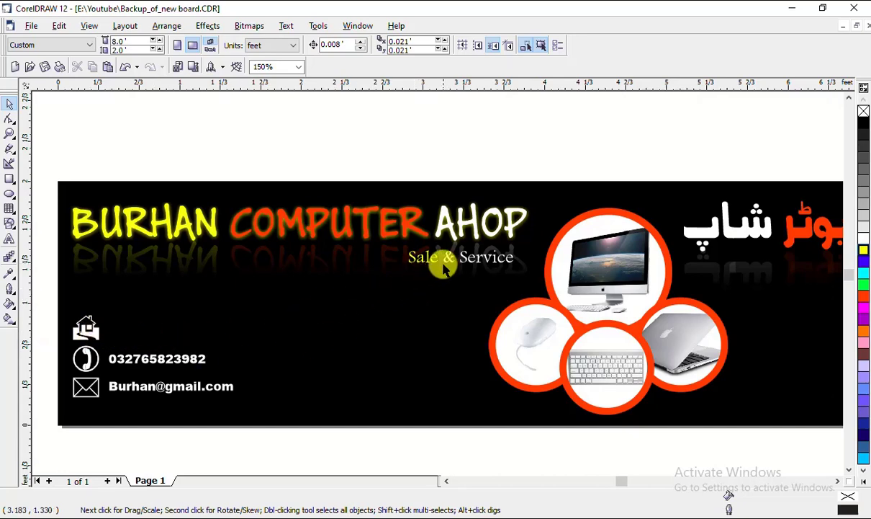
Copy the e-mail line up beside the house icon and retype it with the town name
left_click(177, 391)
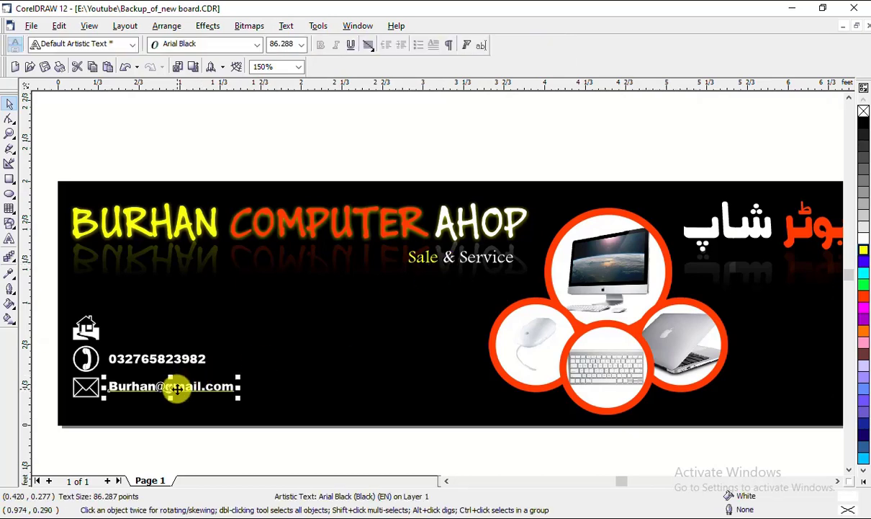
left_click_drag(177, 389, 178, 336)
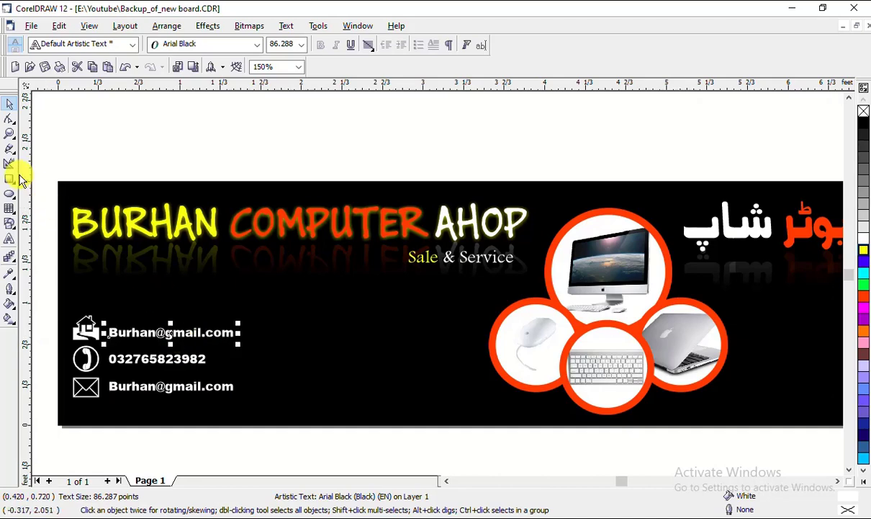
left_click(9, 240)
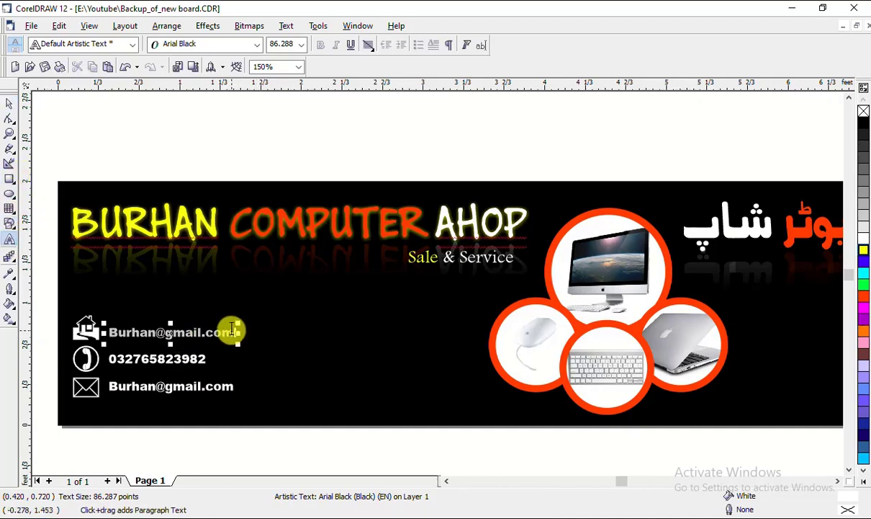
left_click_drag(231, 332, 120, 329)
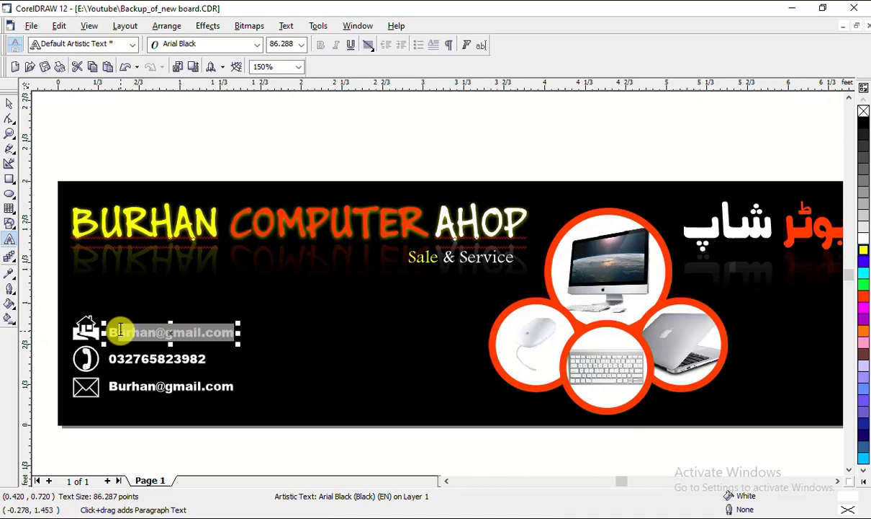
type("B")
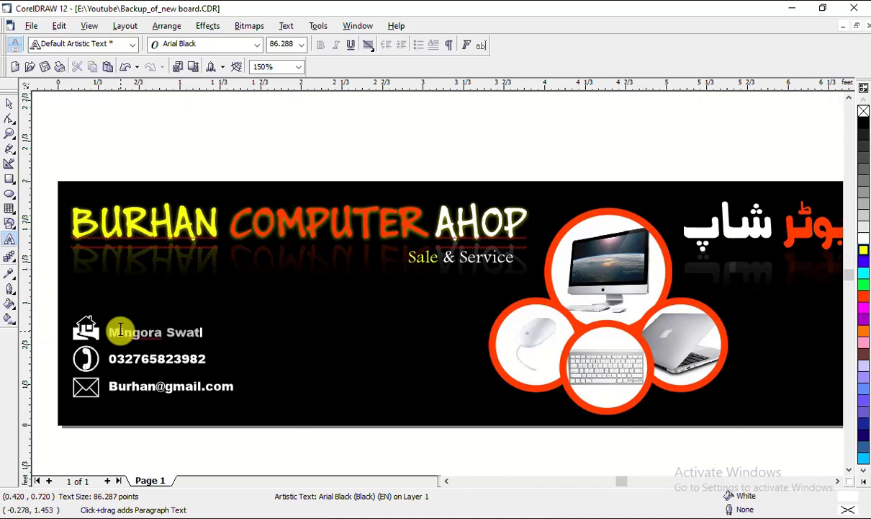
left_click_drag(120, 332, 109, 332)
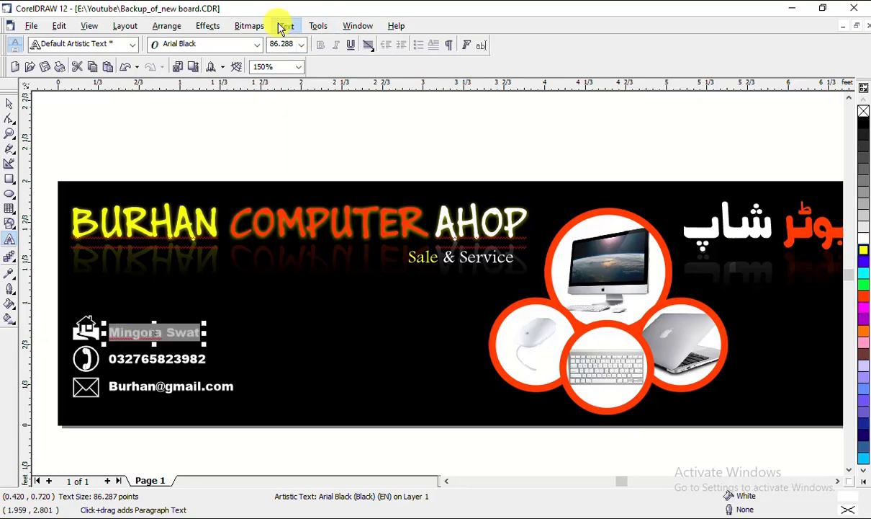
Convert the town name line to UPPERCASE
left_click(286, 26)
left_click(344, 171)
left_click(360, 254)
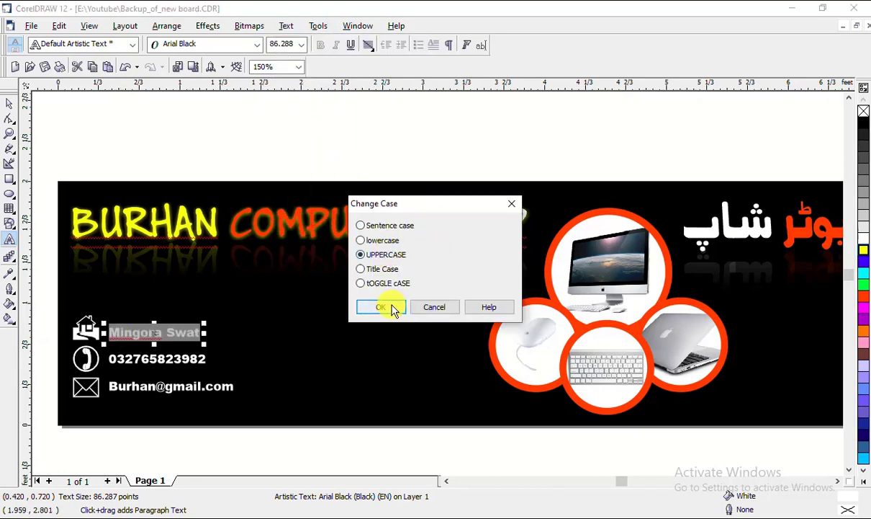
left_click(381, 307)
left_click(9, 104)
left_click(228, 124)
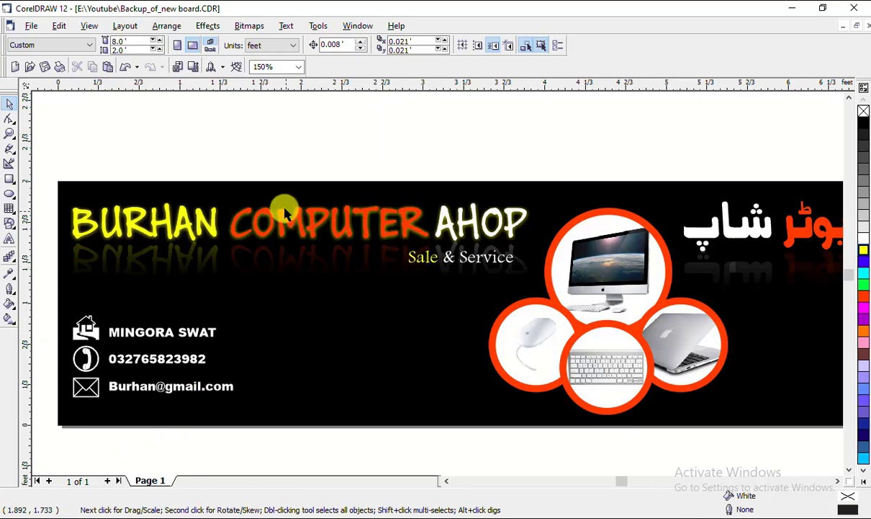
scroll(424, 193, "down", 1)
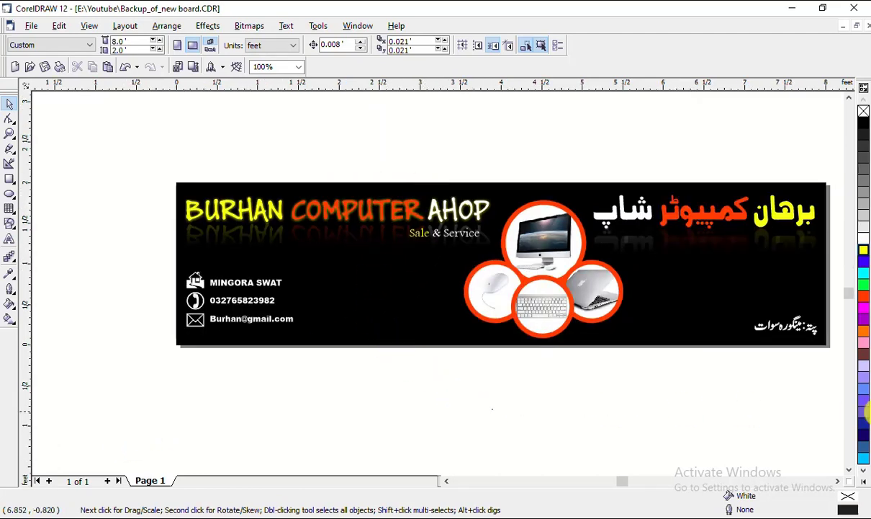
scroll(591, 404, "right", 2)
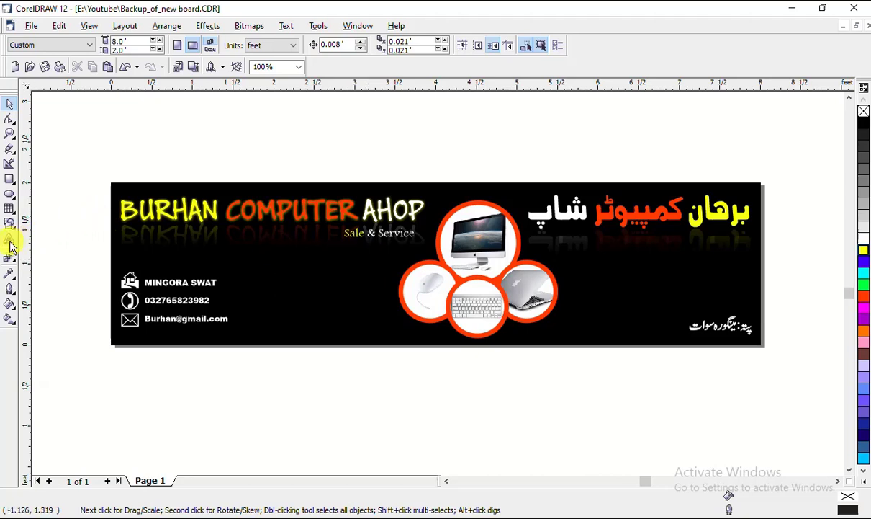
Duplicate the town name line and replace its text with 'Computer & Mobile Software'
left_click(176, 282)
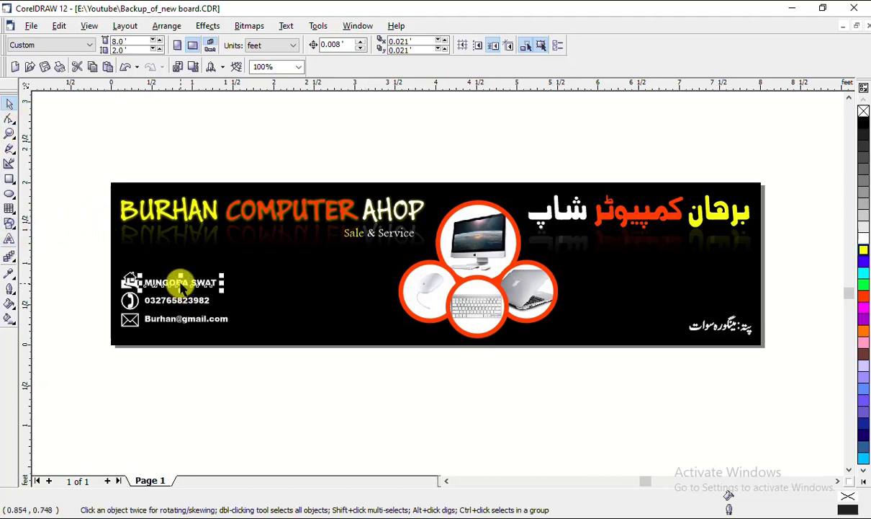
left_click_drag(178, 282, 305, 266)
right_click(308, 277)
scroll(305, 266, "up", 1)
left_click(10, 238)
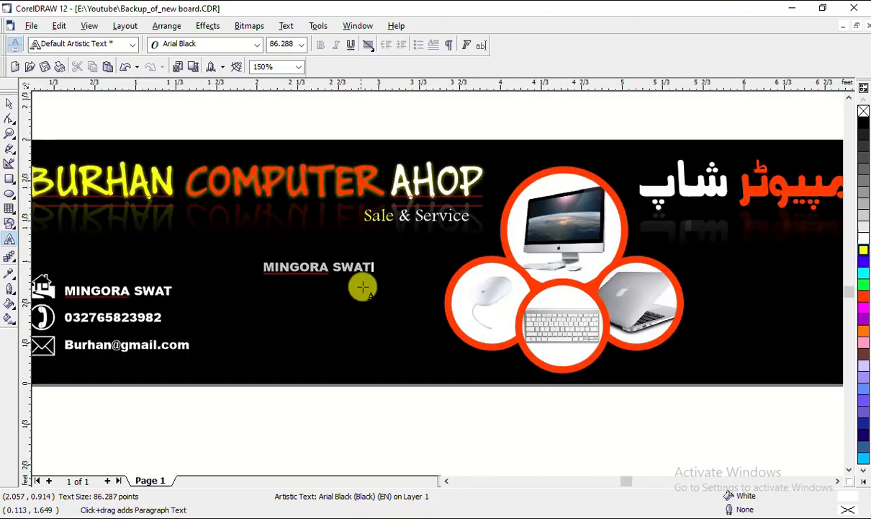
key("ctrl+a")
key("Delete")
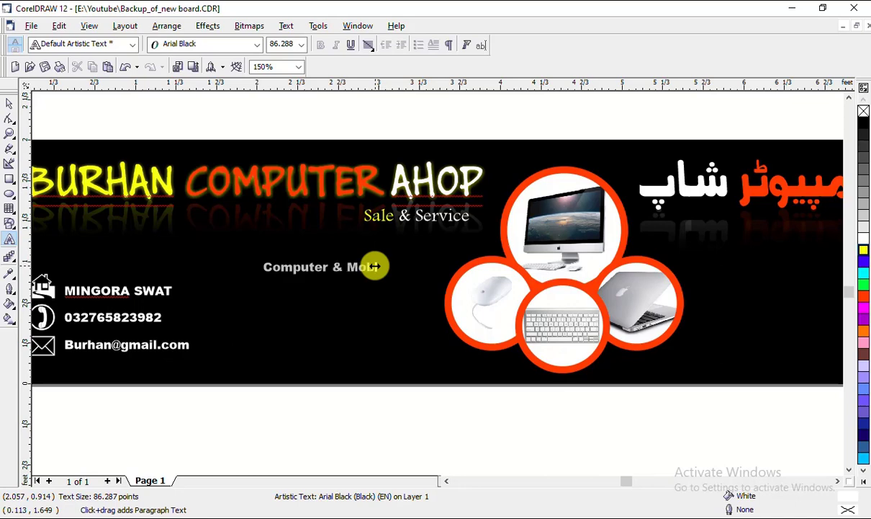
left_click(469, 433)
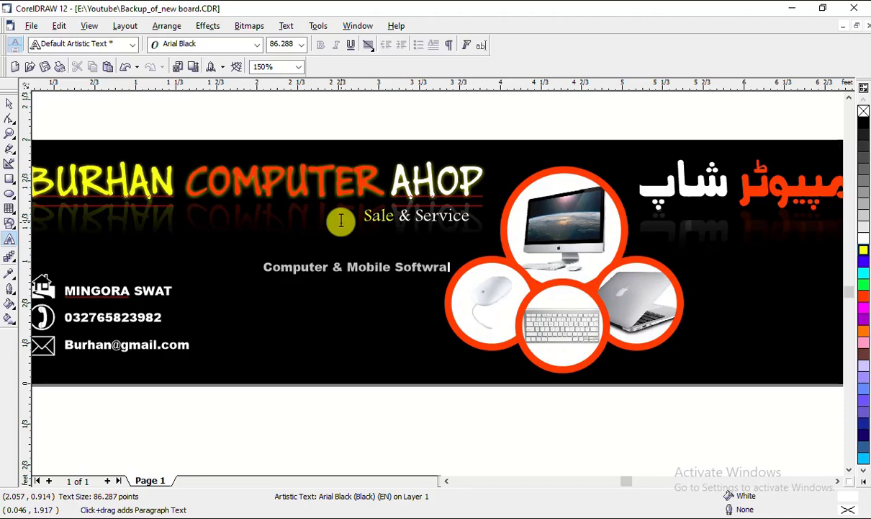
key("BackSpace")
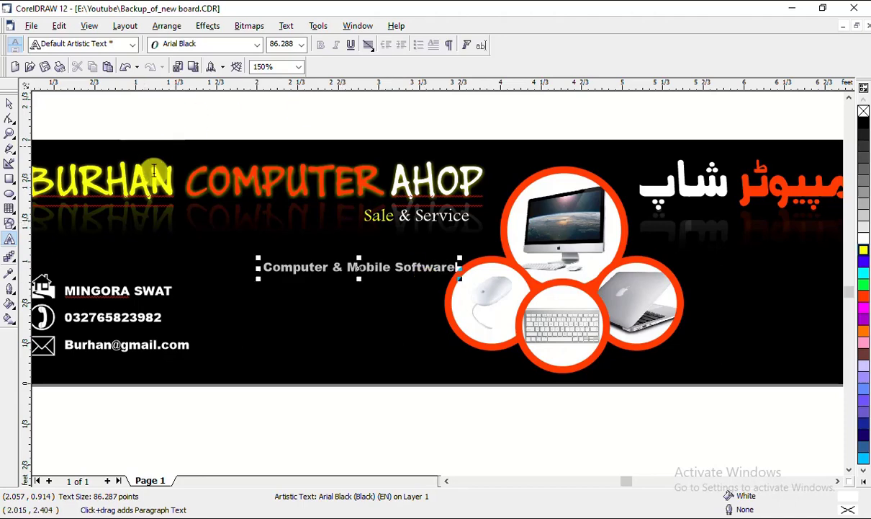
Centre the Computer & Mobile Software line below the tagline and resize it to about 90 pt
left_click(10, 105)
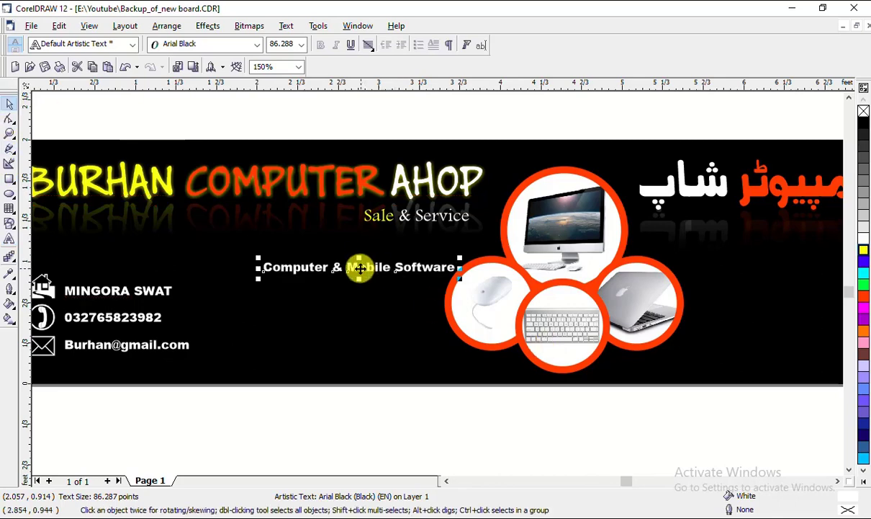
left_click_drag(356, 266, 323, 254)
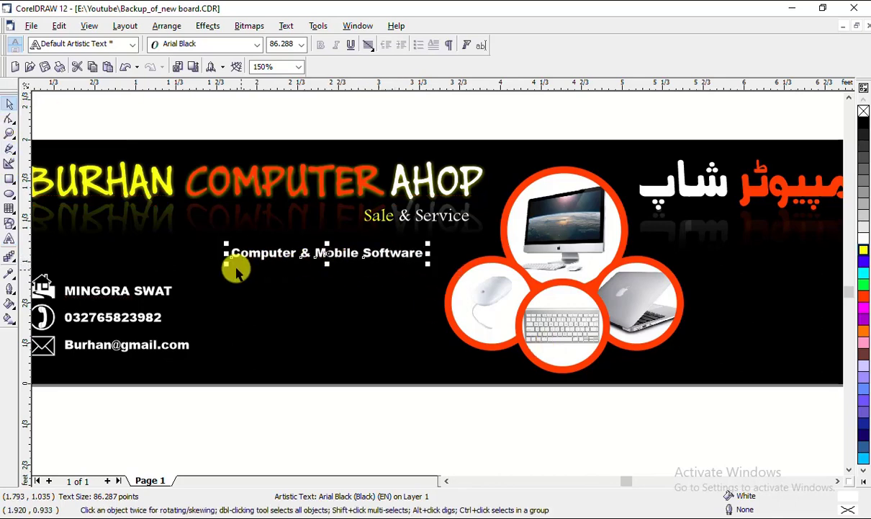
left_click_drag(226, 264, 217, 265)
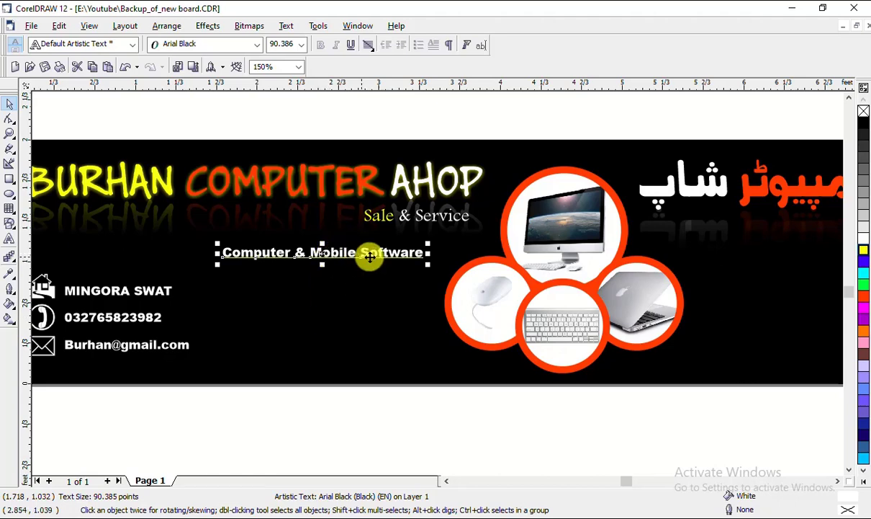
scroll(393, 257, "down", 1)
key("Escape")
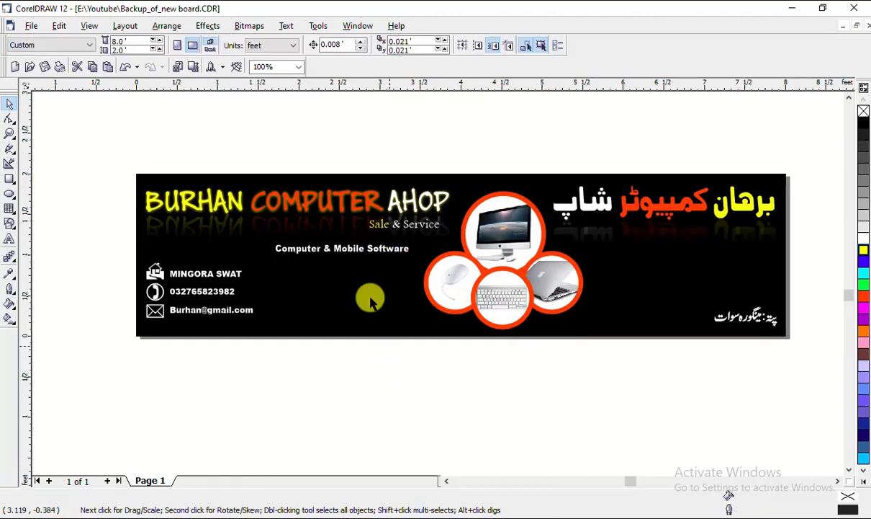
left_click_drag(98, 137, 802, 344)
left_click(497, 404)
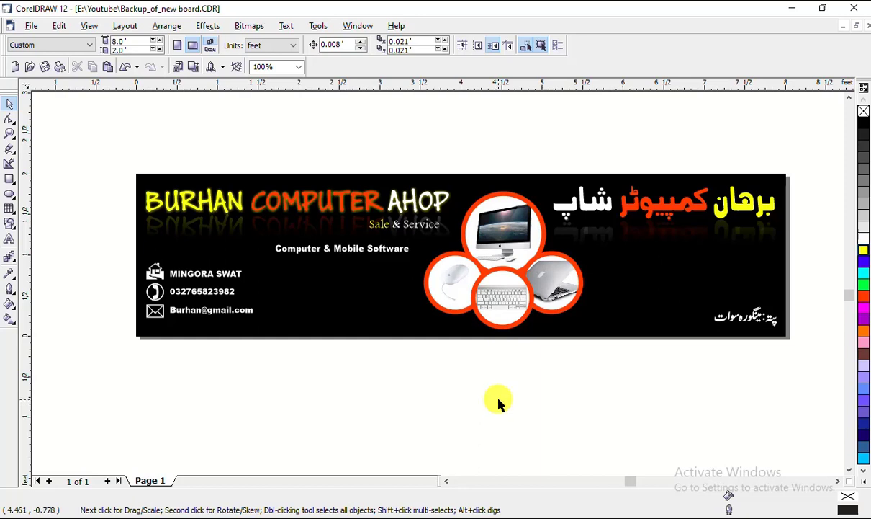
Save the banner and export it as a JPEG named 'board'
left_click(29, 28)
left_click(69, 108)
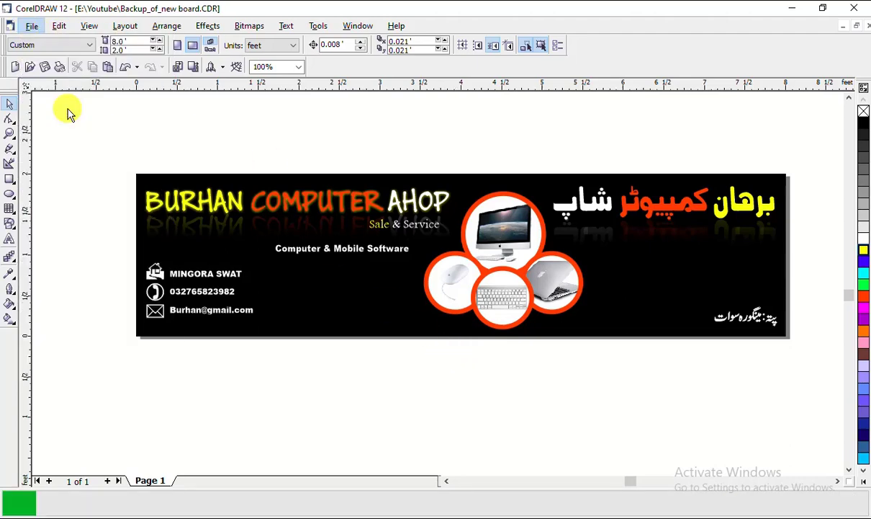
left_click(31, 27)
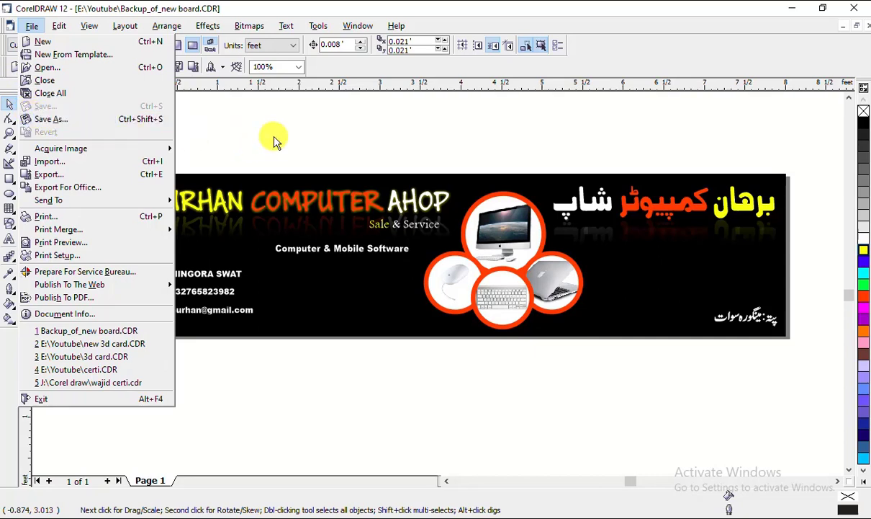
left_click(117, 174)
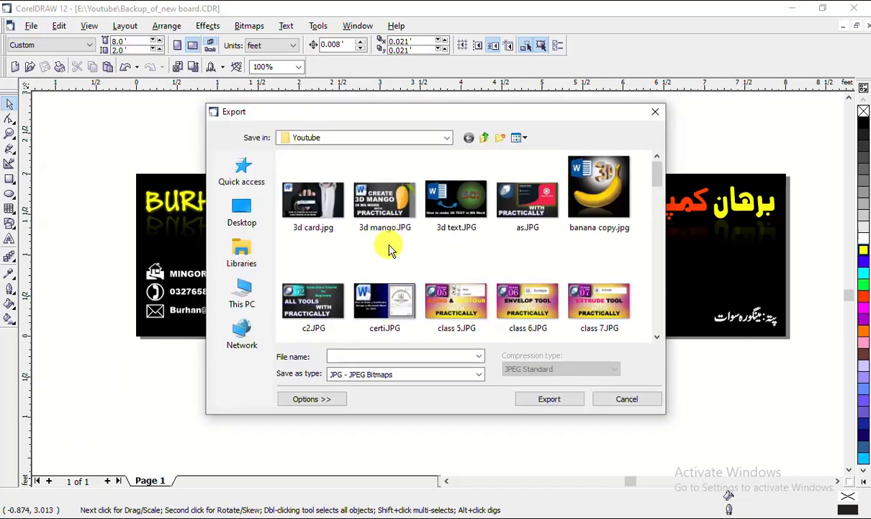
left_click(393, 351)
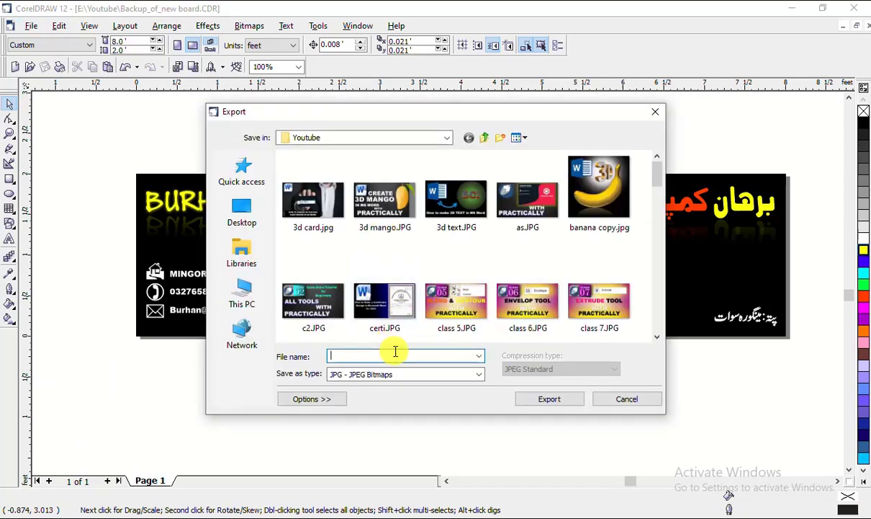
type("board")
left_click(550, 398)
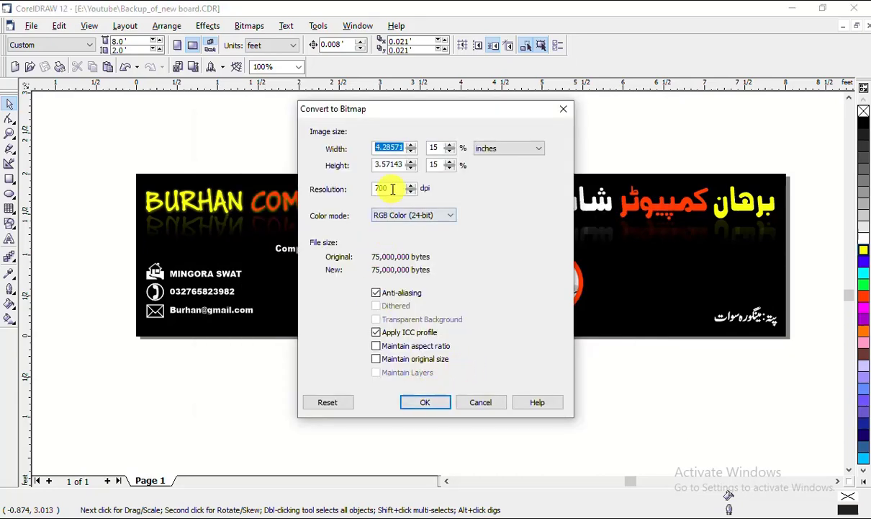
Set the export resolution to 72 dpi, accept the JPEG settings, and open File Explorer
left_click_drag(389, 188, 366, 188)
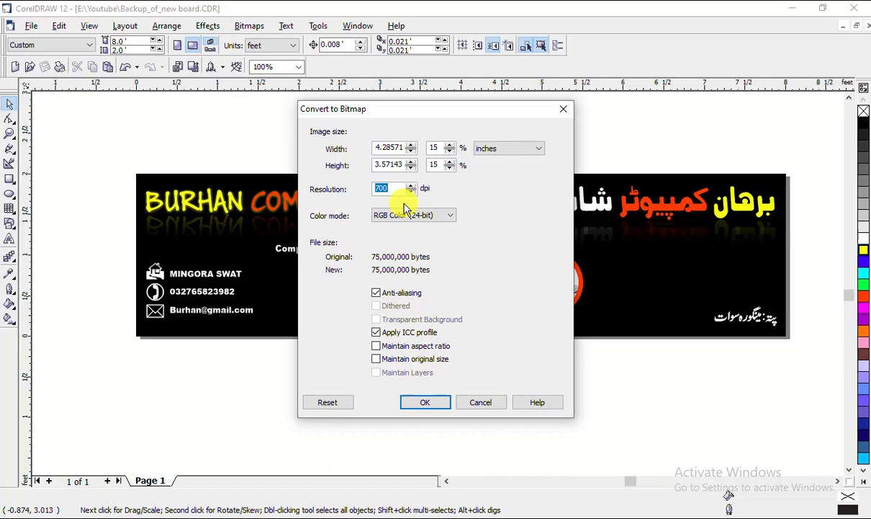
type("72")
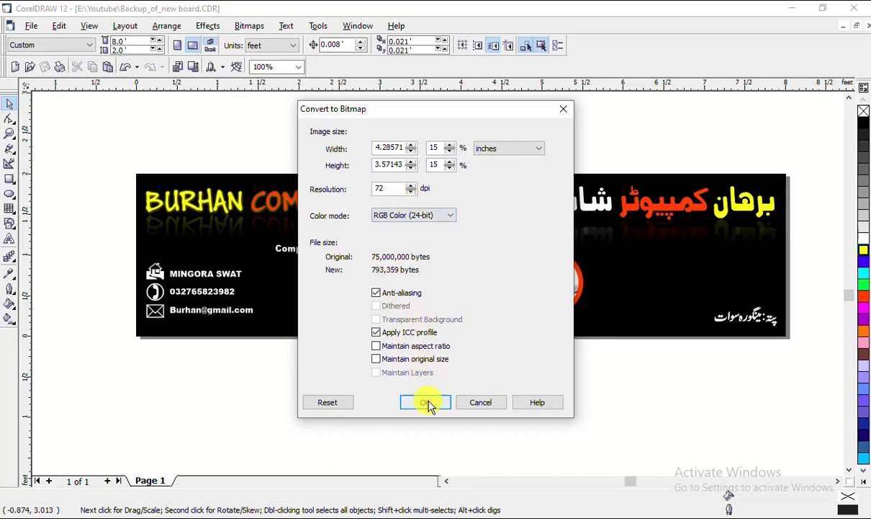
left_click(427, 402)
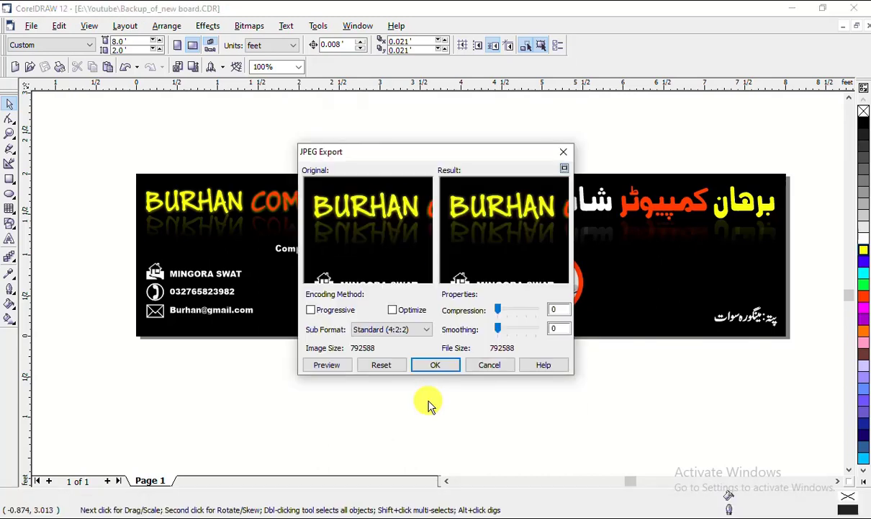
left_click(437, 365)
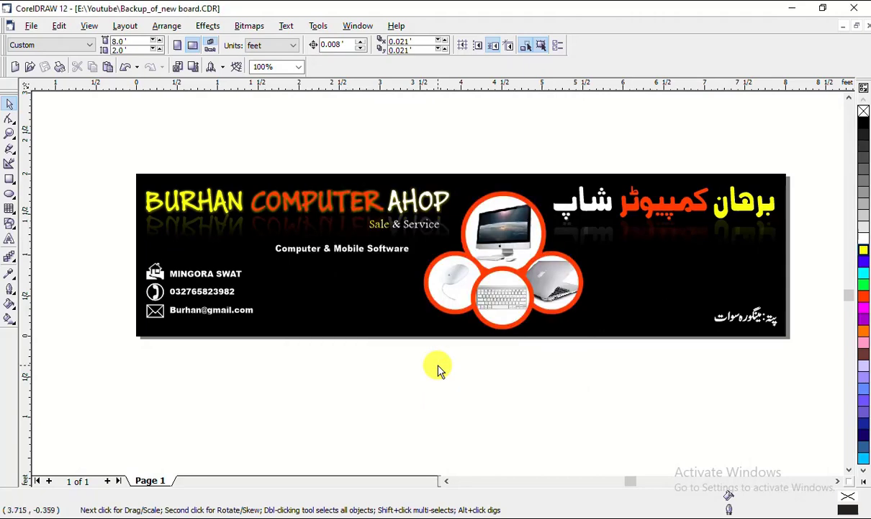
key("super+e")
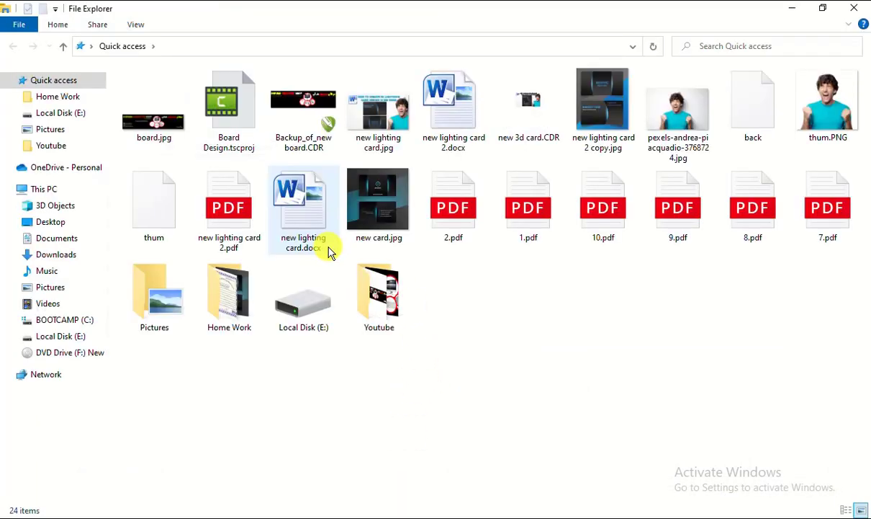
Open board.jpg from Quick access in the Photos viewer
left_click(151, 136)
double_click(151, 135)
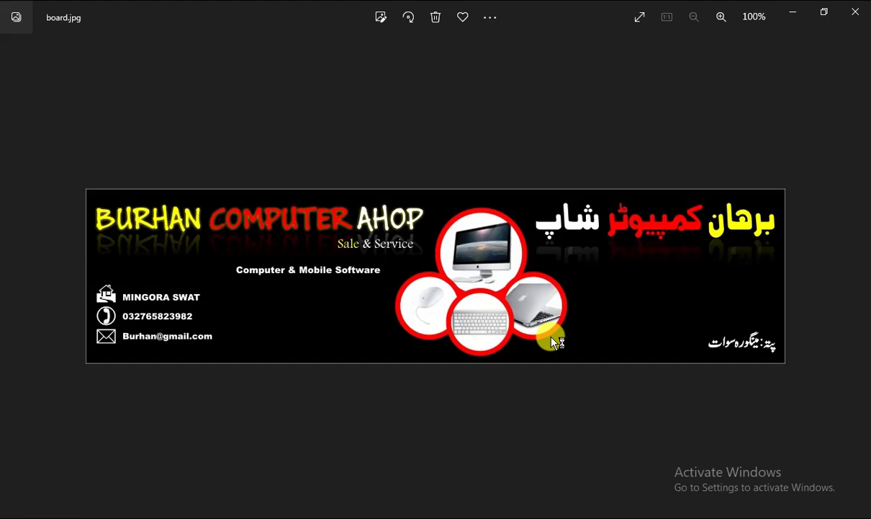
Zoom in and out on board.jpg to check sharpness, then return to the banner in CorelDRAW
scroll(296, 220, "up", 3)
scroll(315, 189, "up", 2)
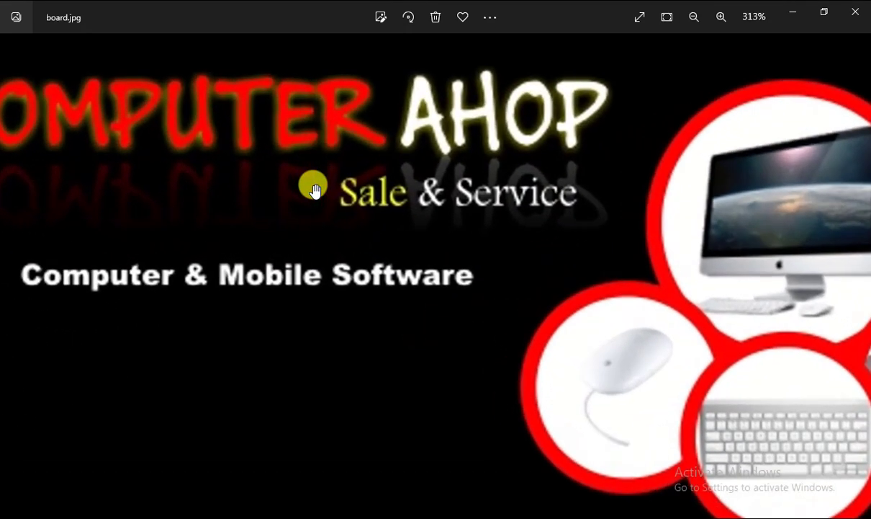
scroll(315, 189, "down", 4)
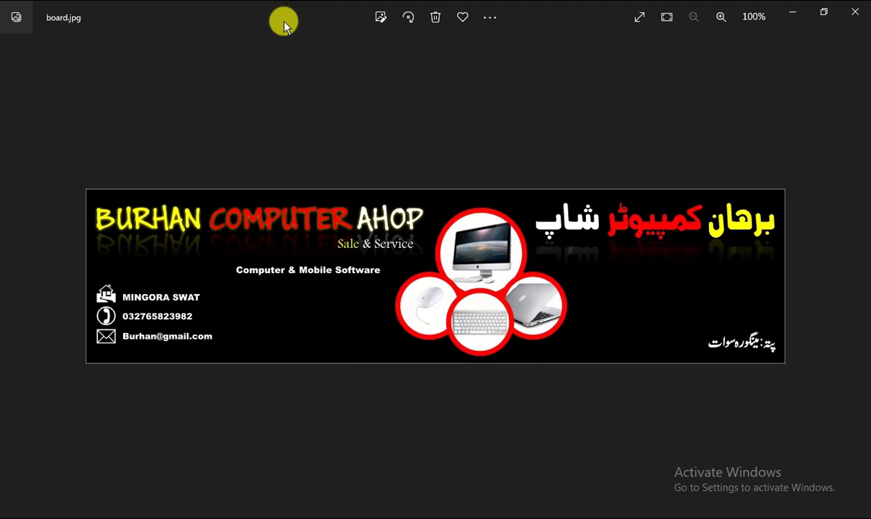
left_click_drag(288, 22, 375, 157)
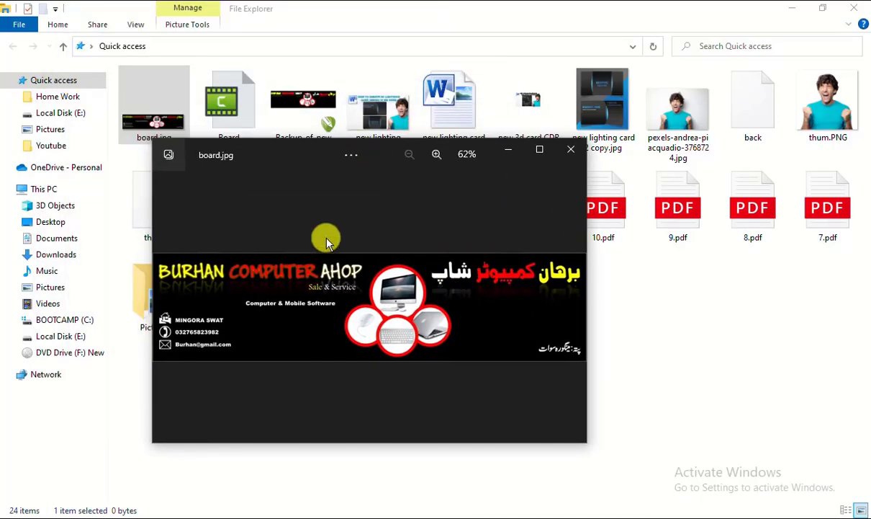
scroll(317, 238, "up", 10)
scroll(298, 247, "up", 2)
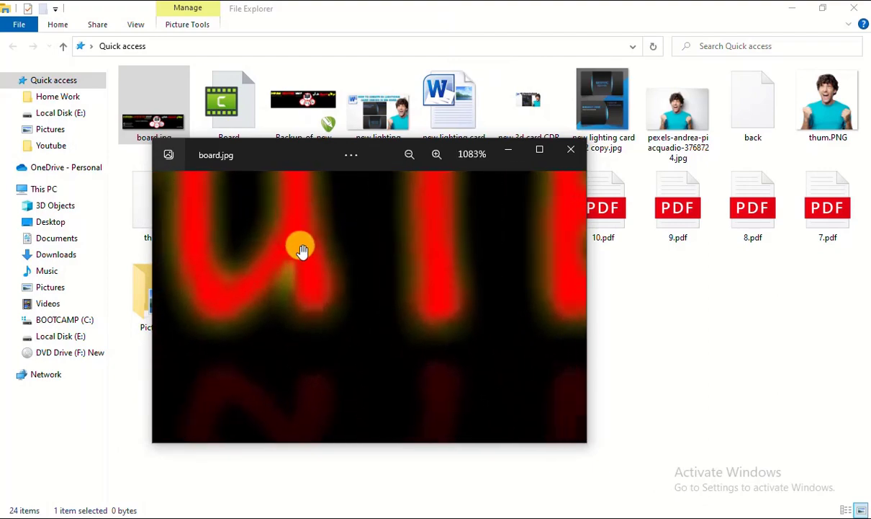
scroll(301, 269, "down", 8)
left_click(539, 153)
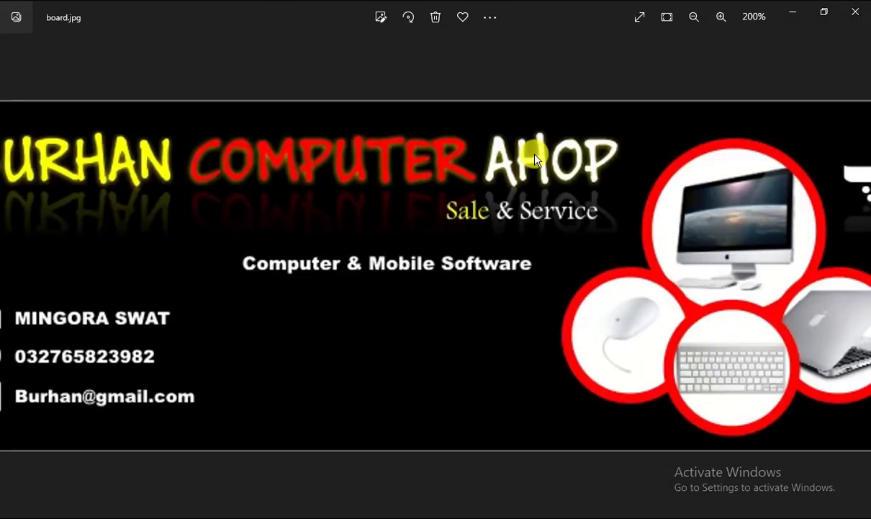
scroll(579, 239, "down", 2)
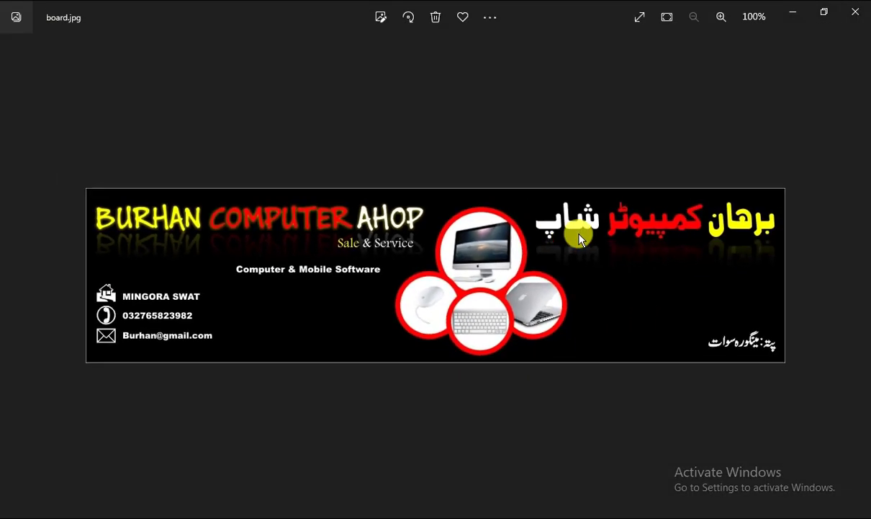
left_click(492, 518)
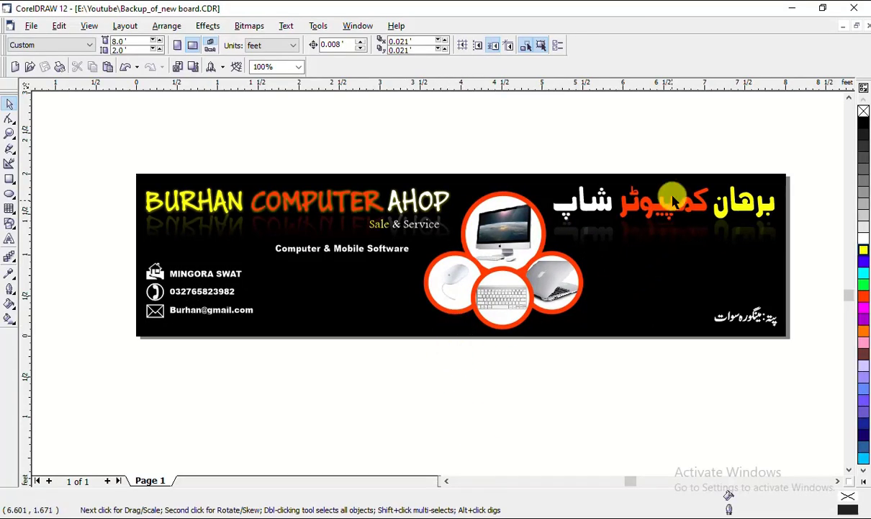
left_click(674, 202)
left_click(330, 185)
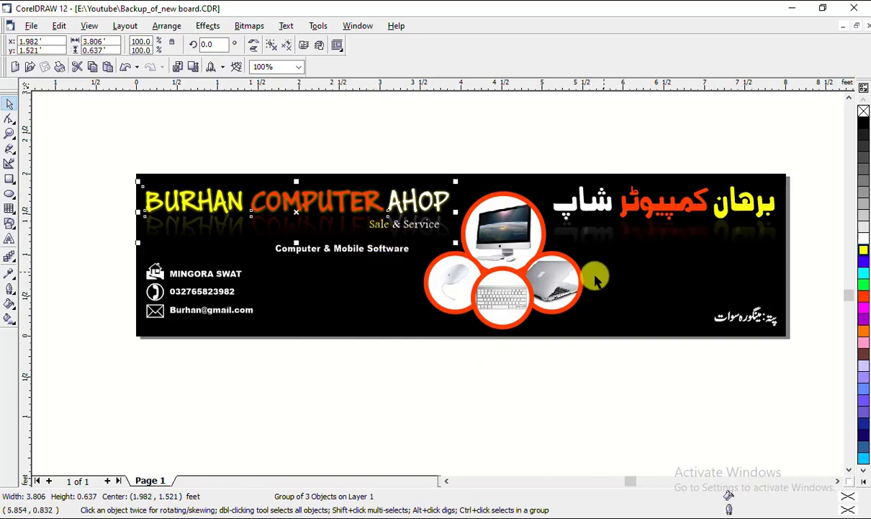
left_click(531, 395)
left_click(516, 258)
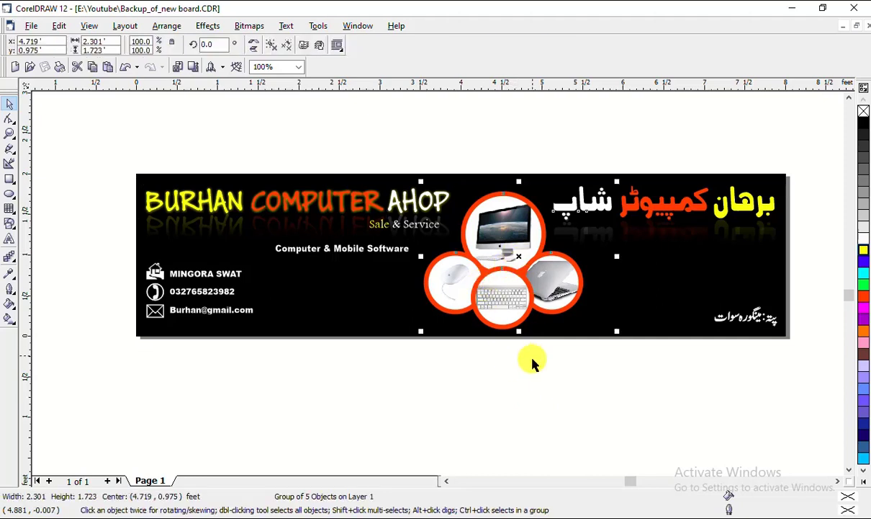
left_click(530, 397)
left_click(528, 227)
left_click(321, 371)
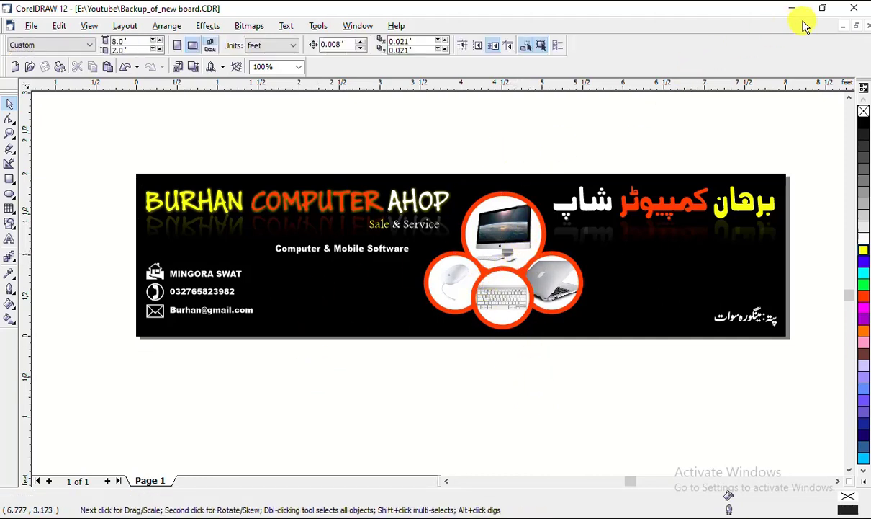